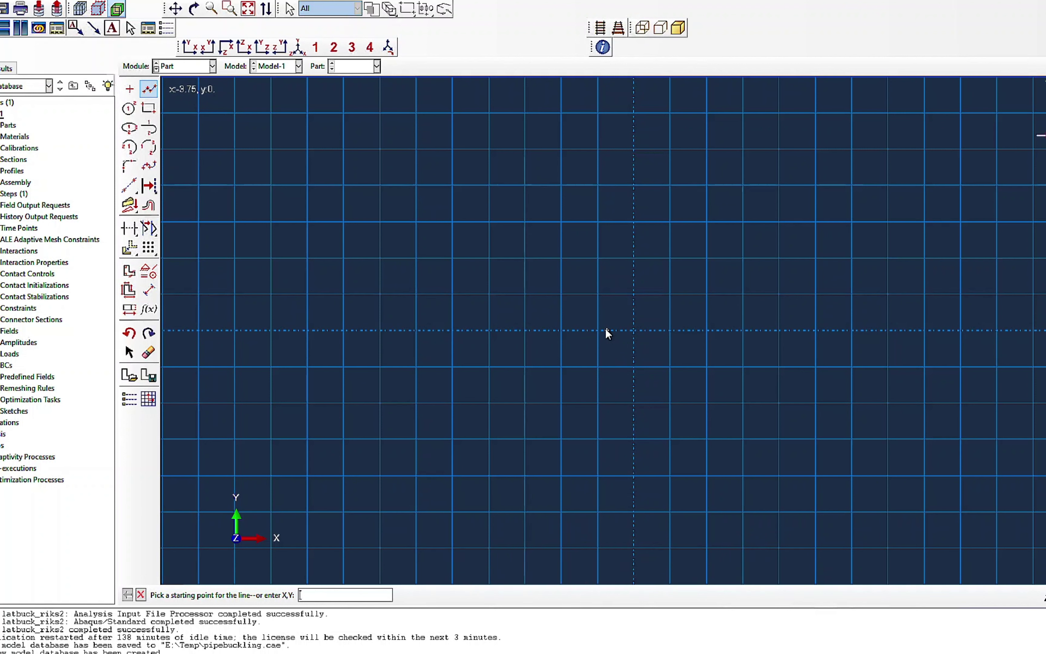
# Step: Draw a horizontal sketch line from (-11.5, 0) to (-125, 0)
pyautogui.write('.5,0')
pyautogui.press('Return')
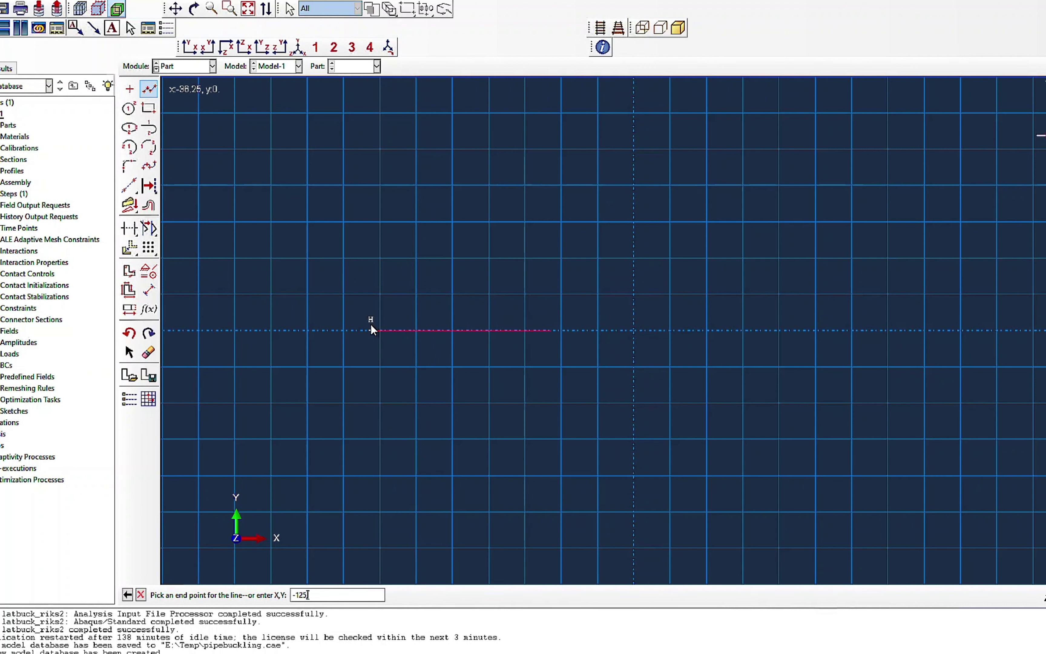
pyautogui.write('-125,0')
pyautogui.press('Return')
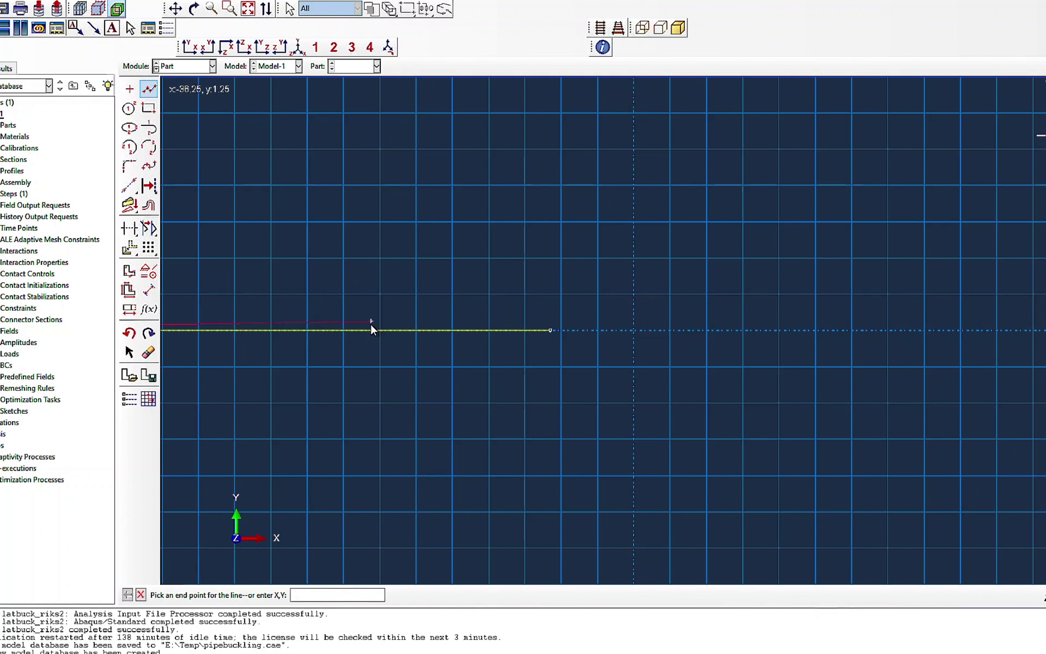
pyautogui.click(149, 92)
pyautogui.click(149, 92)
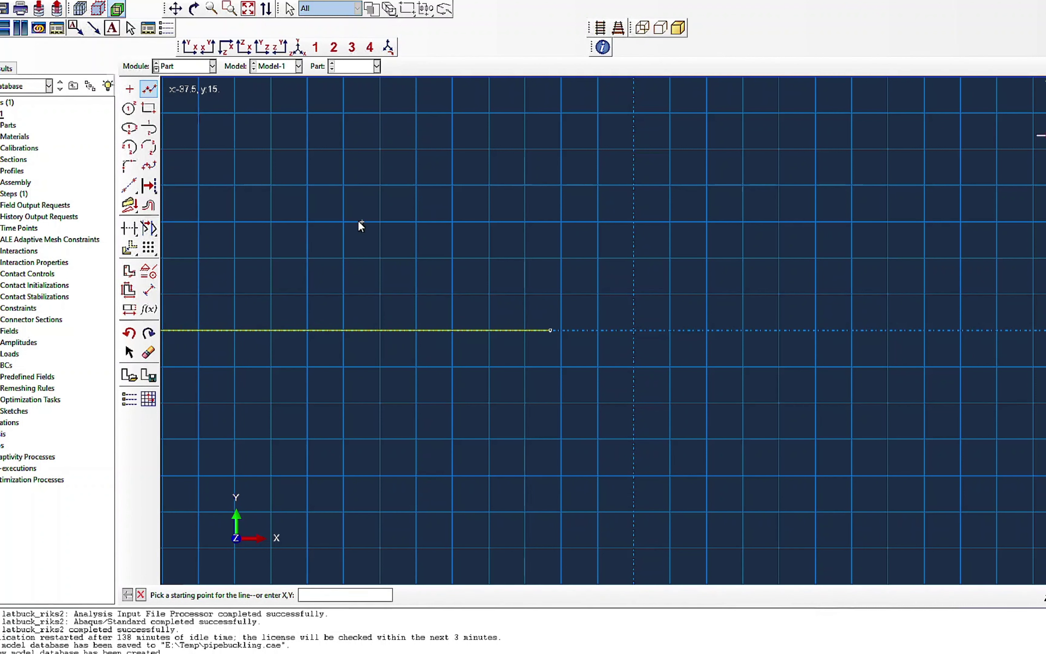
# Step: Draw a second horizontal line from (11.5, 0) to (125, 0), mirroring the first one across the vertical axis
pyautogui.write('11.5,0')
pyautogui.press('Return')
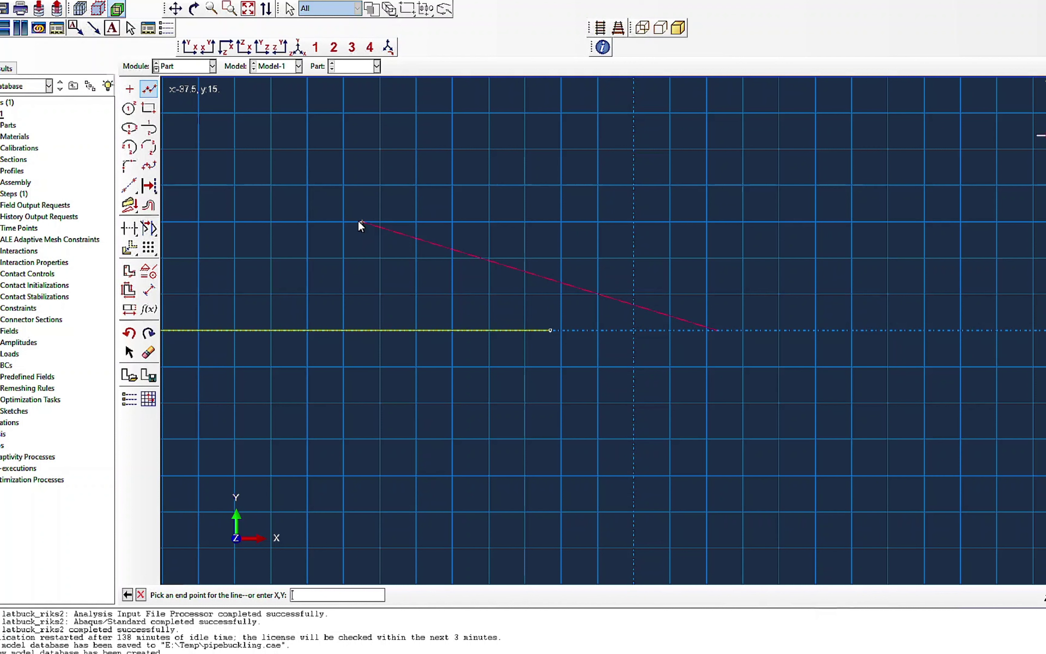
pyautogui.write('125,0')
pyautogui.press('Return')
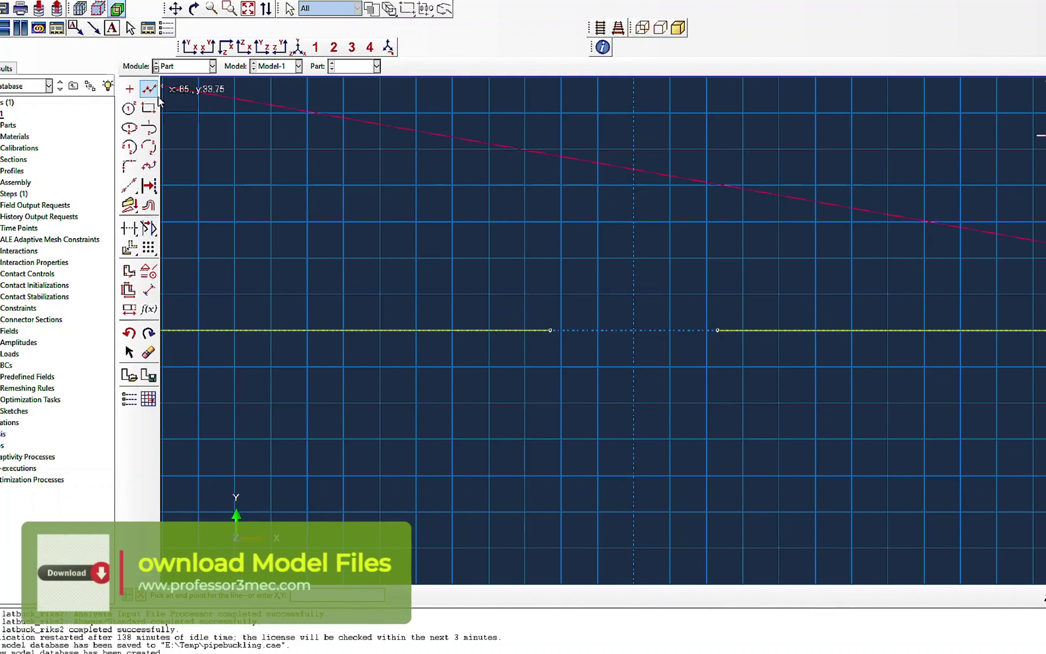
pyautogui.click(148, 352)
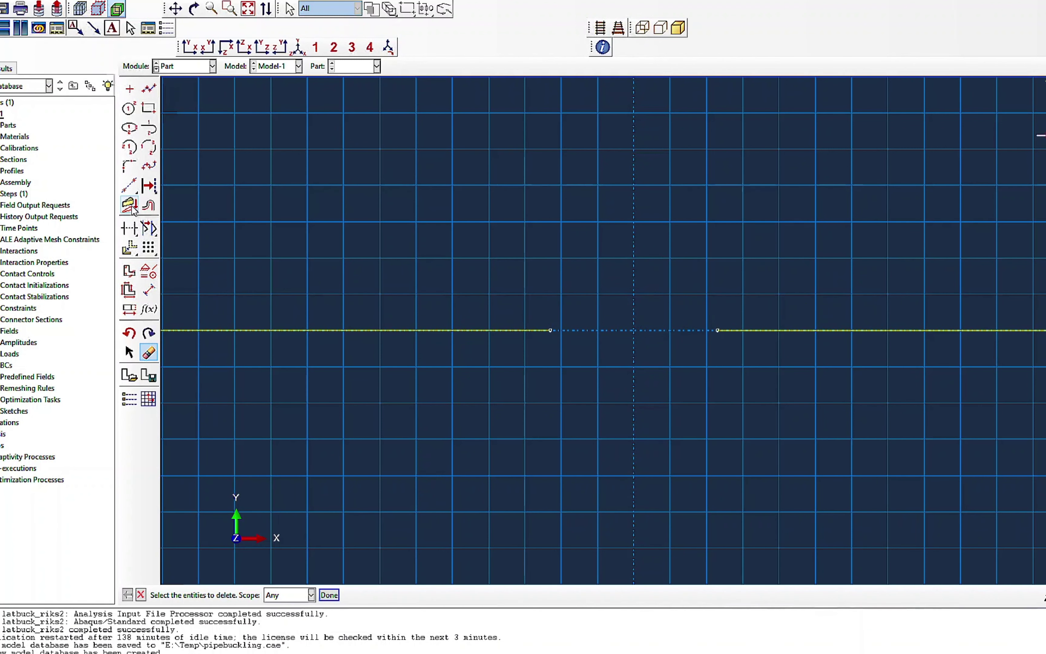
# Step: Join the inner ends of the two lines with a three-point arc through (0, 0.15) and finish the wire part's sketch
pyautogui.click(151, 151)
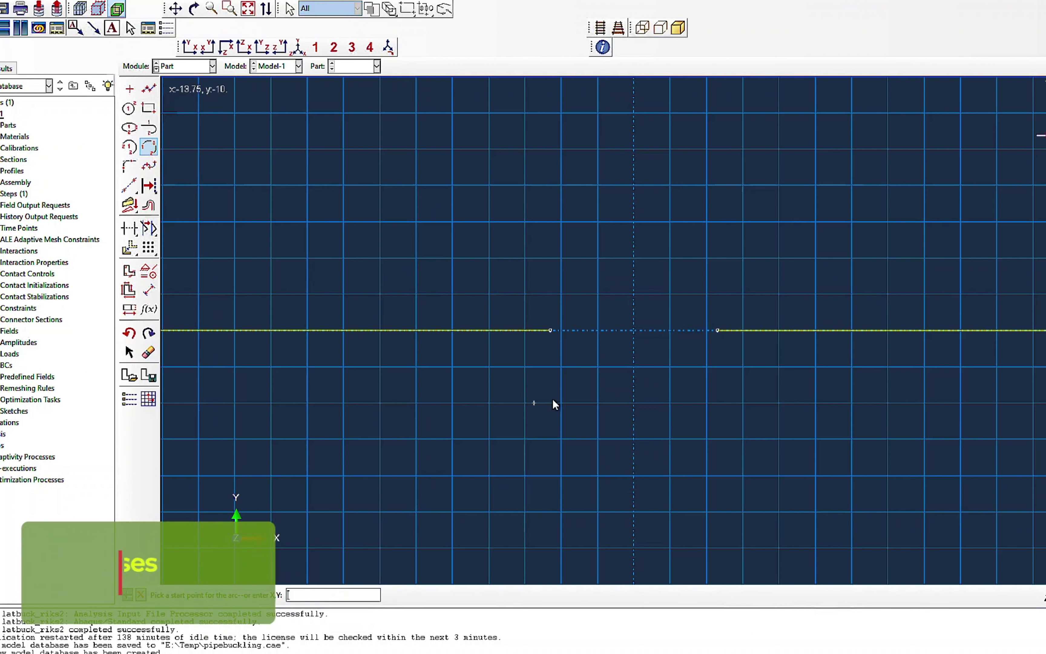
pyautogui.click(551, 330)
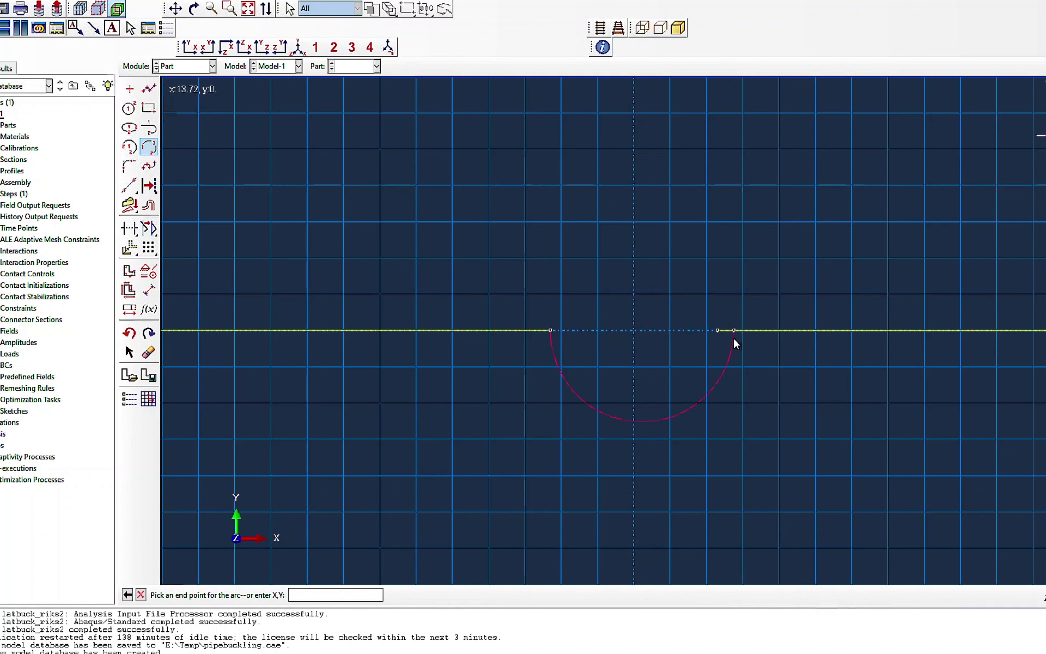
pyautogui.click(717, 330)
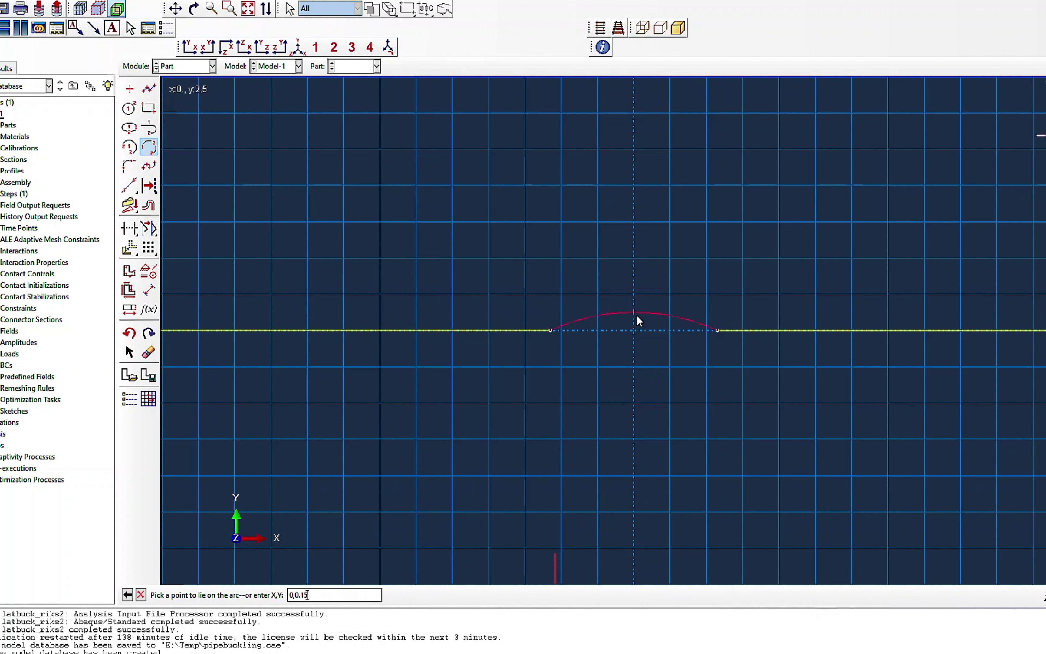
pyautogui.press('Return')
pyautogui.scroll(-5, 637, 313)
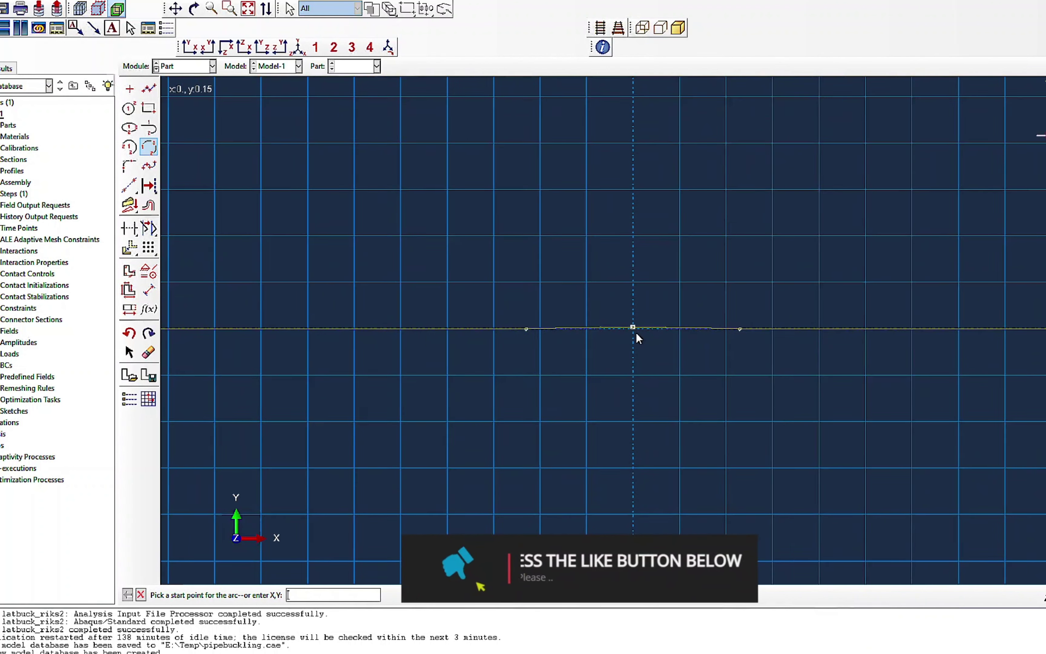
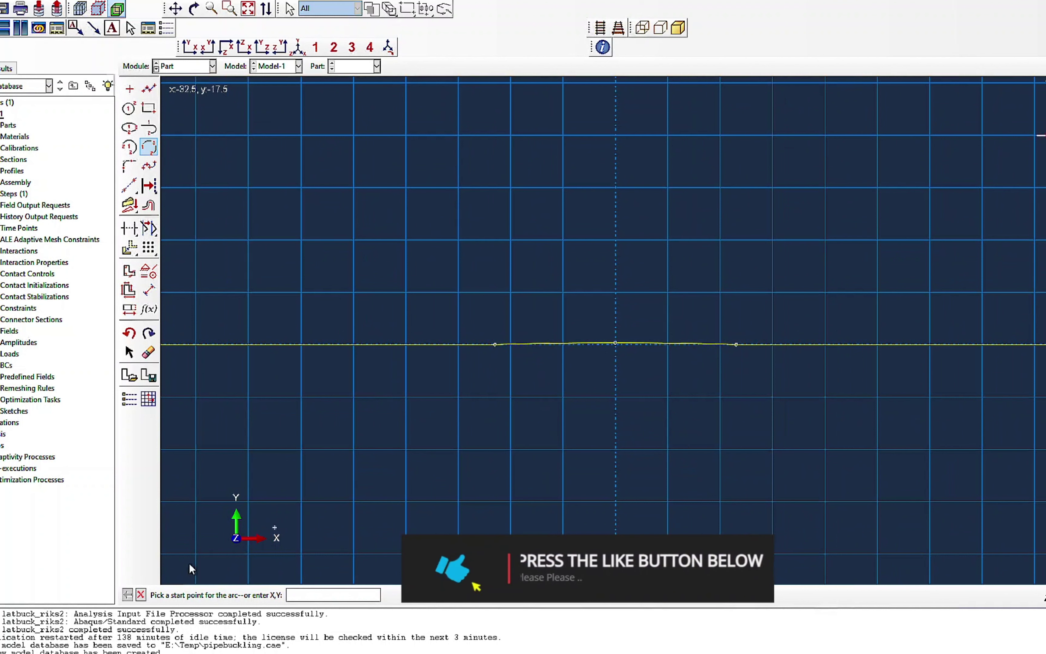
pyautogui.press('Escape')
pyautogui.click(260, 595)
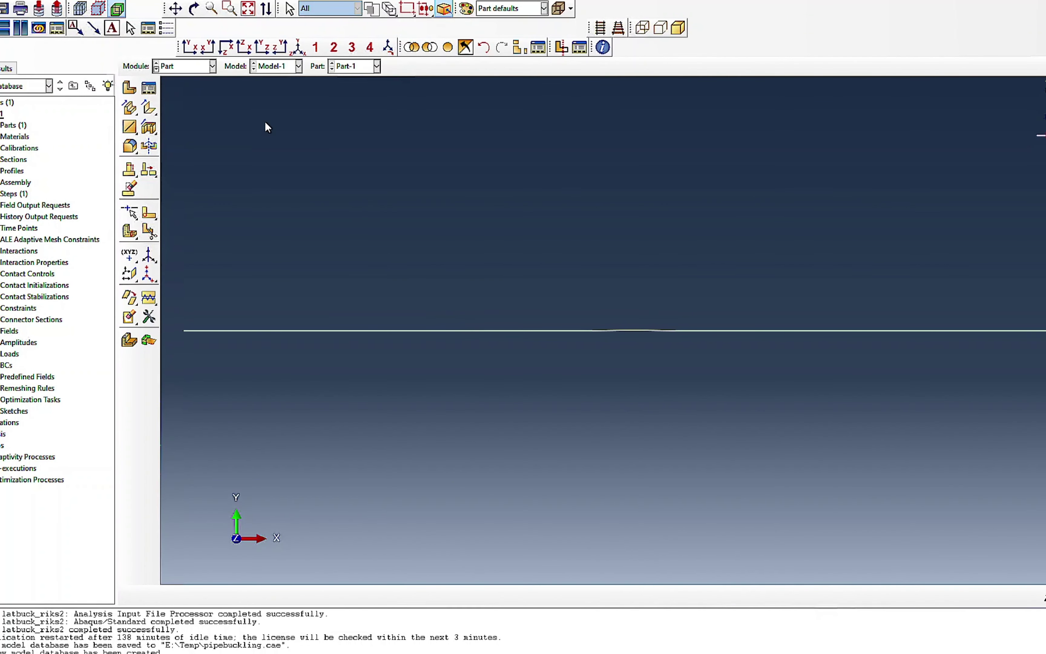
# Step: Start a new 3D discrete rigid part, Part-2, with a planar shell base feature and an approximate size of 200
pyautogui.click(128, 87)
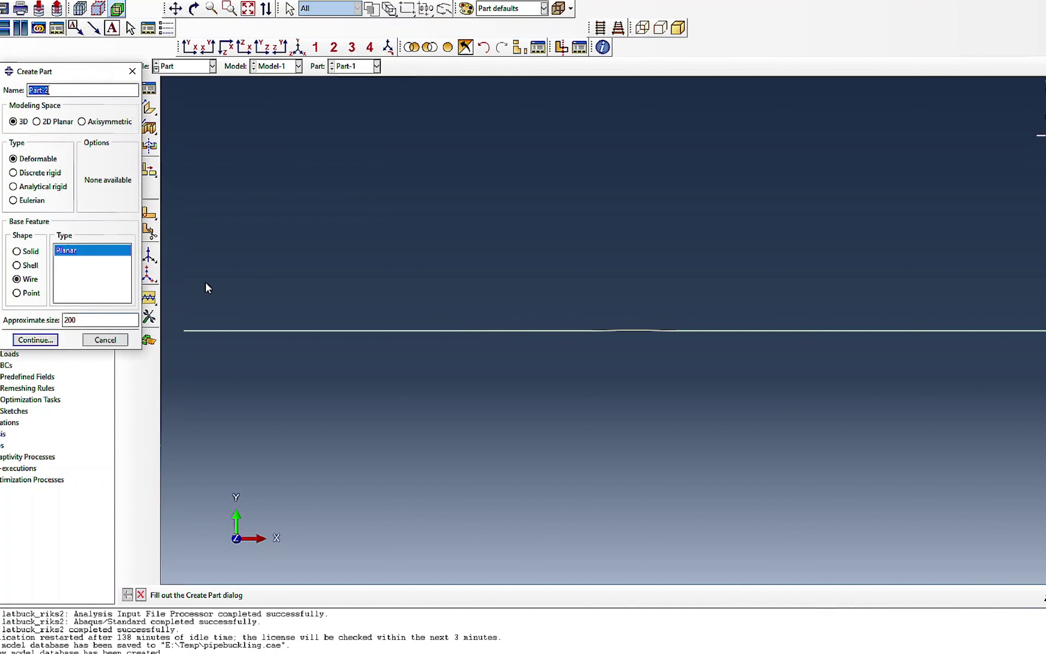
pyautogui.click(13, 173)
pyautogui.click(17, 265)
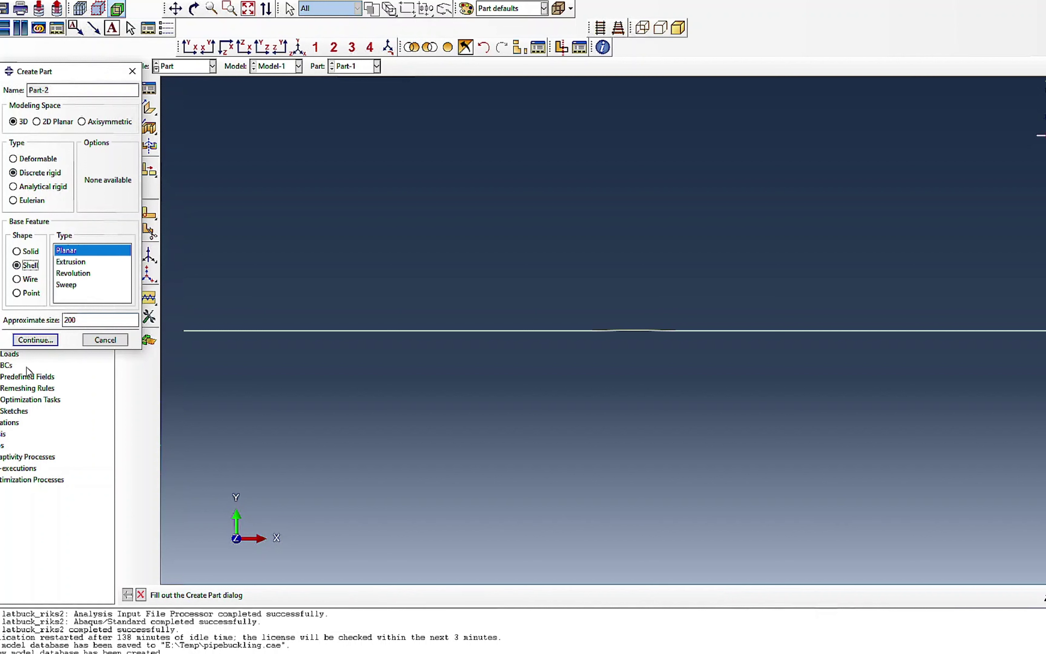
pyautogui.click(32, 340)
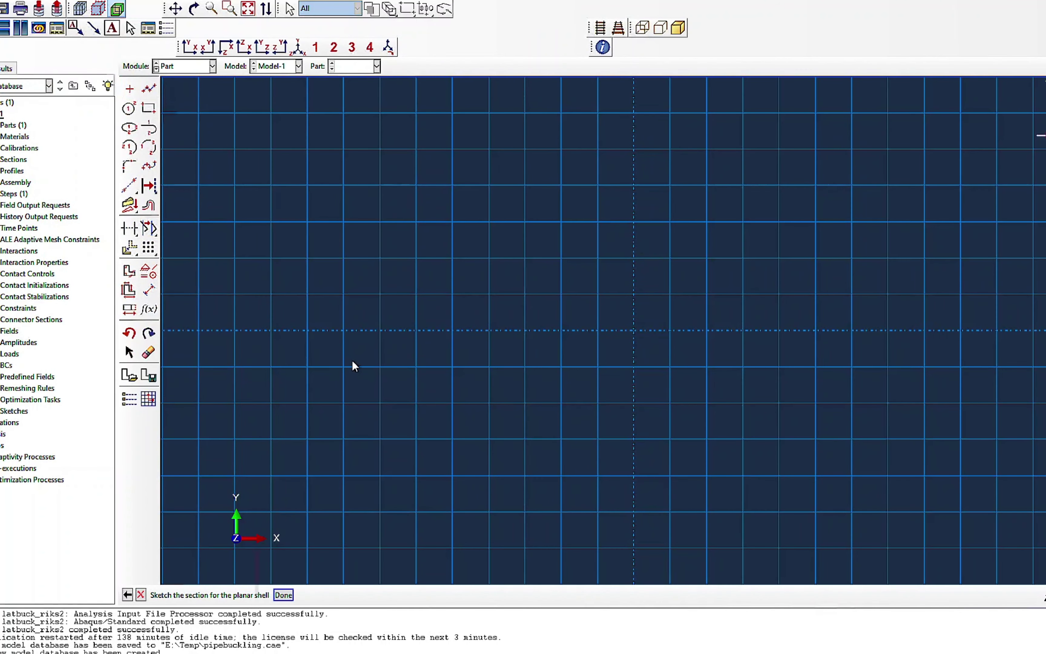
# Step: Sketch a rectangle from (-125, 10) to (125, -10) and finish the planar shell
pyautogui.click(144, 108)
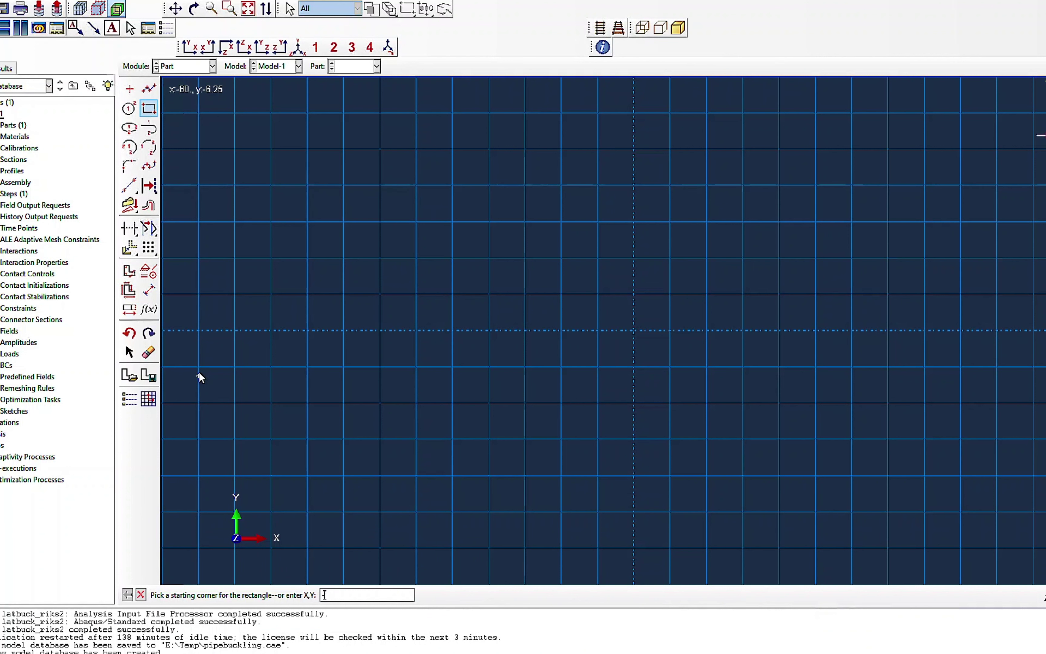
pyautogui.write('-125')
pyautogui.write(',10')
pyautogui.press('Return')
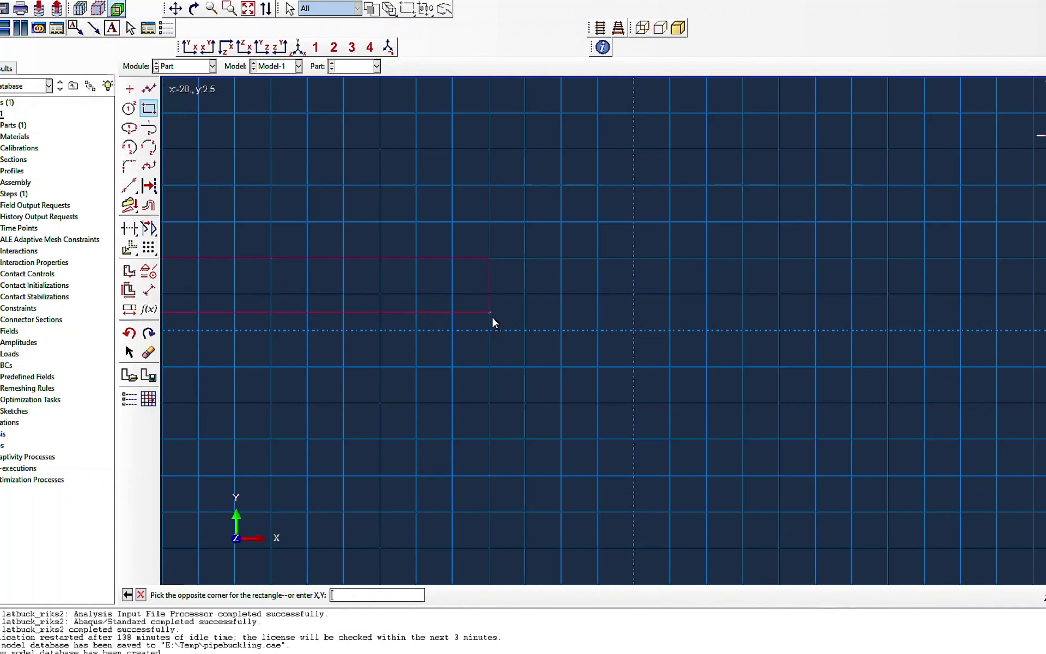
pyautogui.scroll(-5, 746, 336)
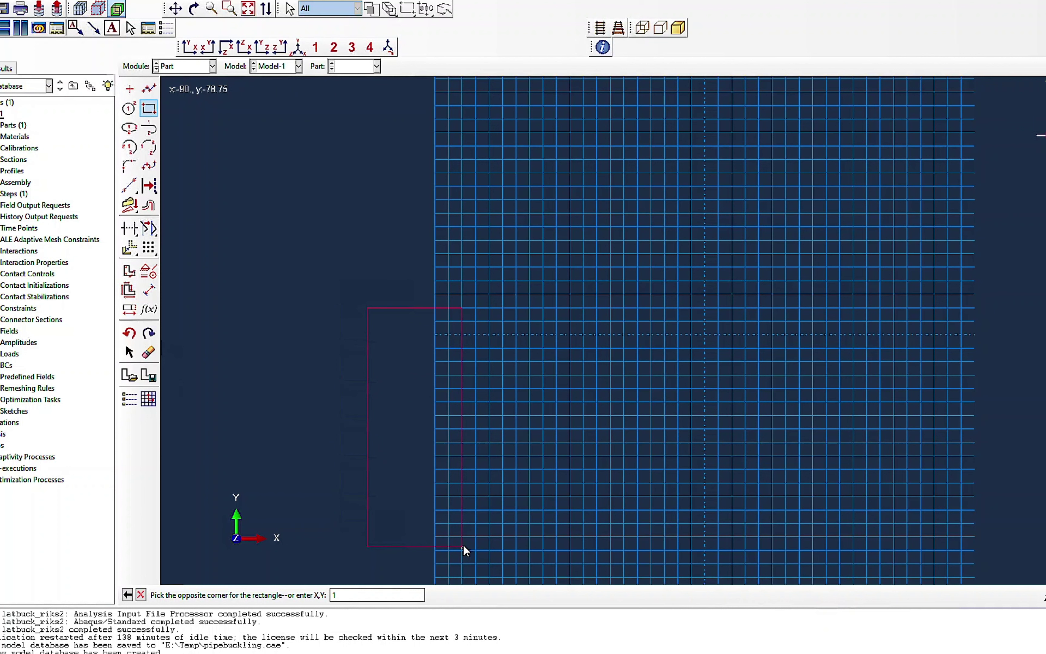
pyautogui.write('125,-')
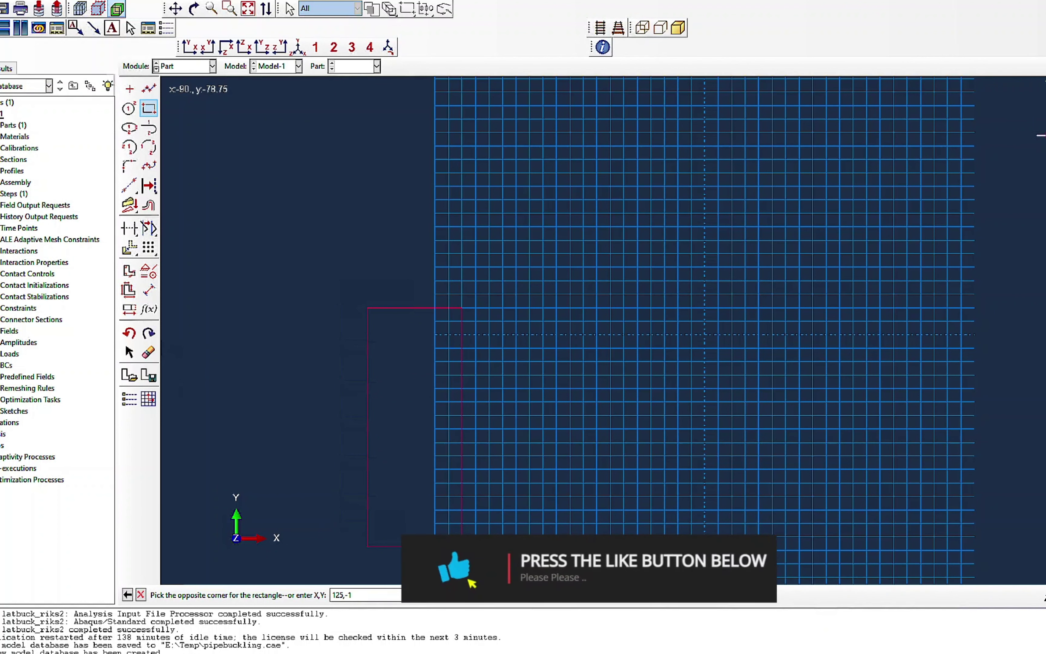
pyautogui.write('10')
pyautogui.press('Return')
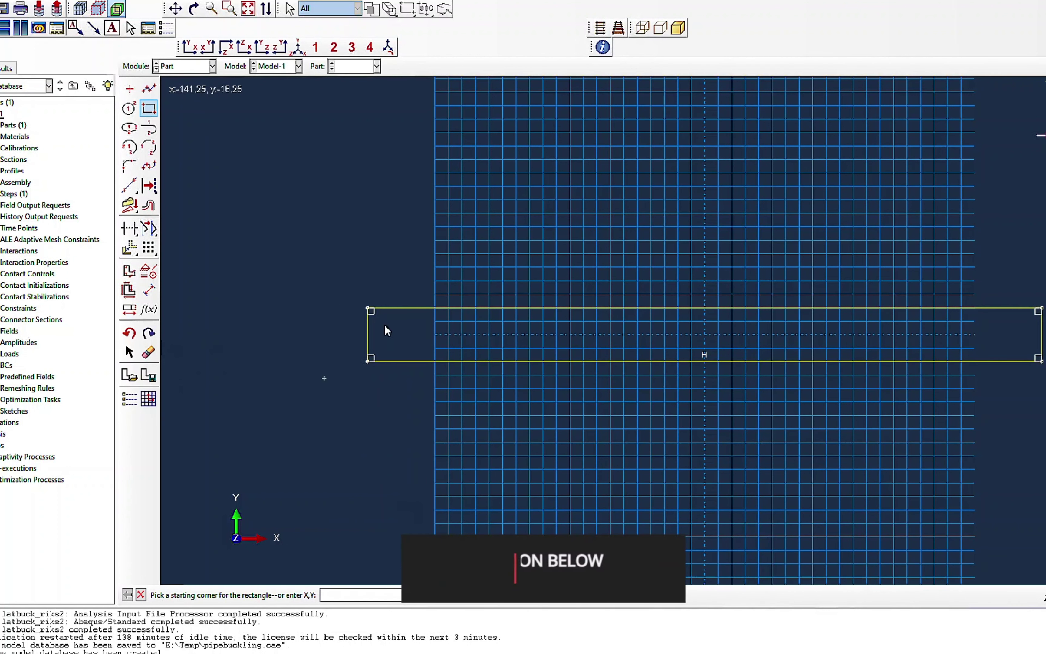
pyautogui.click(140, 595)
pyautogui.click(284, 595)
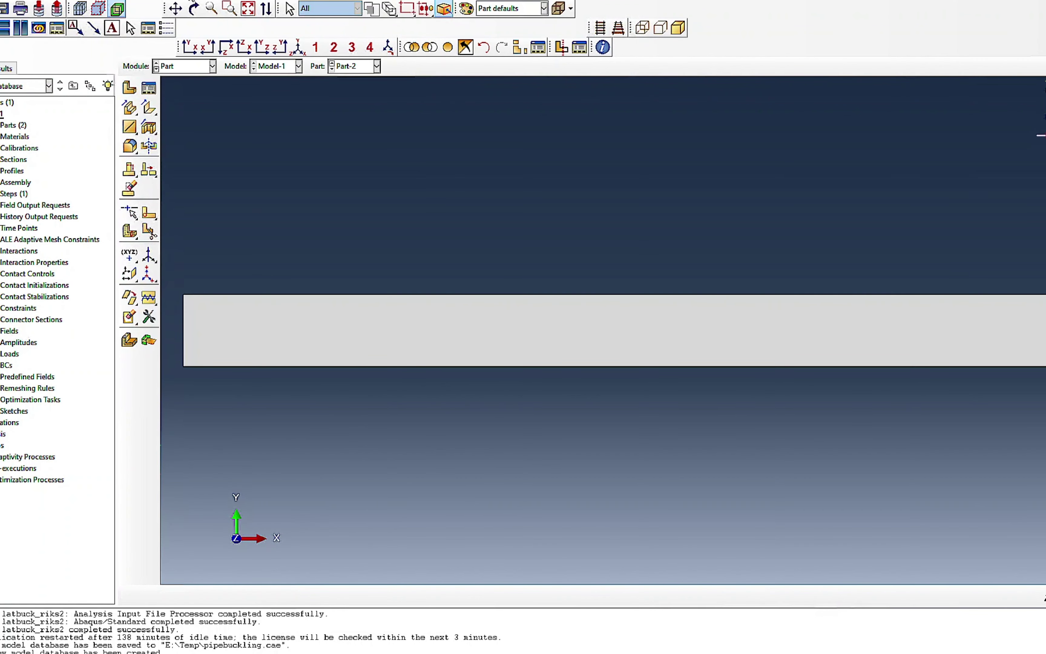
# Step: Create a reference point at the lower-left corner of the rigid shell
pyautogui.click(191, 1)
pyautogui.click(188, 16)
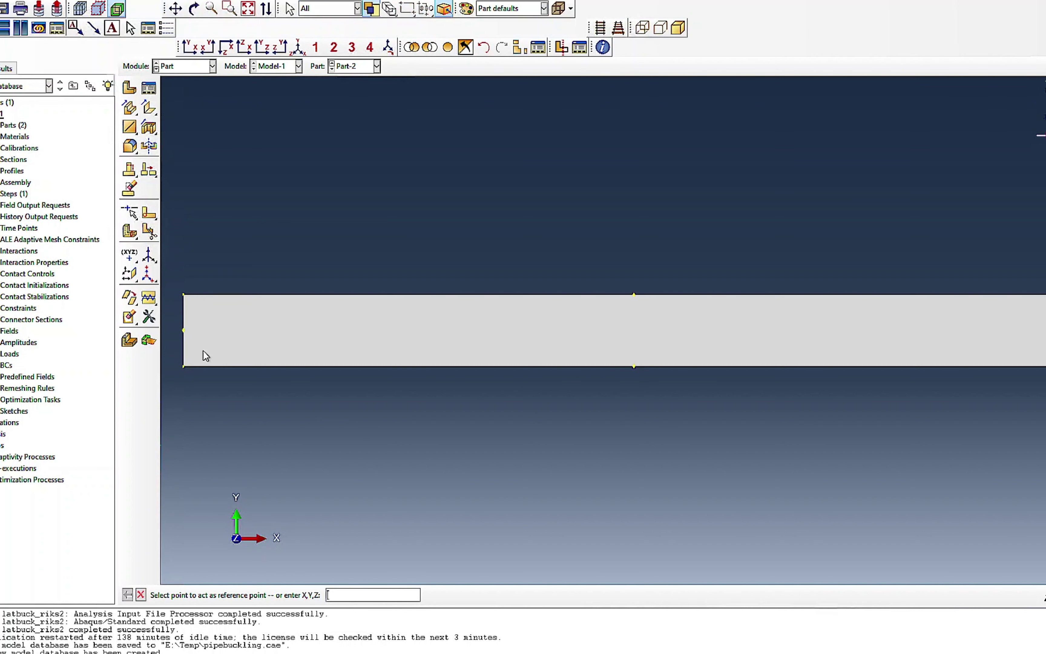
pyautogui.click(183, 367)
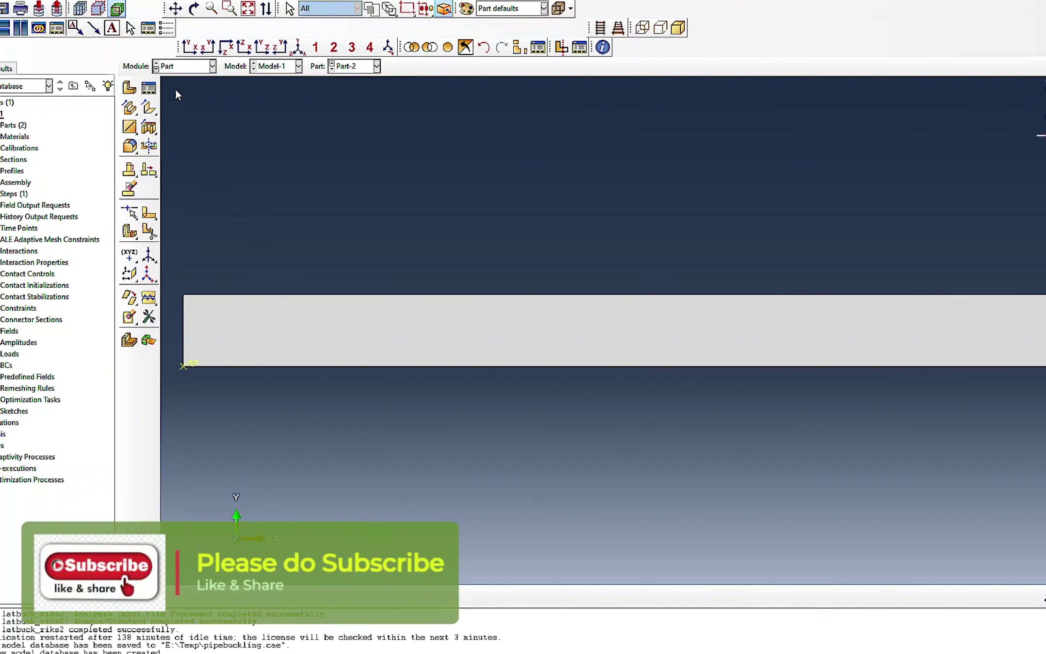
# Step: Switch to the Property module and create a material with a uniform mass density of 7850
pyautogui.click(184, 67)
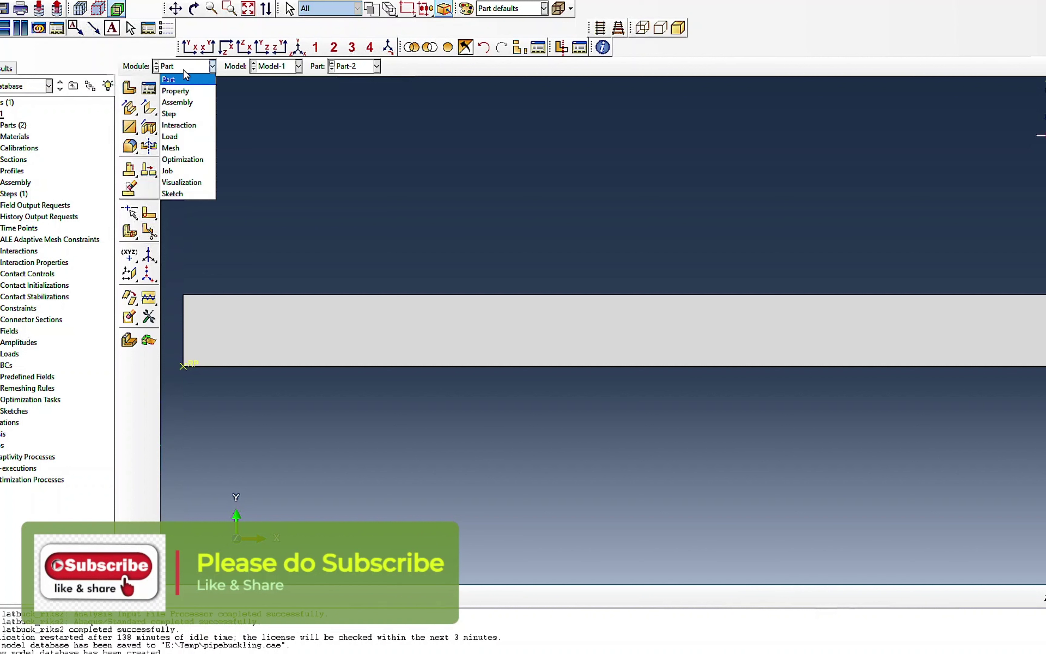
pyautogui.click(176, 92)
pyautogui.click(148, 87)
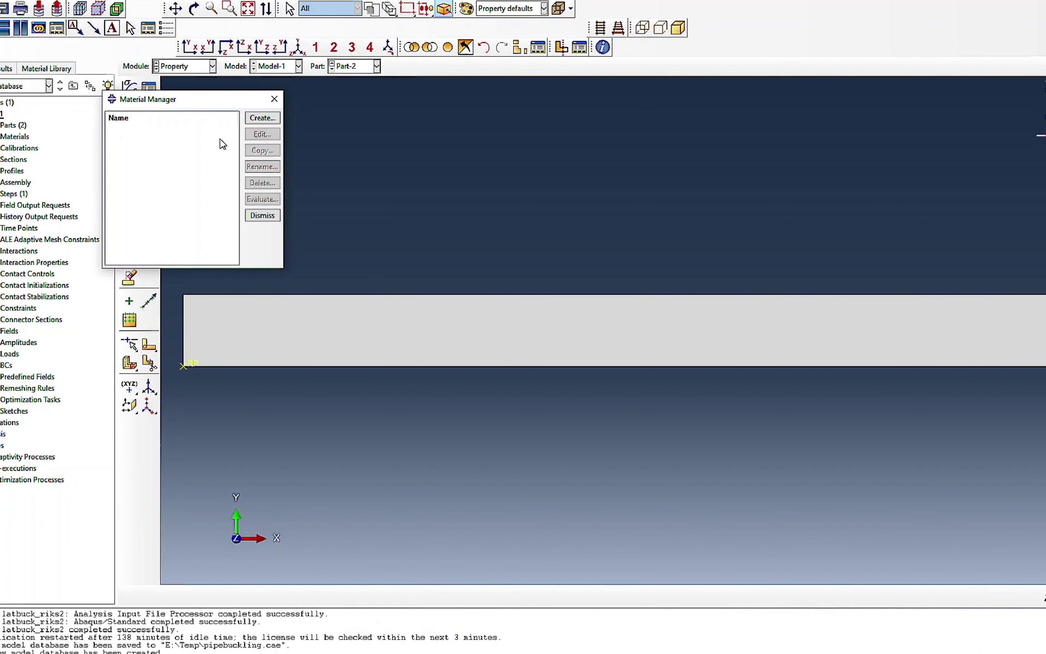
pyautogui.click(260, 118)
pyautogui.click(368, 119)
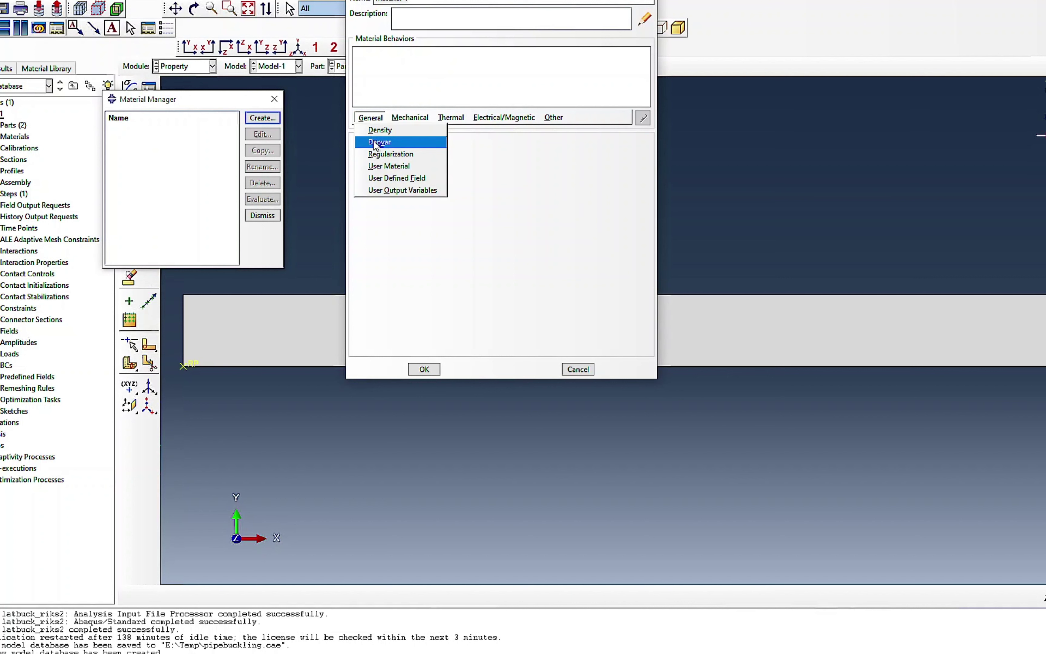
pyautogui.click(378, 130)
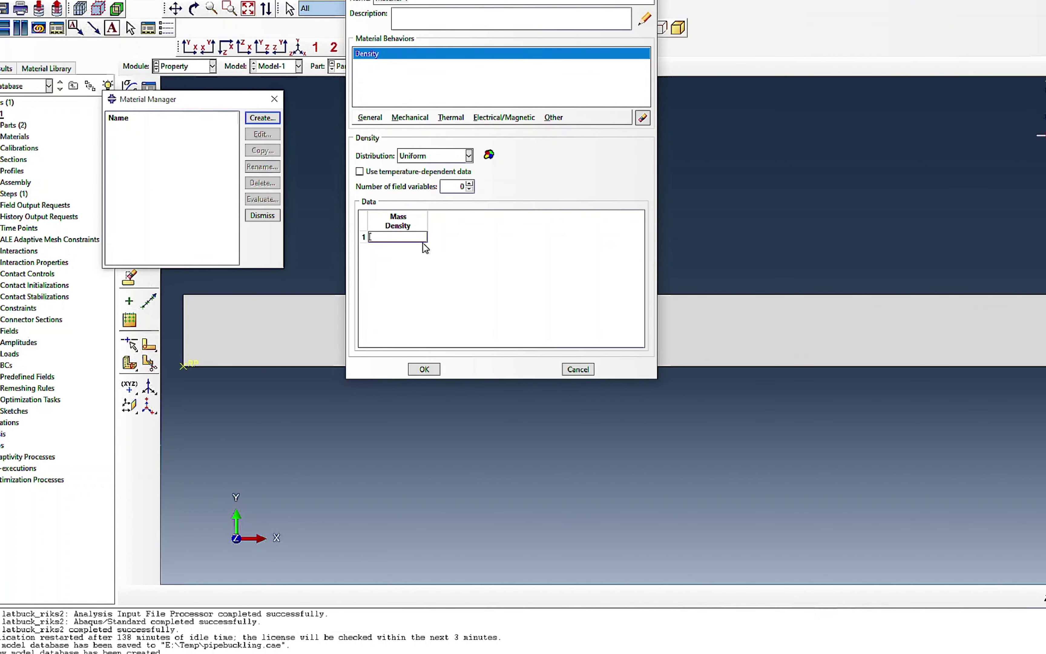
pyautogui.write('7850')
# Step: Add isotropic elastic behavior to the material with a Young's modulus of 206e9, and enter its Poisson's ratio
pyautogui.click(409, 117)
pyautogui.moveTo(464, 135)
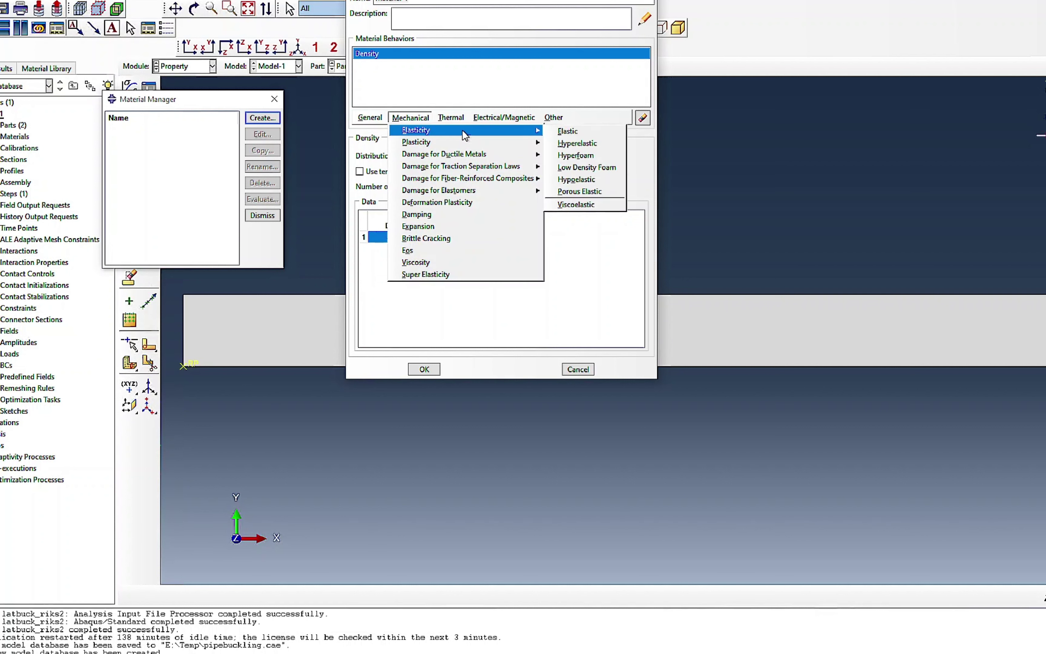
pyautogui.click(567, 131)
pyautogui.click(370, 282)
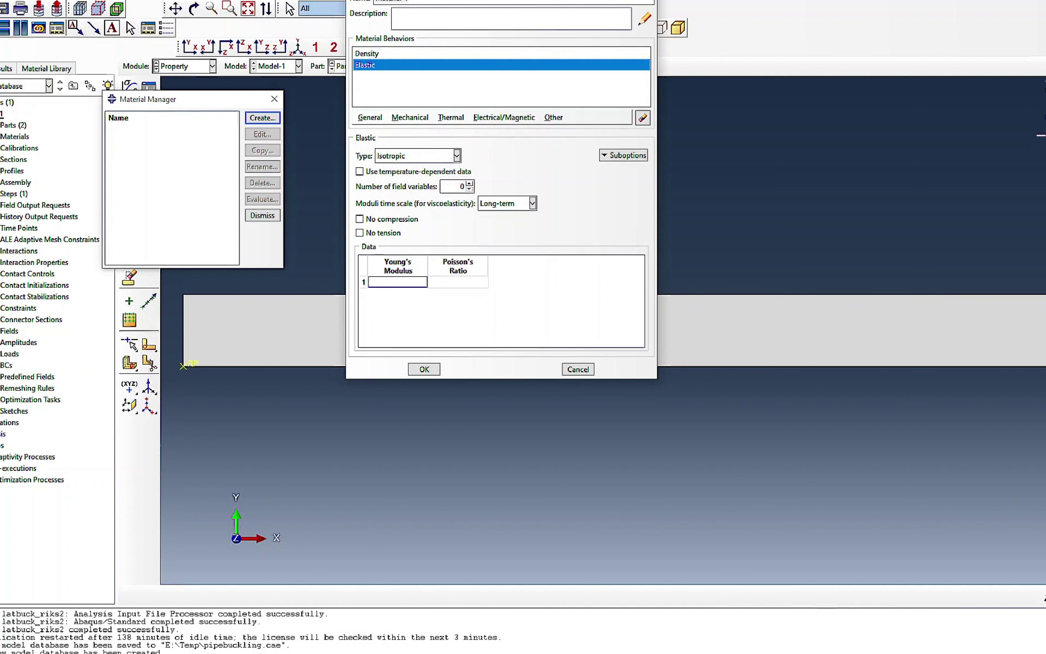
pyautogui.write('206e9')
pyautogui.click(430, 281)
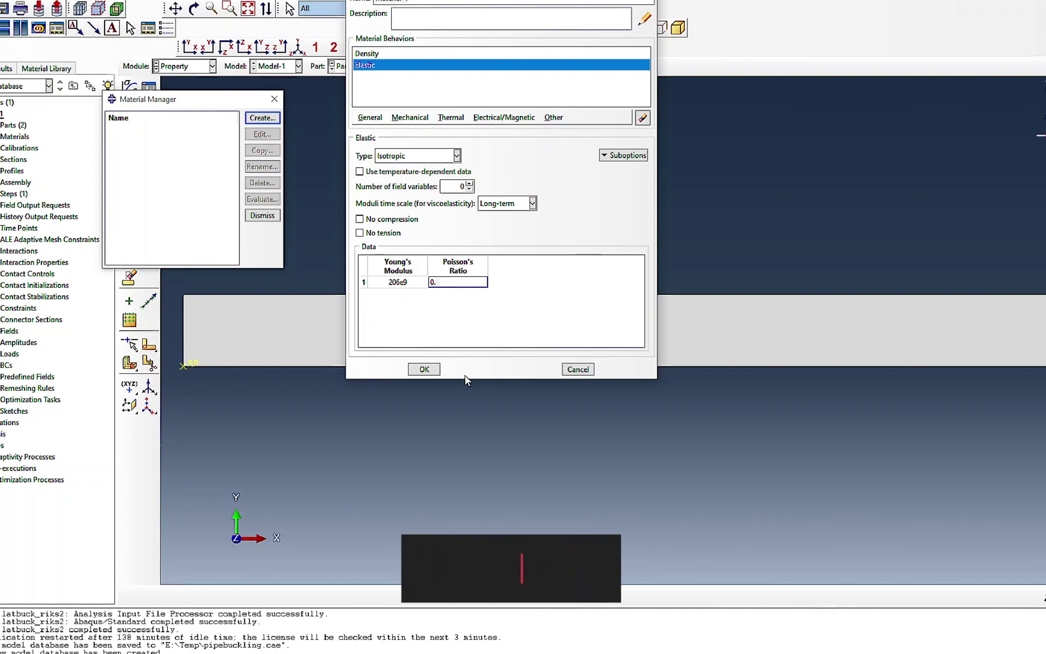
pyautogui.doubleClick(438, 281)
# Step: Add isotropic thermal expansion to the material with a coefficient of 0.000011, and finish the material definition
pyautogui.click(451, 117)
pyautogui.moveTo(410, 118)
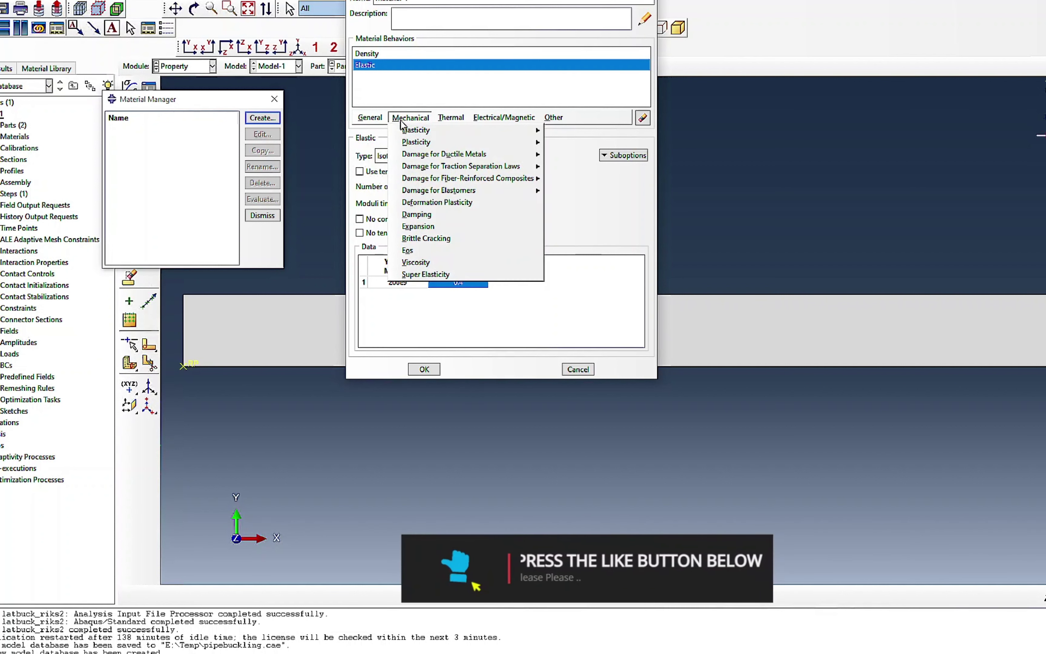
pyautogui.click(426, 226)
pyautogui.click(402, 272)
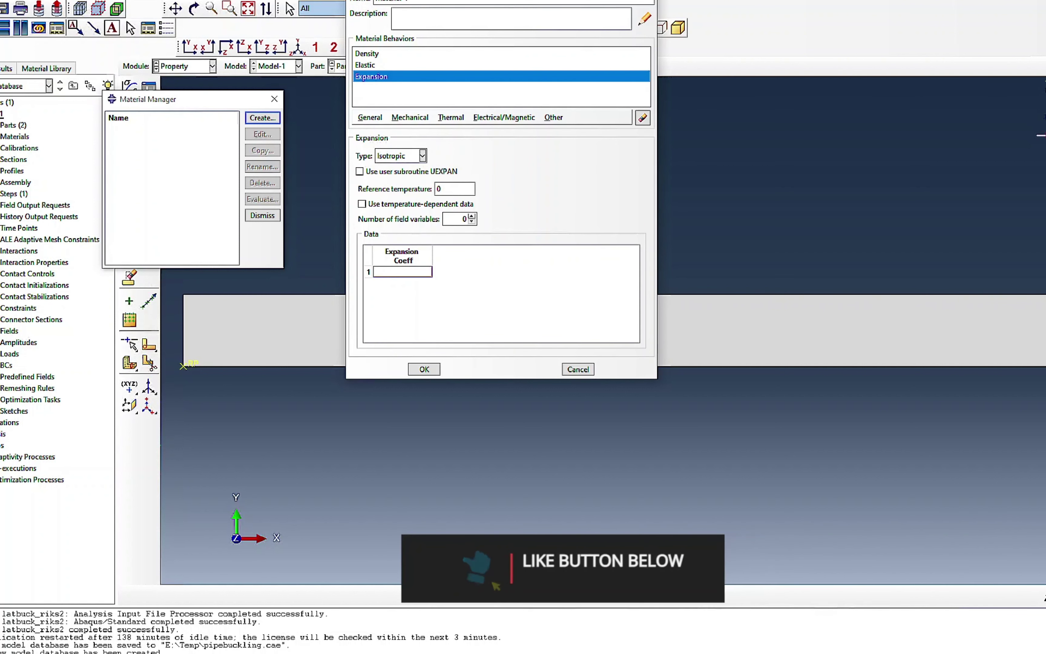
pyautogui.write('0.')
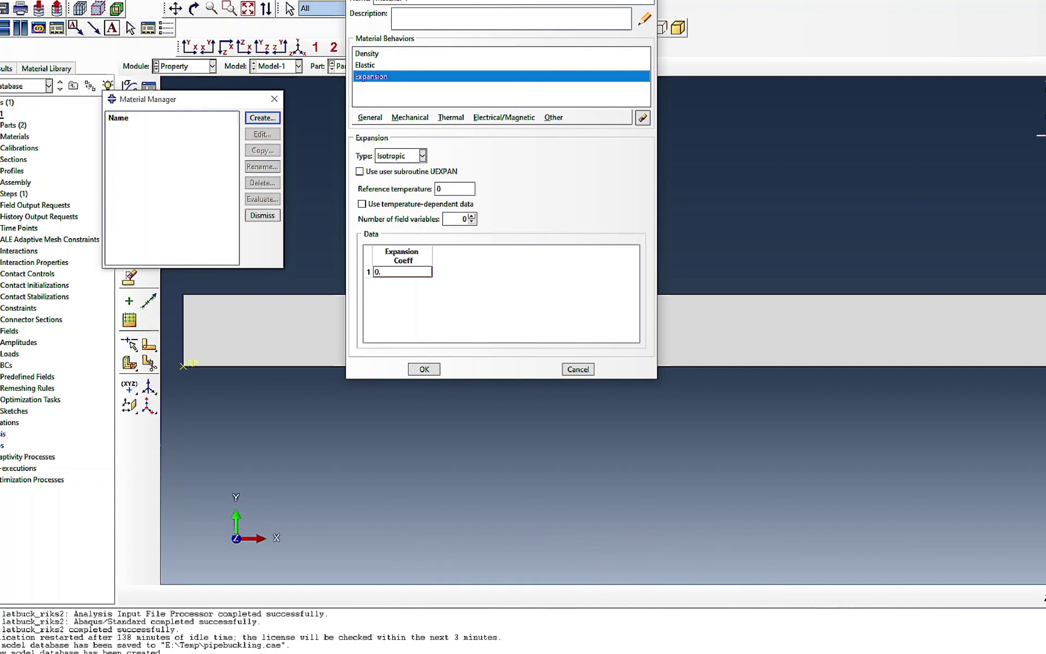
pyautogui.write('00')
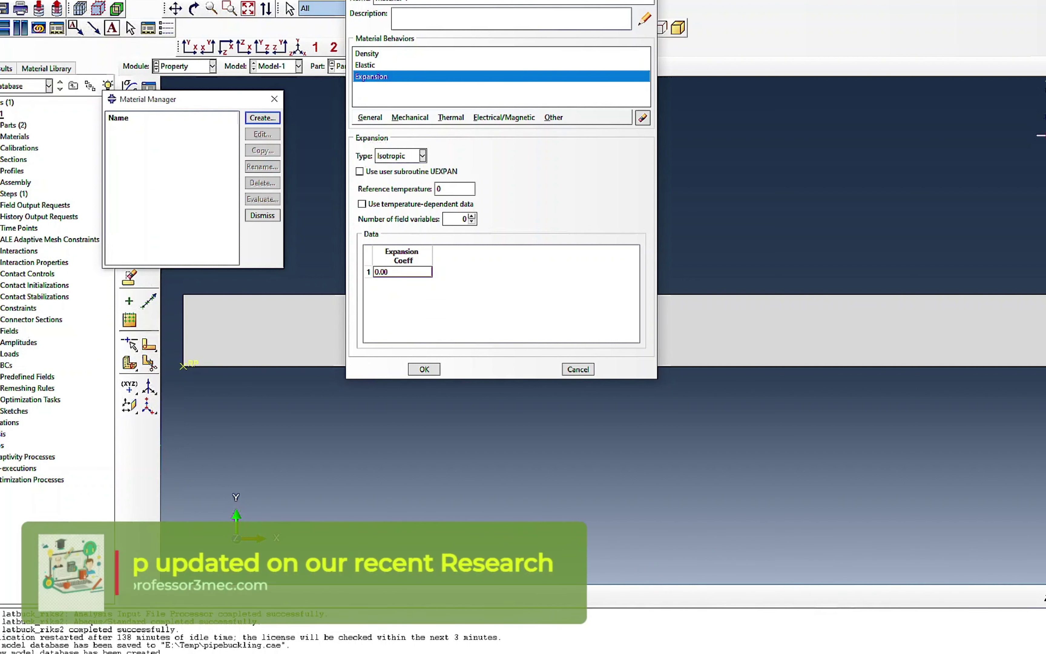
pyautogui.write('00')
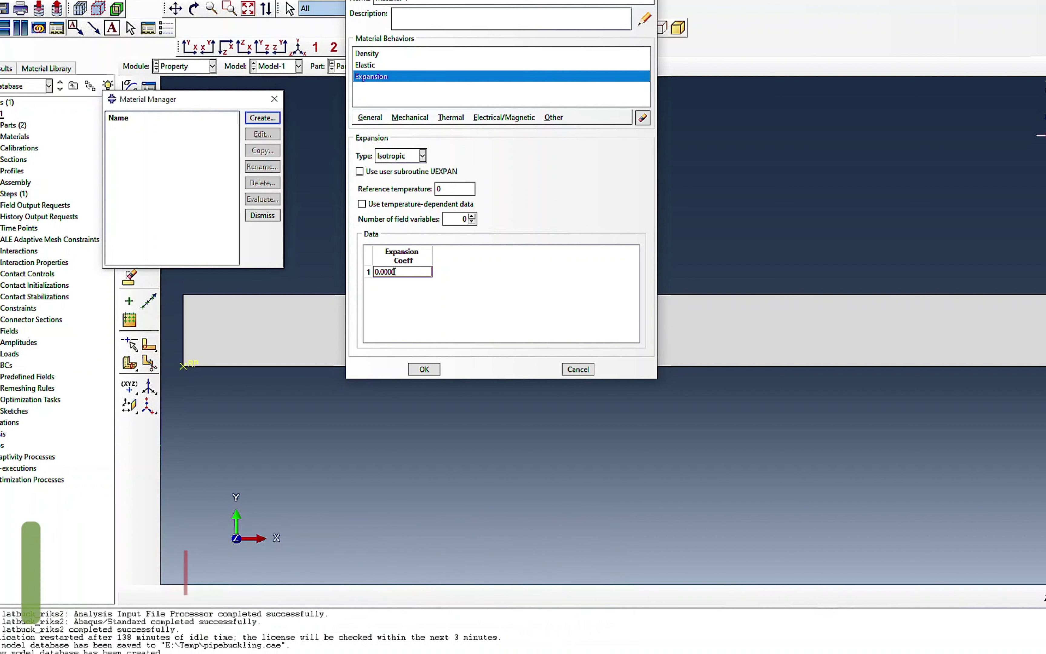
pyautogui.write('1')
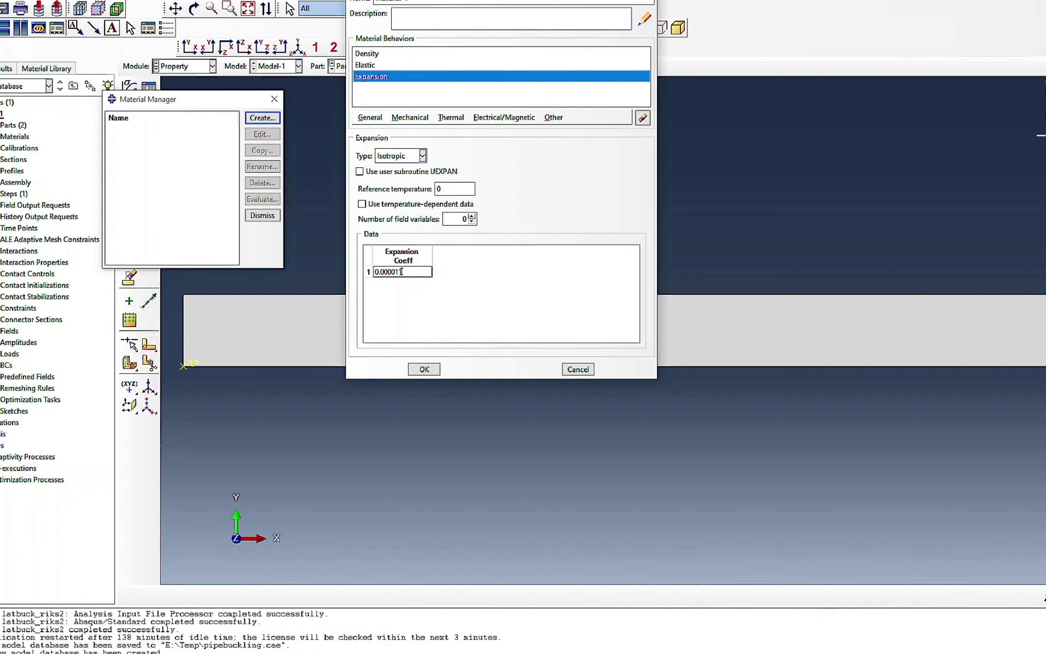
pyautogui.write('1')
pyautogui.click(424, 369)
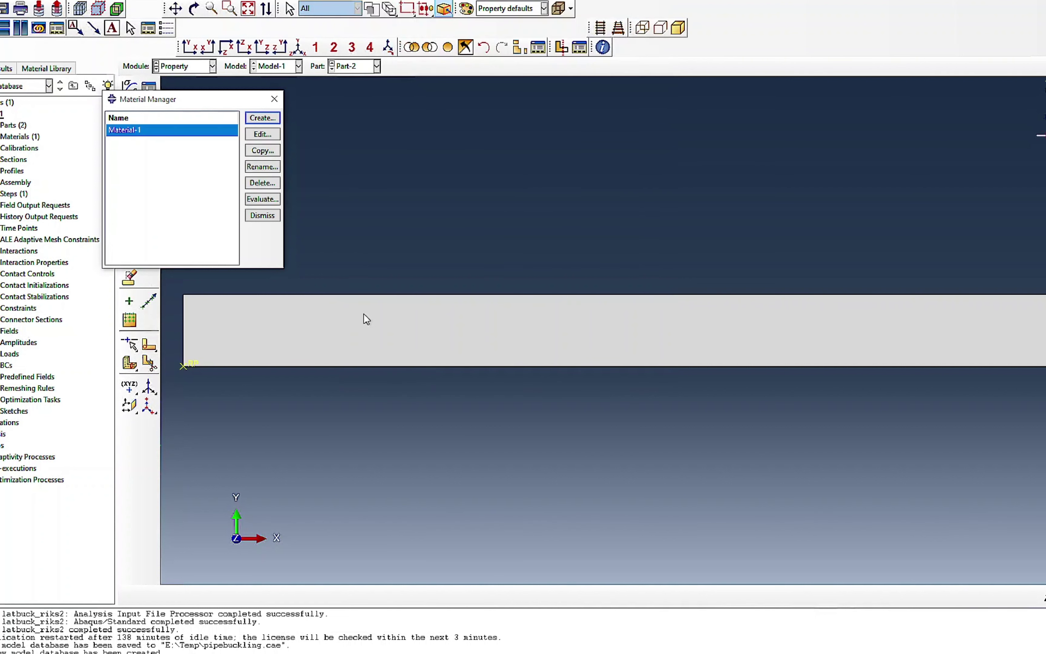
pyautogui.click(255, 218)
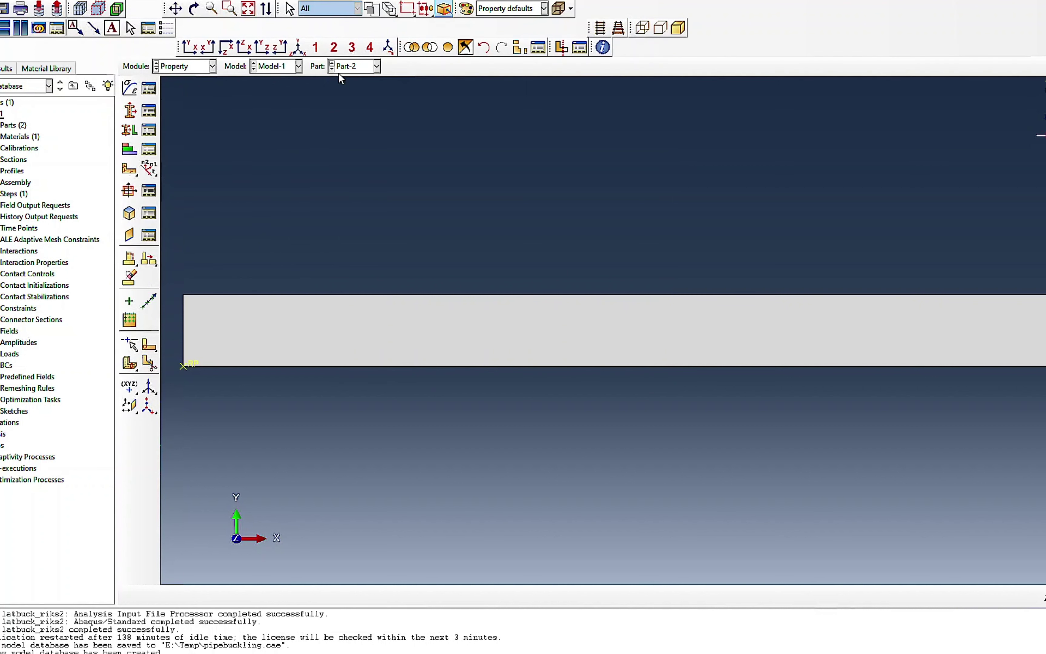
# Step: Switch to Part-1 and start a new section of category Beam and type Beam
pyautogui.click(347, 80)
pyautogui.click(130, 110)
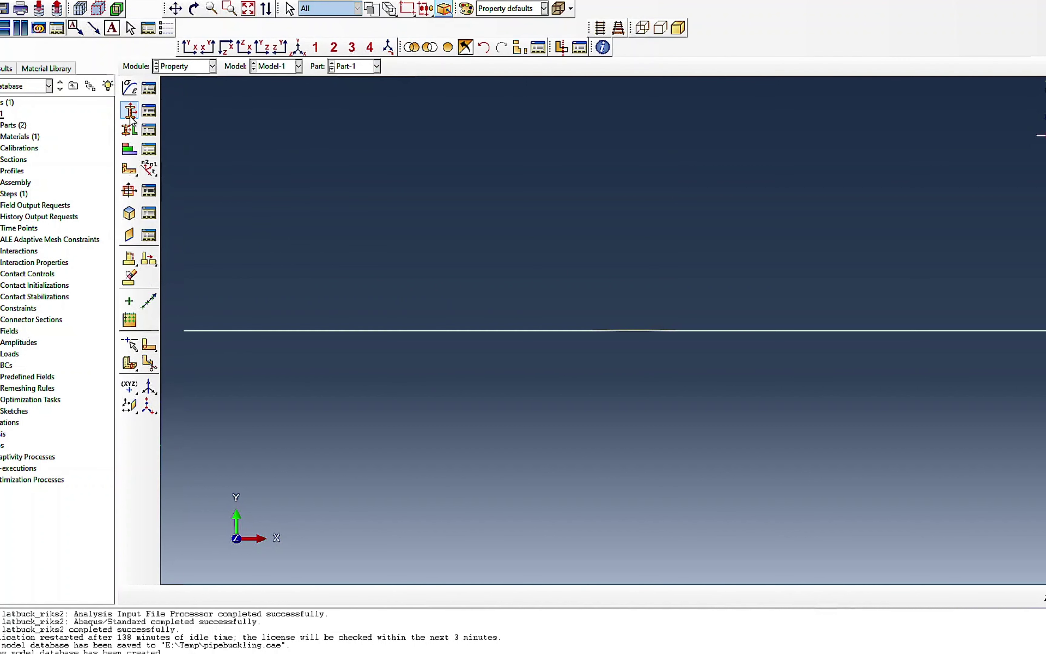
pyautogui.click(49, 191)
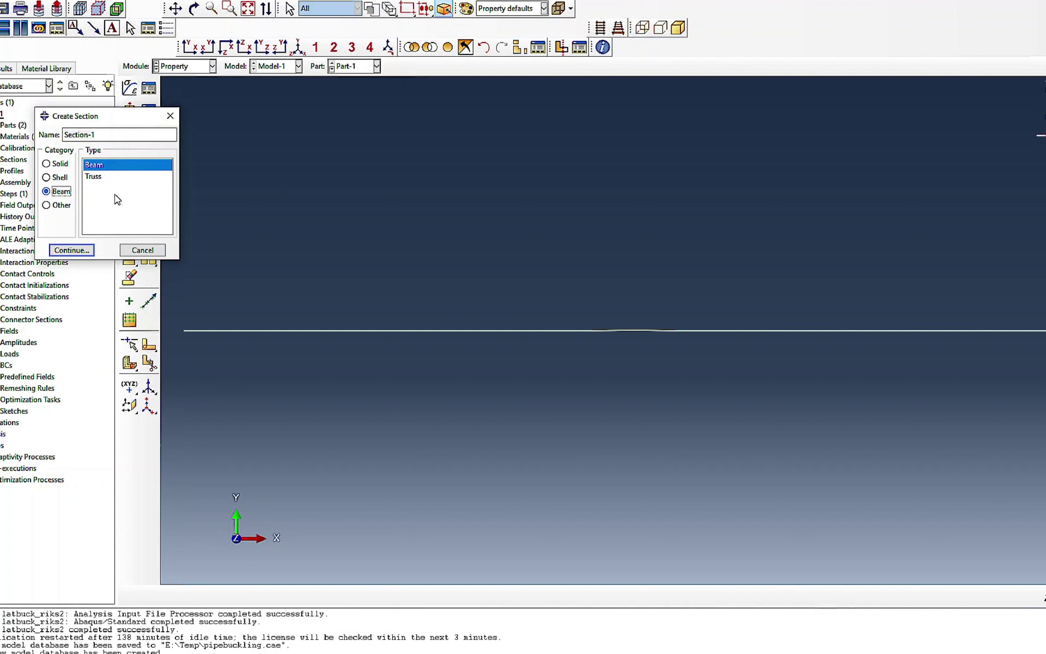
pyautogui.click(61, 205)
pyautogui.click(58, 190)
pyautogui.click(72, 251)
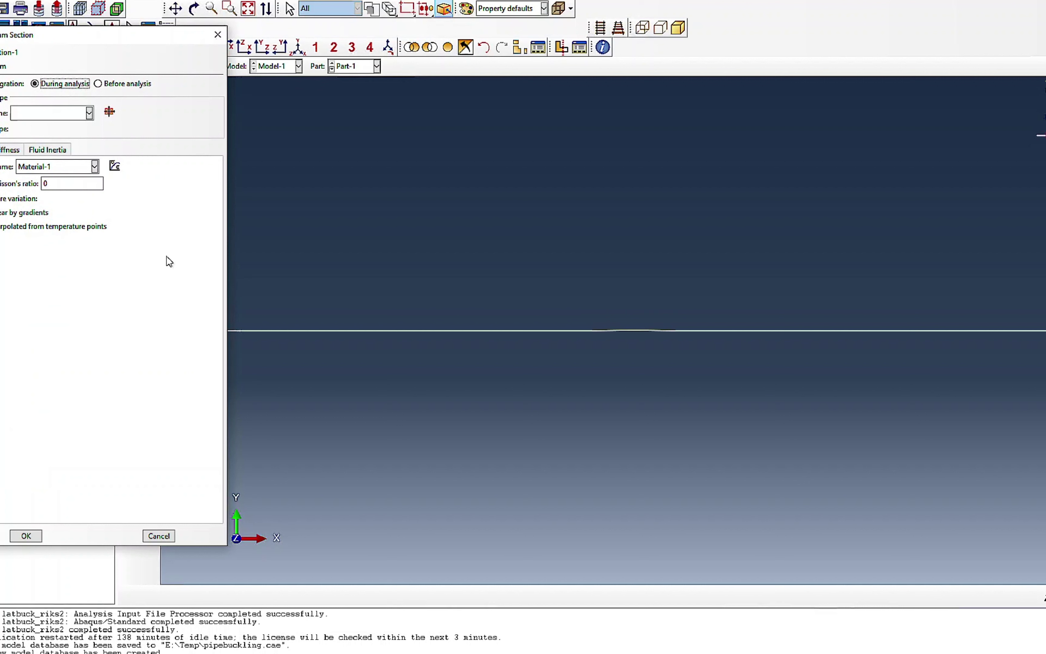
# Step: Start a new pipe-shaped profile for the beam section
pyautogui.click(109, 114)
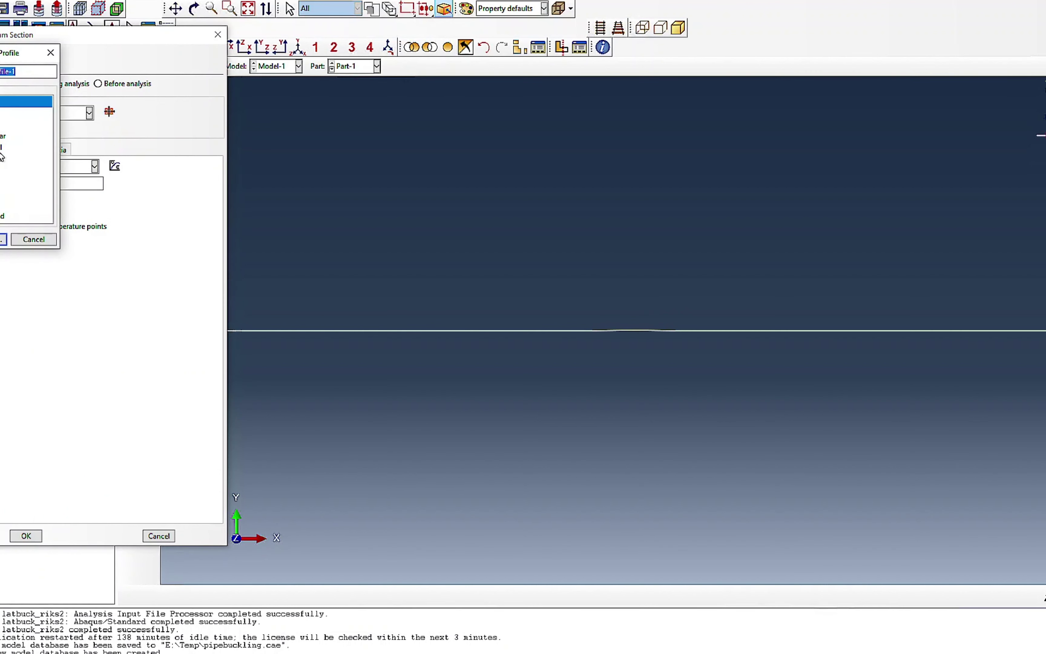
pyautogui.click(26, 113)
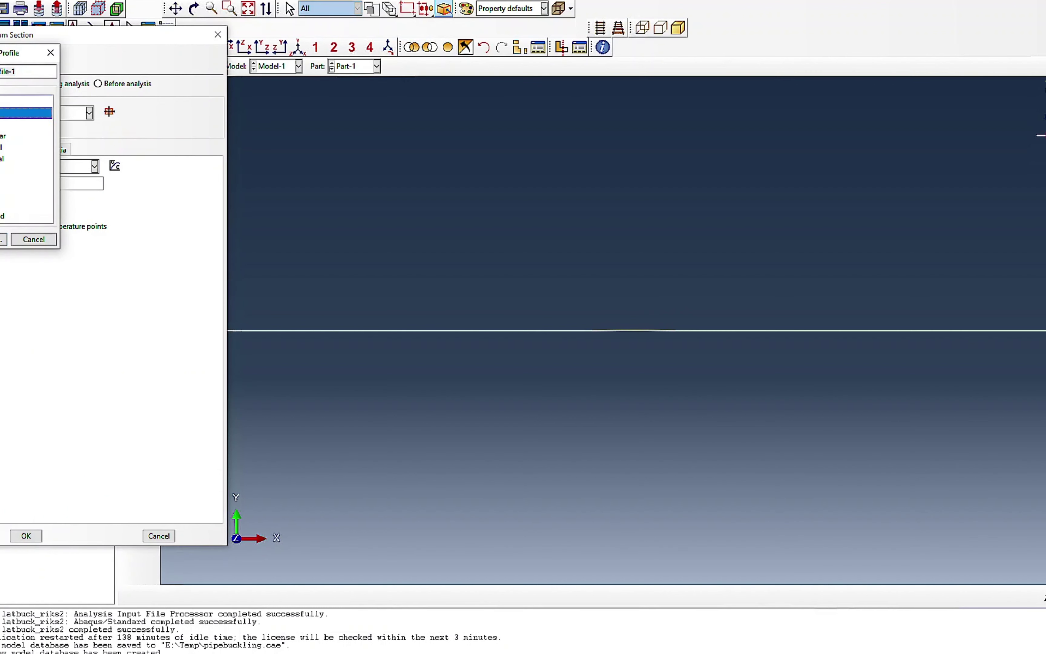
pyautogui.click(4, 239)
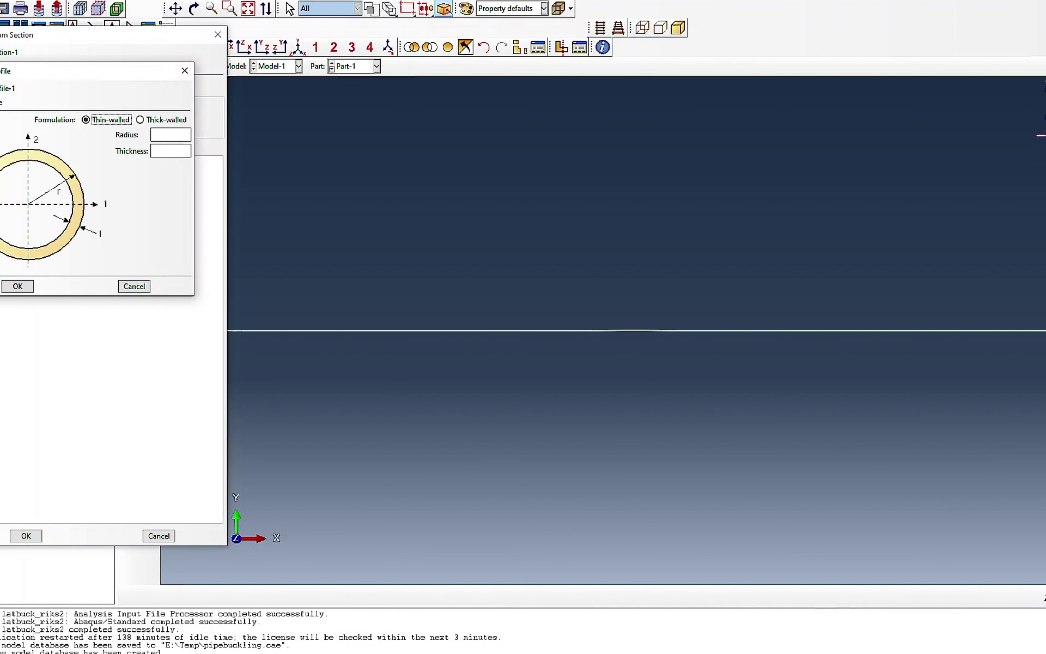
# Step: Switch to Calculator and divide 0.3239 by 2 to obtain the pipe profile's radius
pyautogui.click(153, 134)
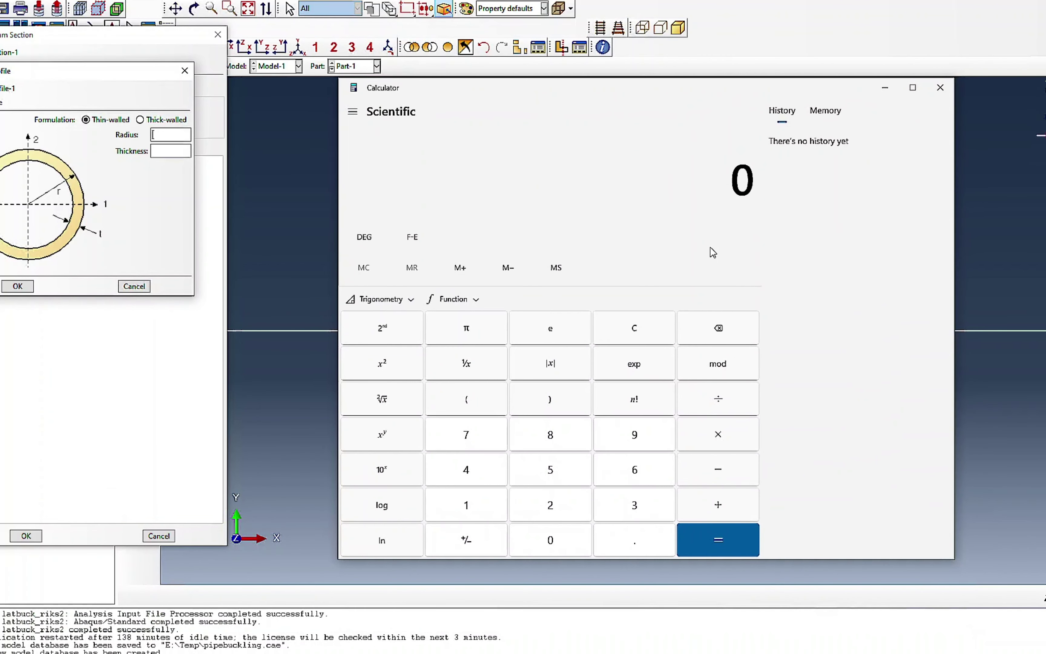
pyautogui.press('.')
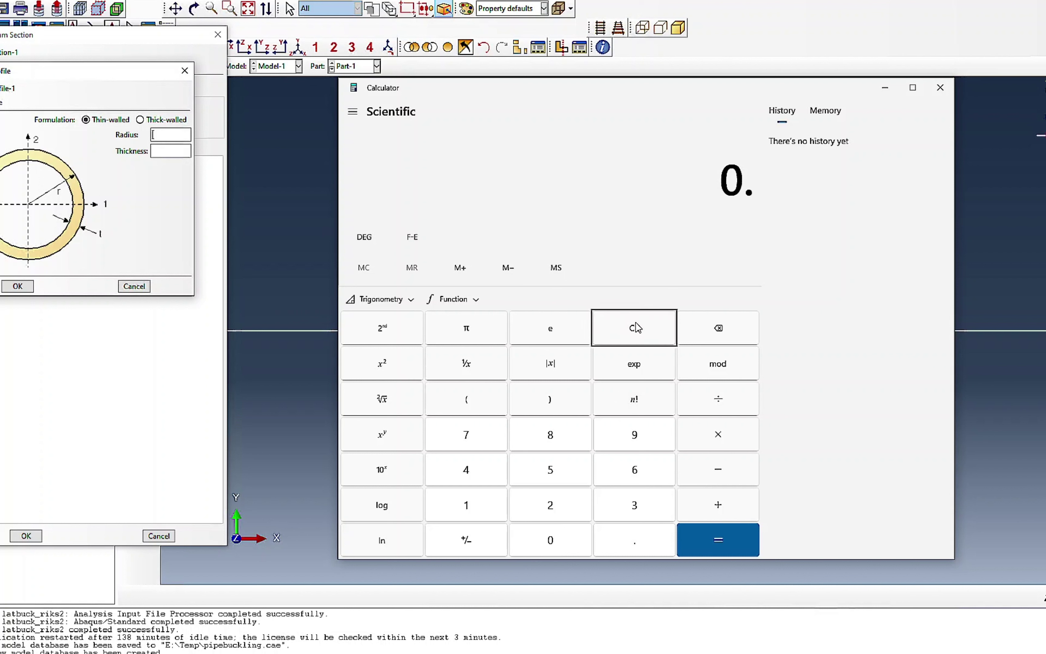
pyautogui.write('3239')
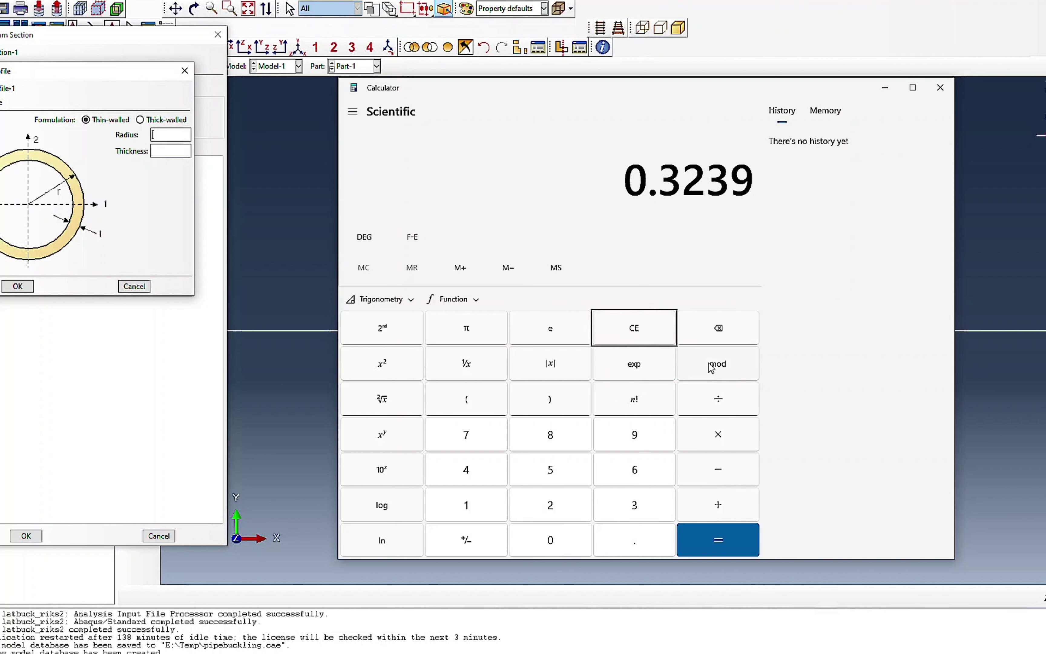
pyautogui.click(718, 396)
pyautogui.click(560, 499)
pyautogui.click(720, 547)
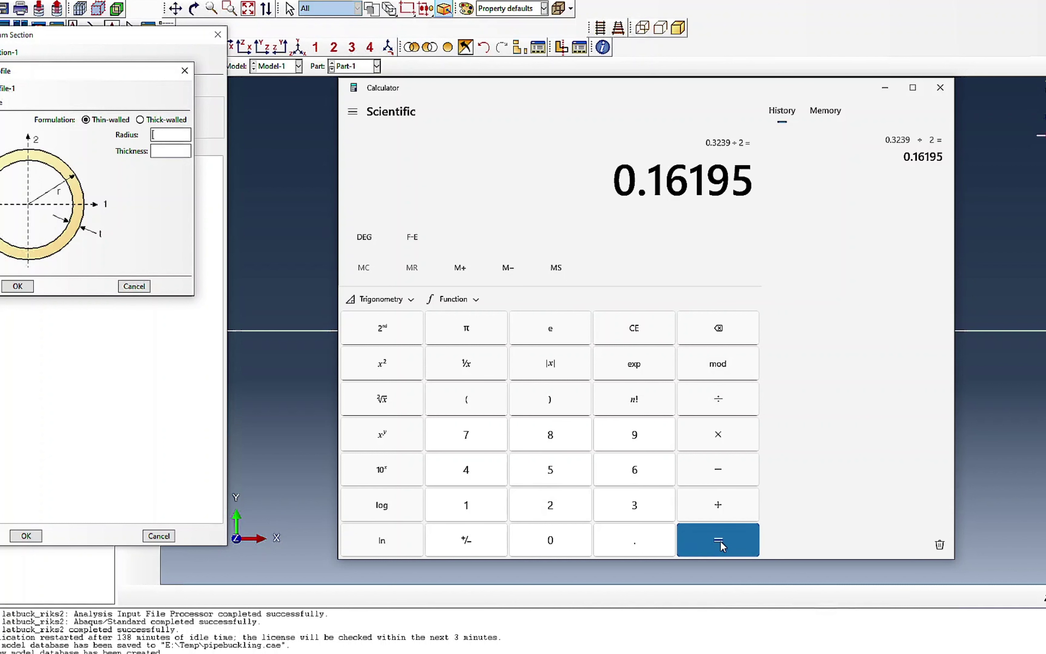
pyautogui.click(156, 137)
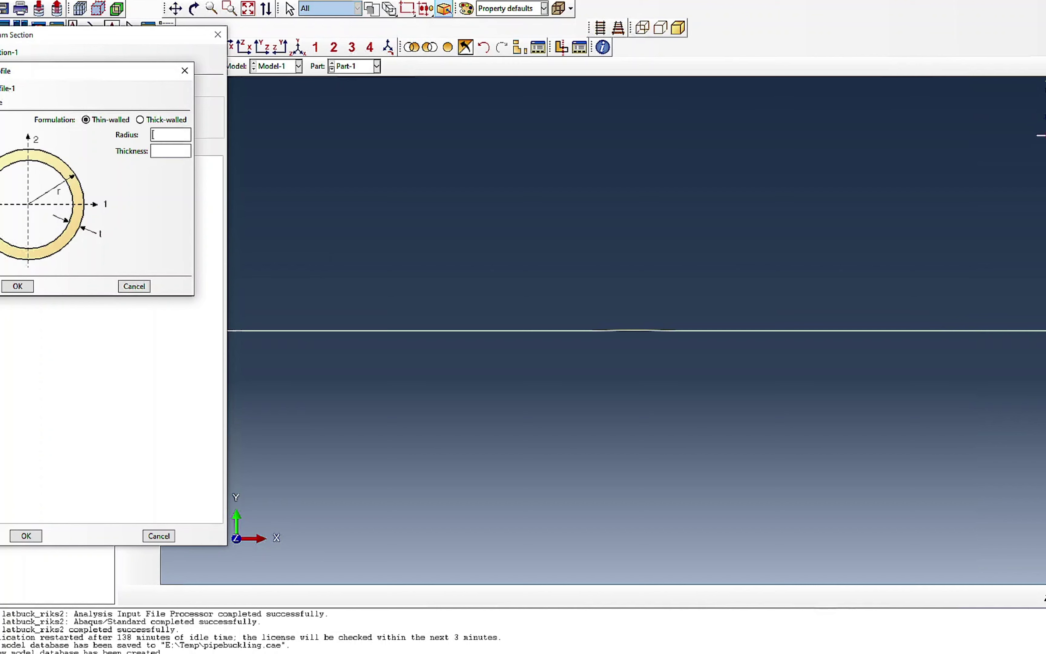
pyautogui.hotkey('alt', 'Tab')
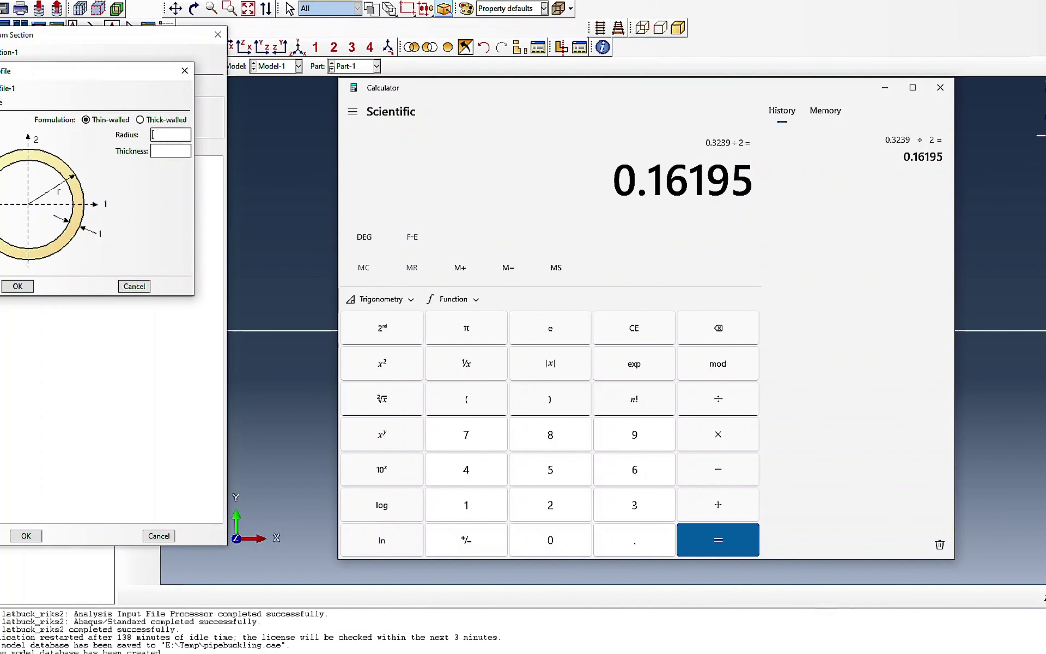
# Step: Set the thin-walled pipe profile to radius 0.16195 and thickness 0.0127, then finish the beam section with Material-1
pyautogui.click(152, 135)
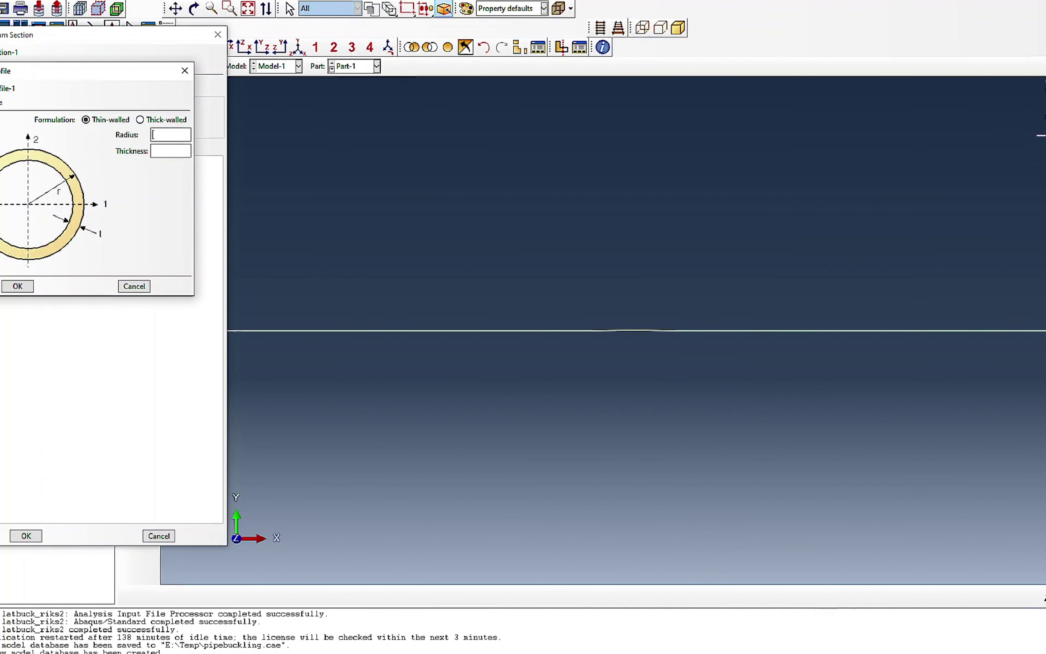
pyautogui.write('0.16195')
pyautogui.click(153, 151)
pyautogui.write('0.0127')
pyautogui.click(18, 287)
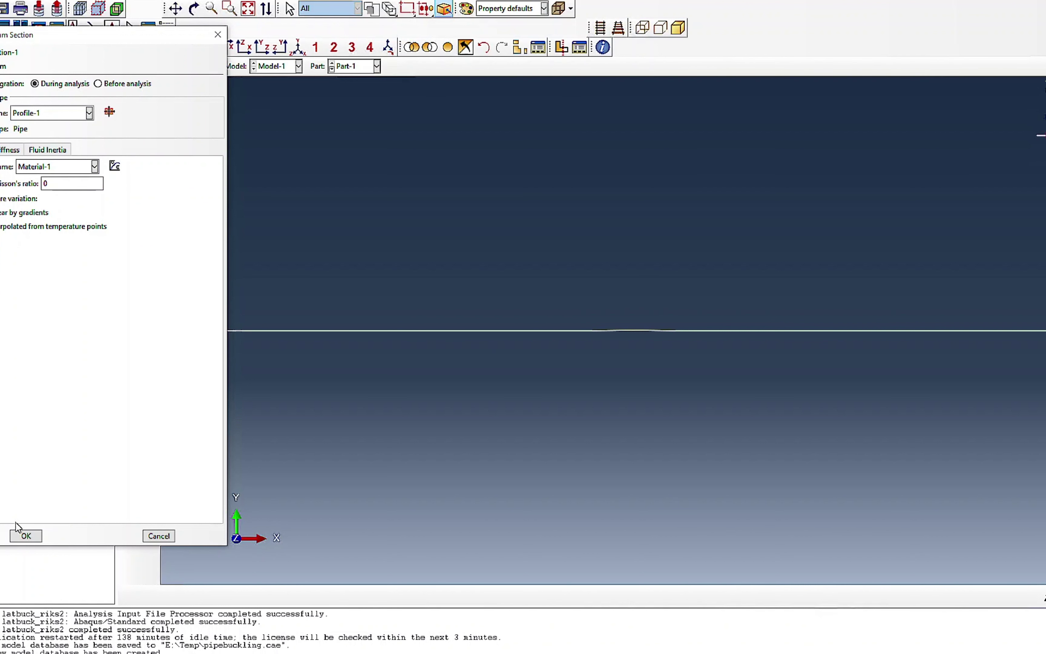
pyautogui.click(24, 535)
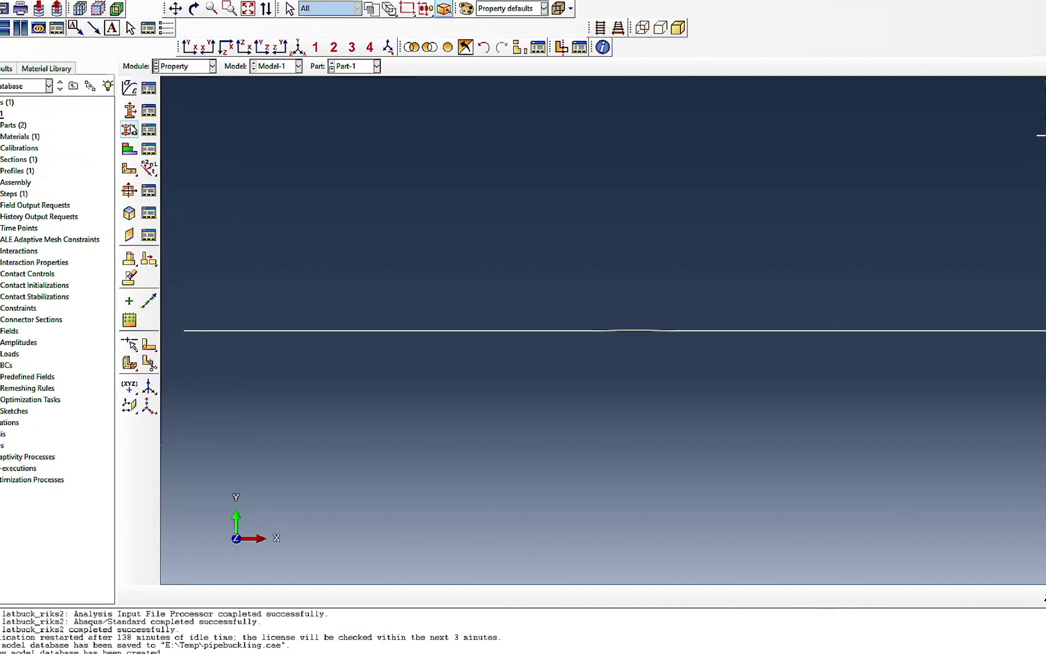
# Step: Assign the beam section and a beam orientation to the entire pipe wire of Part-1
pyautogui.click(132, 129)
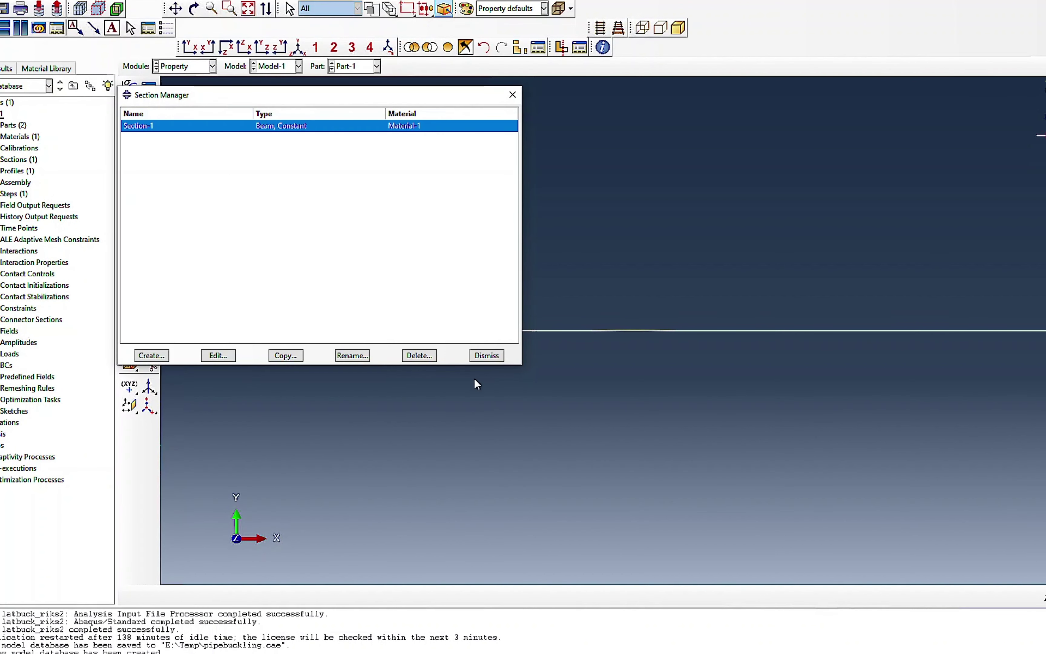
pyautogui.click(486, 355)
pyautogui.click(129, 130)
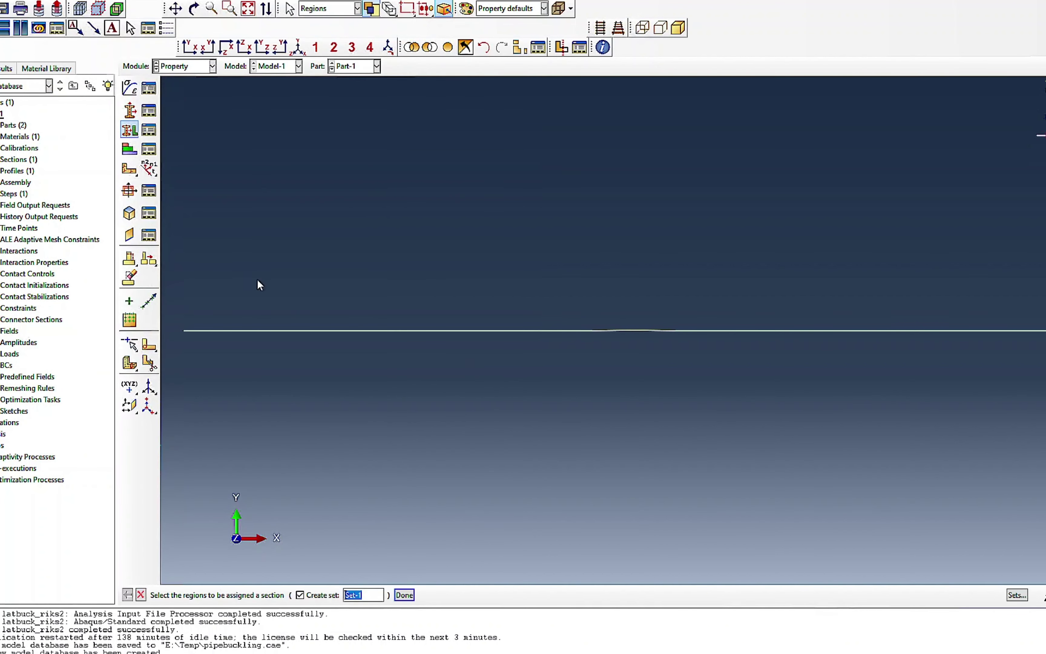
pyautogui.moveTo(216, 268); pyautogui.dragTo(1003, 451)
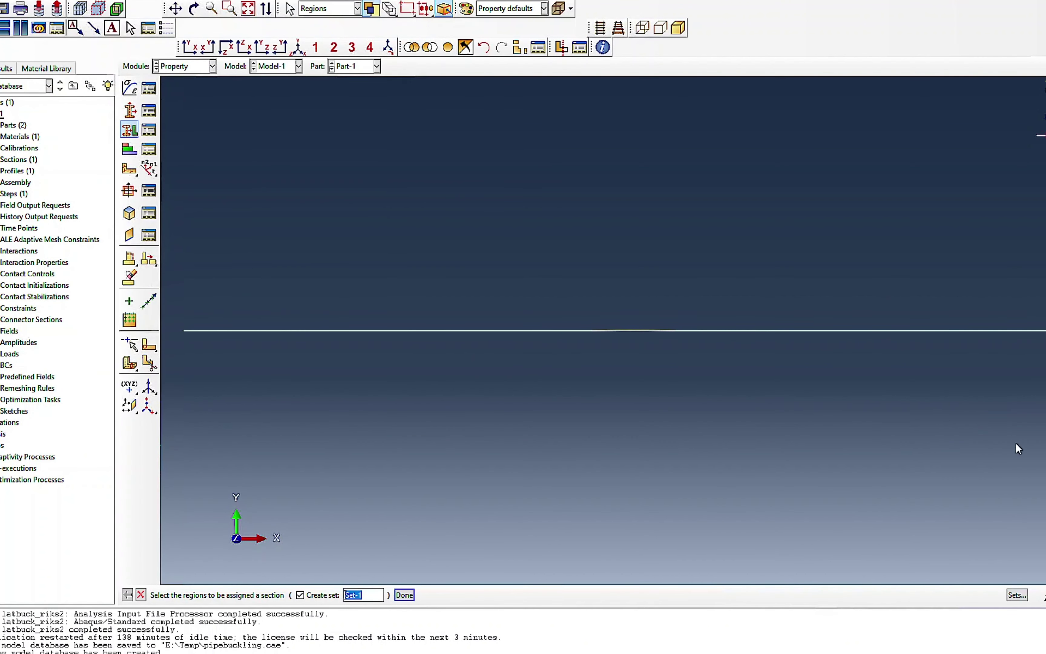
pyautogui.click(404, 595)
pyautogui.click(515, 169)
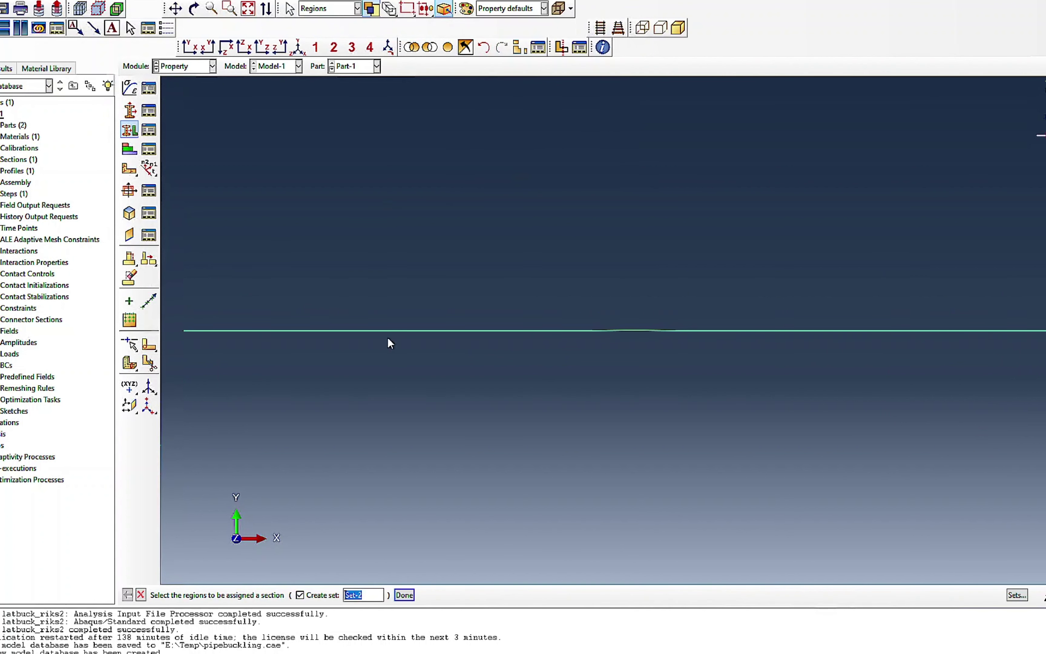
pyautogui.press('Escape')
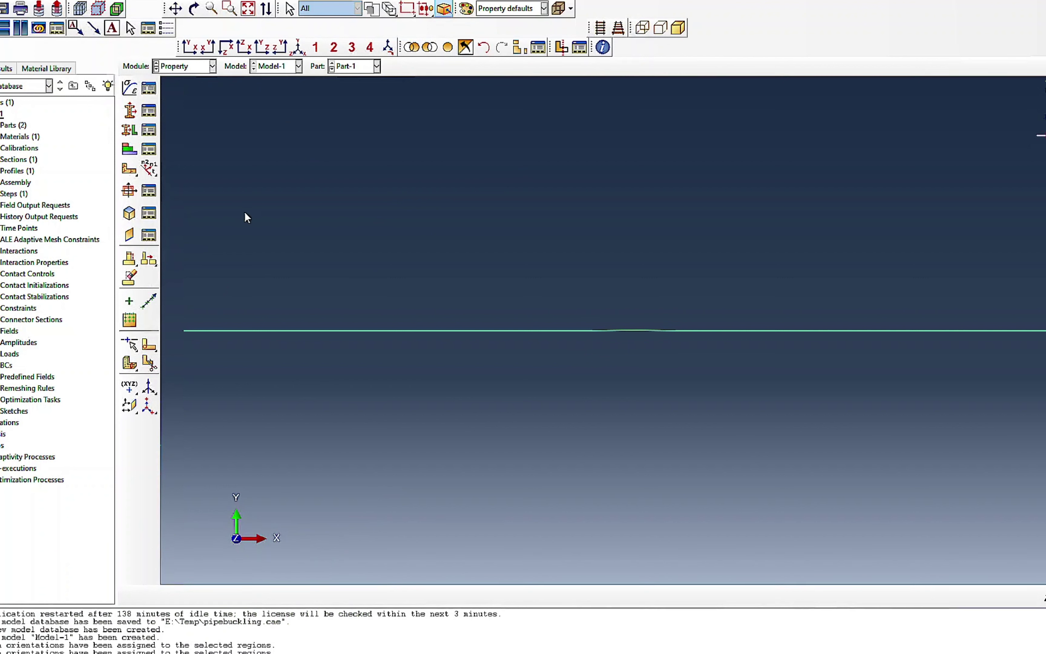
# Step: Switch to the Assembly module and create dependent instances of Part-1 and Part-2
pyautogui.click(185, 68)
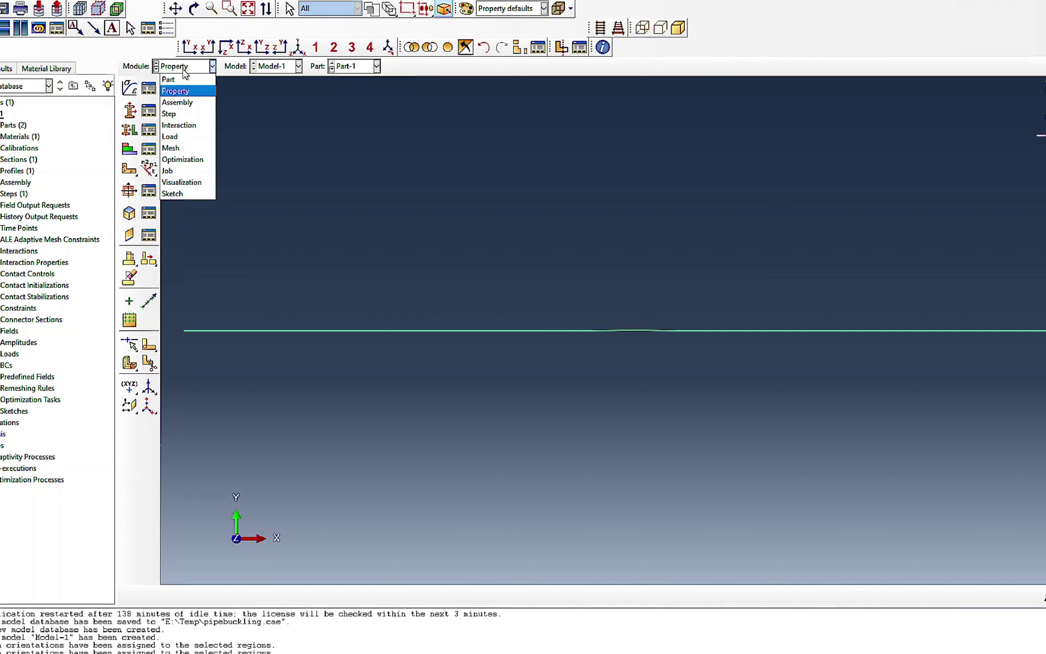
pyautogui.click(184, 104)
pyautogui.click(129, 87)
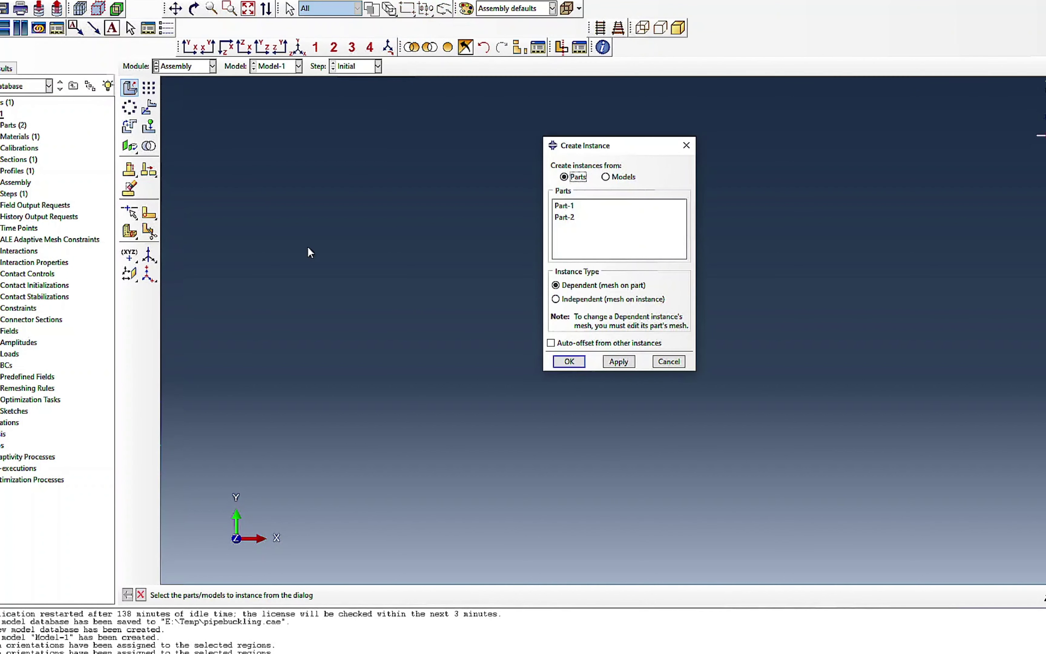
pyautogui.moveTo(593, 208); pyautogui.dragTo(590, 218)
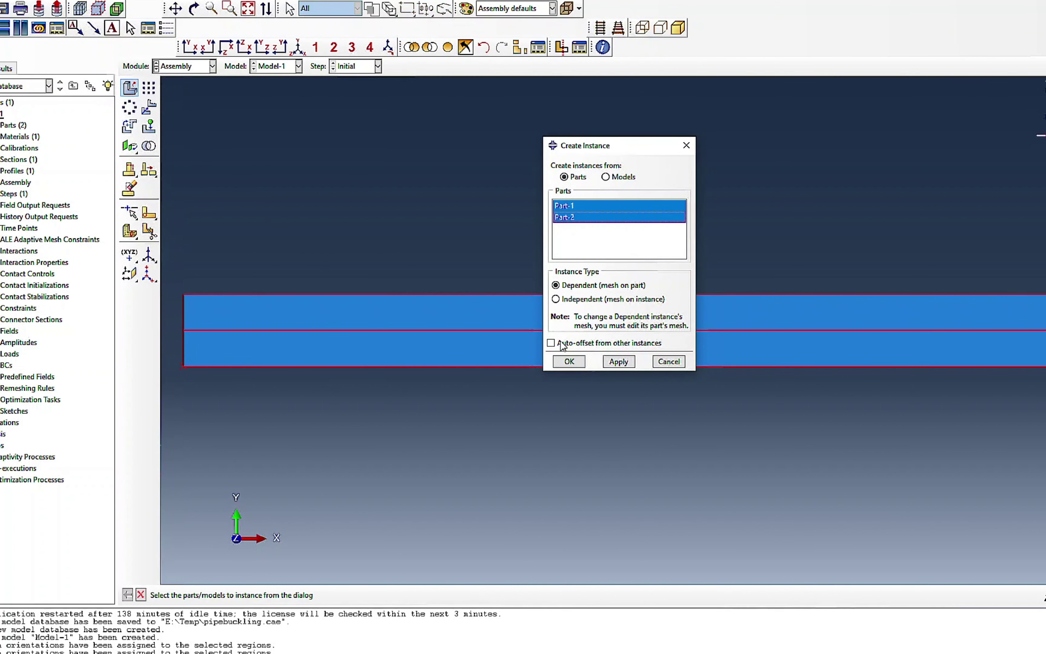
pyautogui.click(566, 362)
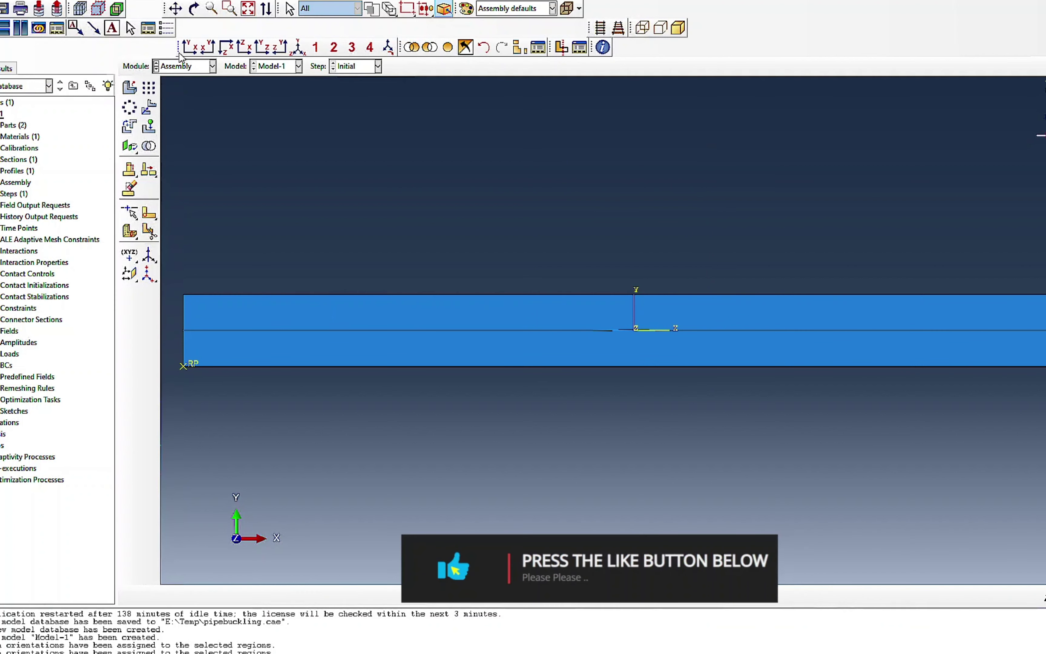
# Step: Switch to the Step module and create a Dynamic, Explicit step after the Initial step
pyautogui.click(183, 68)
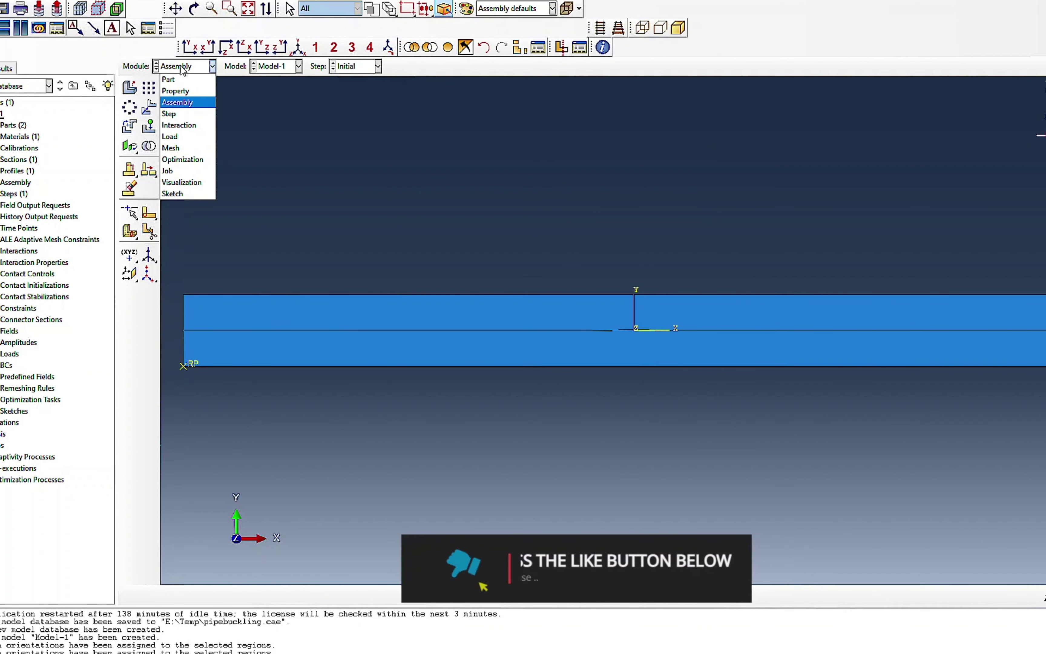
pyautogui.click(168, 113)
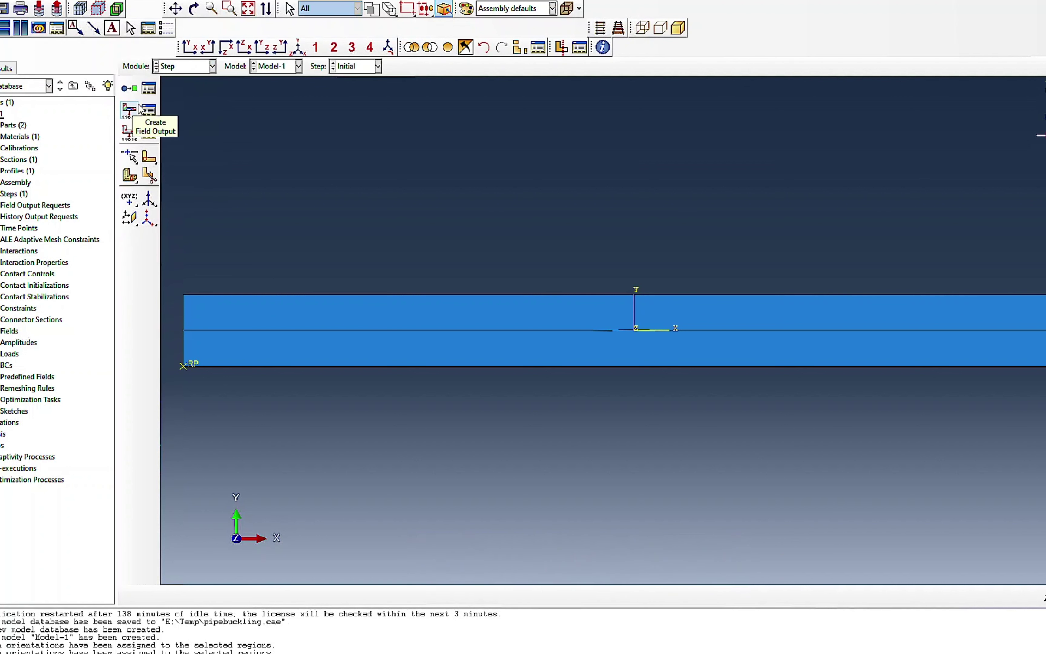
pyautogui.click(130, 90)
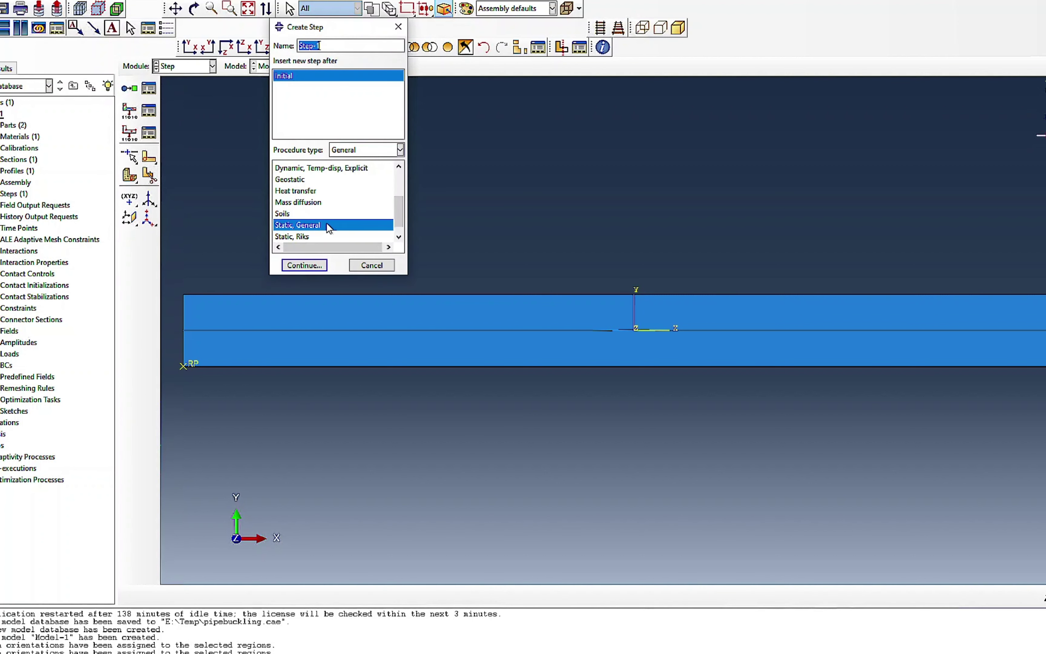
pyautogui.scroll(2, 329, 212)
pyautogui.click(327, 210)
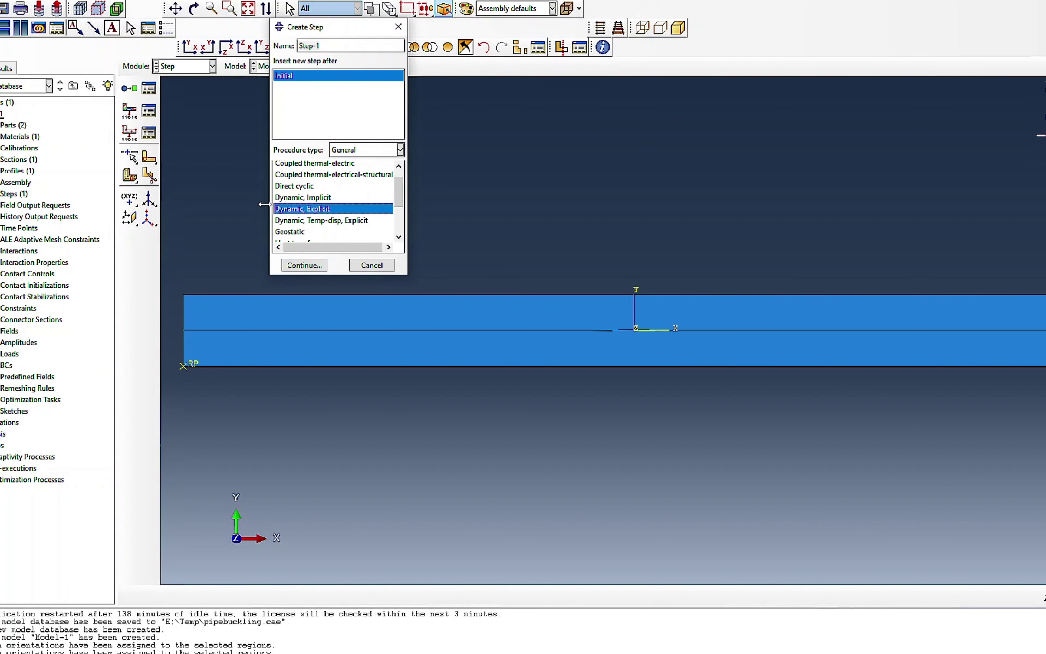
pyautogui.click(304, 266)
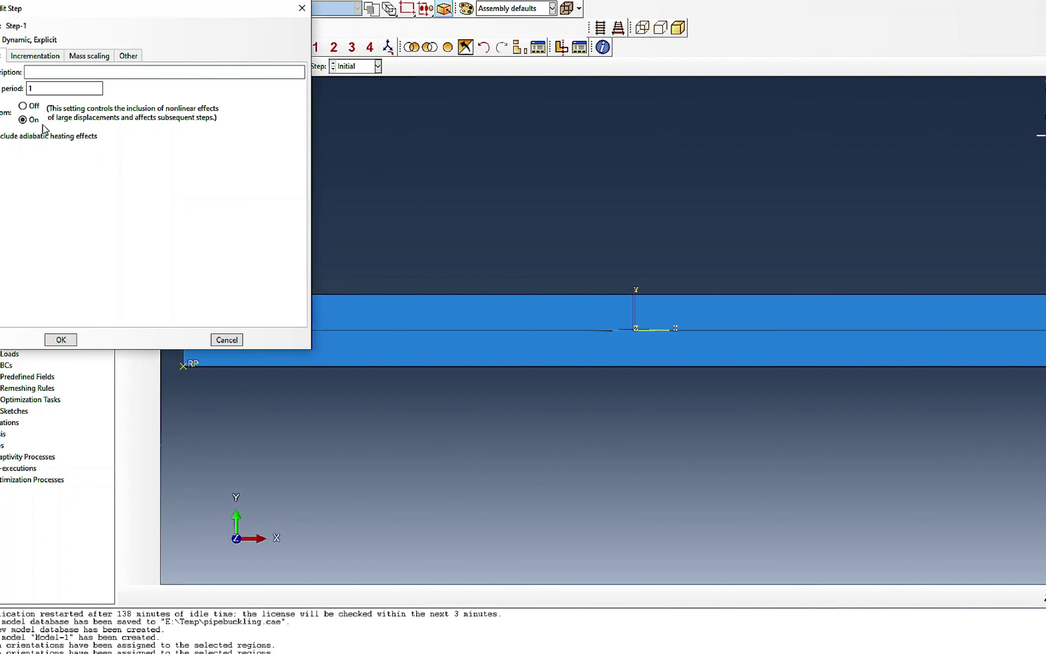
# Step: Keep geometric nonlinearity on for Step-1, review its other settings, and accept the step with a time period of 1
pyautogui.click(33, 122)
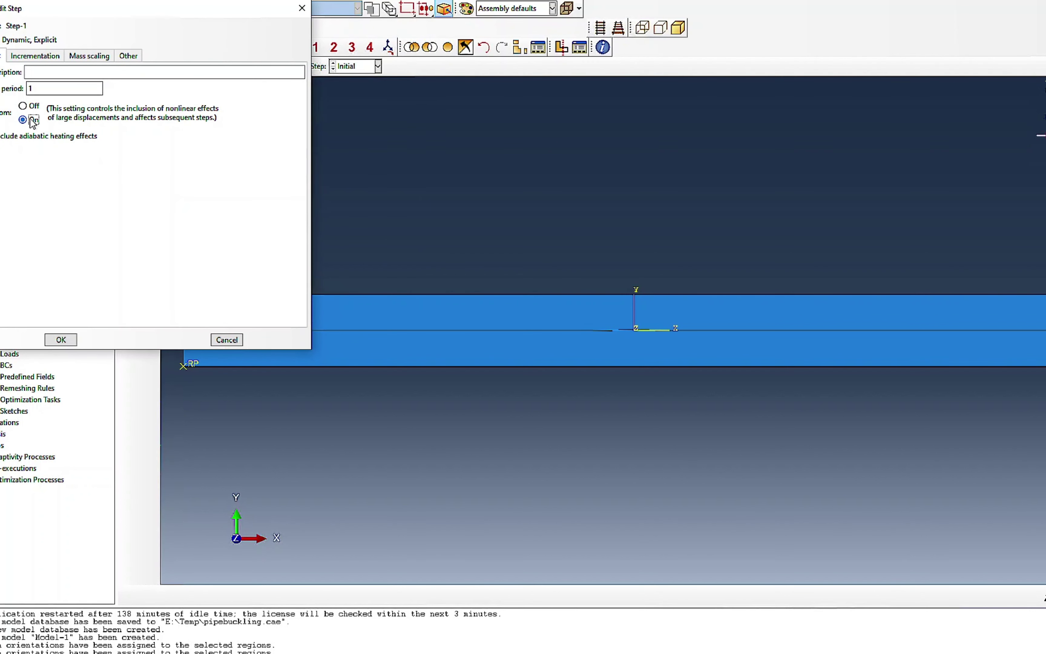
pyautogui.click(43, 61)
pyautogui.click(89, 55)
pyautogui.click(128, 55)
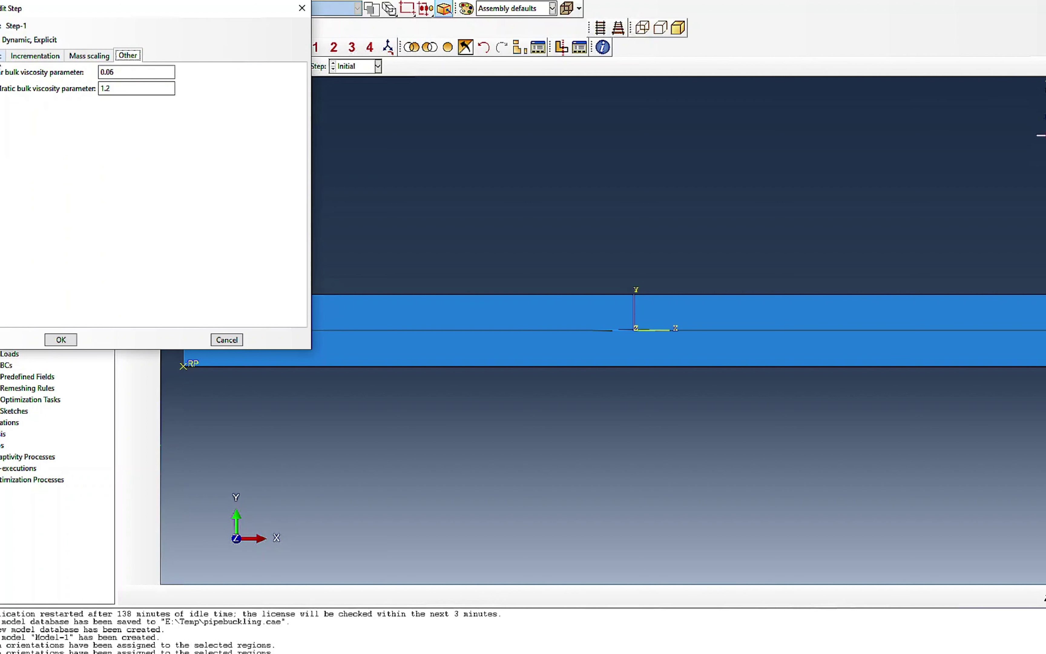
pyautogui.click(2, 55)
pyautogui.click(61, 340)
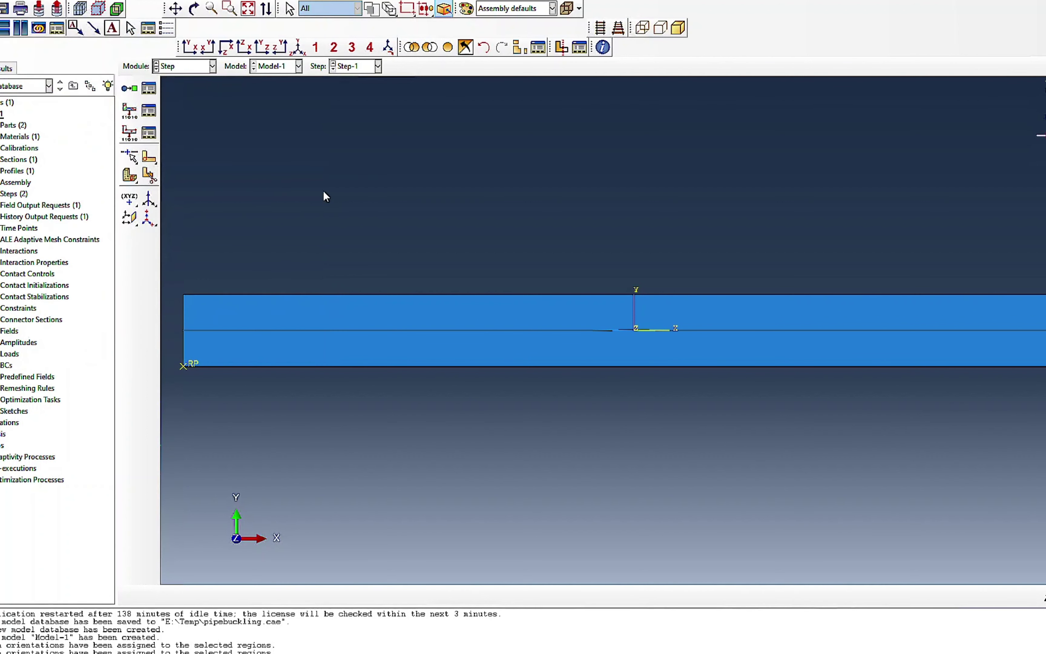
pyautogui.click(172, 66)
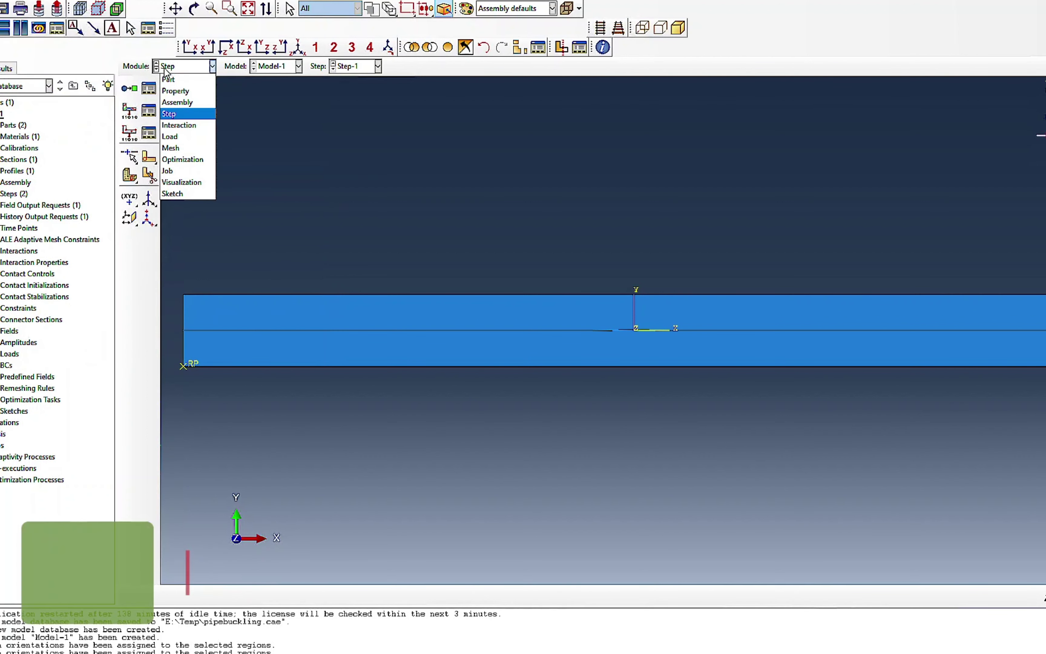
pyautogui.click(185, 125)
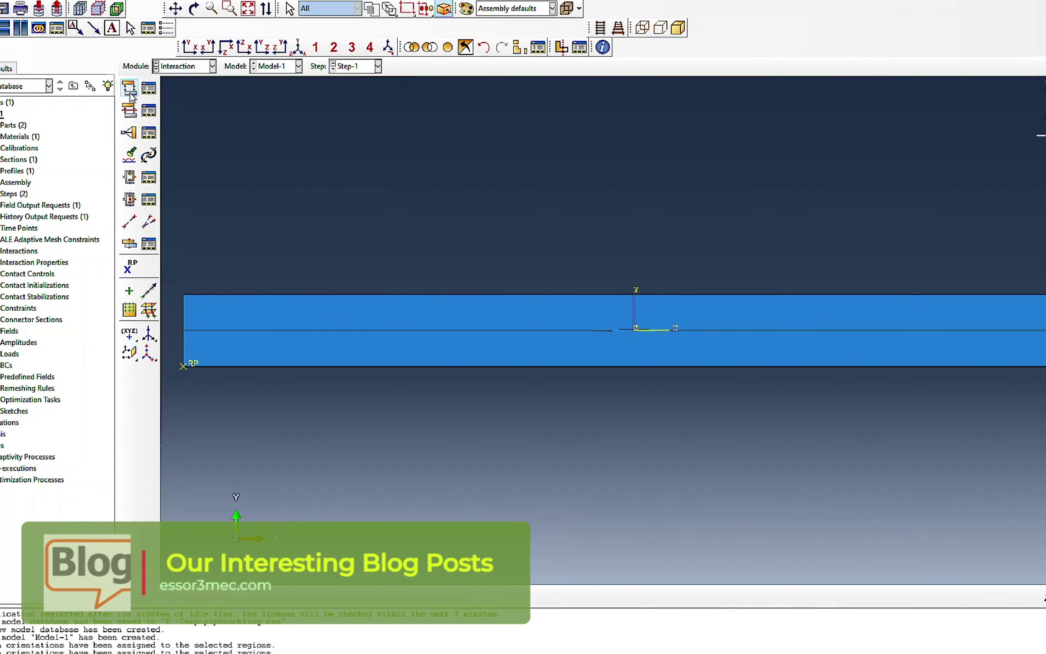
pyautogui.click(172, 66)
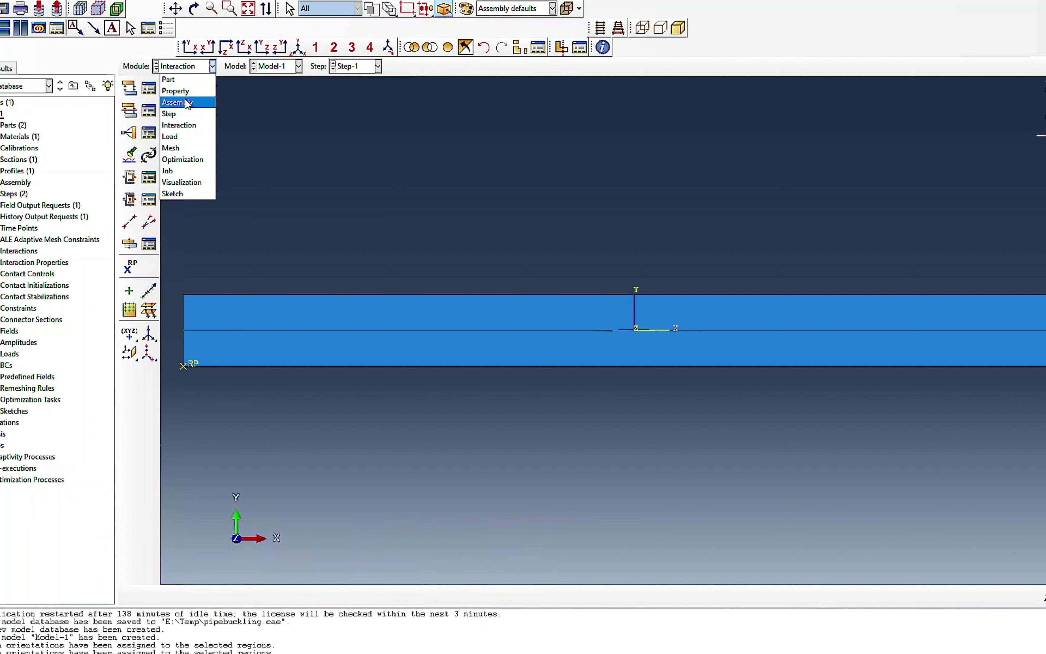
pyautogui.click(182, 124)
pyautogui.press('Up')
# Step: Add a second Dynamic, Explicit step after Step-1, and include element temperature (TEMP) in the field output request F-Output-1
pyautogui.click(129, 88)
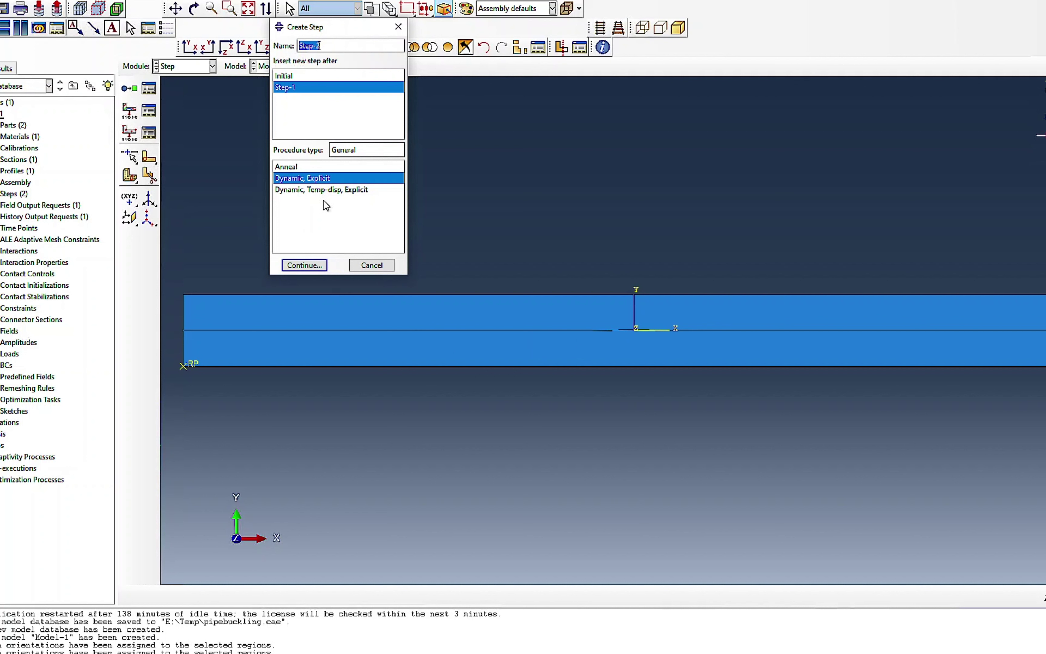
pyautogui.click(303, 264)
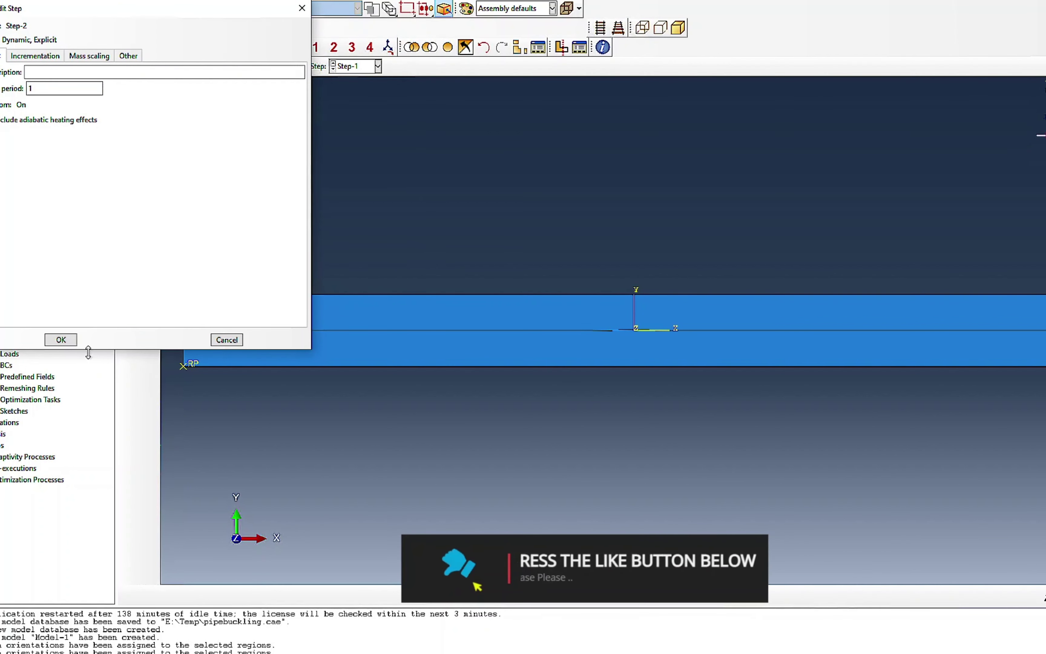
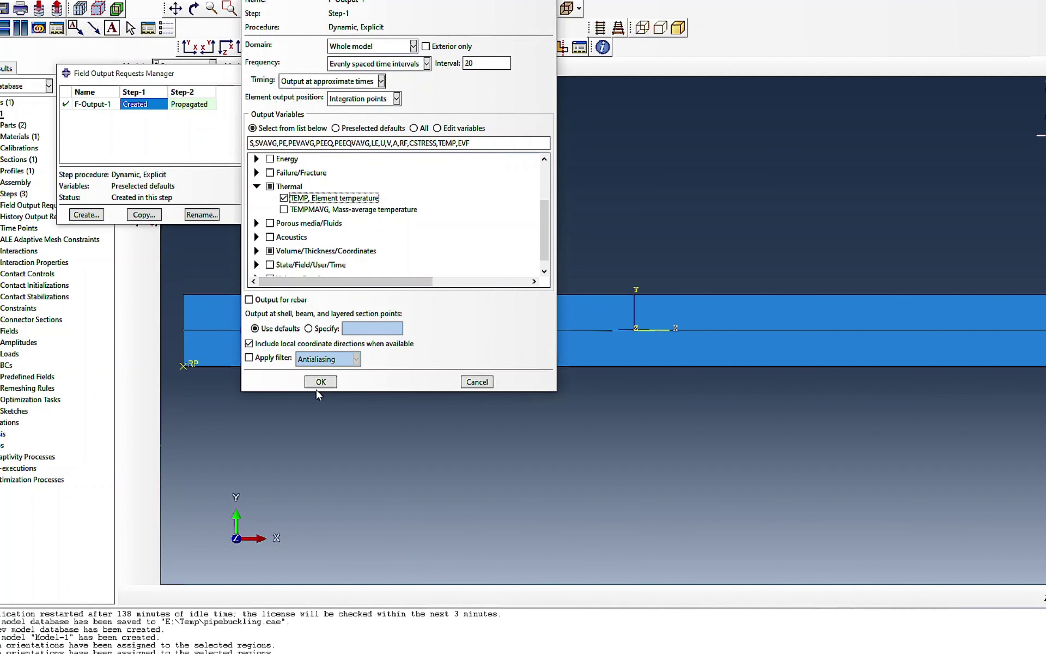
pyautogui.click(321, 382)
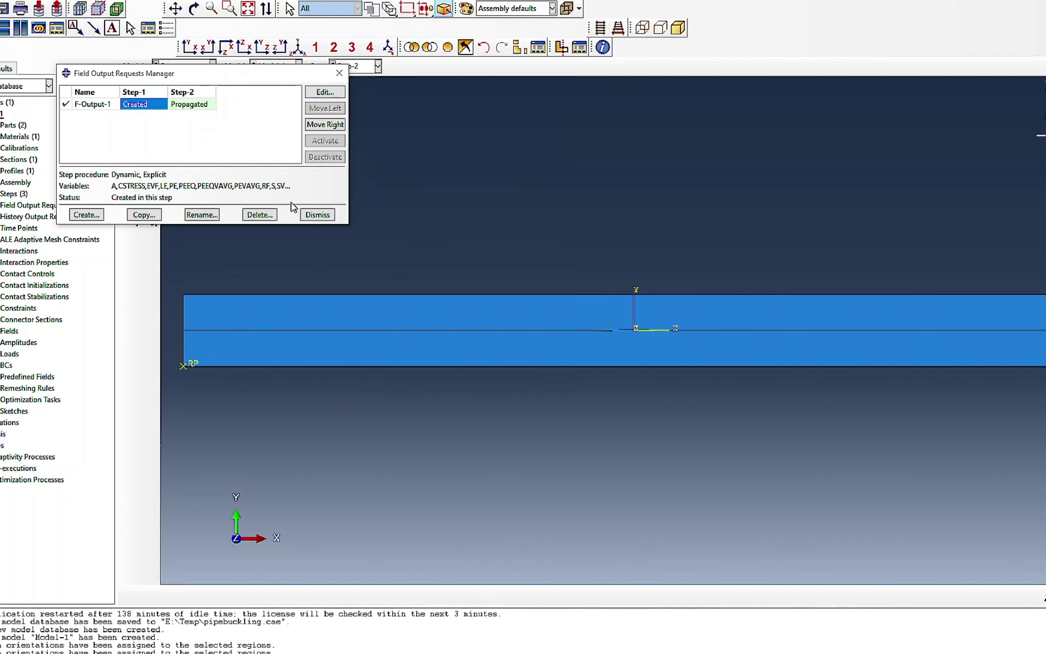
pyautogui.click(309, 215)
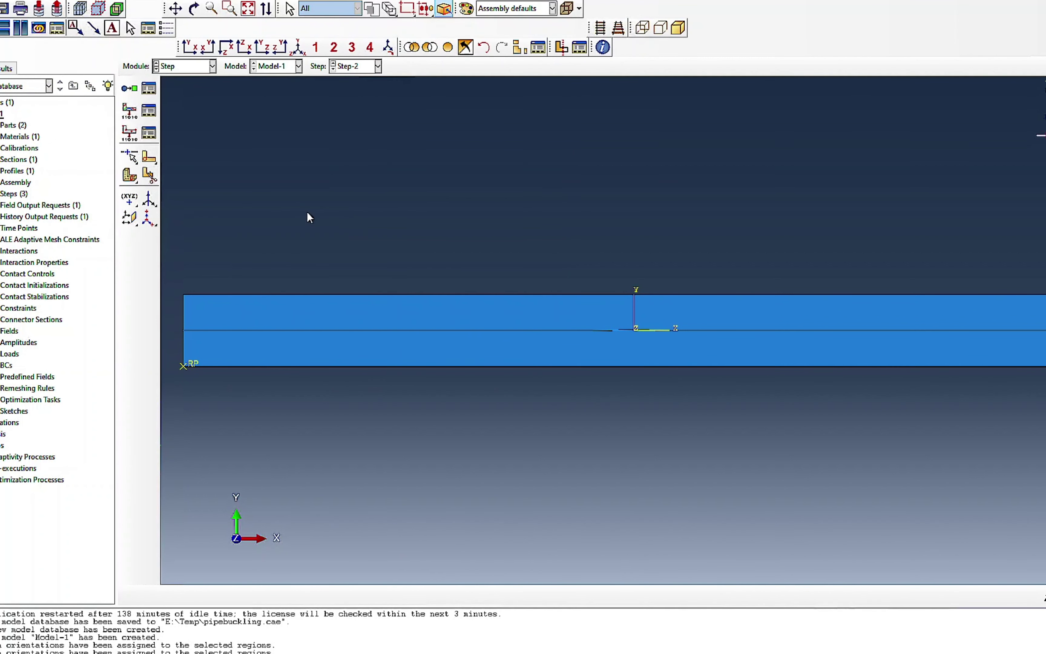
# Step: Switch to the Interaction module and start a Surface-to-surface contact (Explicit) interaction in Step-2
pyautogui.click(185, 67)
pyautogui.click(178, 129)
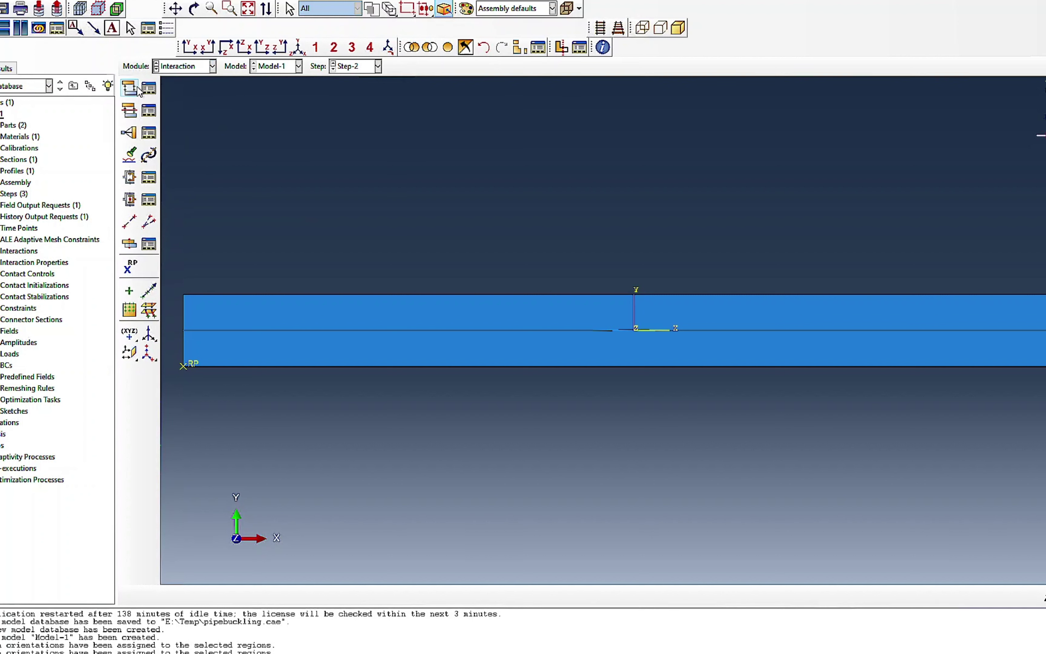
pyautogui.click(148, 88)
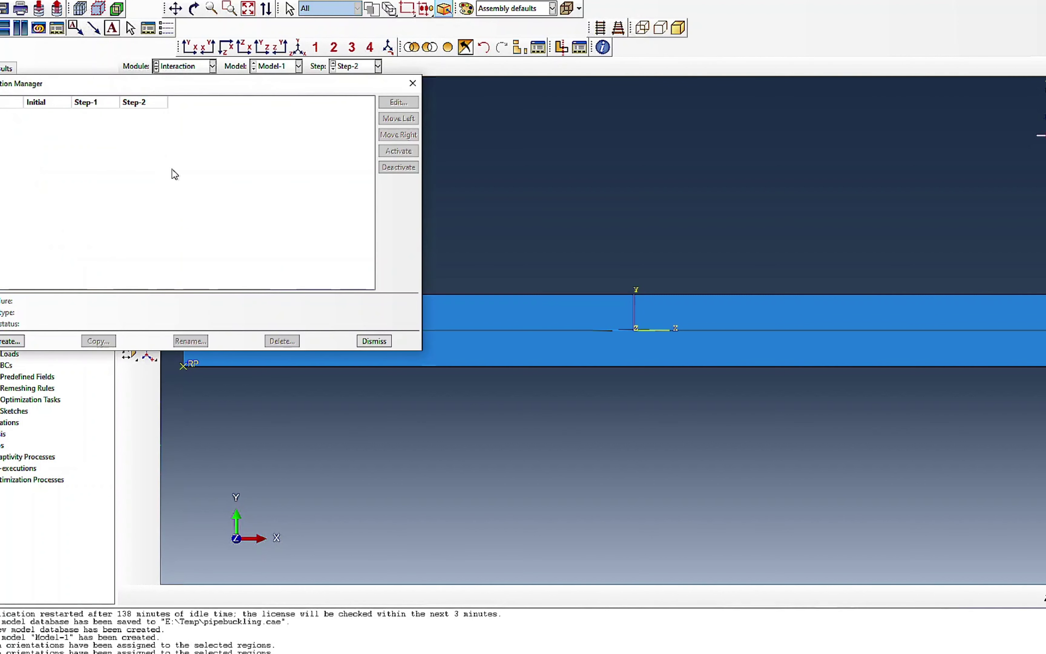
pyautogui.click(11, 341)
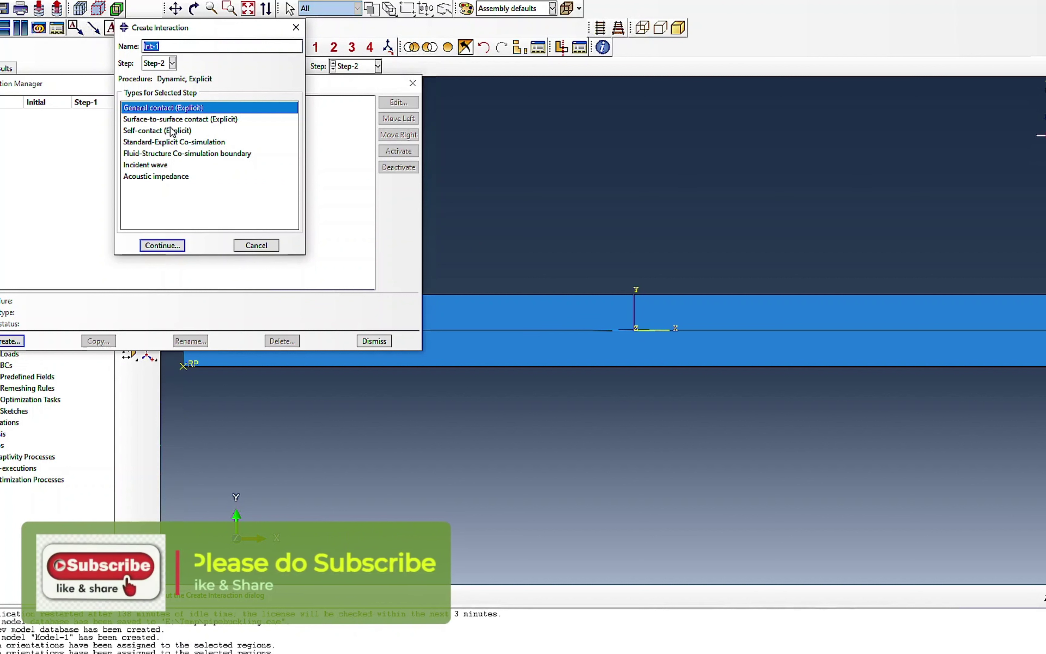
pyautogui.click(187, 120)
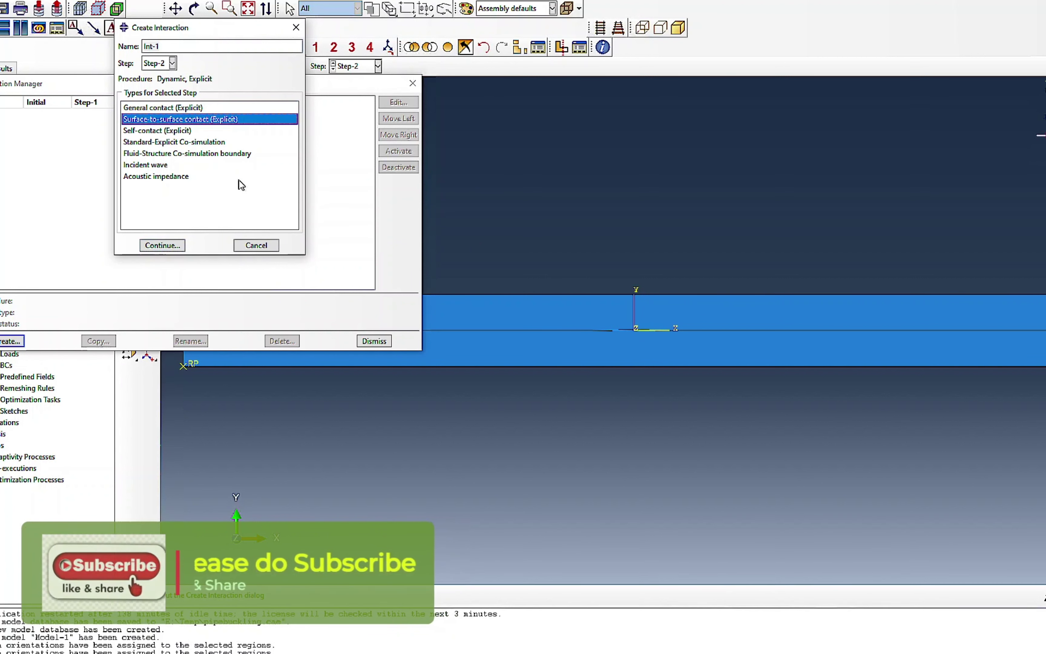
pyautogui.click(163, 246)
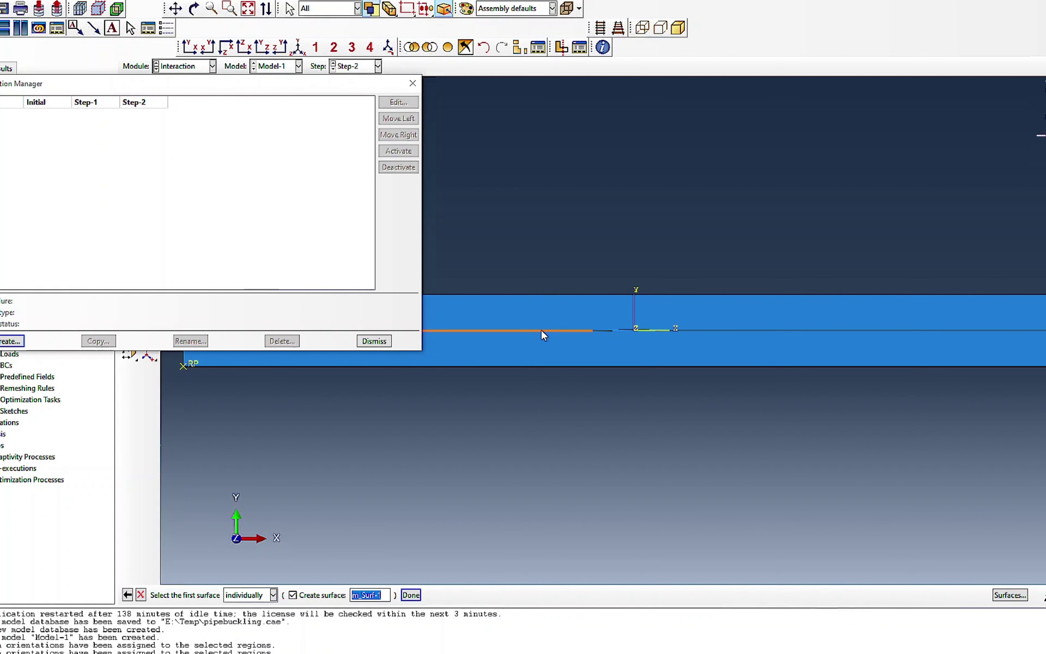
# Step: Pick the rigid plate face as the first contact surface, using its brown side
pyautogui.click(542, 356)
pyautogui.click(410, 595)
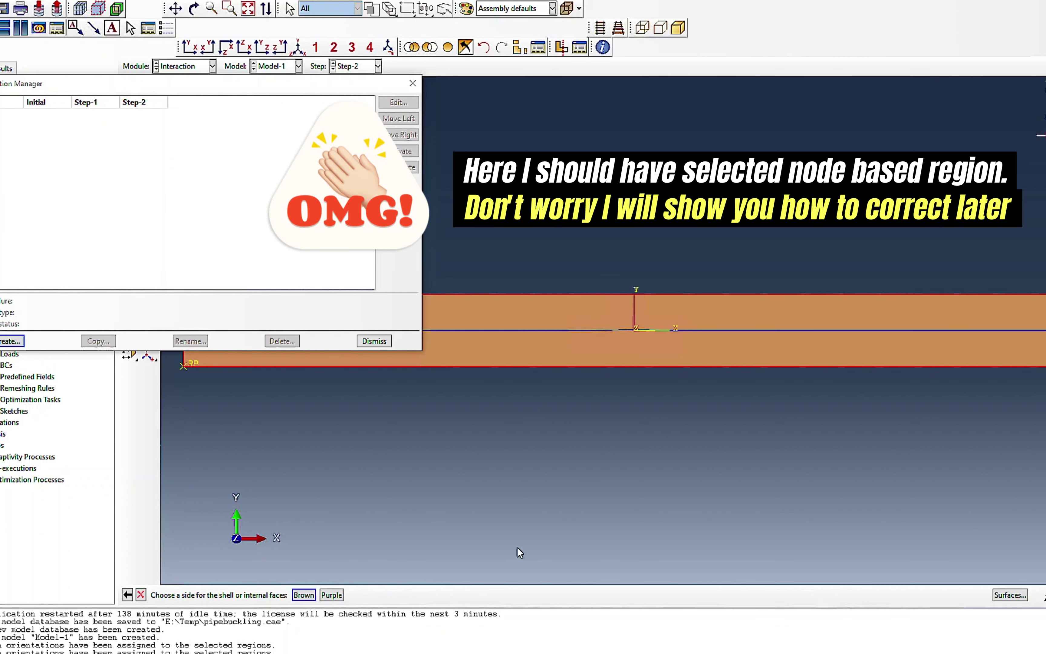
pyautogui.click(301, 597)
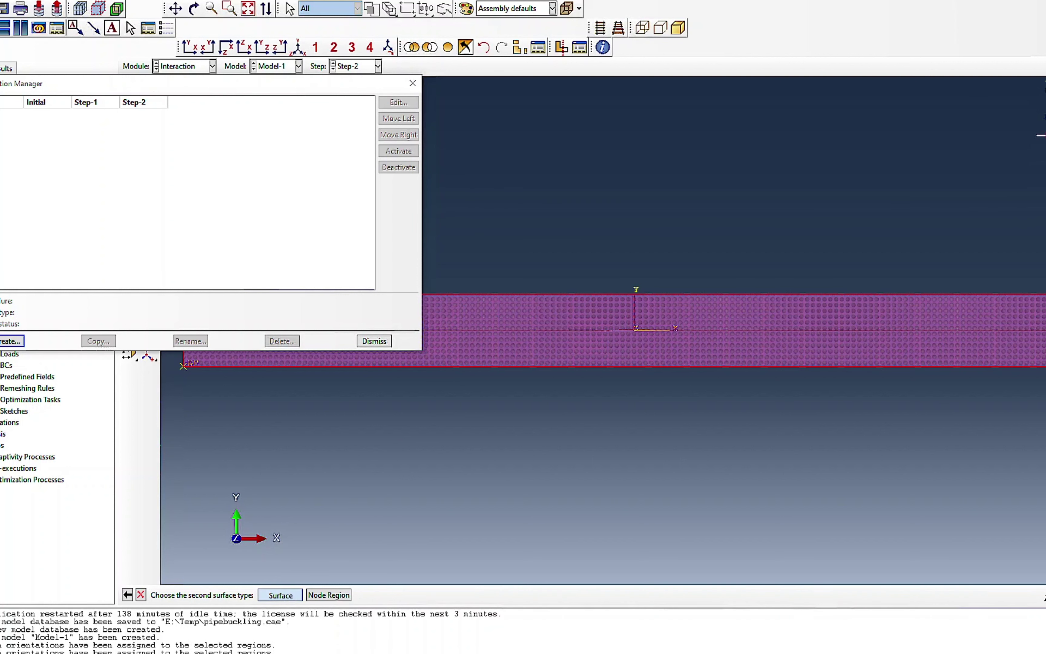
# Step: Define the second contact surface from all segments of the pipe wire as a circumferential surface
pyautogui.click(280, 595)
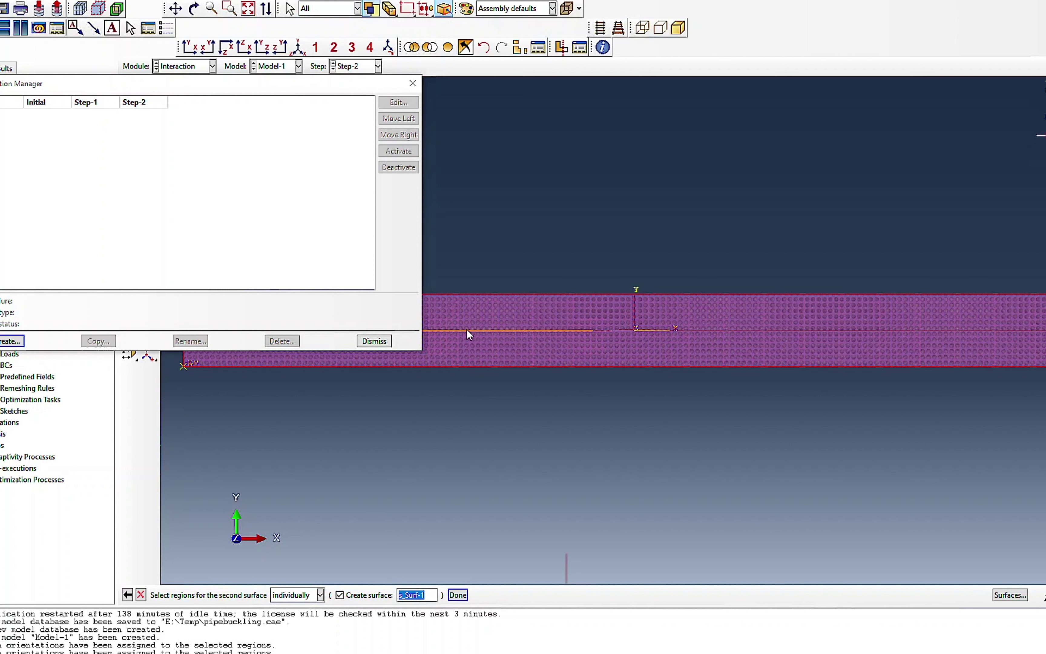
pyautogui.click(465, 330)
pyautogui.click(607, 330)
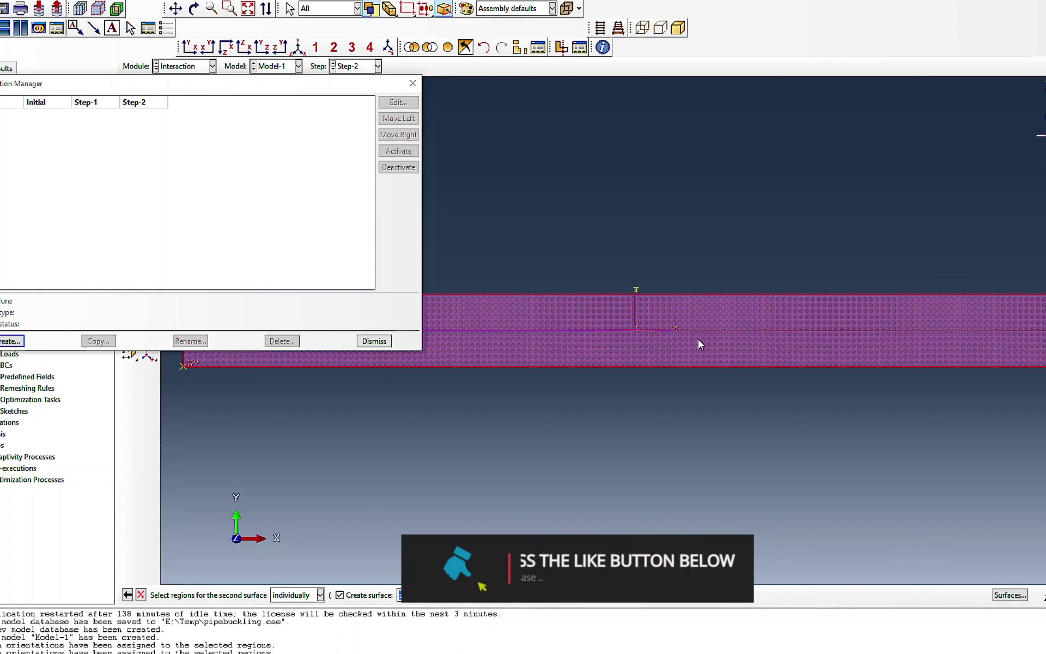
pyautogui.click(709, 335)
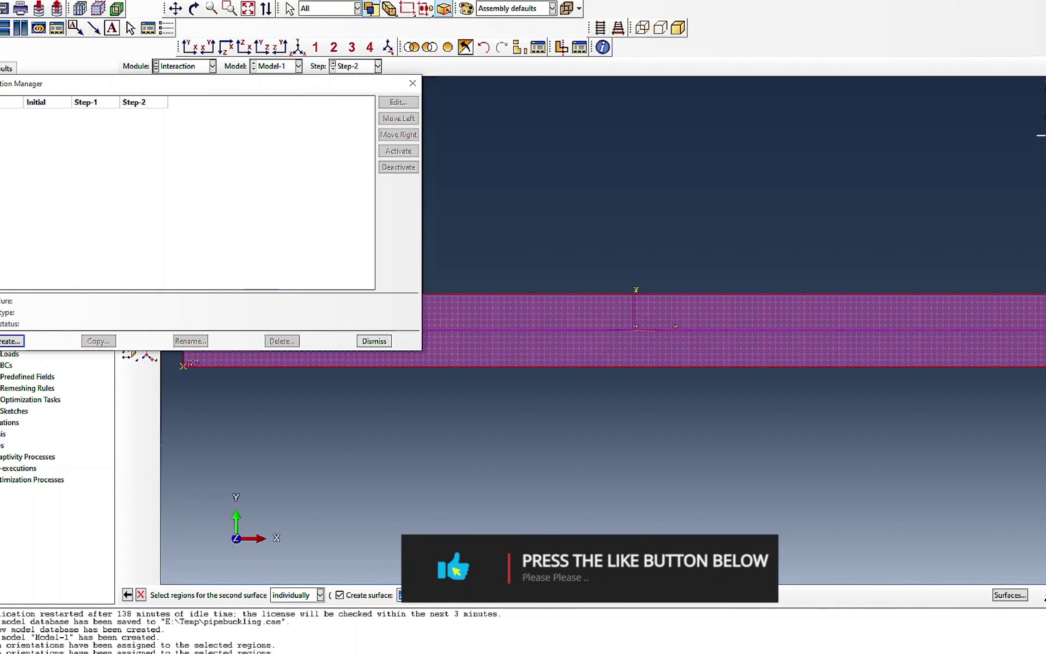
pyautogui.middleClick(709, 335)
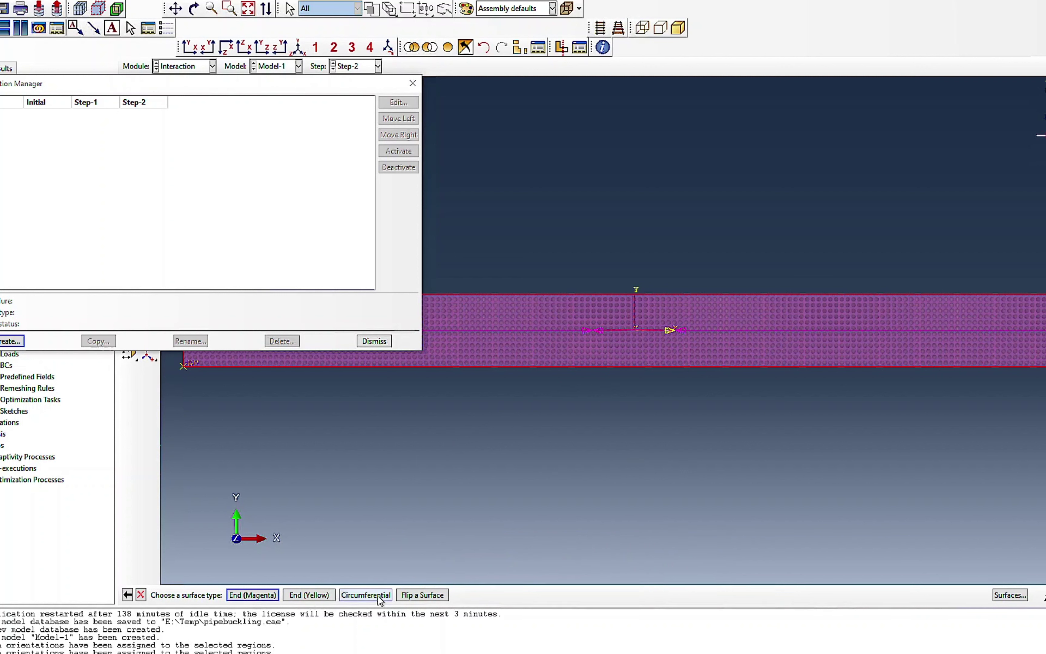
pyautogui.click(363, 596)
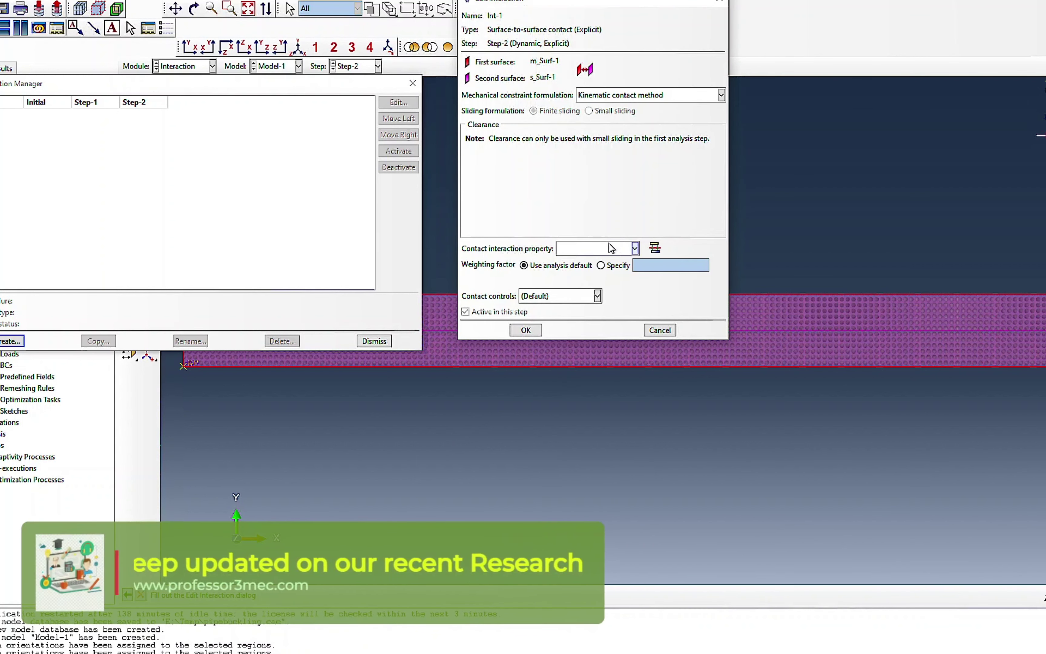
# Step: Create a contact interaction property for the interaction and give it normal behavior with "Hard" Contact
pyautogui.click(655, 248)
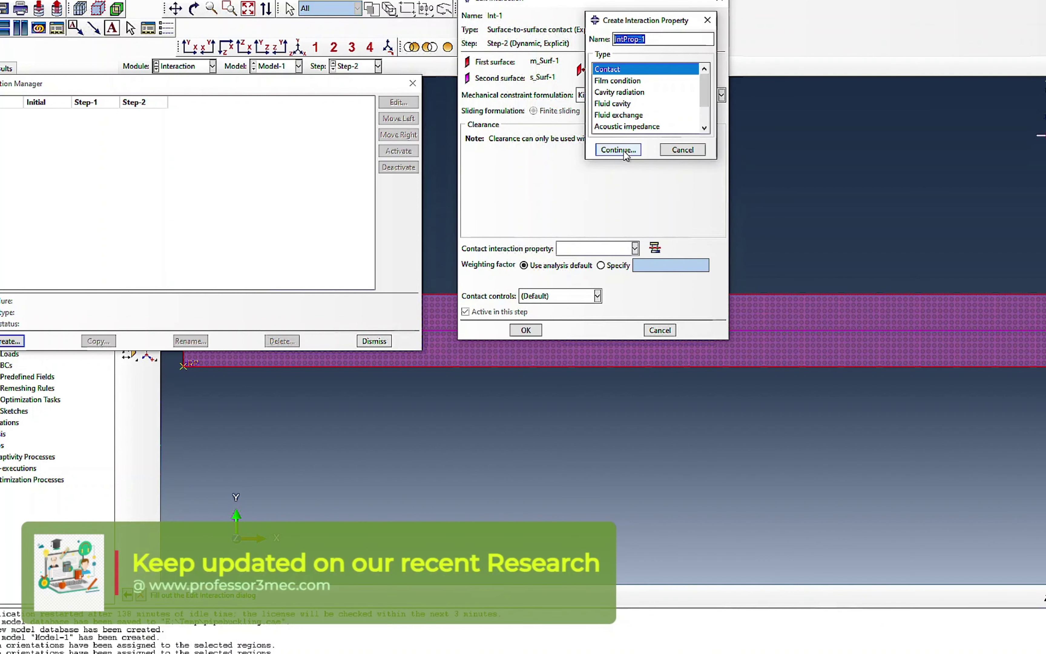
pyautogui.click(609, 150)
pyautogui.click(152, 89)
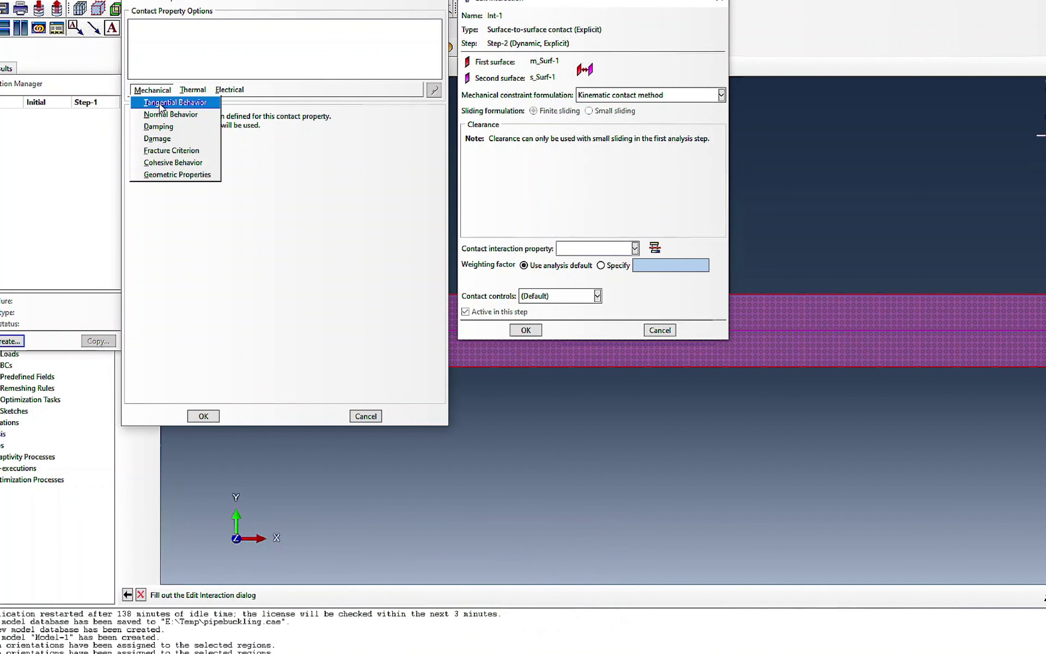
pyautogui.click(161, 115)
# Step: Add tangential behavior with penalty friction and a coefficient of 0.4, then finish the property and the contact interaction
pyautogui.click(153, 90)
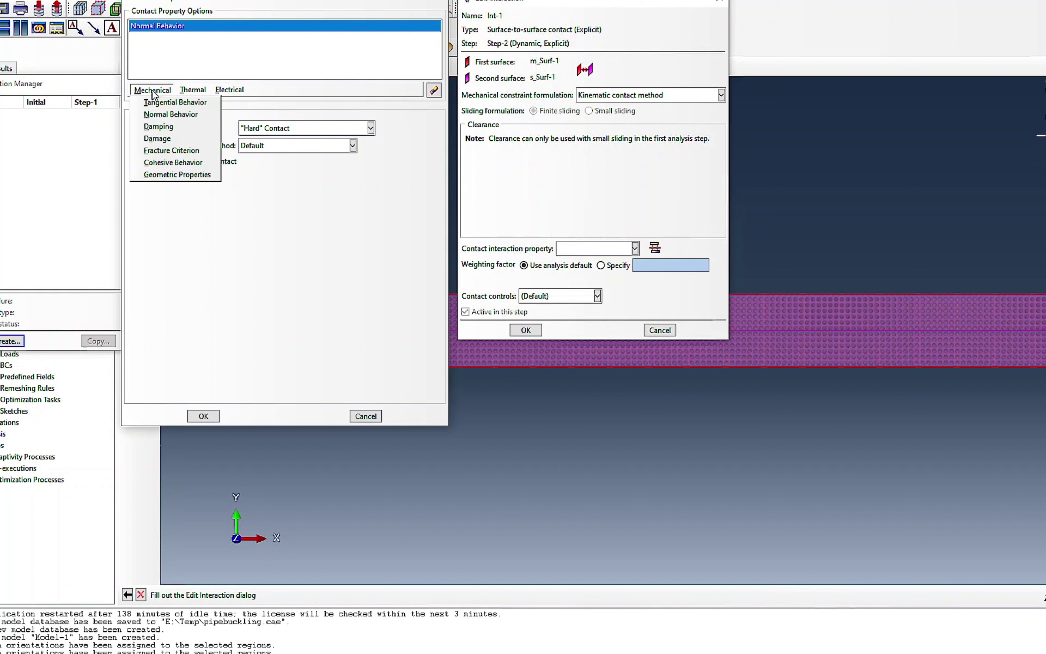
pyautogui.click(160, 103)
pyautogui.click(250, 131)
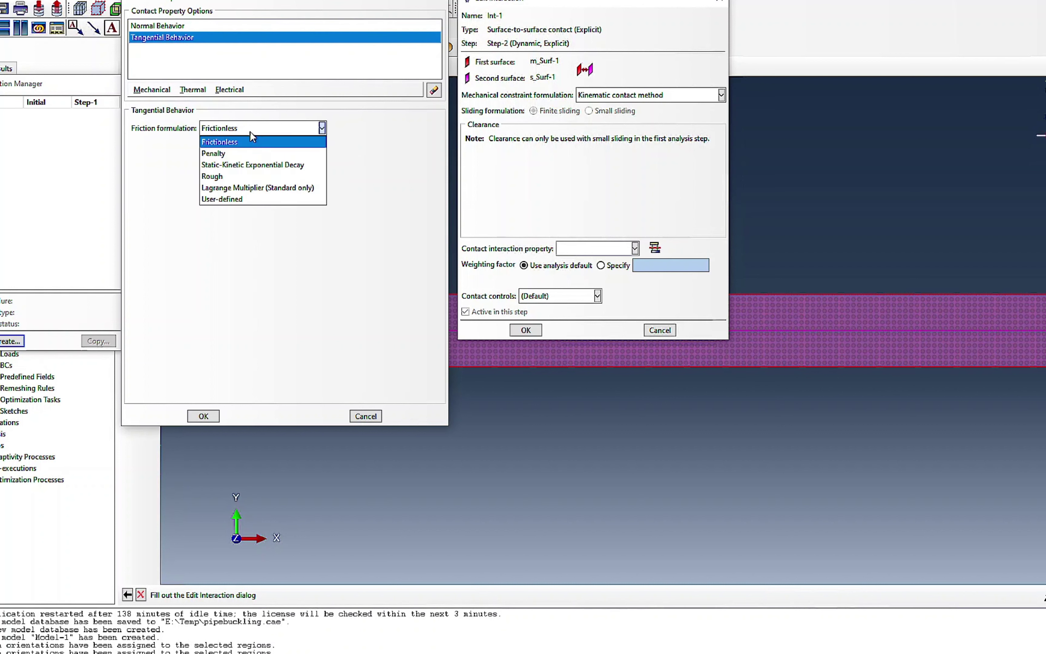
pyautogui.click(240, 152)
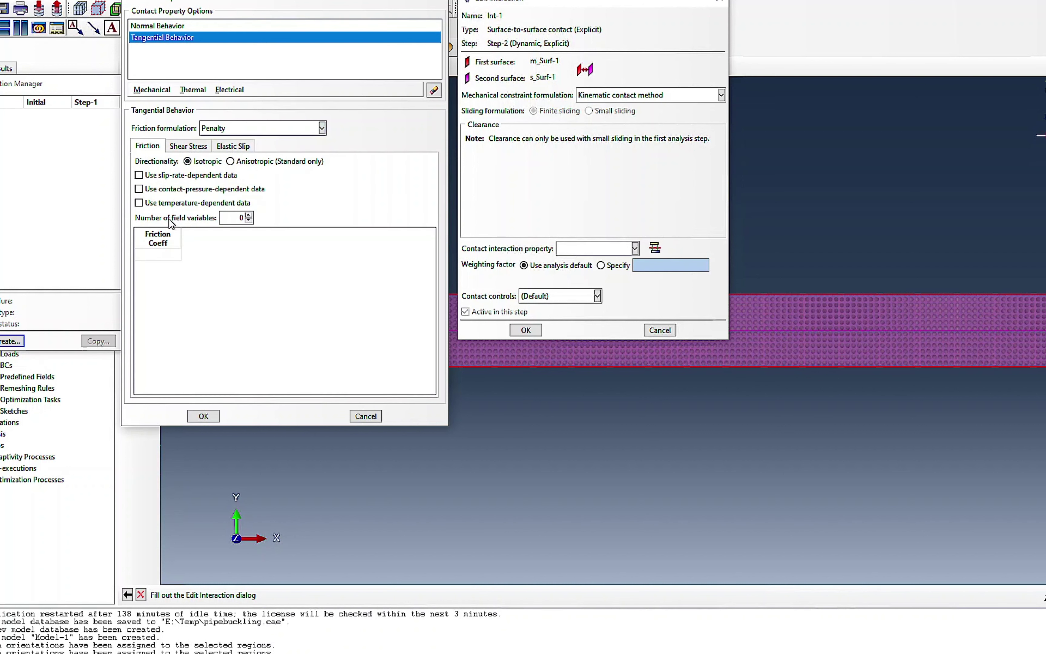
pyautogui.click(140, 255)
pyautogui.write('0.4')
pyautogui.click(197, 419)
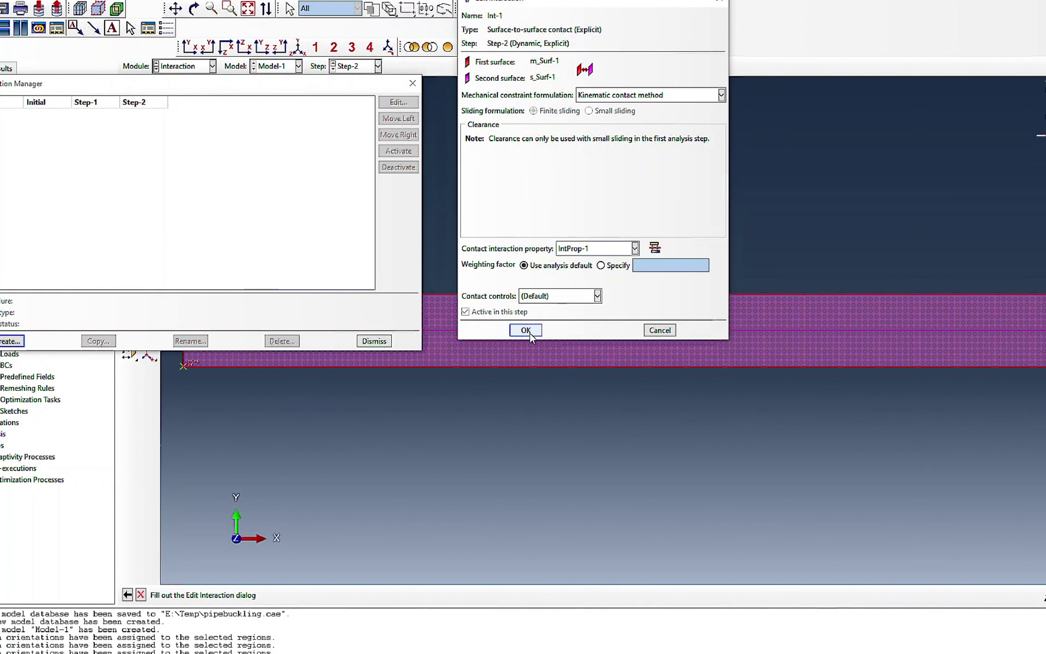
pyautogui.click(526, 330)
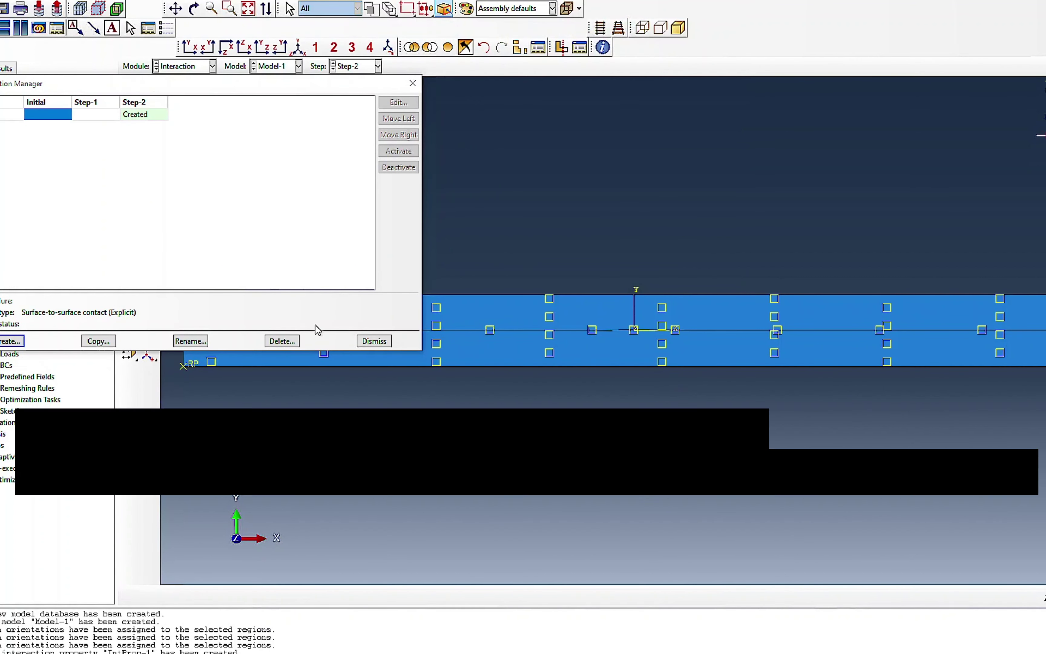
# Step: Close the interaction manager and create a gravity load in Step-2 for the whole model with component 3 set to -9.81
pyautogui.click(374, 341)
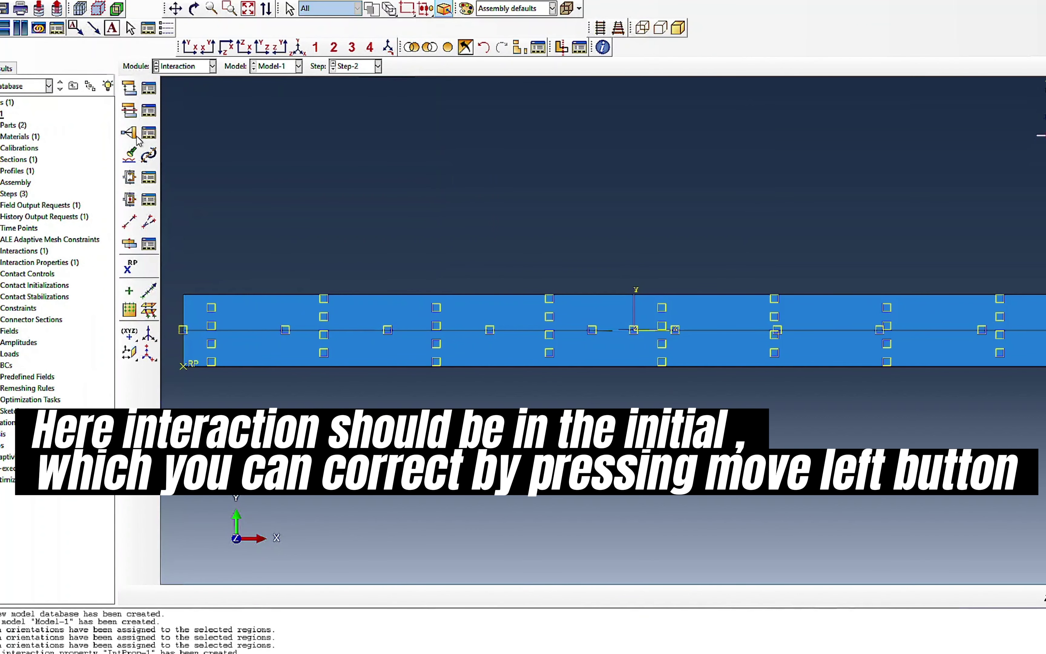
pyautogui.click(189, 68)
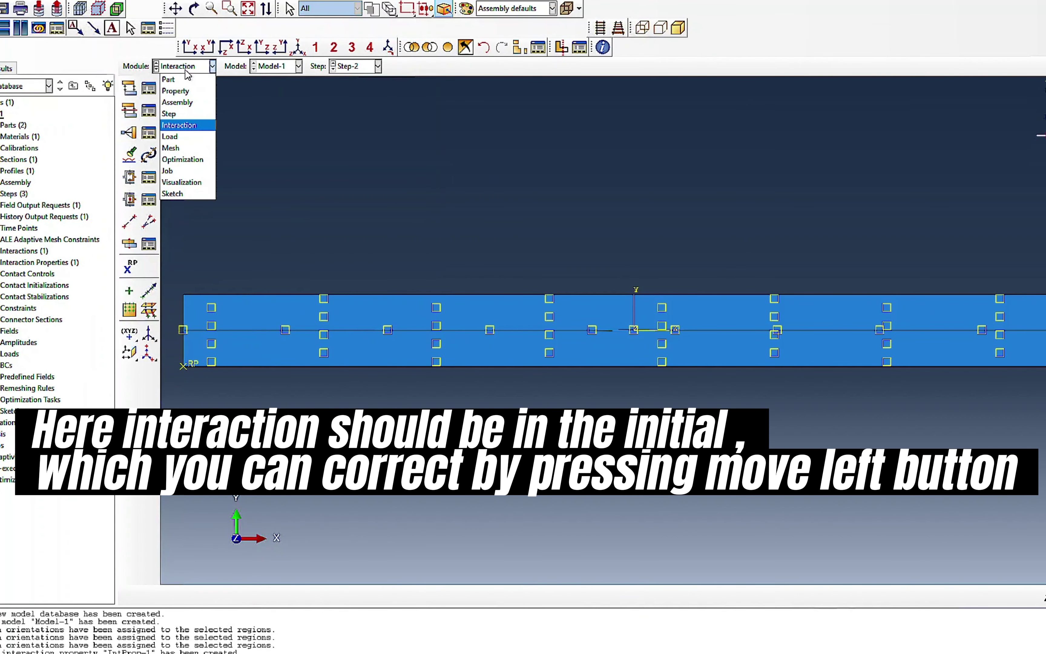
pyautogui.click(178, 138)
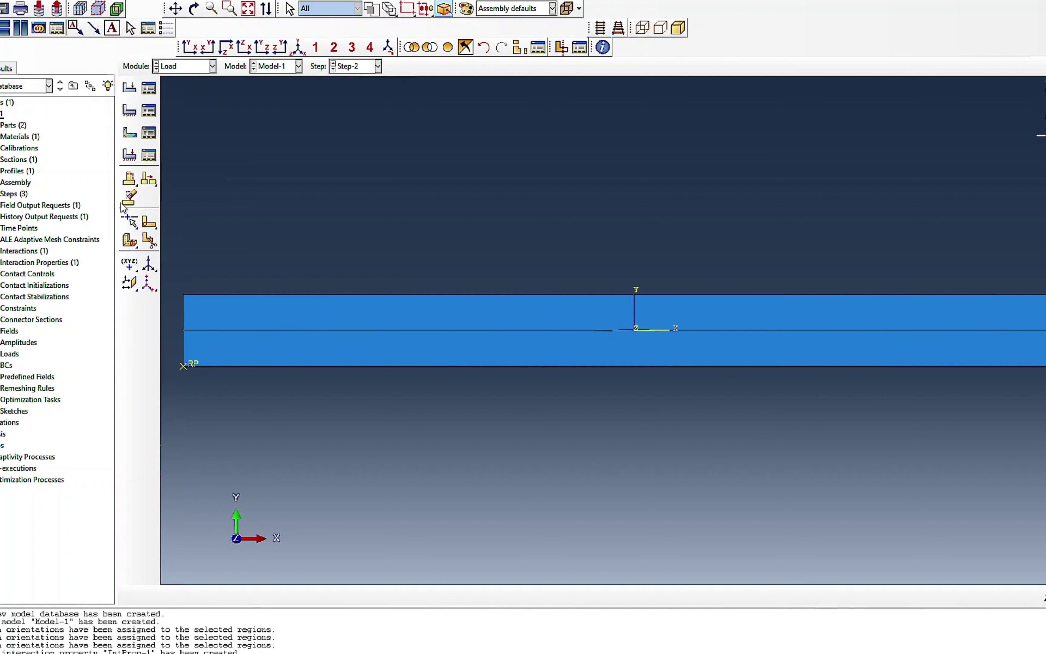
pyautogui.click(131, 91)
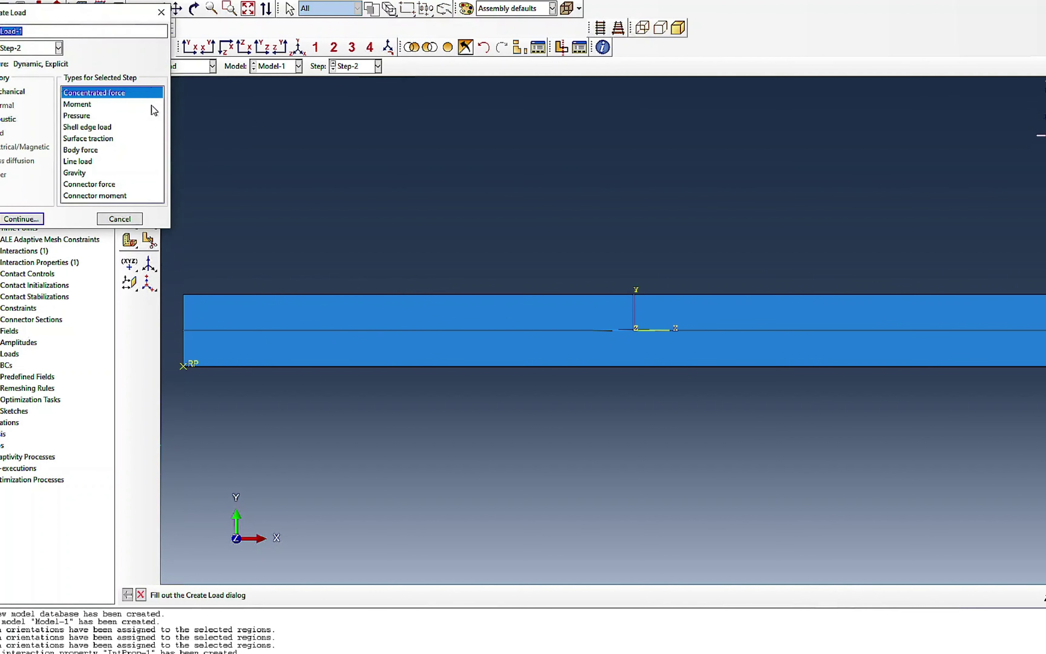
pyautogui.click(75, 175)
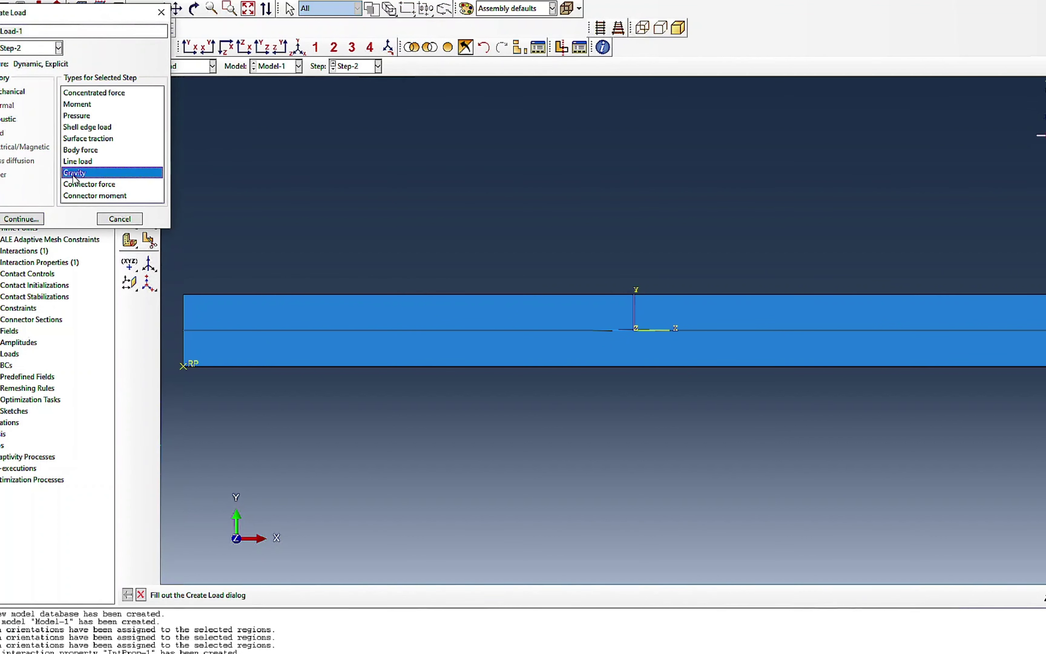
pyautogui.click(22, 218)
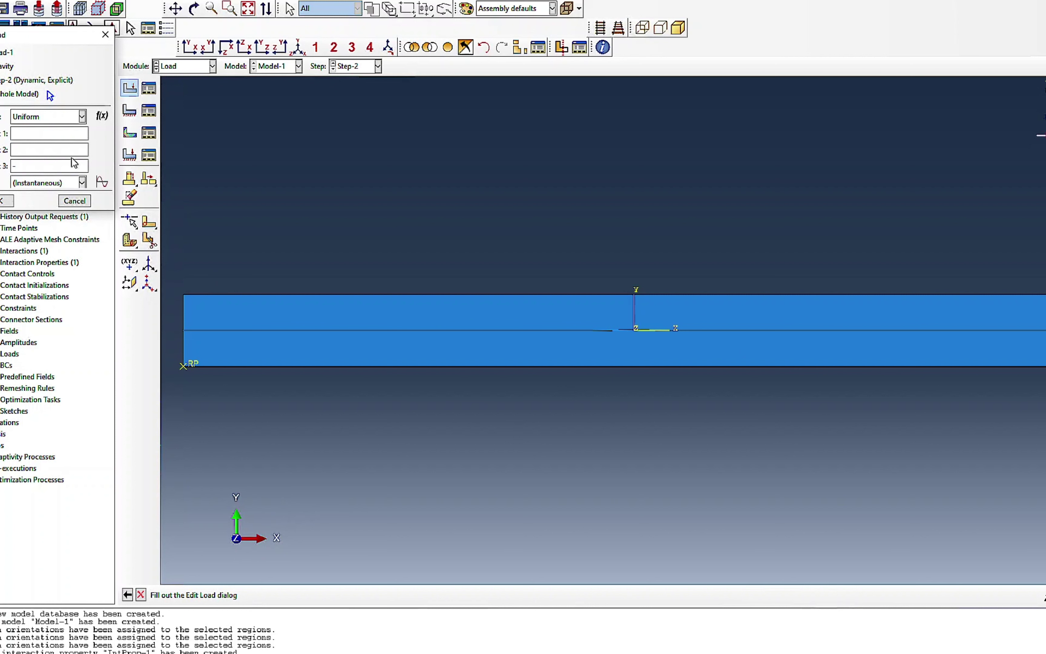
pyautogui.write('-9.81')
pyautogui.click(7, 200)
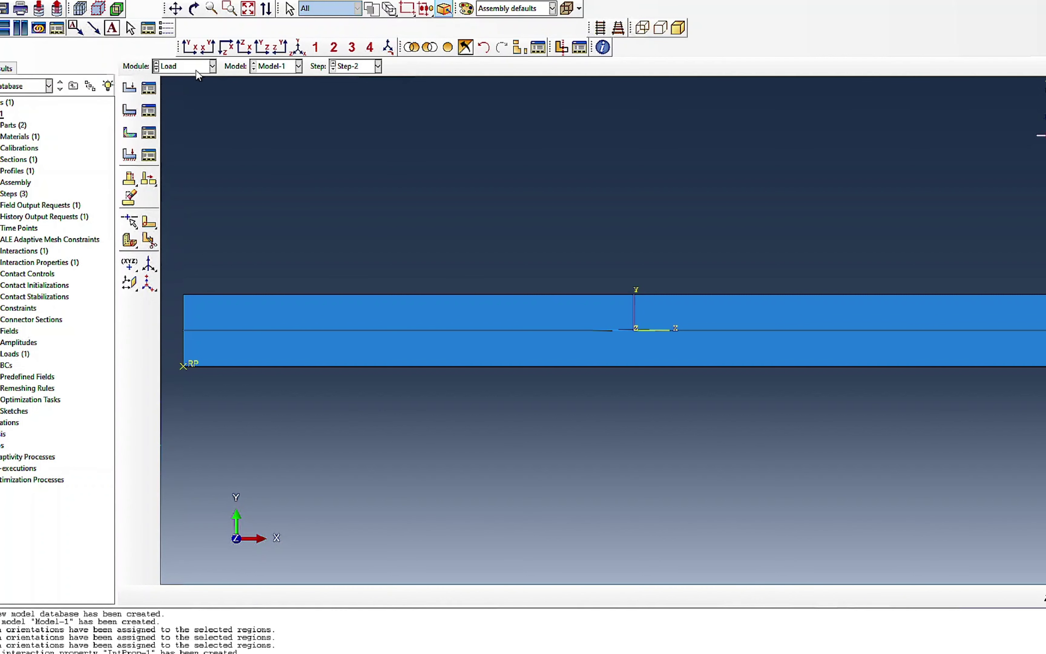
# Step: Create an encastre boundary condition in Step-2 on the rigid plate's reference point
pyautogui.click(298, 47)
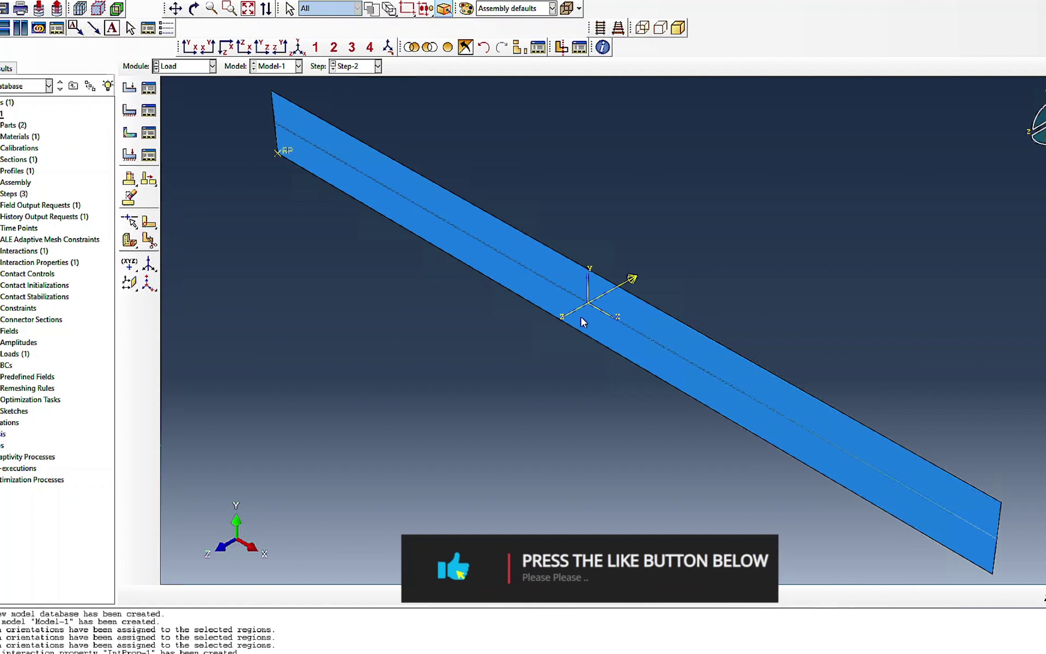
pyautogui.click(130, 110)
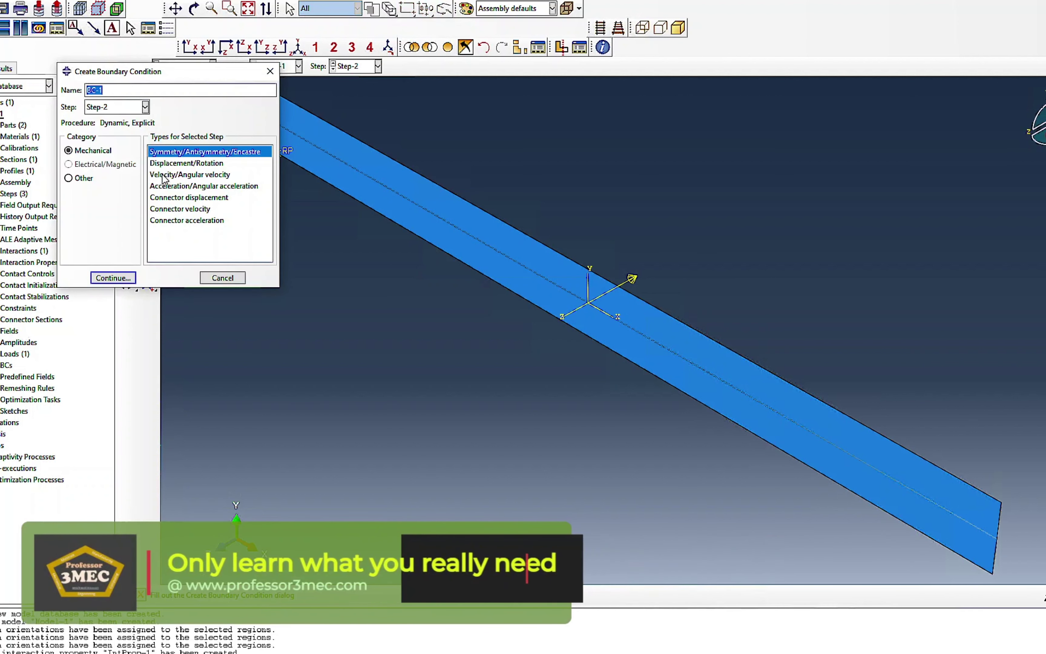
pyautogui.click(113, 278)
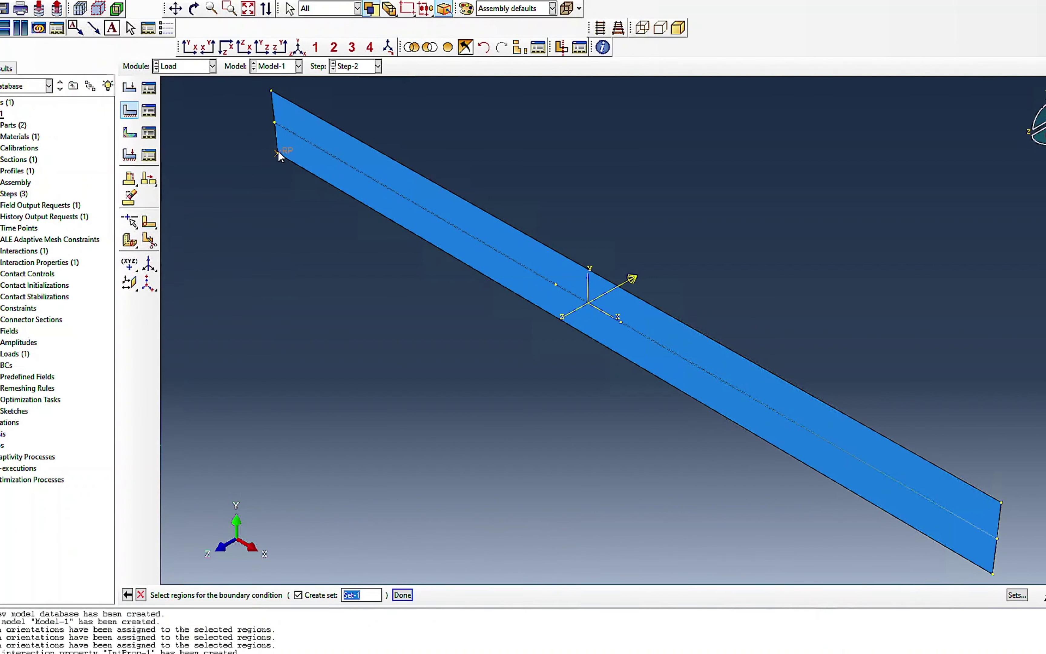
pyautogui.click(401, 599)
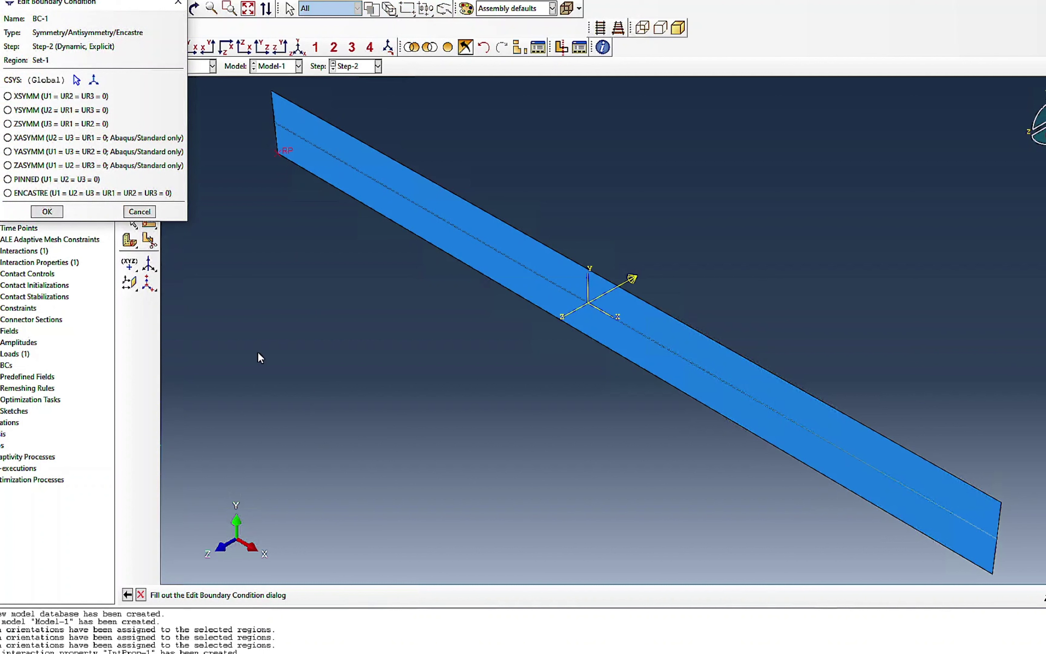
pyautogui.click(7, 193)
pyautogui.click(47, 212)
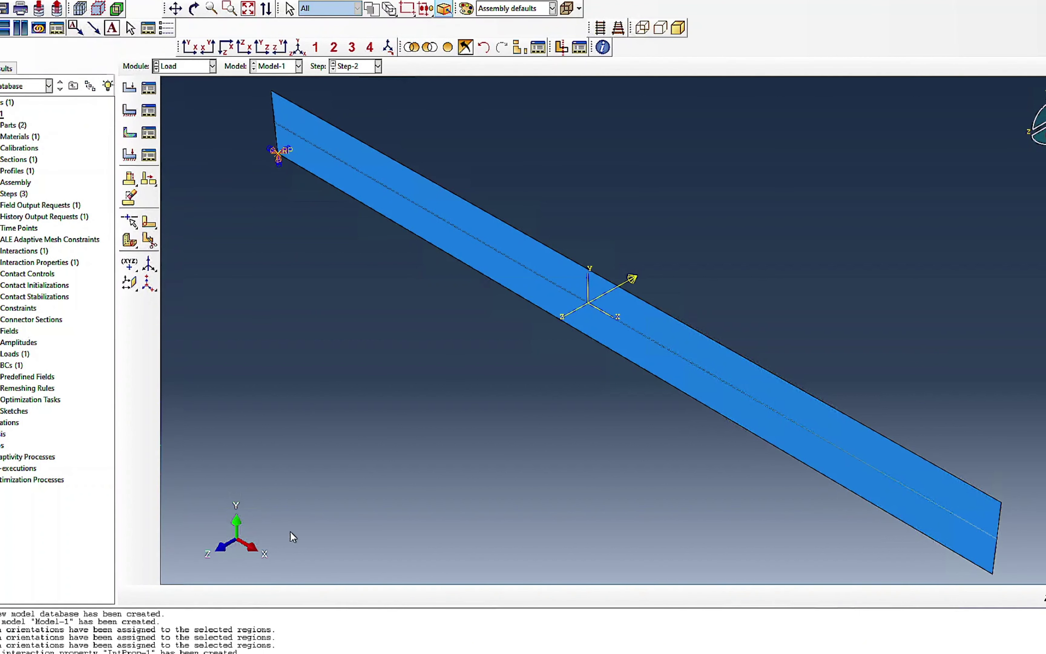
# Step: Create a second encastre boundary condition in Step-2 on both end points of the pipe wire
pyautogui.click(130, 111)
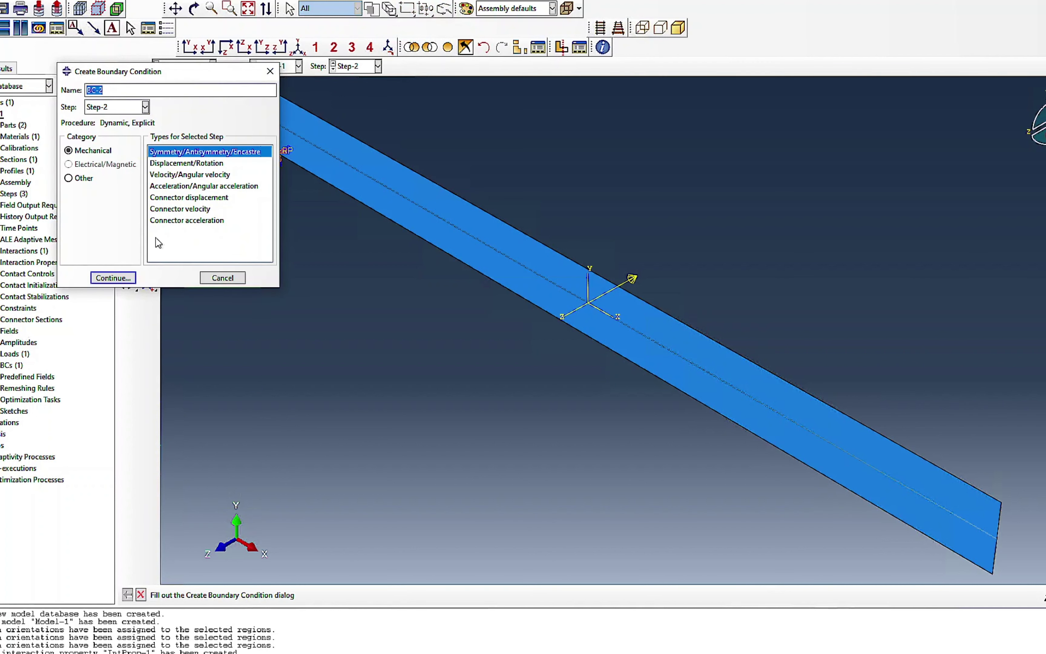
pyautogui.moveTo(172, 74); pyautogui.dragTo(129, 224)
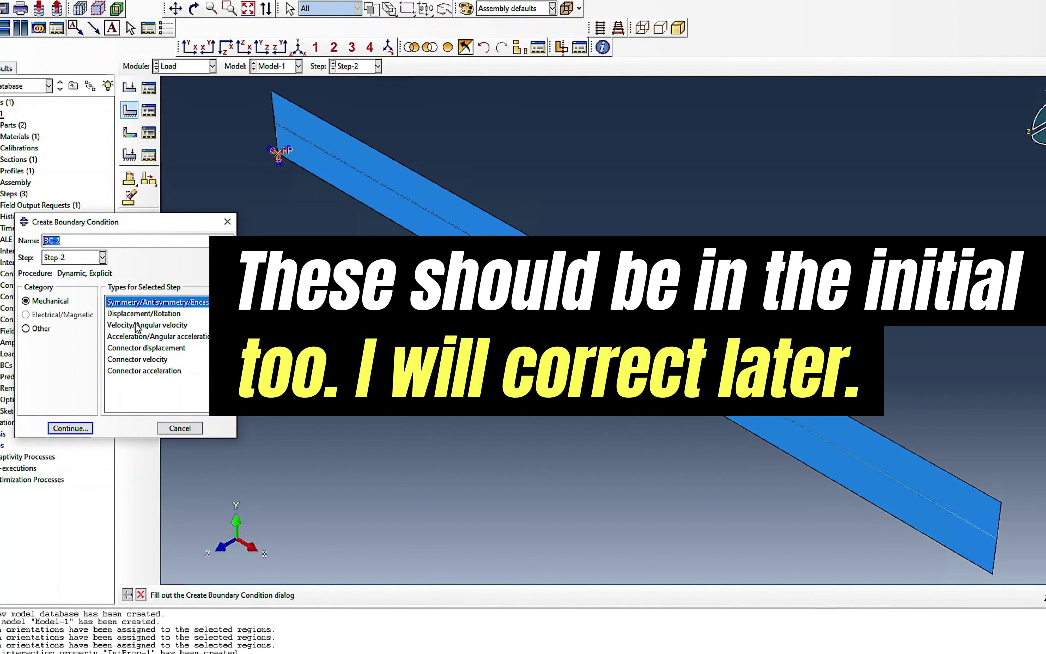
pyautogui.click(72, 428)
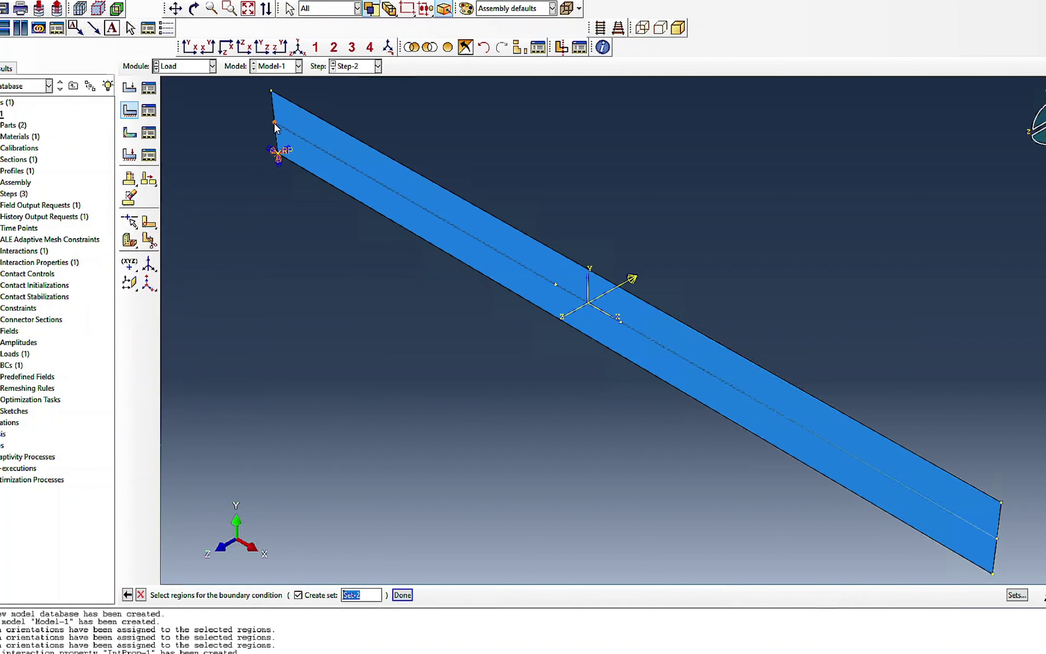
pyautogui.click(997, 539)
pyautogui.click(402, 595)
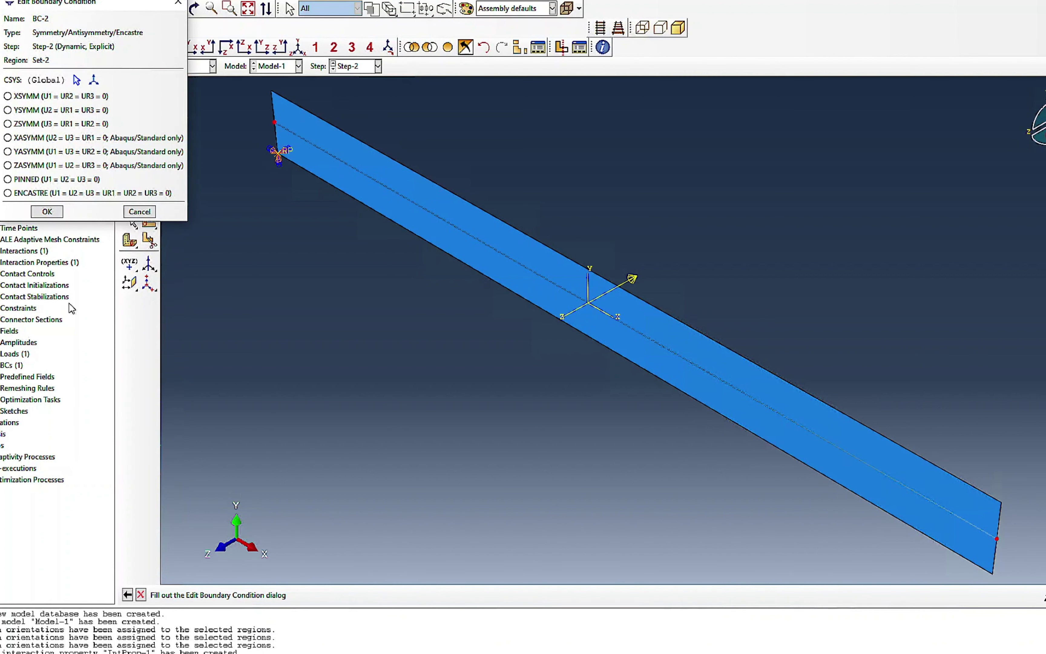
pyautogui.click(35, 192)
pyautogui.click(46, 215)
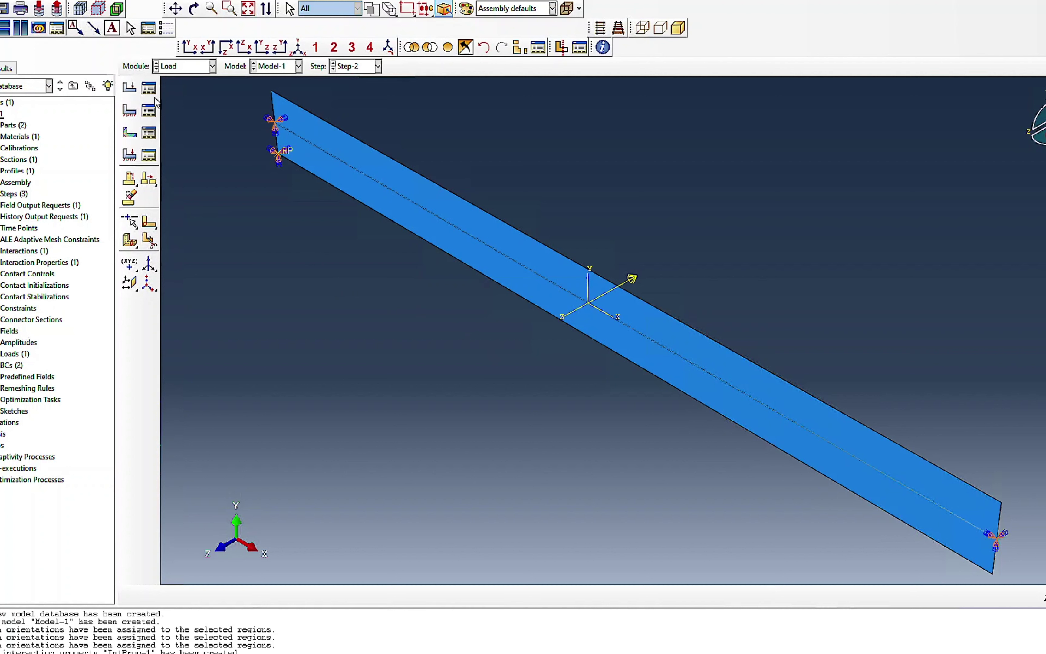
# Step: Start a temperature predefined field in the Initial step and proceed to its region selection
pyautogui.click(129, 132)
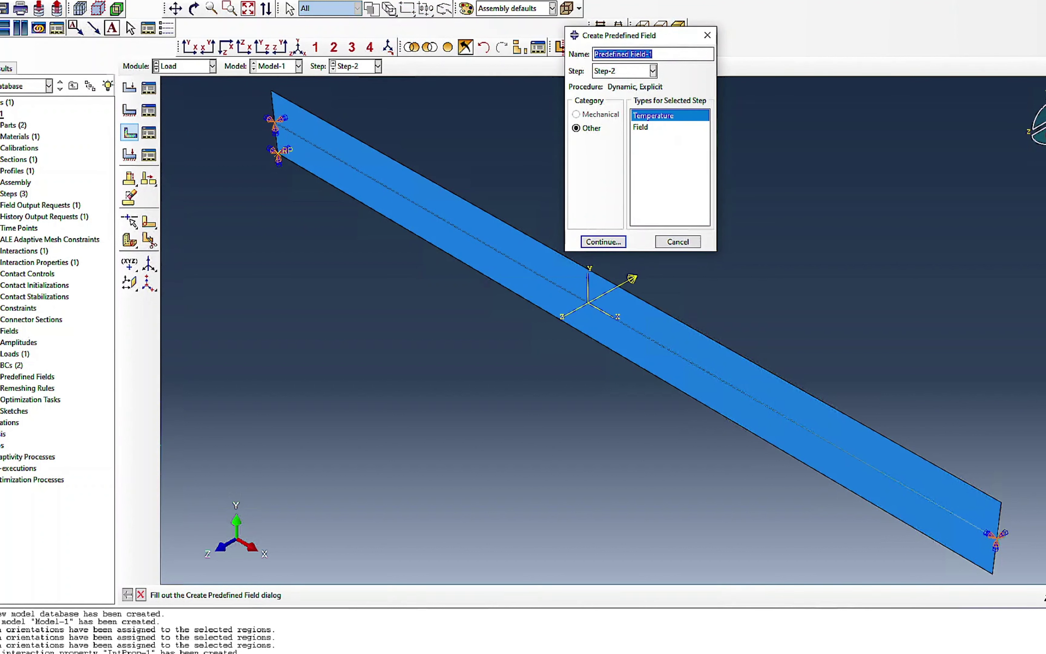
pyautogui.click(653, 70)
pyautogui.click(637, 83)
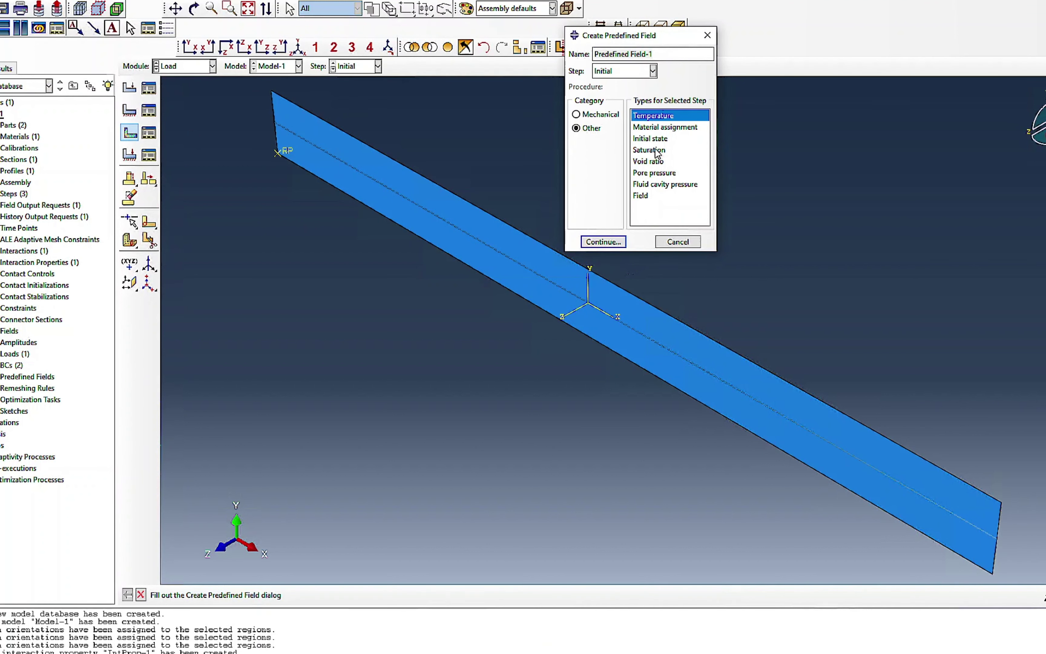
pyautogui.click(602, 241)
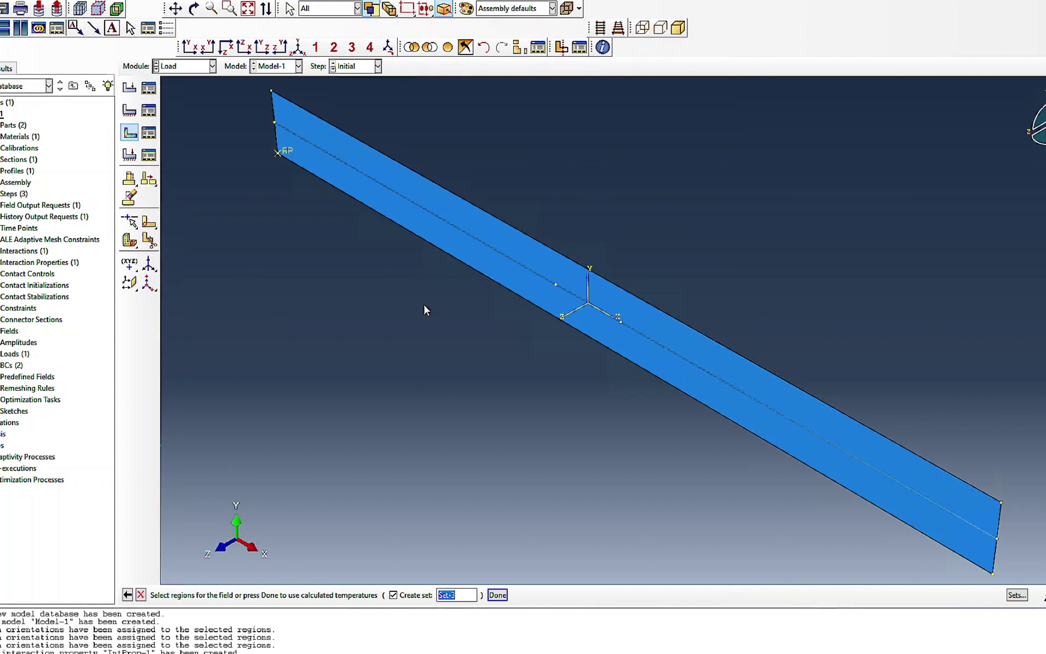
pyautogui.moveTo(242, 87); pyautogui.dragTo(274, 142)
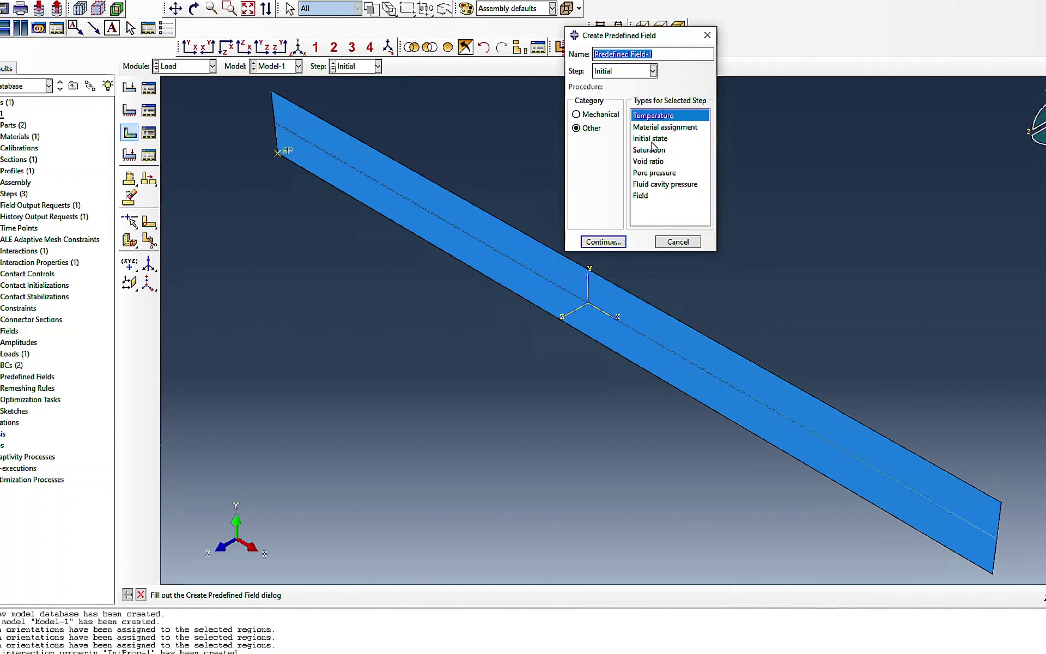
pyautogui.click(610, 242)
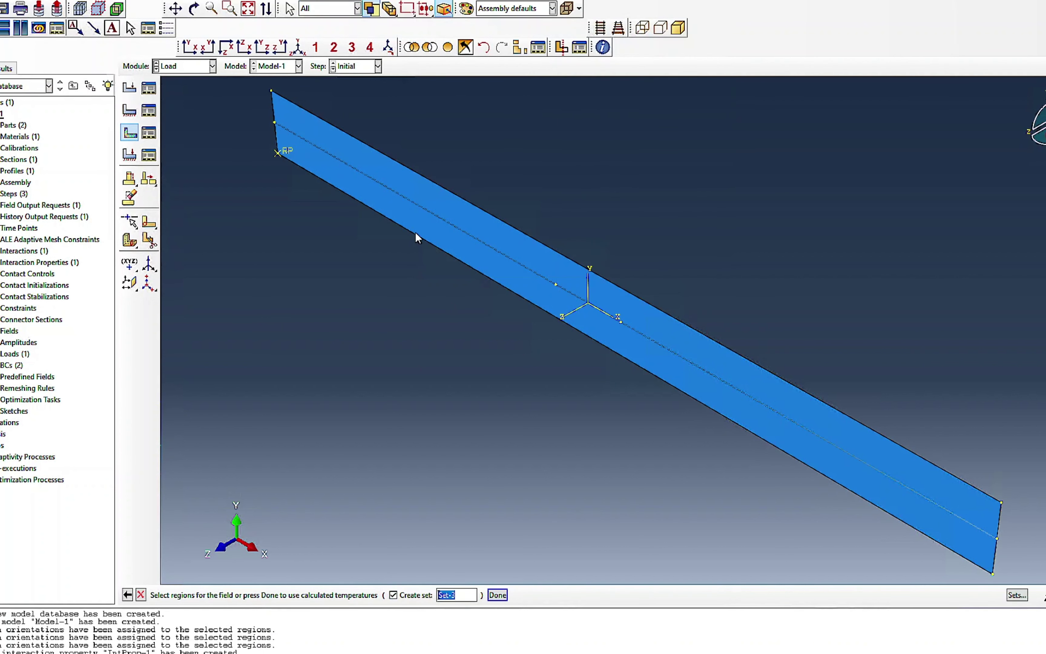
# Step: Apply the temperature field to all segments of the pipe wire, constant through region with magnitude 0
pyautogui.click(421, 207)
pyautogui.keyDown('shift'); pyautogui.click(564, 295); pyautogui.keyUp('shift')
pyautogui.keyDown('shift'); pyautogui.click(647, 337); pyautogui.keyUp('shift')
pyautogui.click(501, 595)
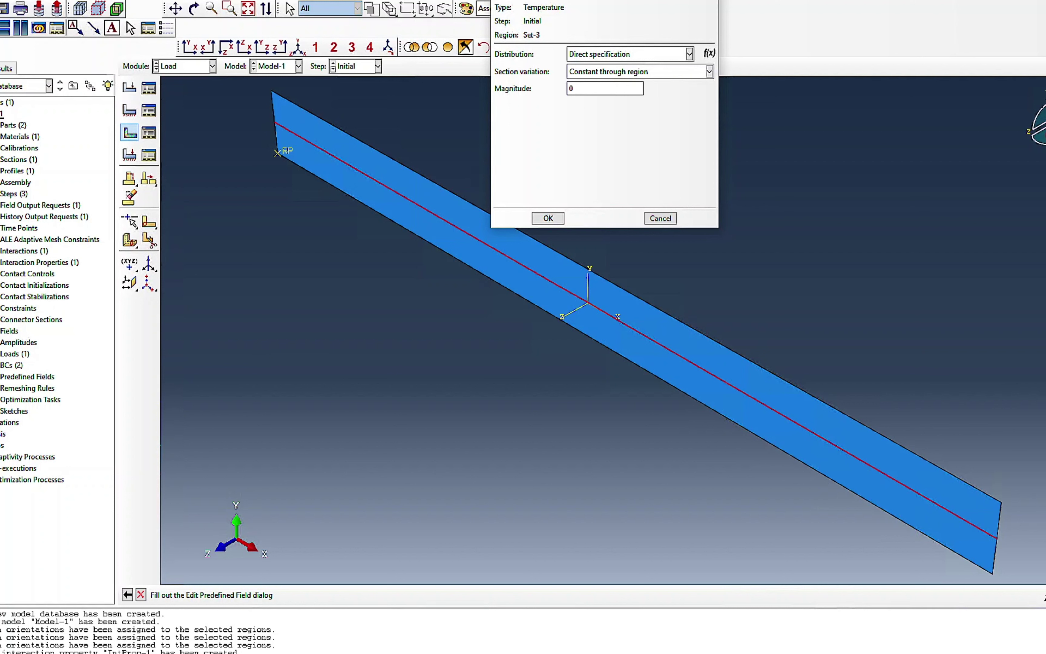
pyautogui.click(548, 218)
pyautogui.click(548, 218)
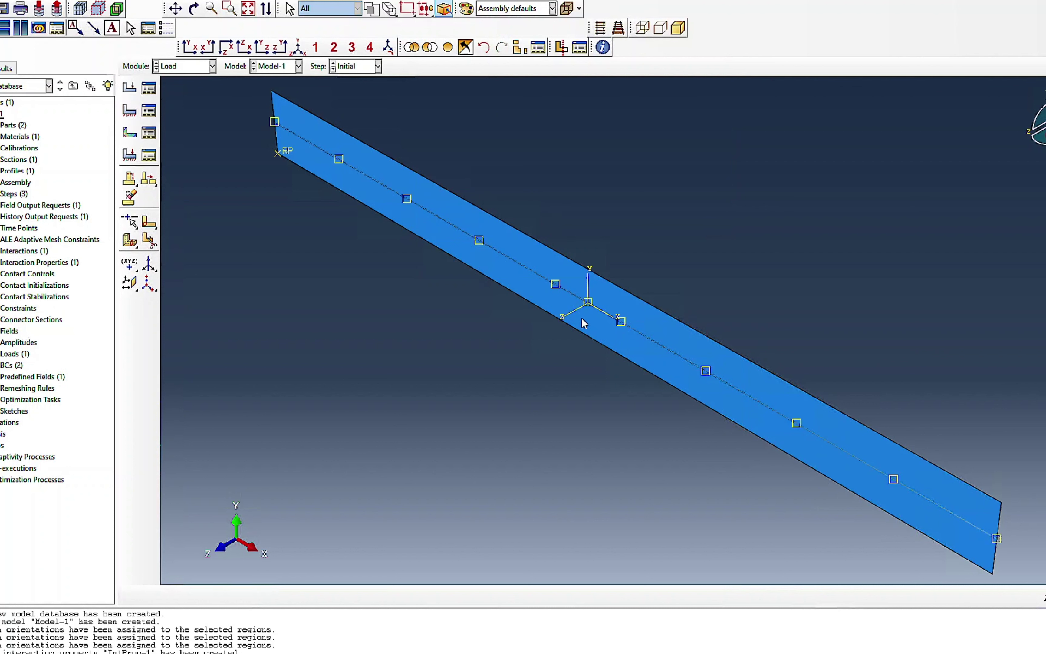
# Step: Modify the predefined temperature field in Step-2 to a magnitude of 60
pyautogui.click(148, 133)
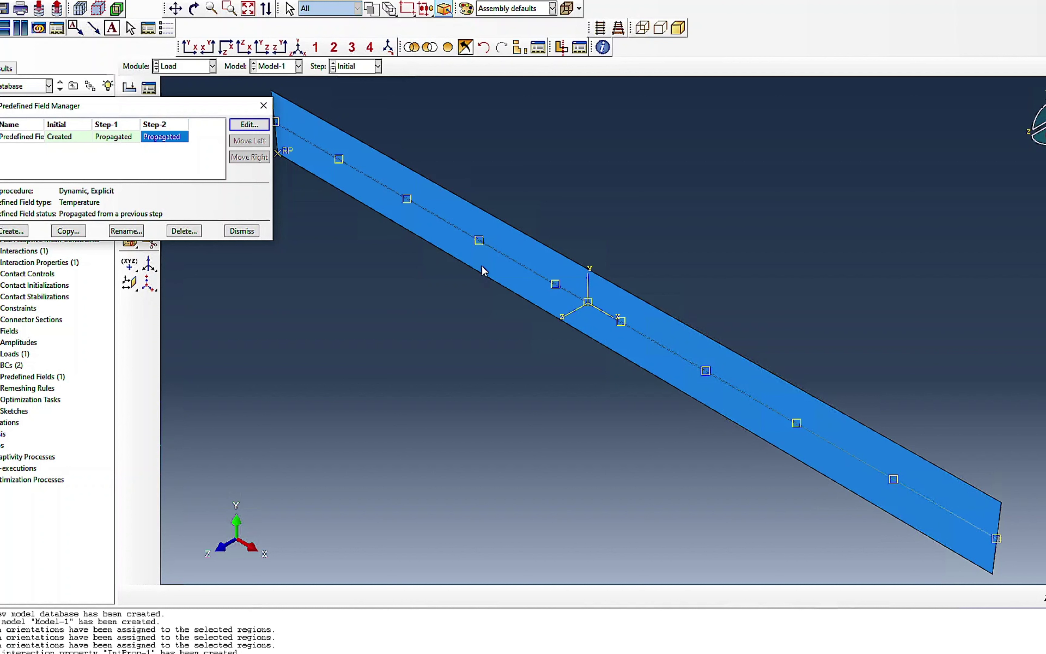
pyautogui.doubleClick(163, 141)
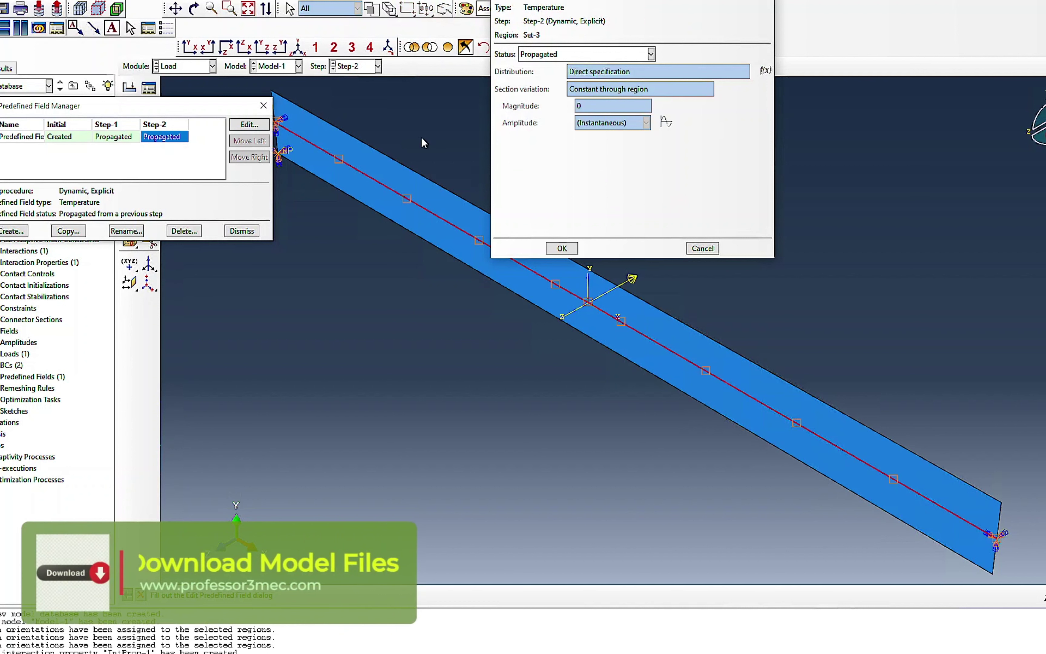
pyautogui.click(542, 55)
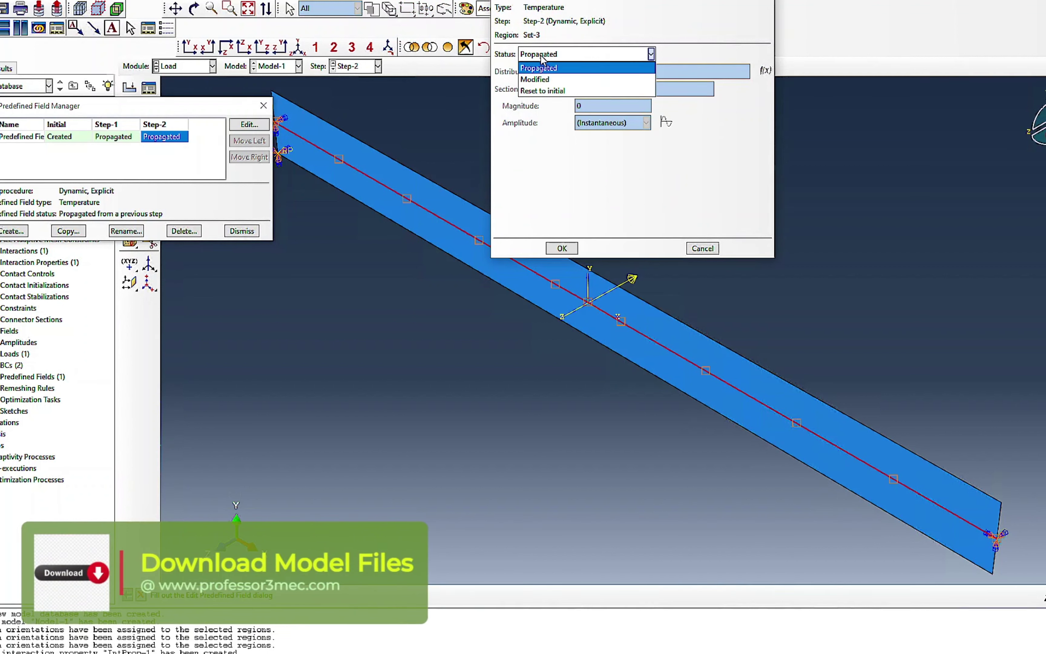
pyautogui.click(536, 79)
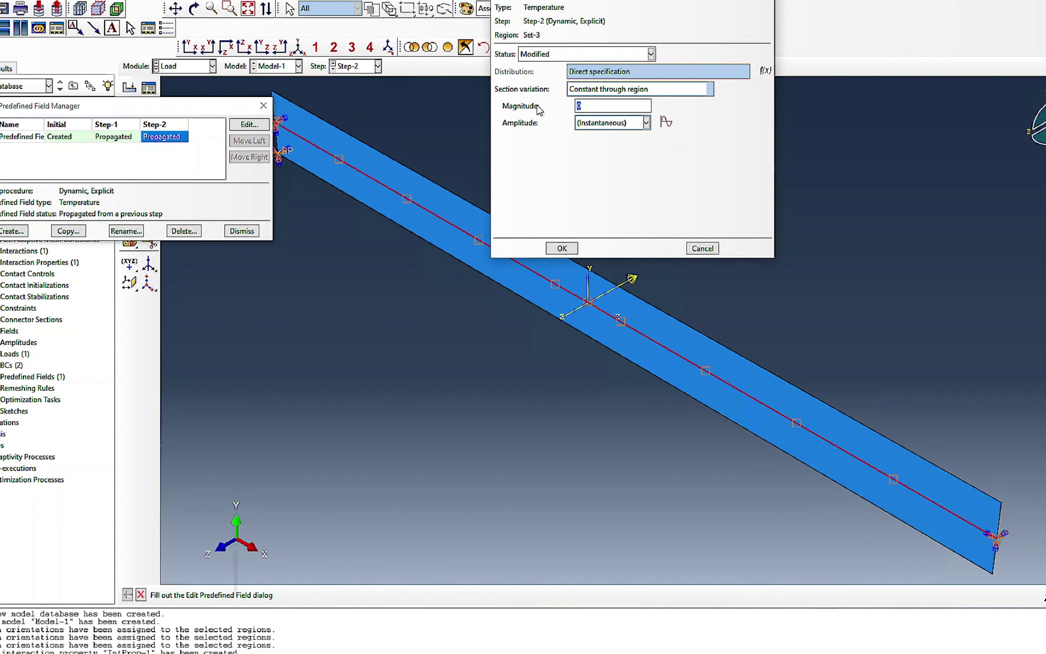
pyautogui.write('6')
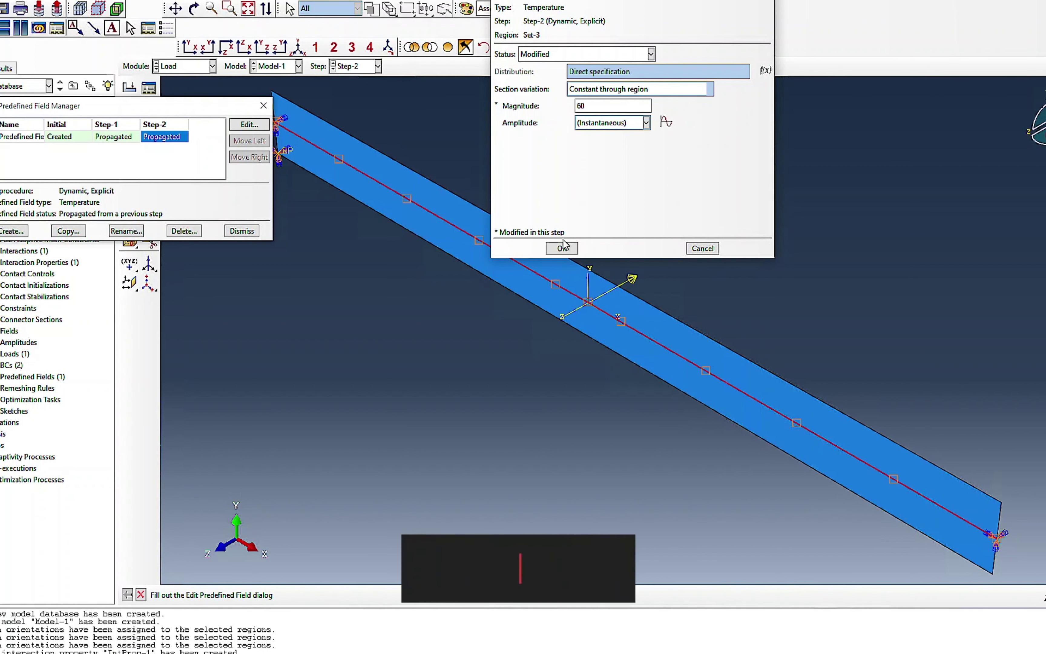
pyautogui.click(562, 249)
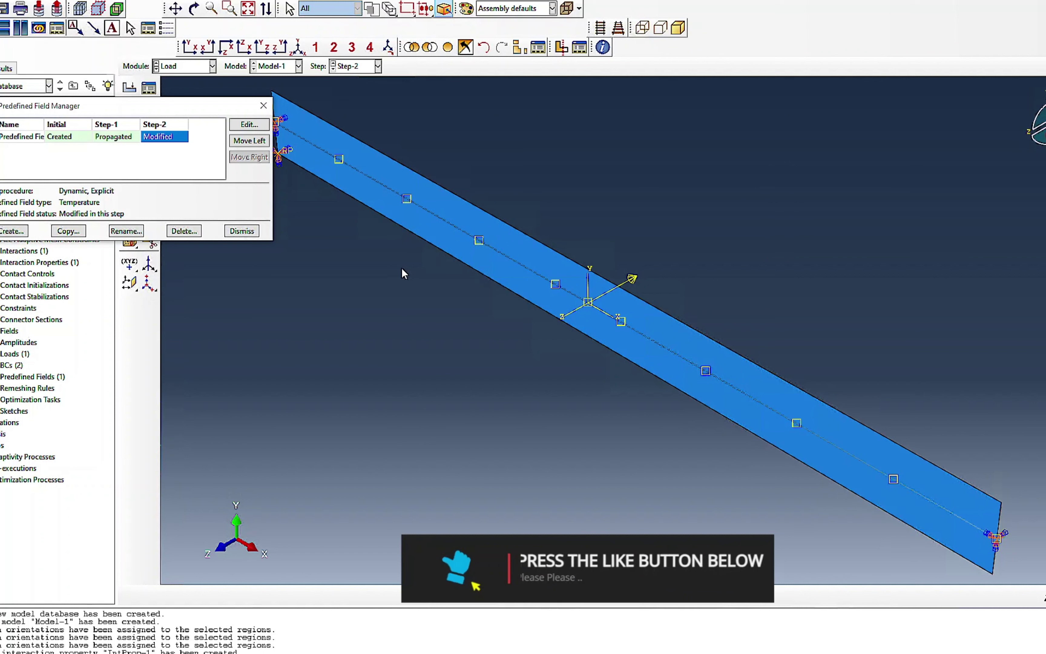
pyautogui.click(242, 231)
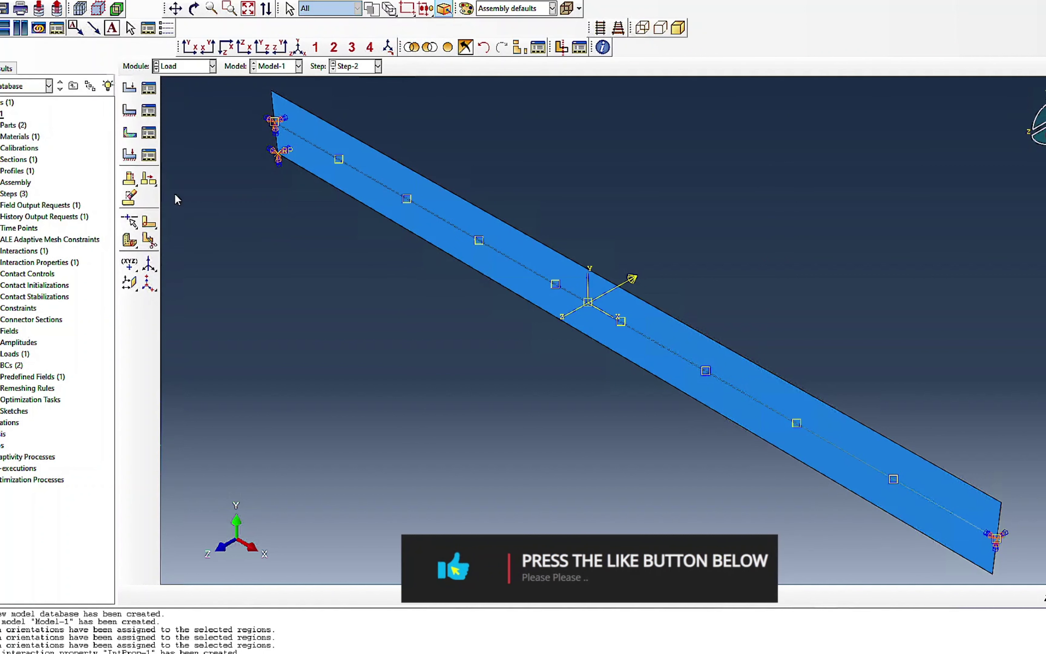
# Step: Seed the pipe wire Part-1 with an approximate global size of 1 and mesh the part
pyautogui.click(193, 69)
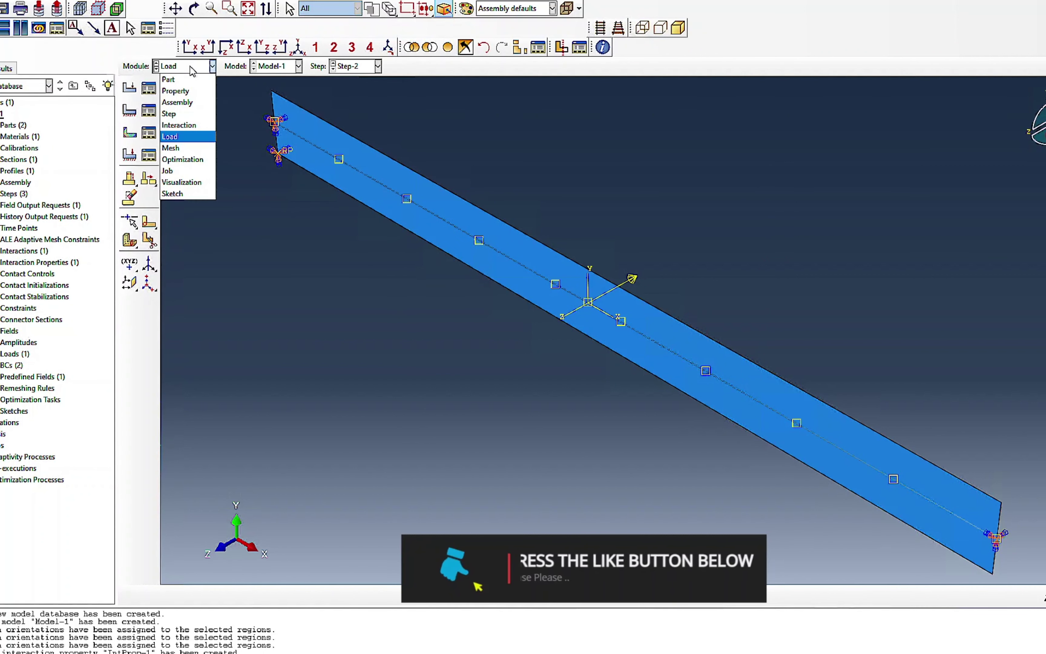
pyautogui.click(177, 147)
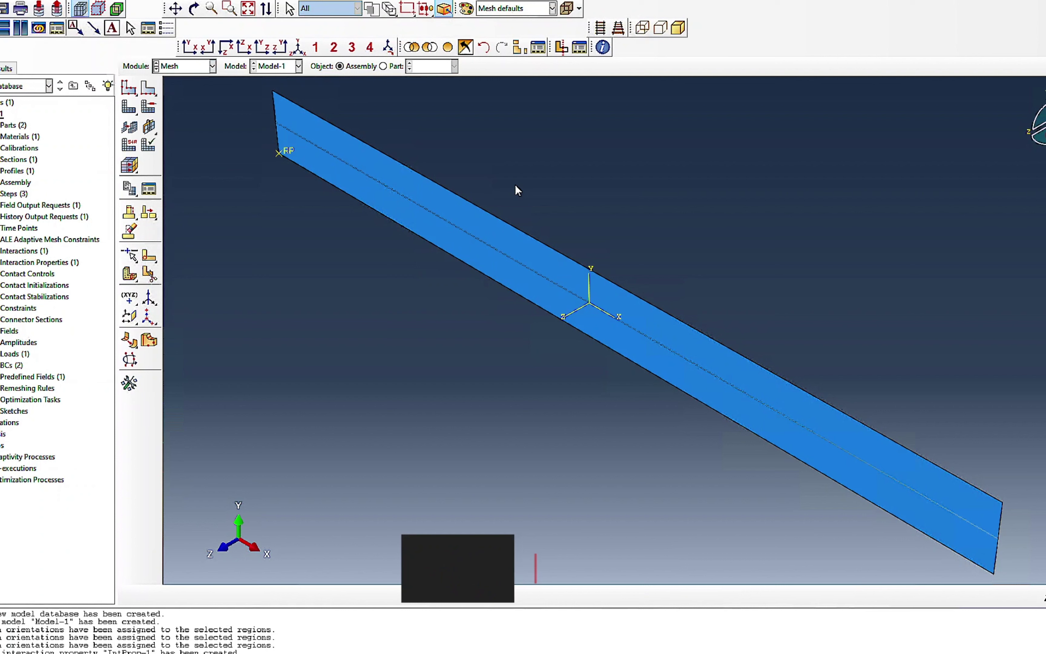
pyautogui.click(384, 67)
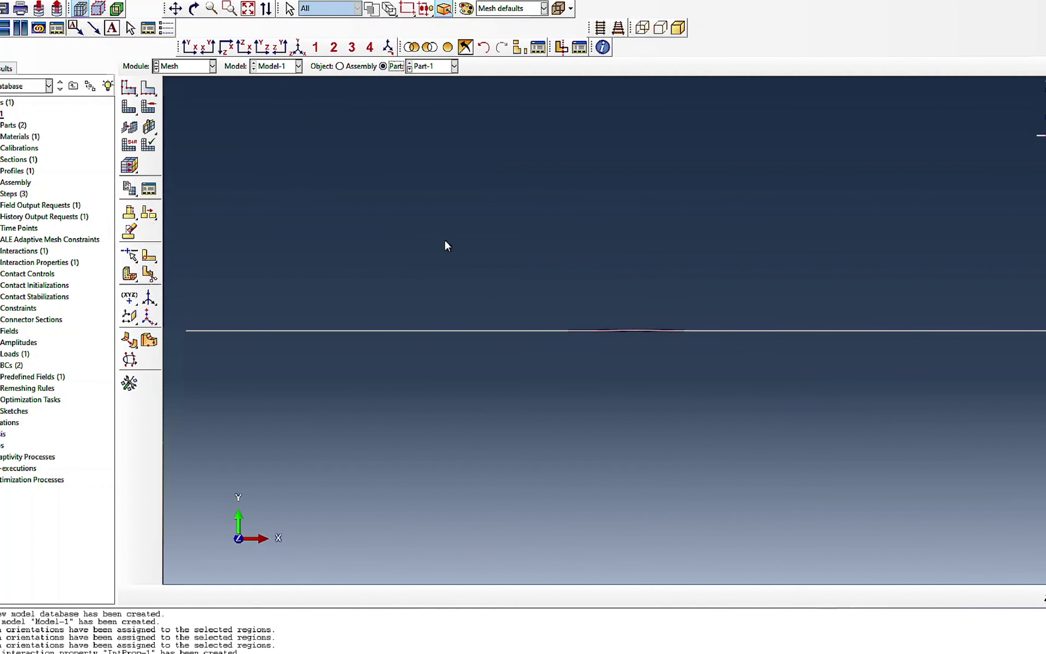
pyautogui.click(128, 88)
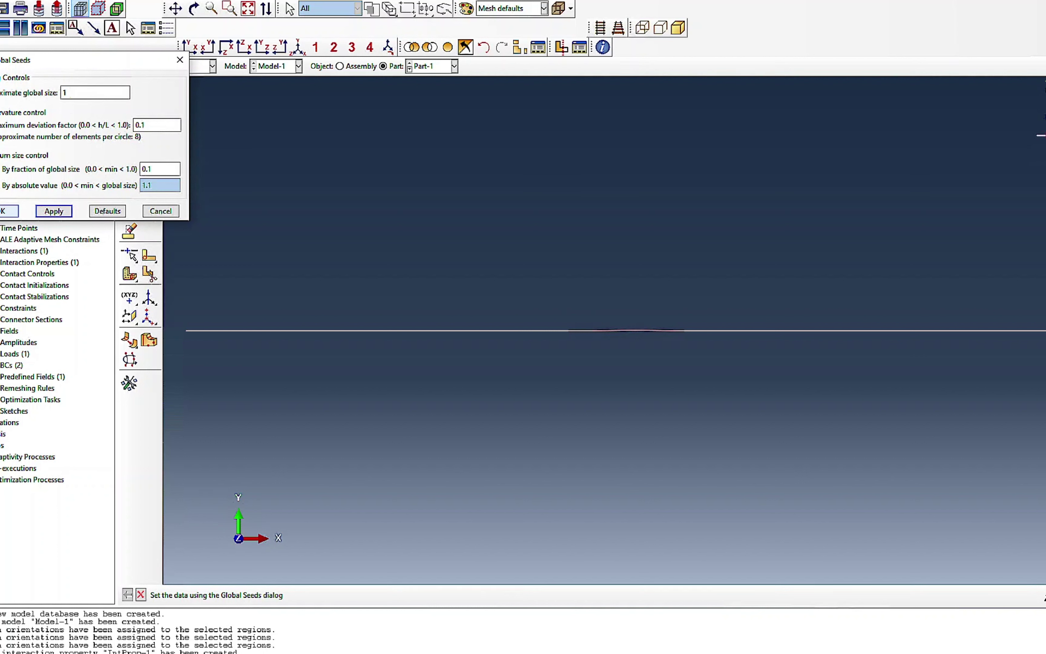
pyautogui.click(9, 210)
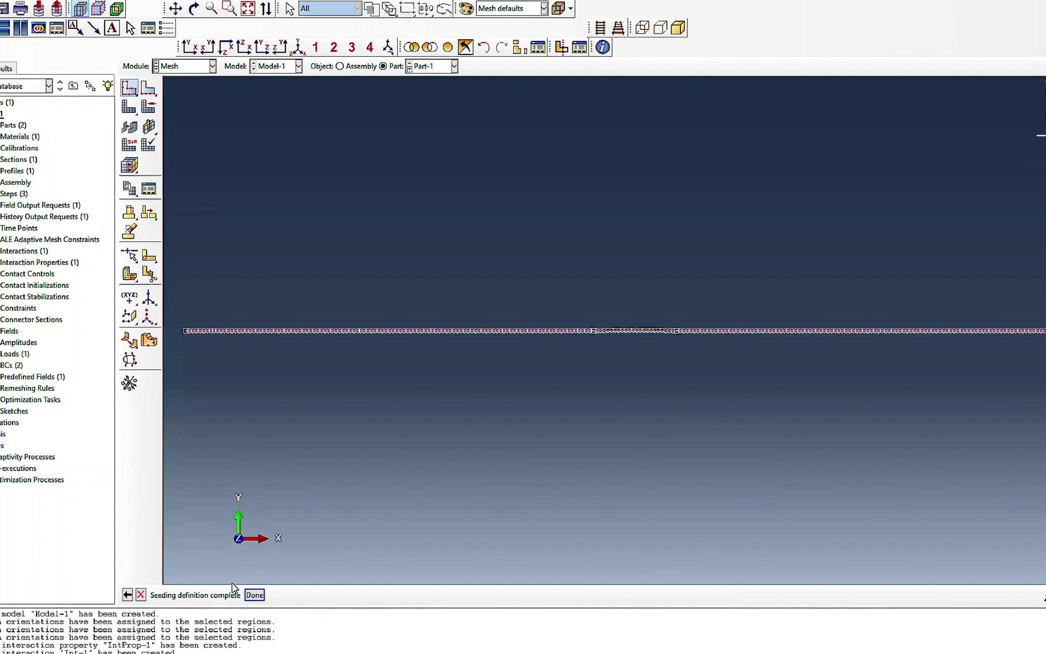
pyautogui.click(248, 595)
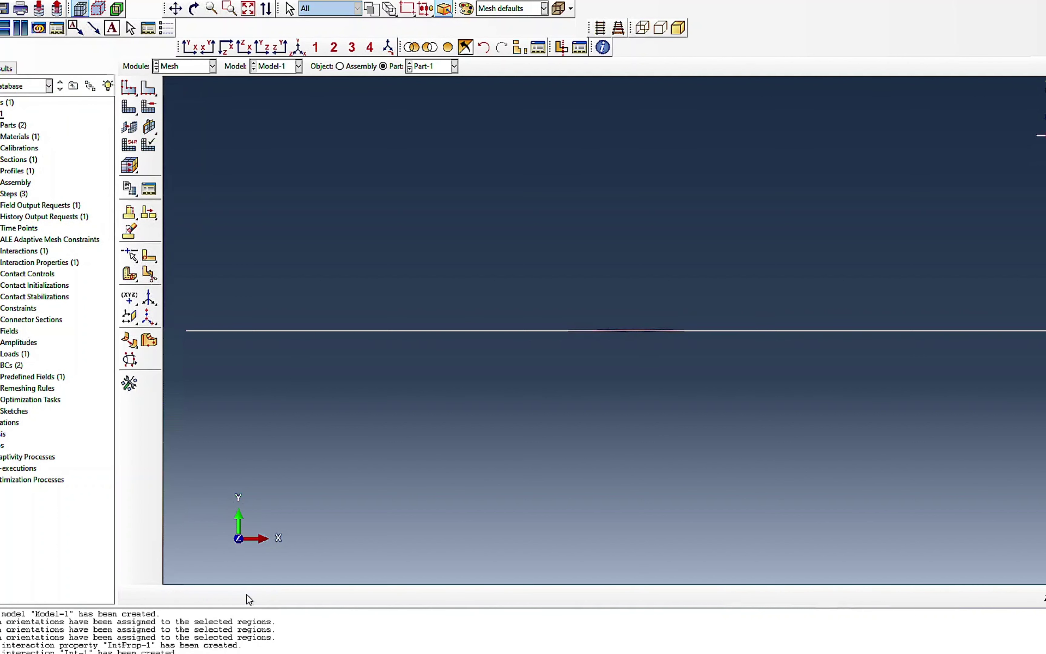
pyautogui.click(129, 106)
pyautogui.click(228, 595)
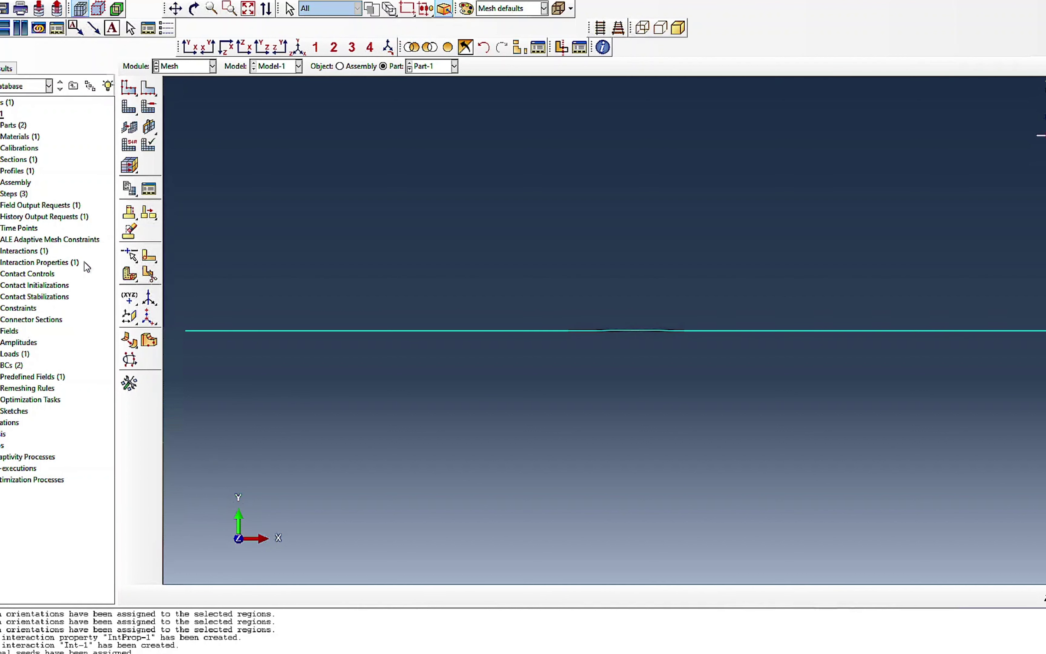
# Step: Assign linear Pipe elements from the Explicit library to the whole pipe wire
pyautogui.click(129, 145)
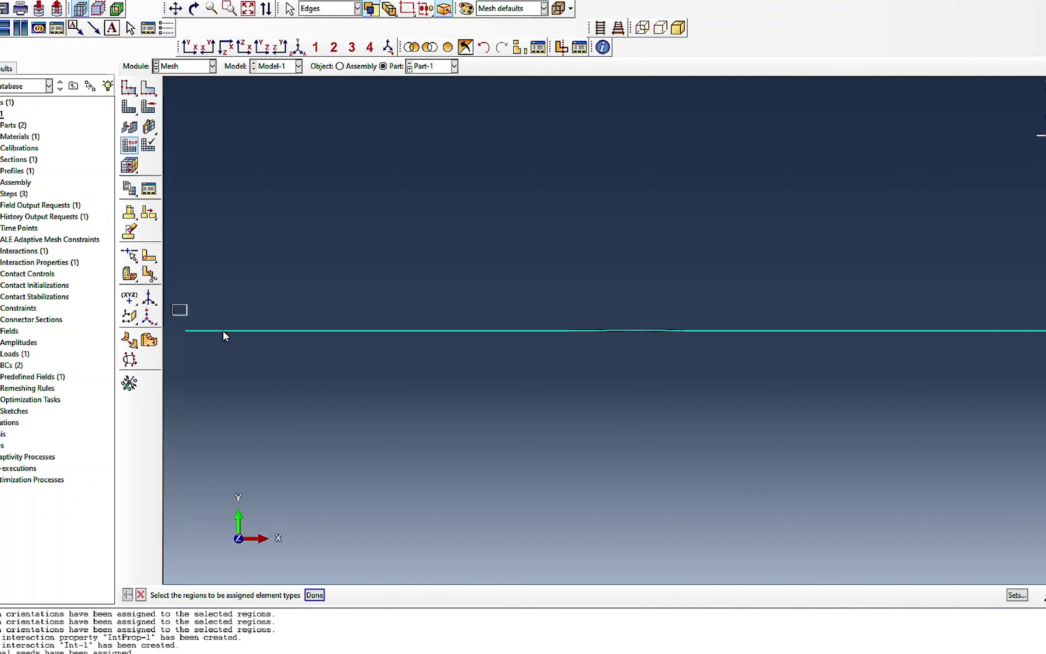
pyautogui.moveTo(224, 335); pyautogui.dragTo(1001, 382)
pyautogui.click(315, 595)
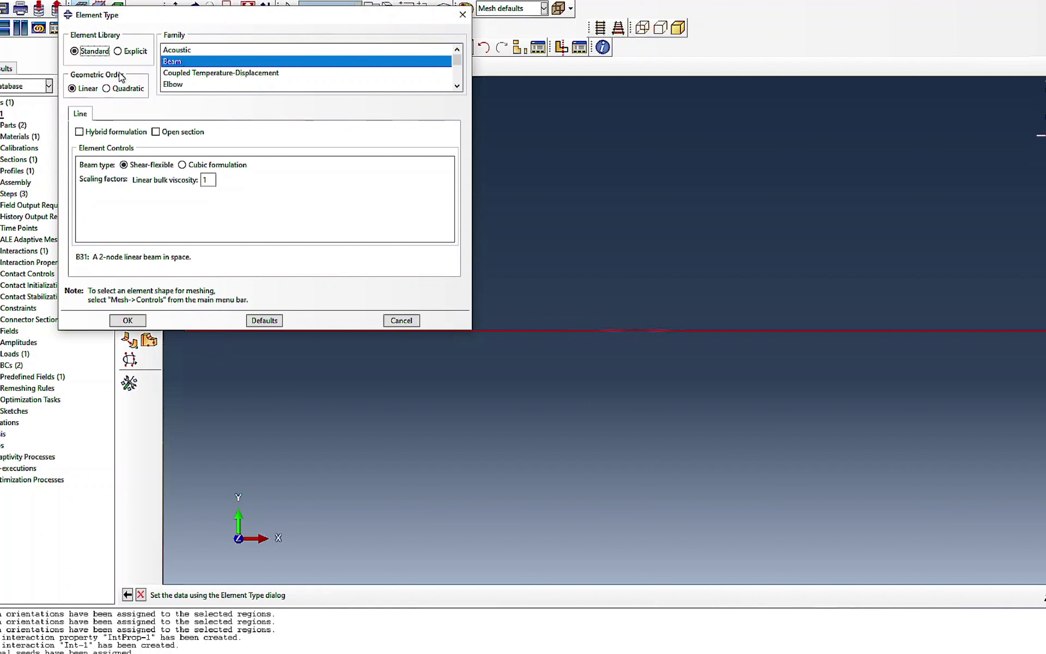
pyautogui.click(127, 51)
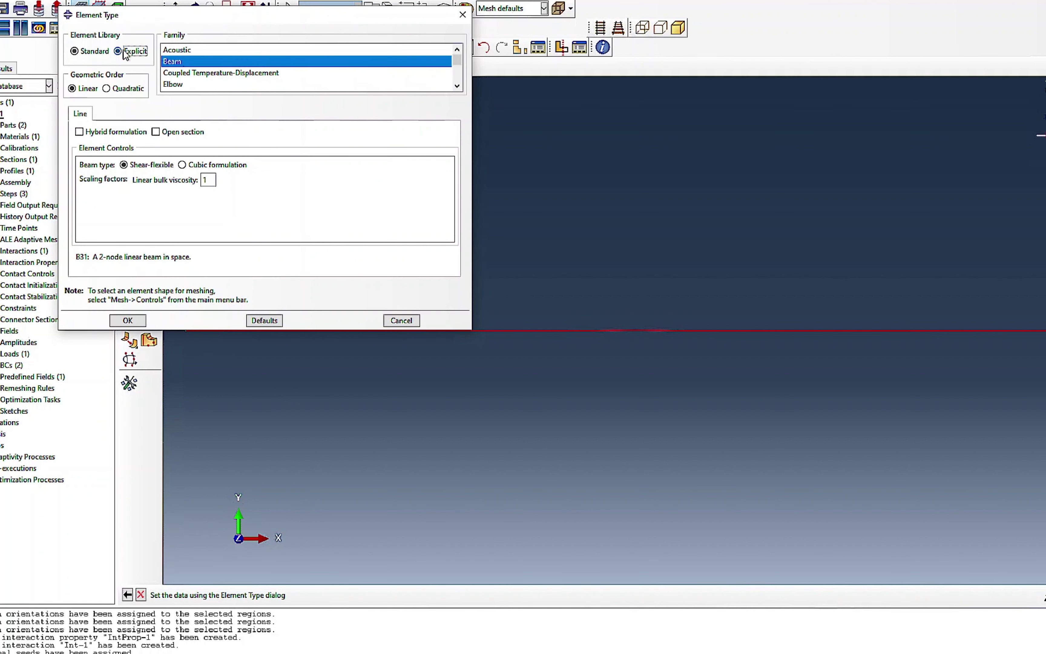
pyautogui.click(173, 62)
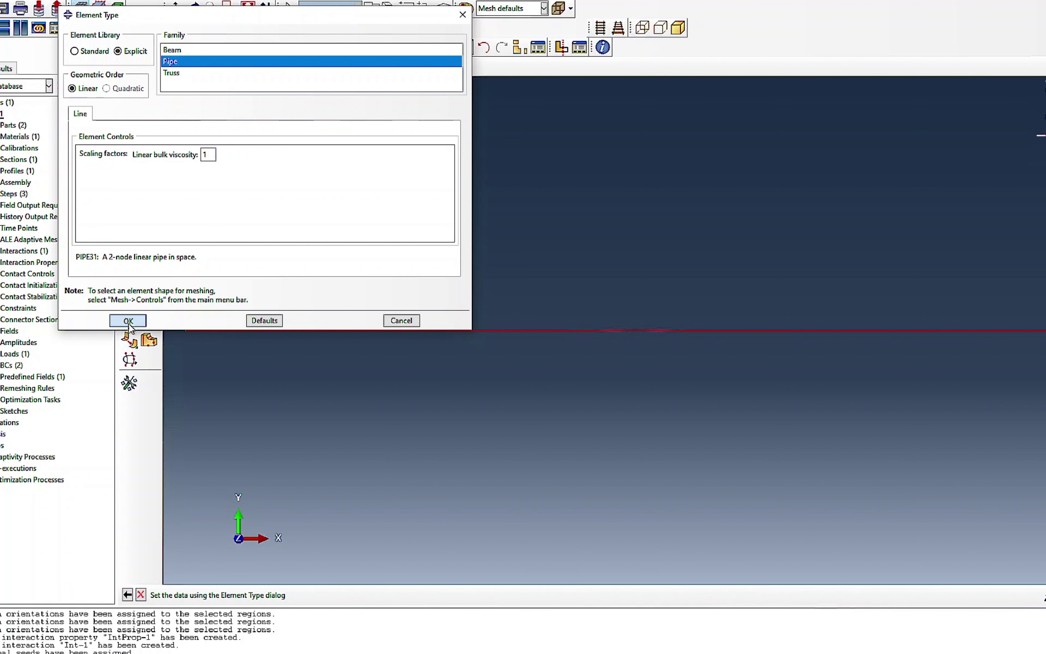
pyautogui.click(128, 321)
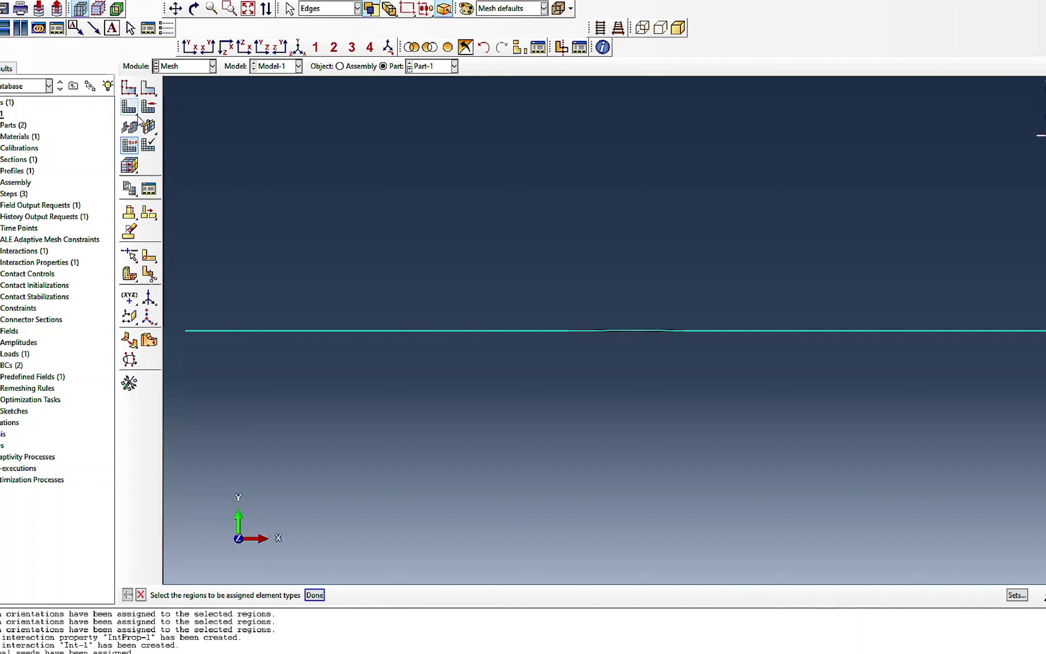
# Step: Seed the rigid surface Part-2 with an approximate global size of 2 and mesh the part
pyautogui.click(410, 69)
pyautogui.click(415, 92)
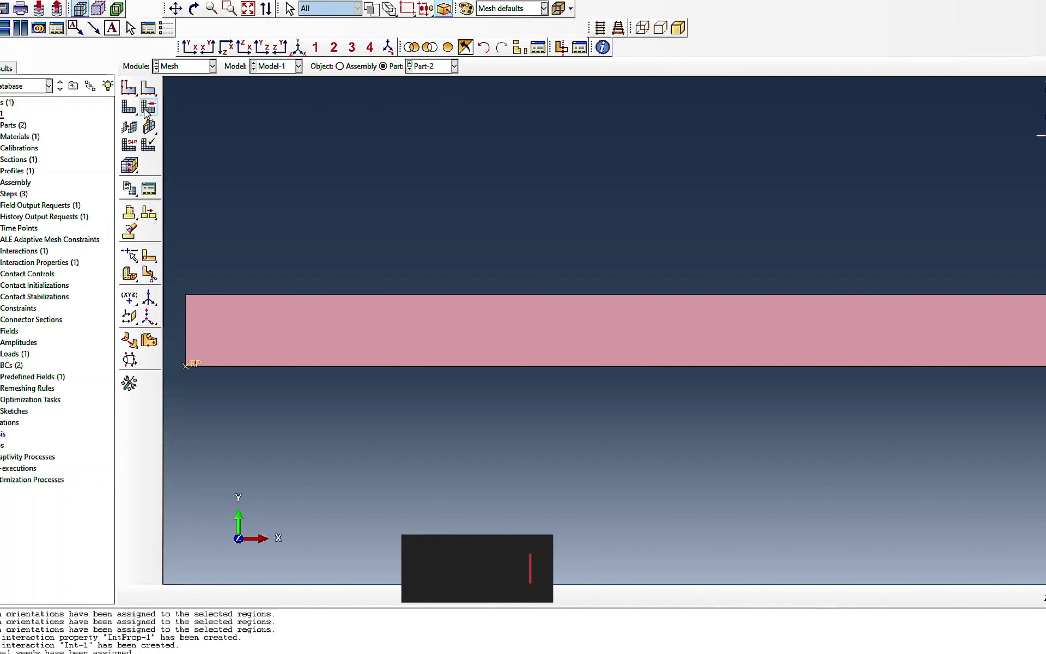
pyautogui.click(146, 110)
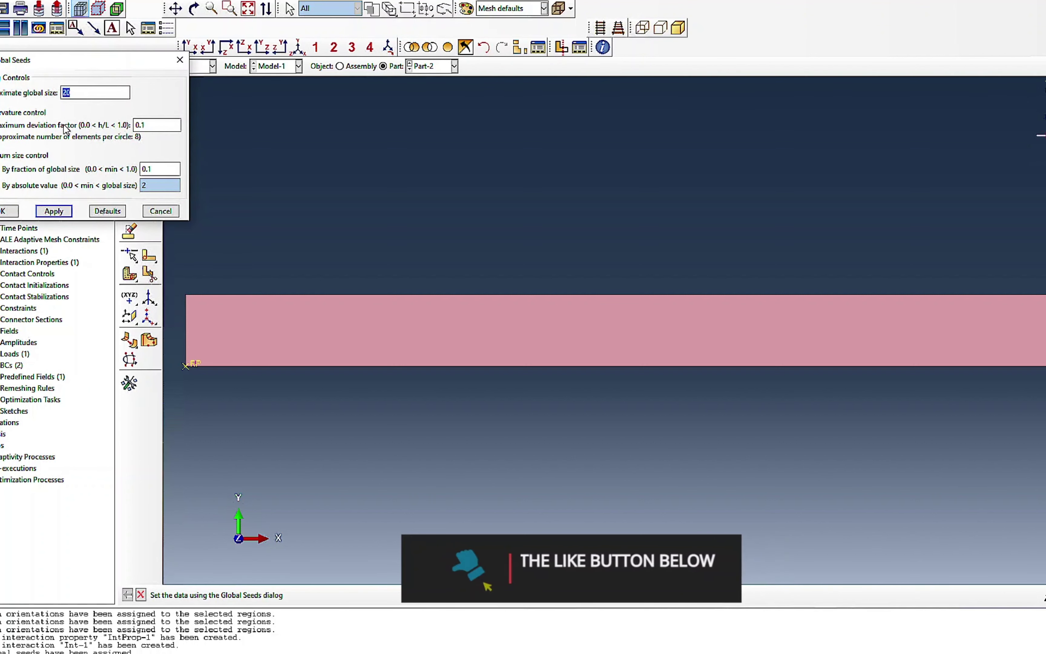
pyautogui.write('2')
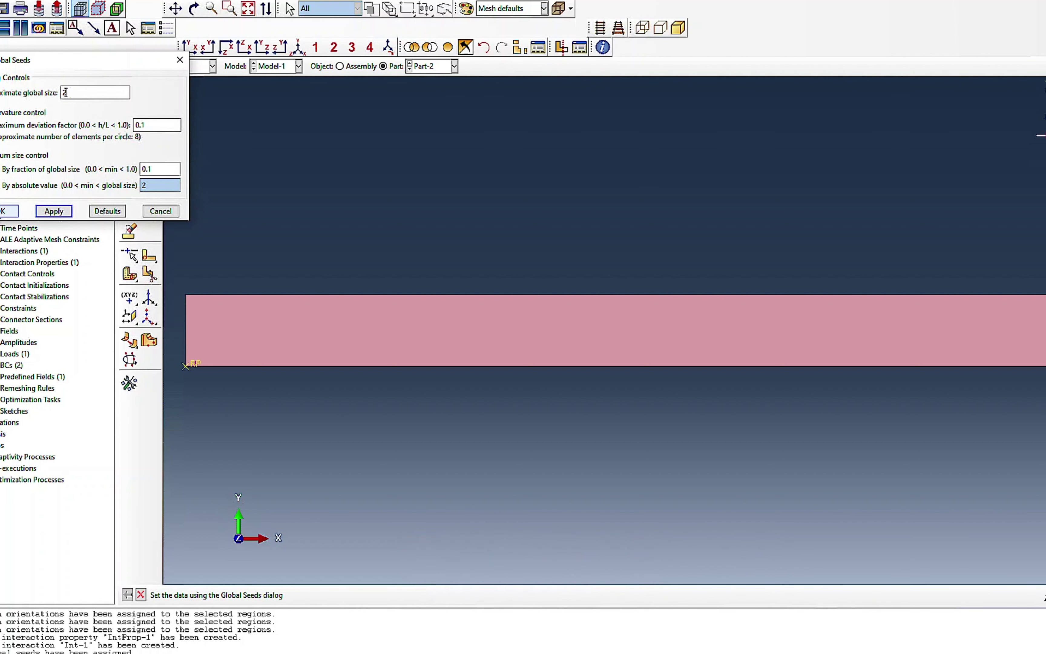
pyautogui.press('Return')
pyautogui.click(255, 595)
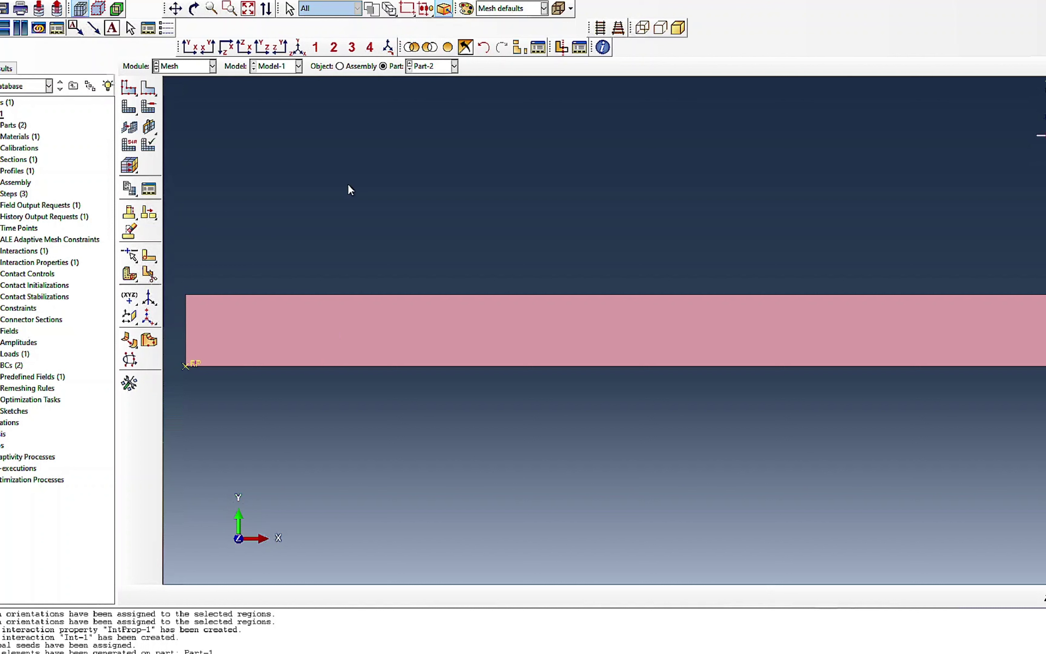
pyautogui.click(129, 106)
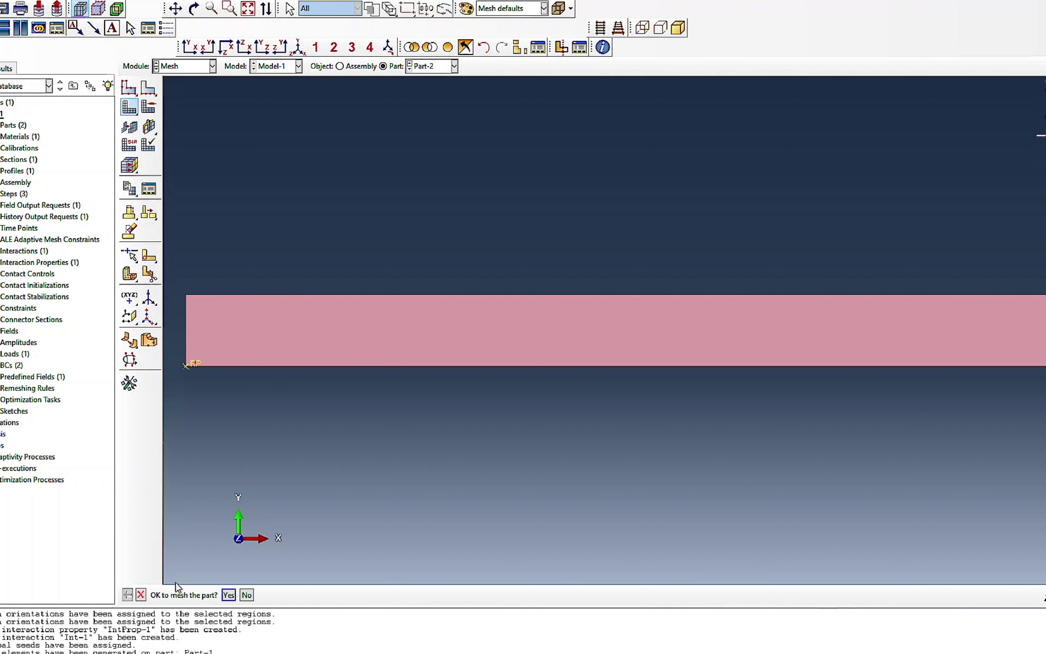
pyautogui.click(229, 595)
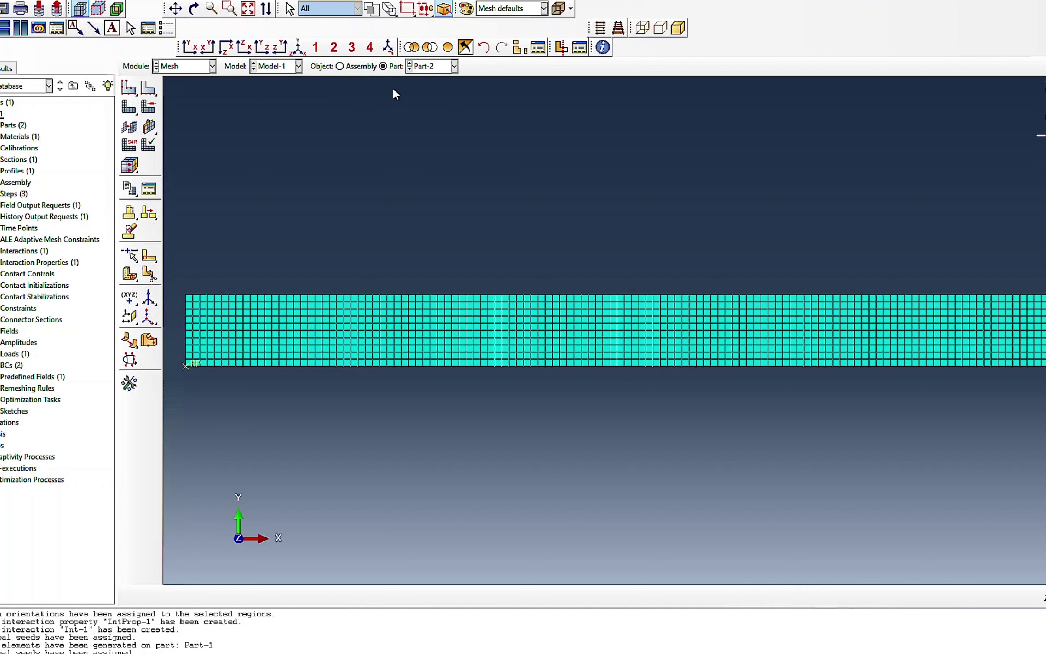
# Step: Accept the Standard linear Discrete Rigid Element type for Part-2 and return to the assembly mesh
pyautogui.click(129, 144)
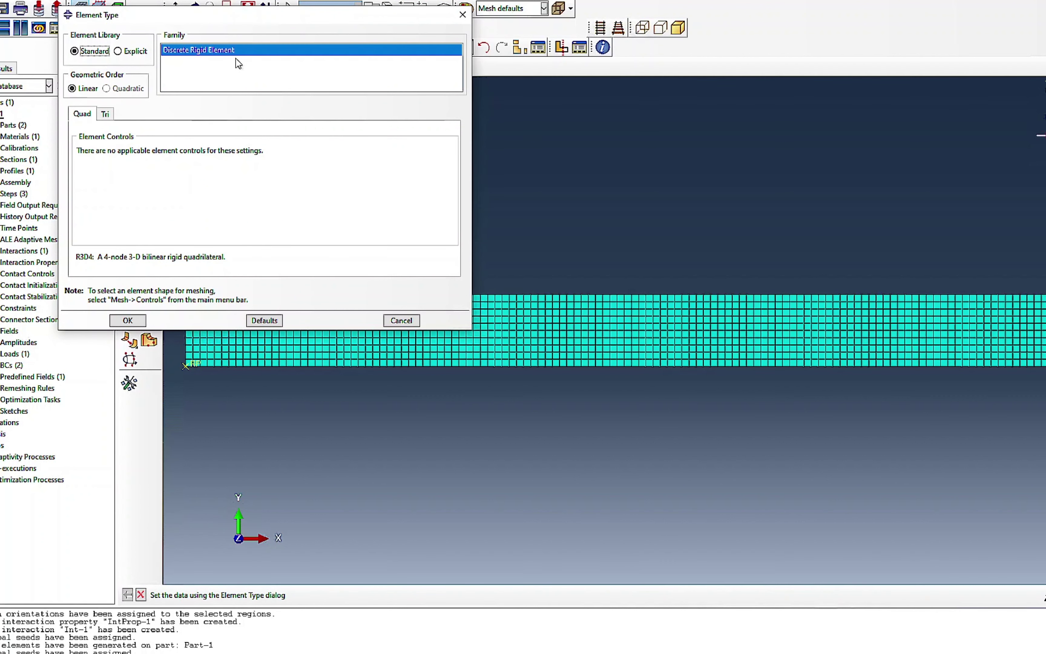
pyautogui.click(124, 321)
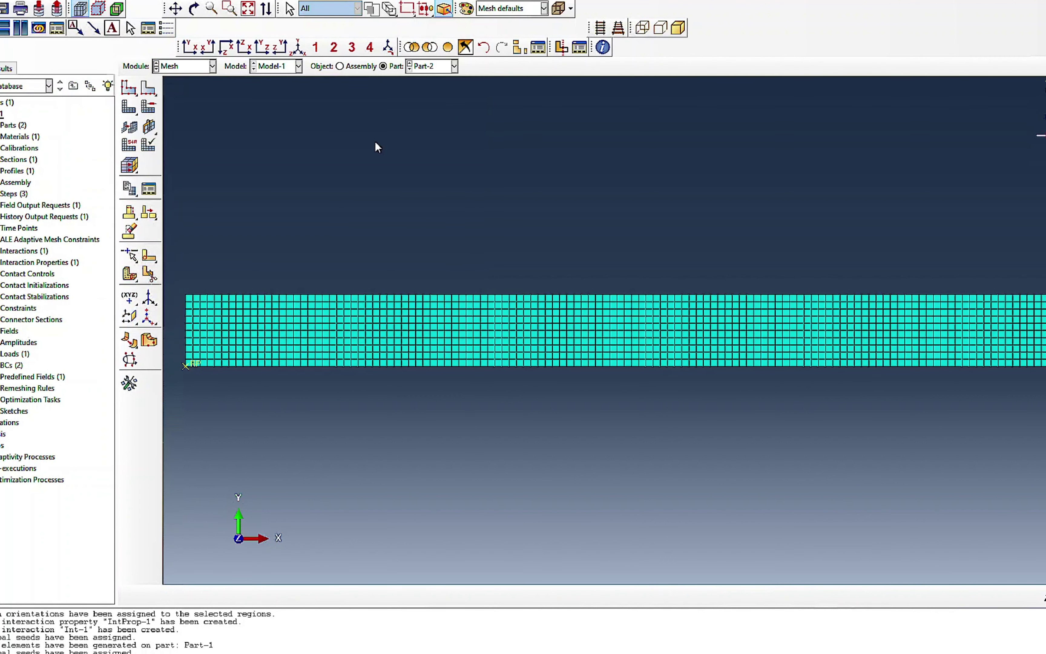
pyautogui.click(362, 67)
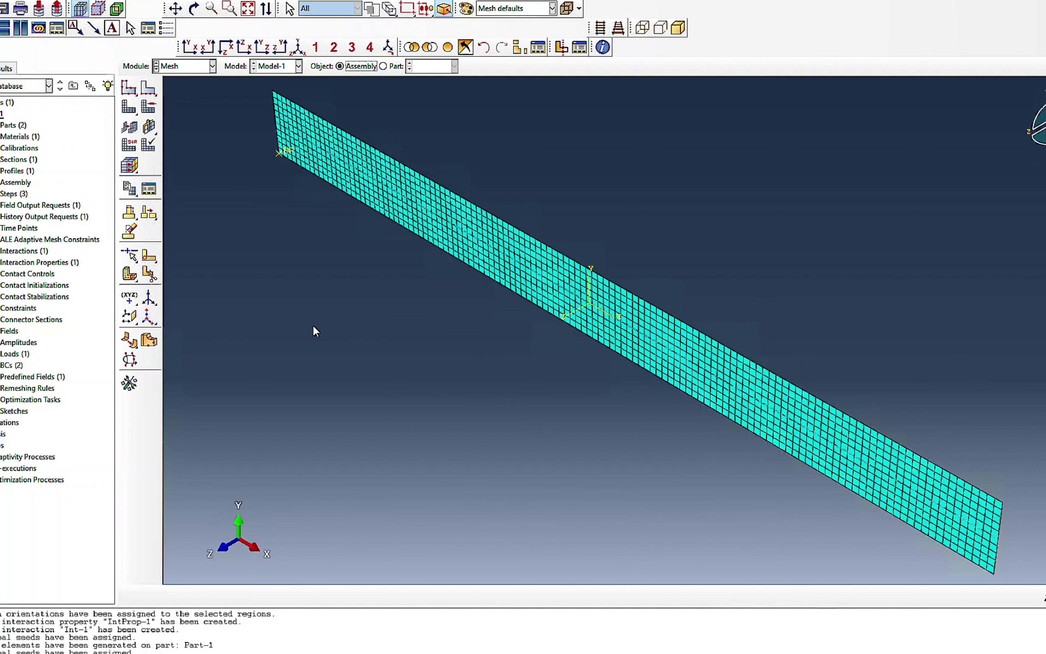
# Step: Create a job named latbuckling_explicit from Model-1 and continue to its settings
pyautogui.click(179, 68)
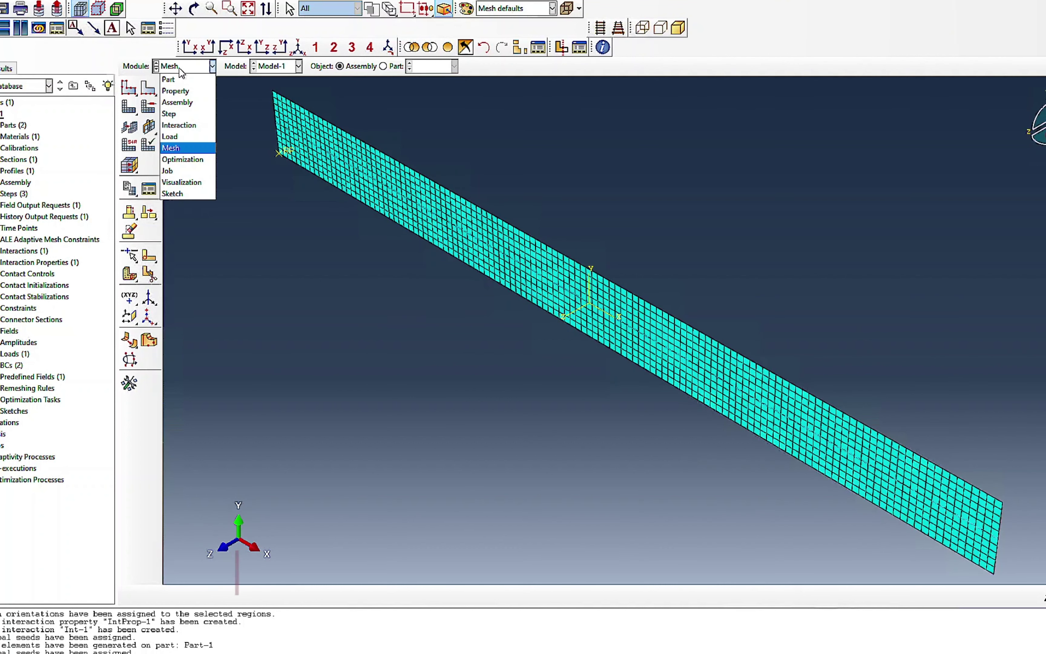
pyautogui.click(191, 170)
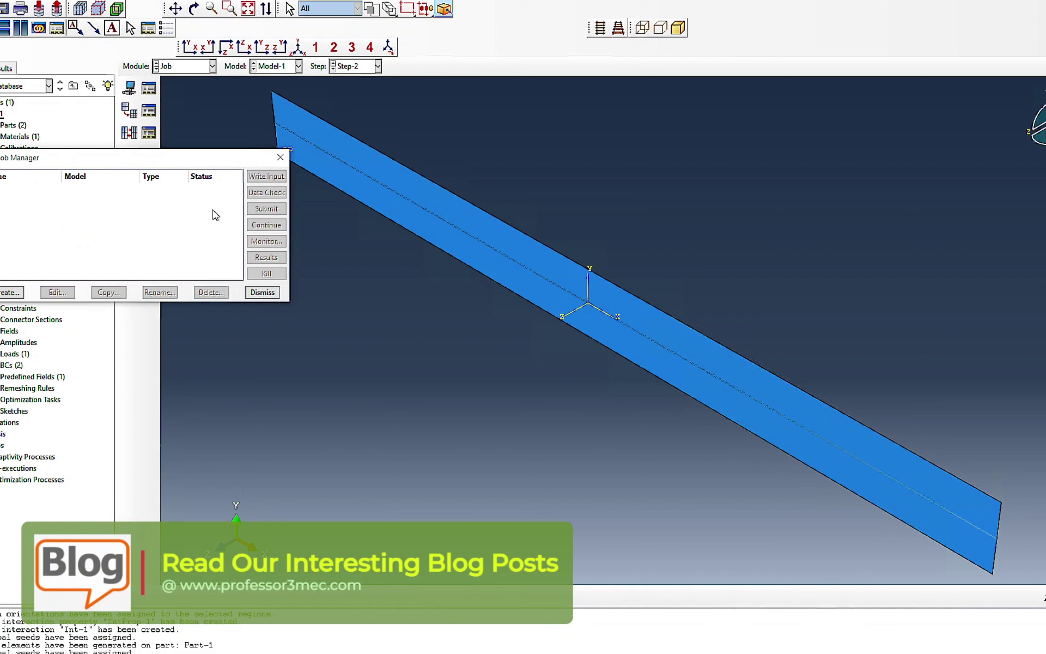
pyautogui.click(21, 291)
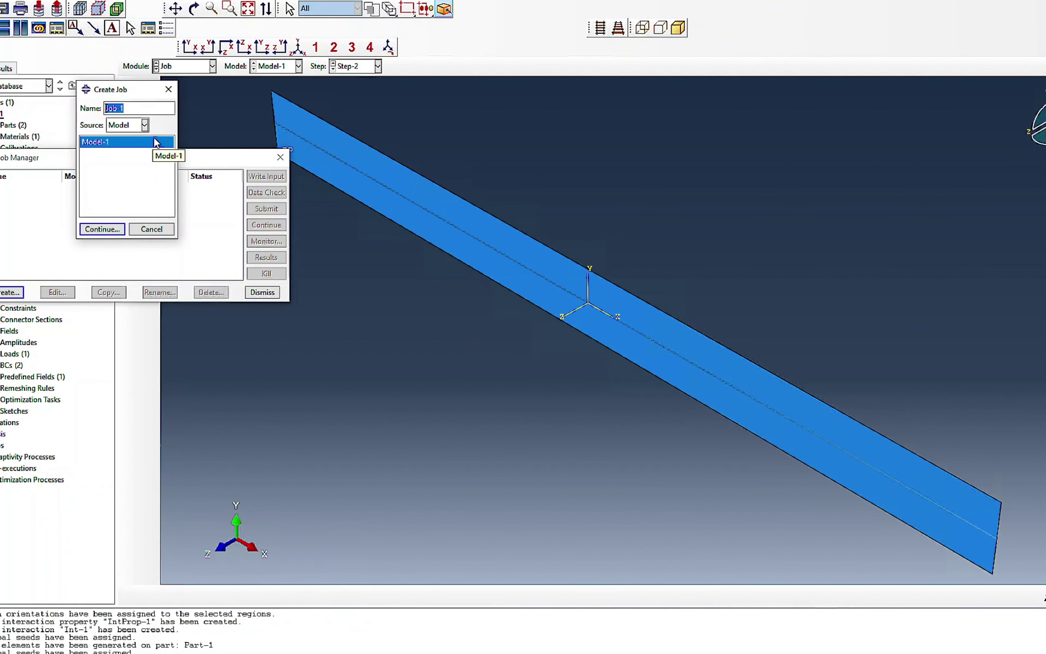
pyautogui.press('BackSpace')
pyautogui.click(102, 228)
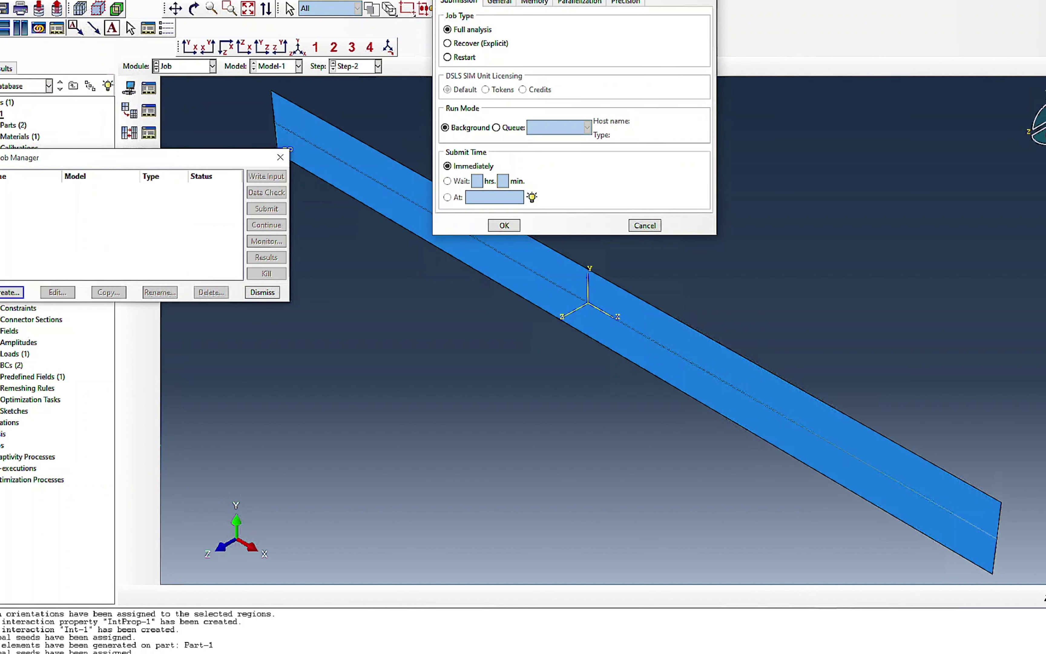
# Step: Set the job's Abaqus/Explicit precision to Double - analysis + packager and its nodal output precision to Full
pyautogui.click(632, 3)
pyautogui.click(551, 17)
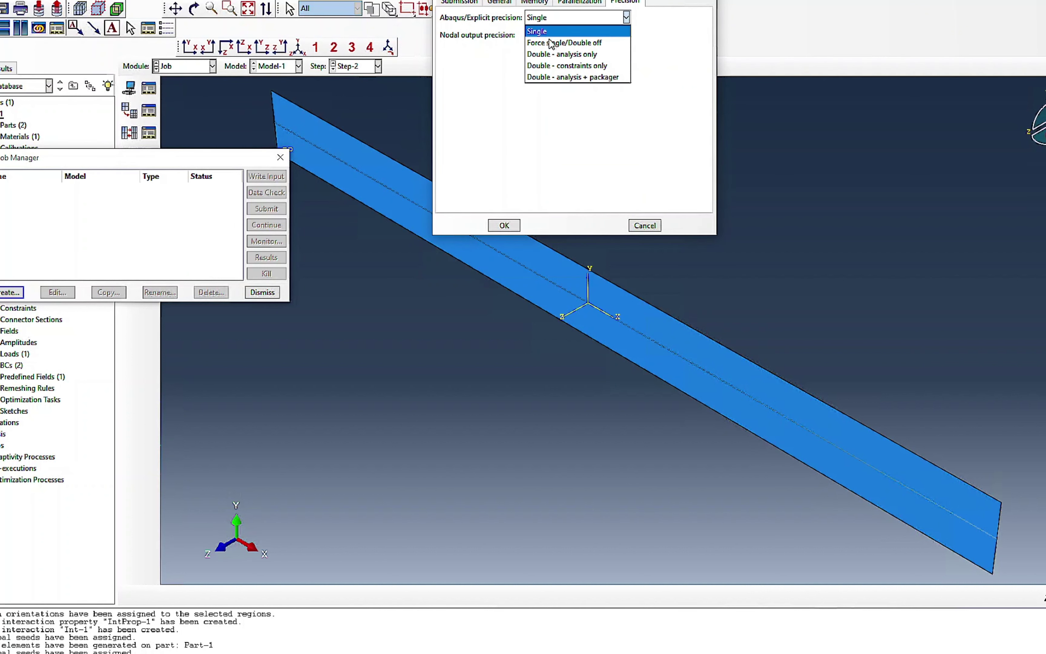
pyautogui.click(541, 77)
pyautogui.click(540, 36)
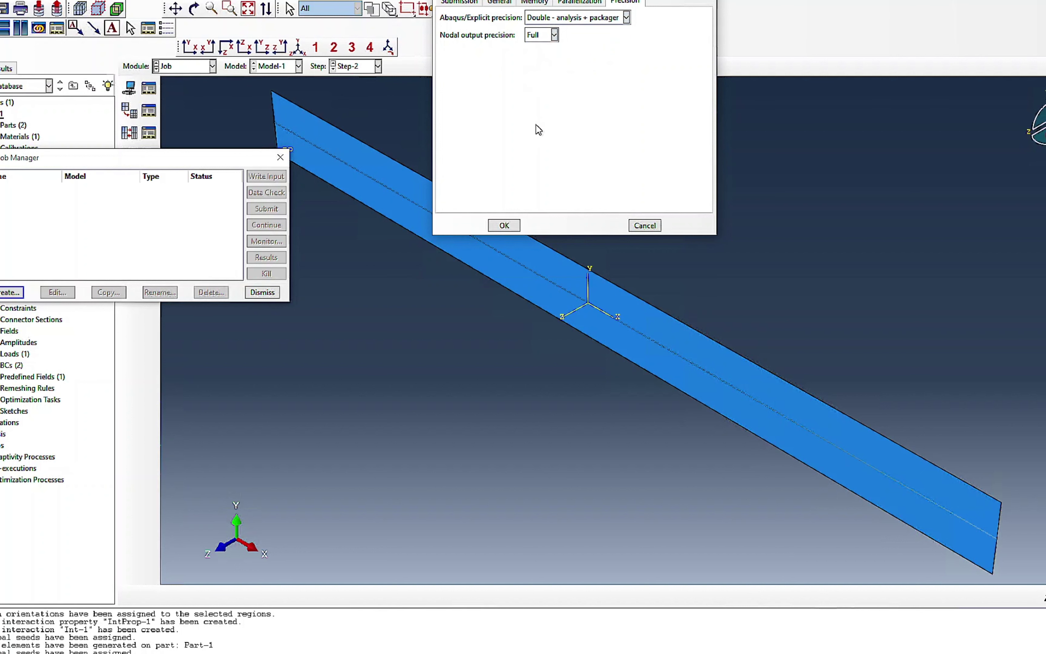
pyautogui.click(504, 225)
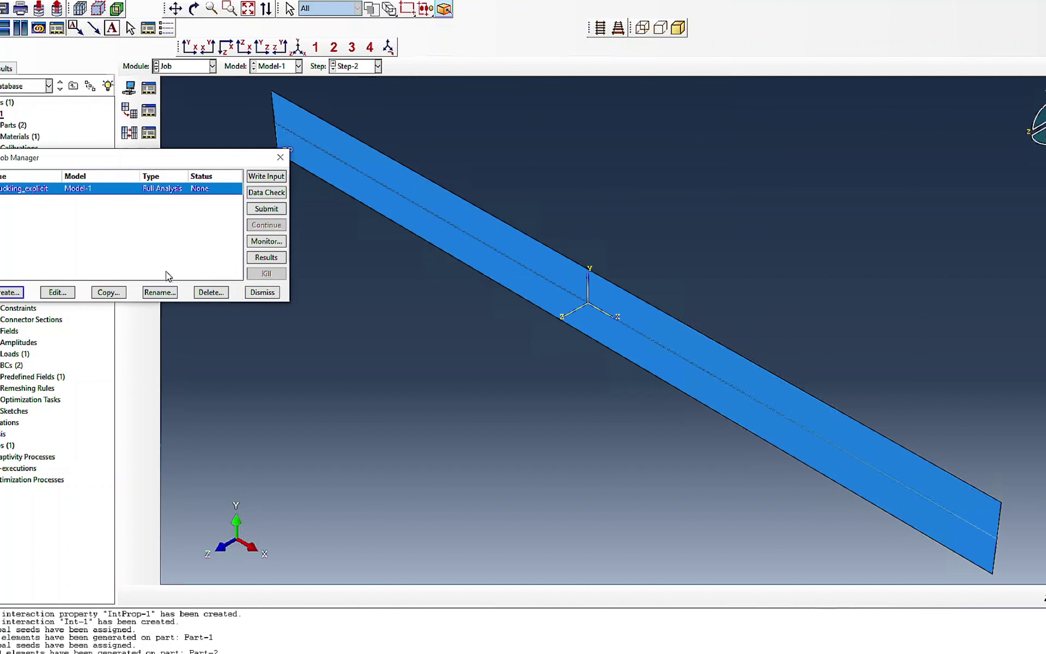
# Step: Submit the latbuckling_explicit job, overwriting the existing job files, and monitor its run
pyautogui.click(266, 209)
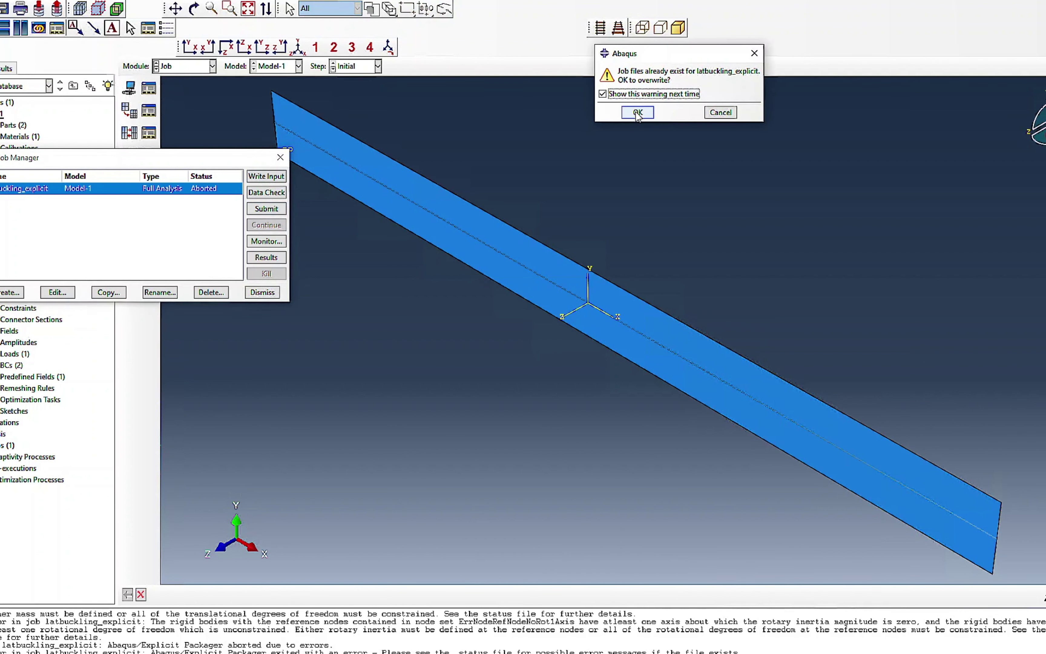
pyautogui.click(637, 113)
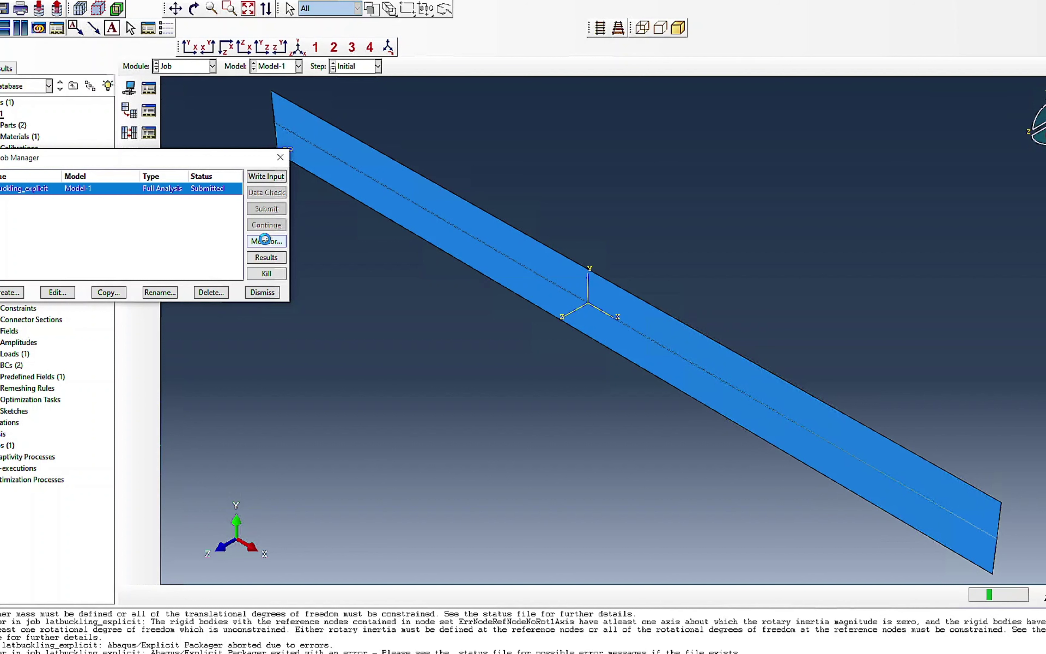
pyautogui.click(265, 240)
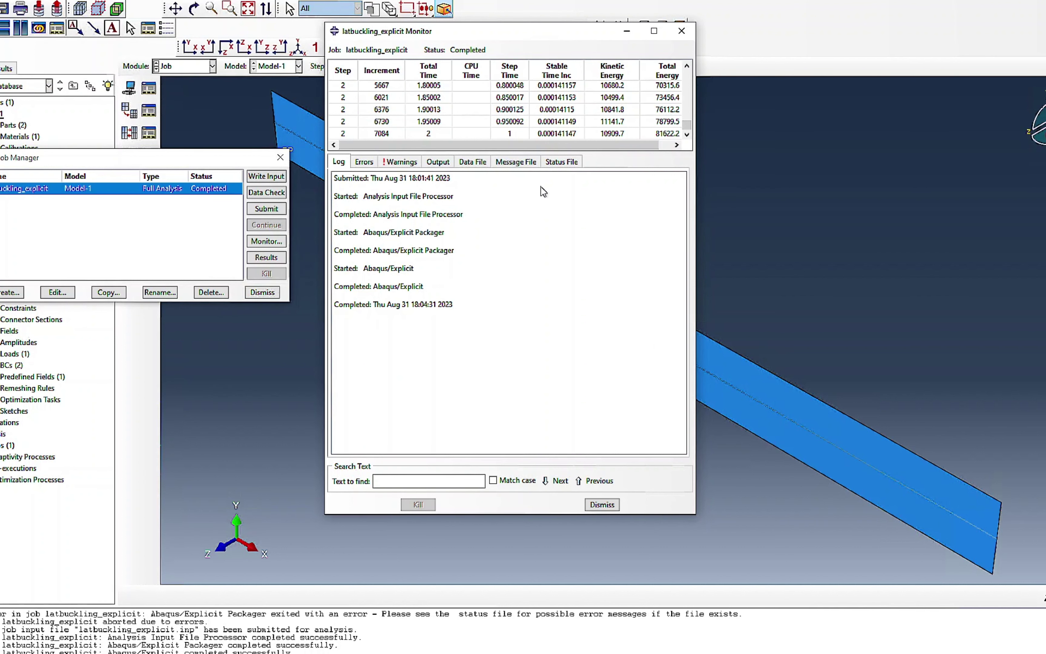
pyautogui.click(602, 505)
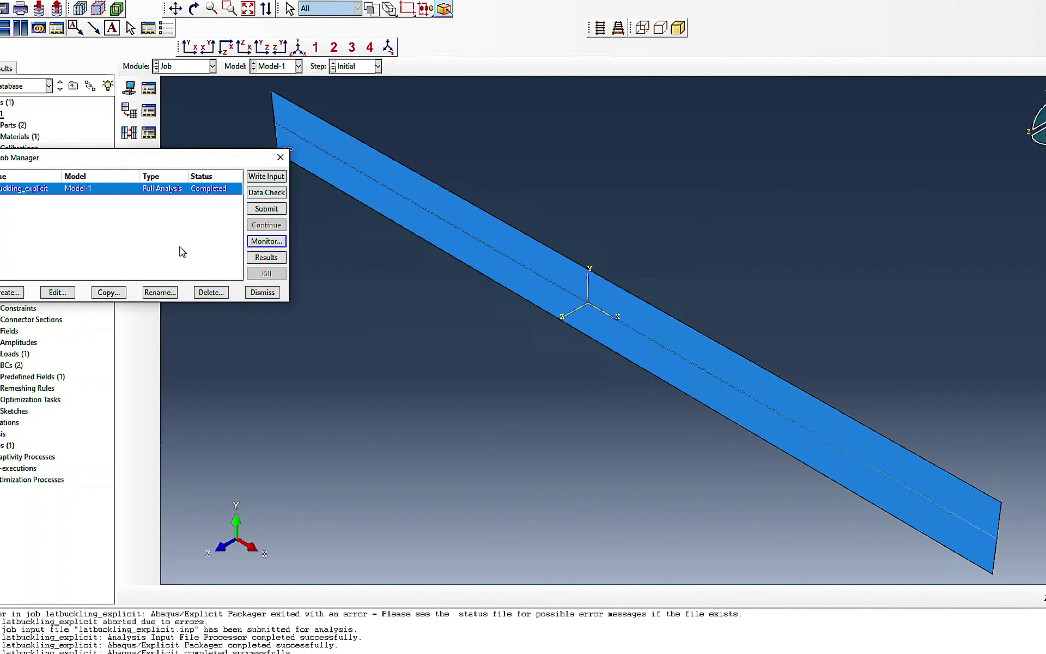
# Step: Open the latbuckling_explicit job's results and examine the meshed pipe lying on the rigid surface
pyautogui.click(258, 258)
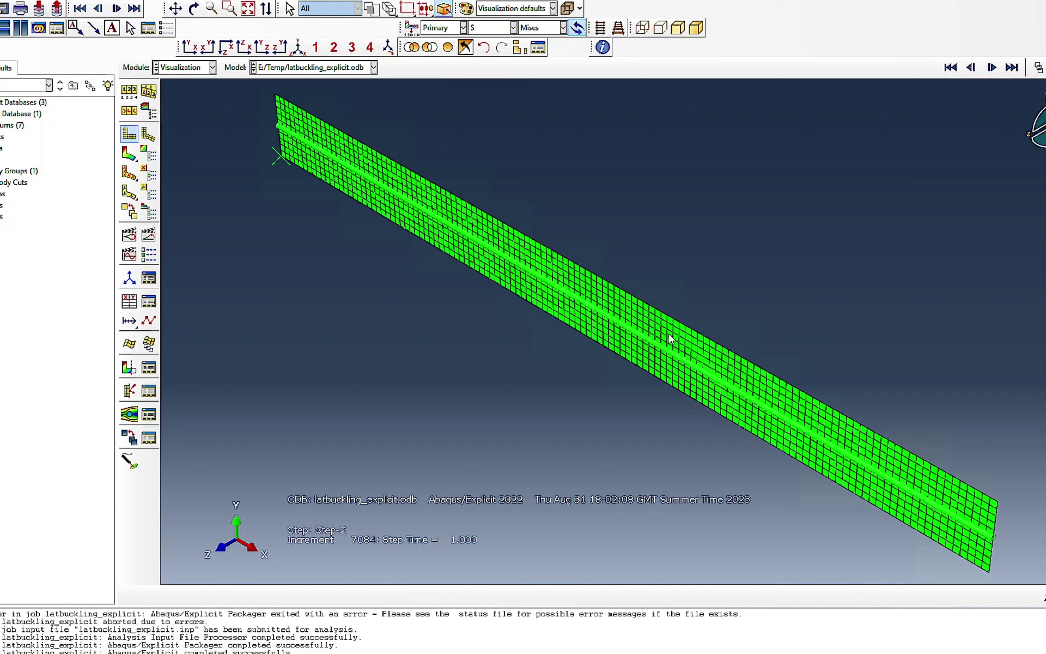
pyautogui.scroll(5, 998, 558)
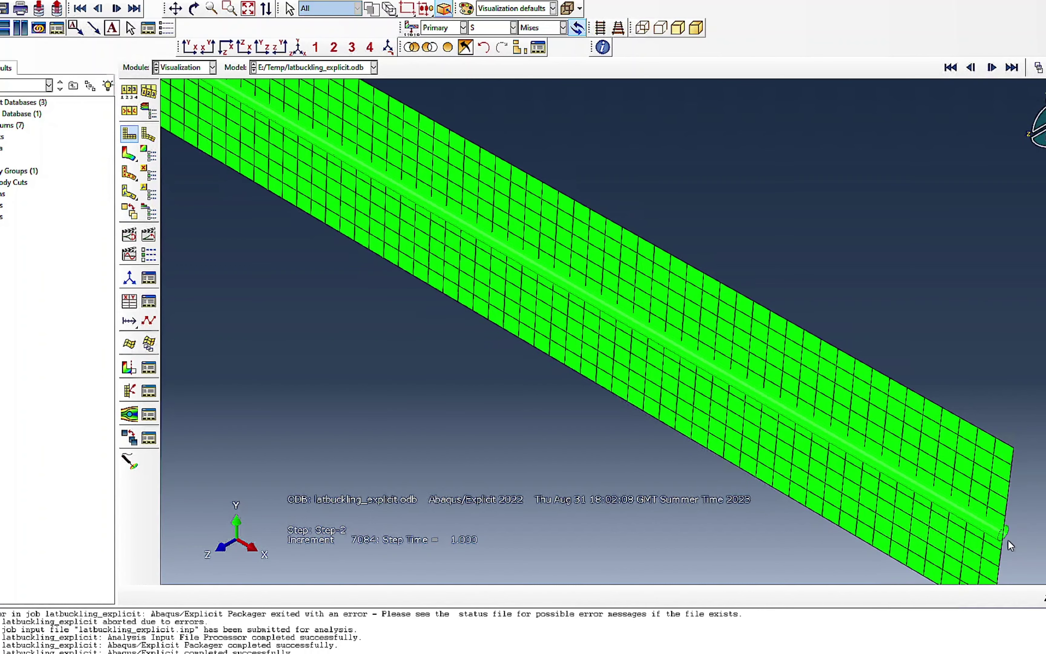
pyautogui.scroll(-5, 997, 543)
pyautogui.scroll(1, 869, 498)
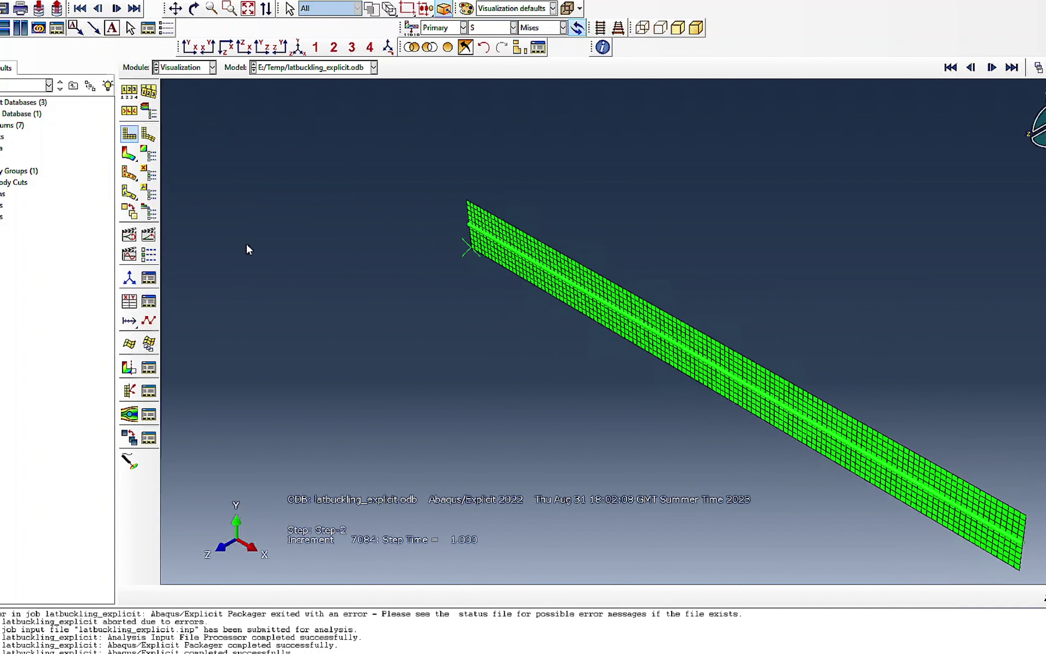
# Step: Plot the Mises stress contours on the deformed shape and examine the buckled pipe up close from an oblique angle
pyautogui.click(129, 154)
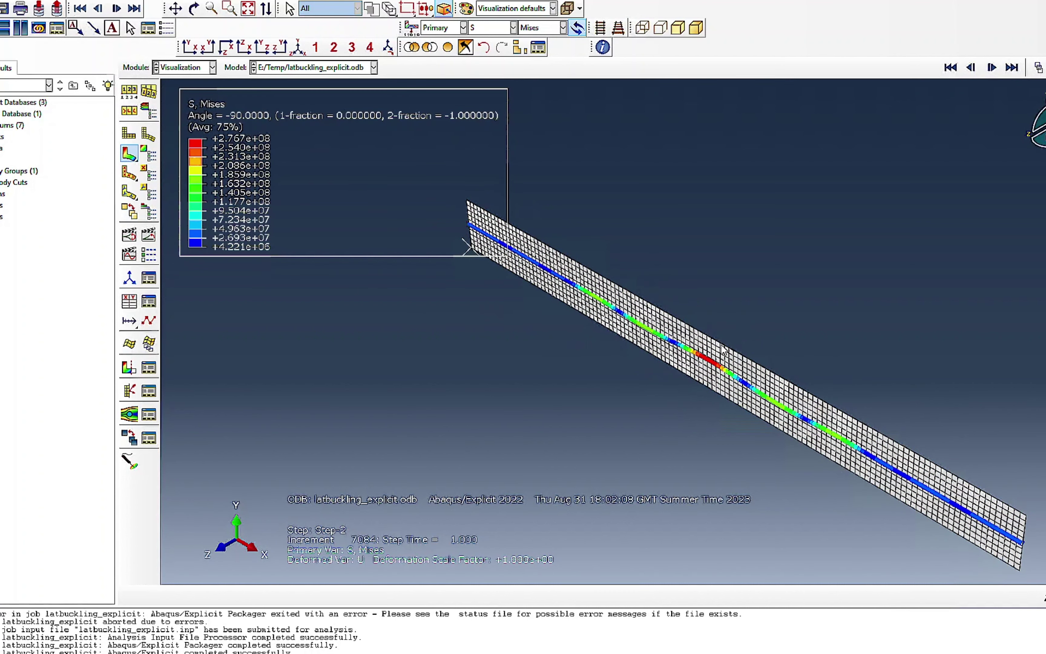
pyautogui.click(194, 8)
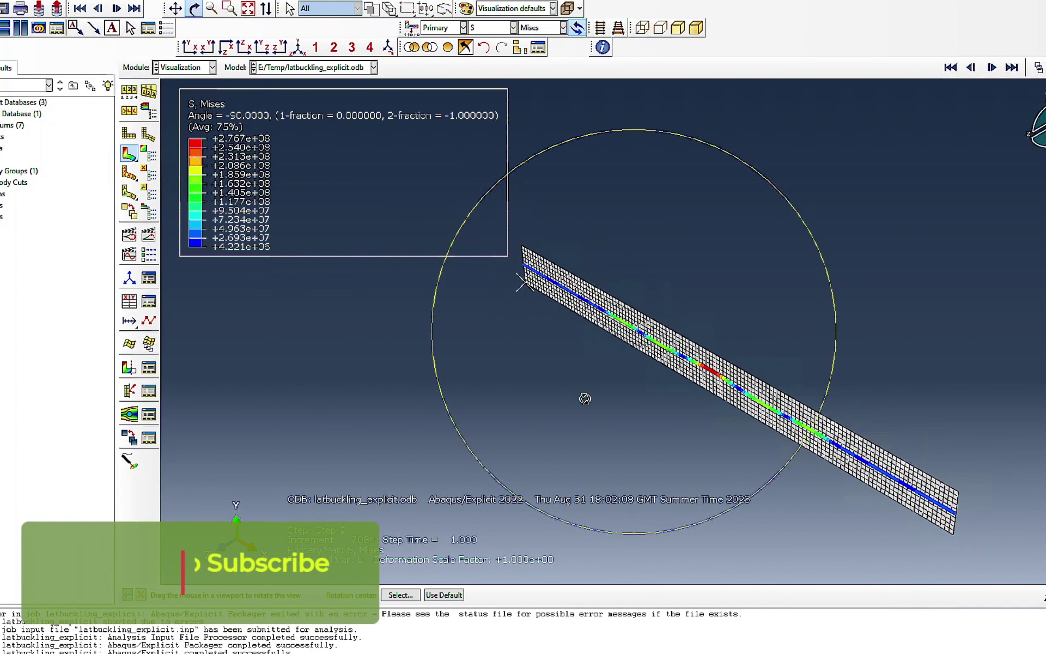
pyautogui.moveTo(675, 341); pyautogui.dragTo(709, 475)
pyautogui.moveTo(886, 541); pyautogui.dragTo(863, 451)
pyautogui.scroll(-2, 864, 451)
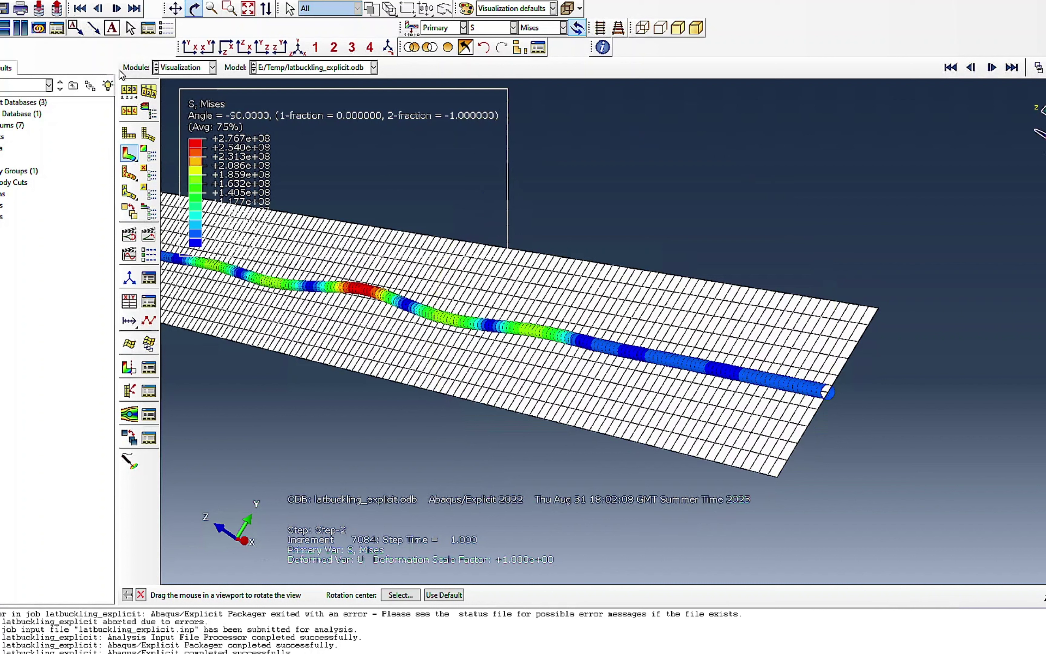
# Step: Set the rendered beam profile scale factor to 1 in the ODB display options
pyautogui.click(97, 1)
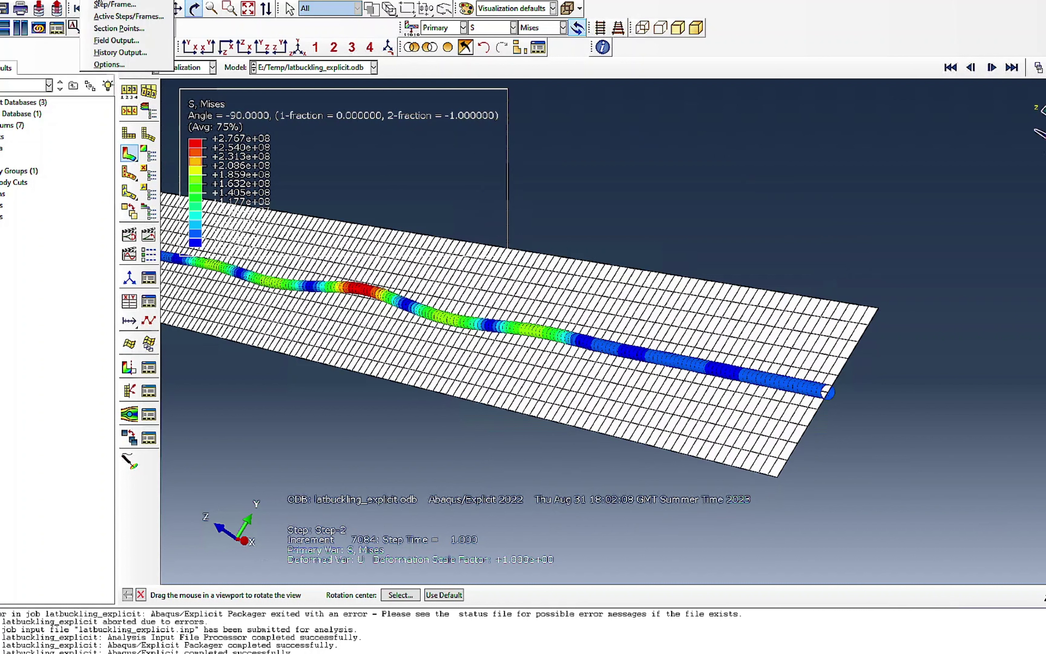
pyautogui.moveTo(69, 1)
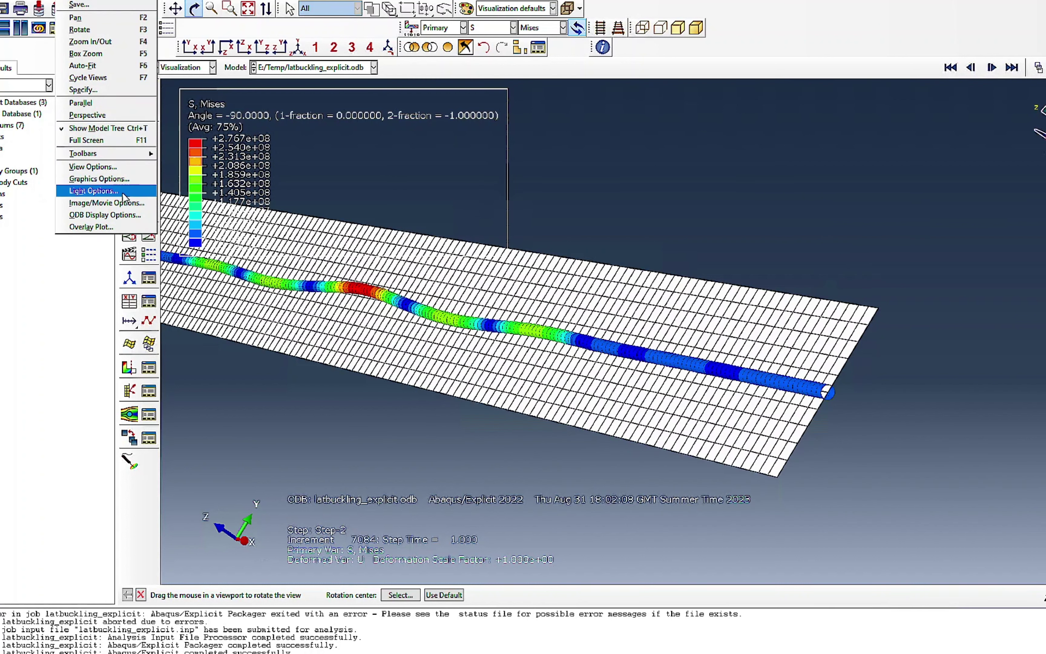
pyautogui.click(121, 214)
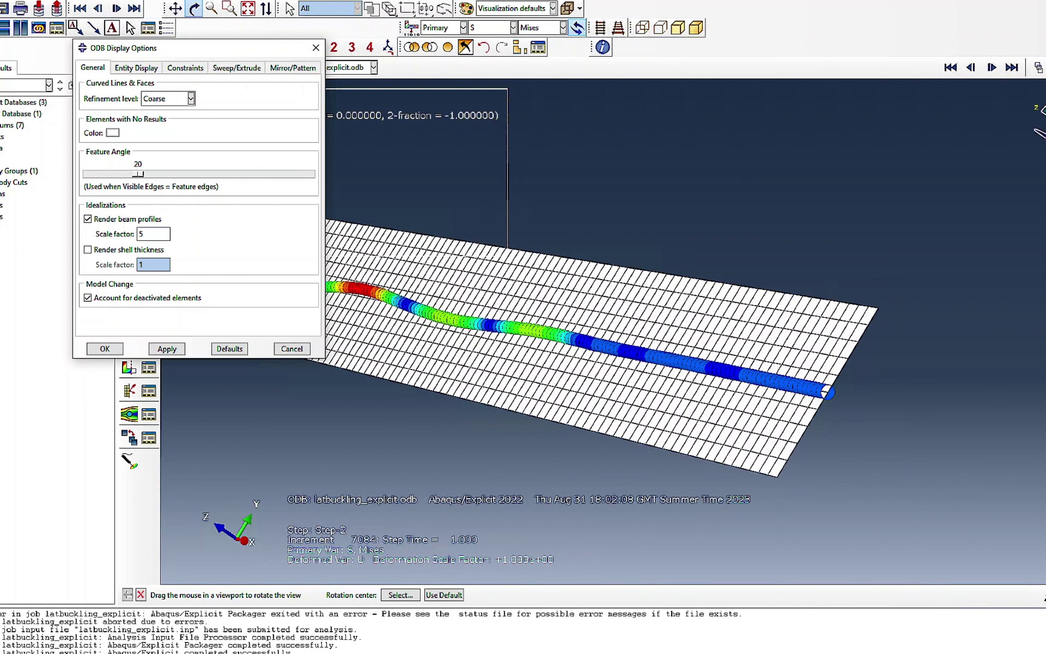
pyautogui.write('1')
pyautogui.click(167, 348)
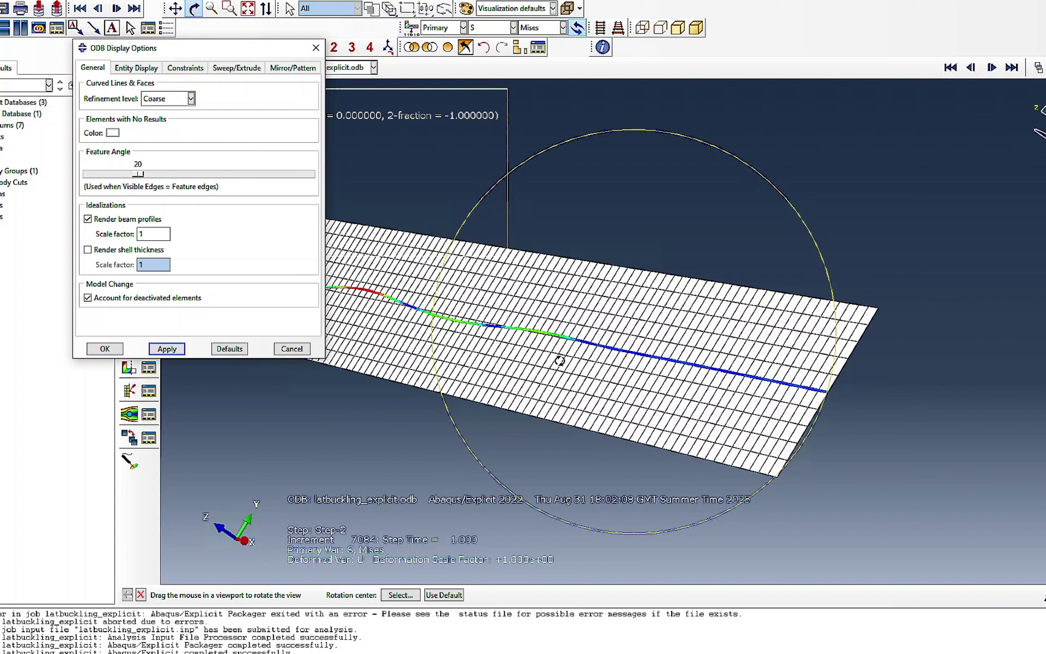
# Step: Switch beam profile rendering off and back on, and set its scale factor to 2 in the ODB display options
pyautogui.click(106, 220)
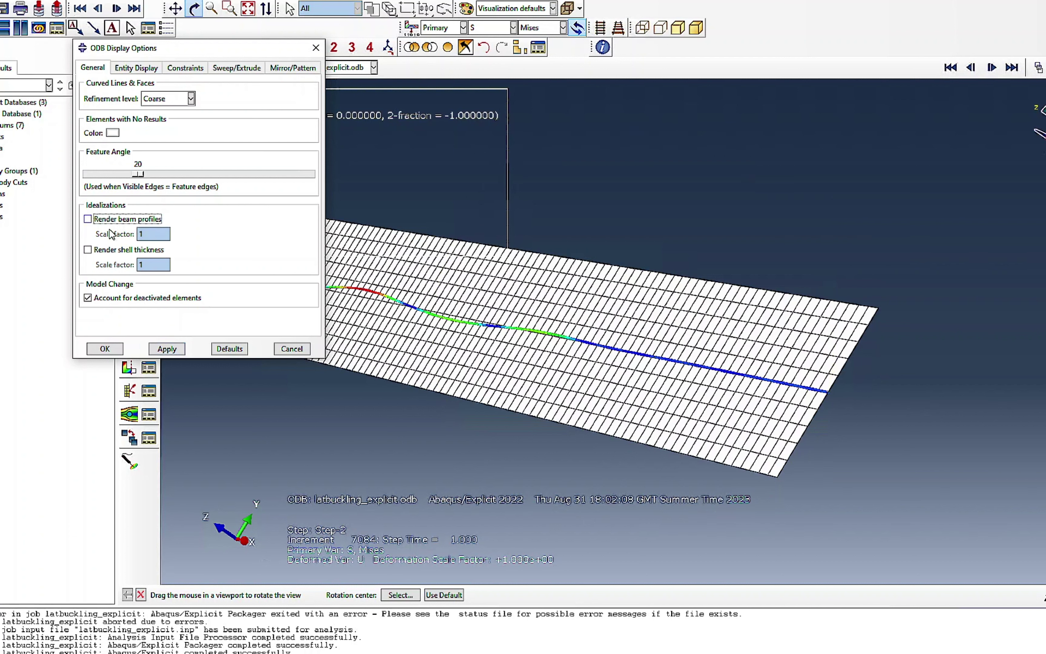
pyautogui.click(166, 349)
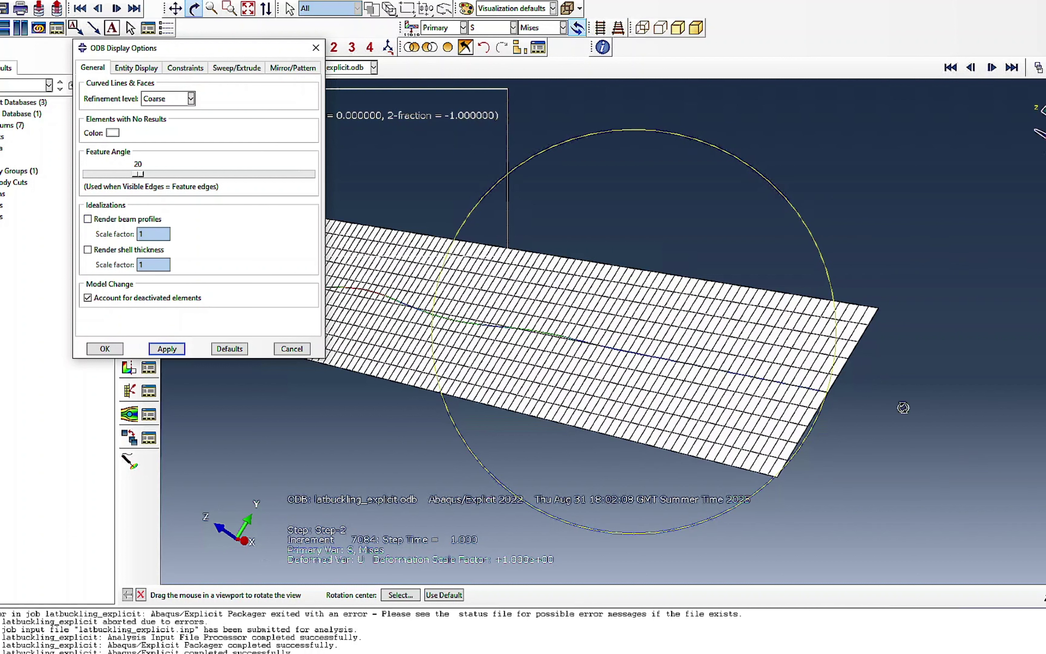
pyautogui.click(88, 219)
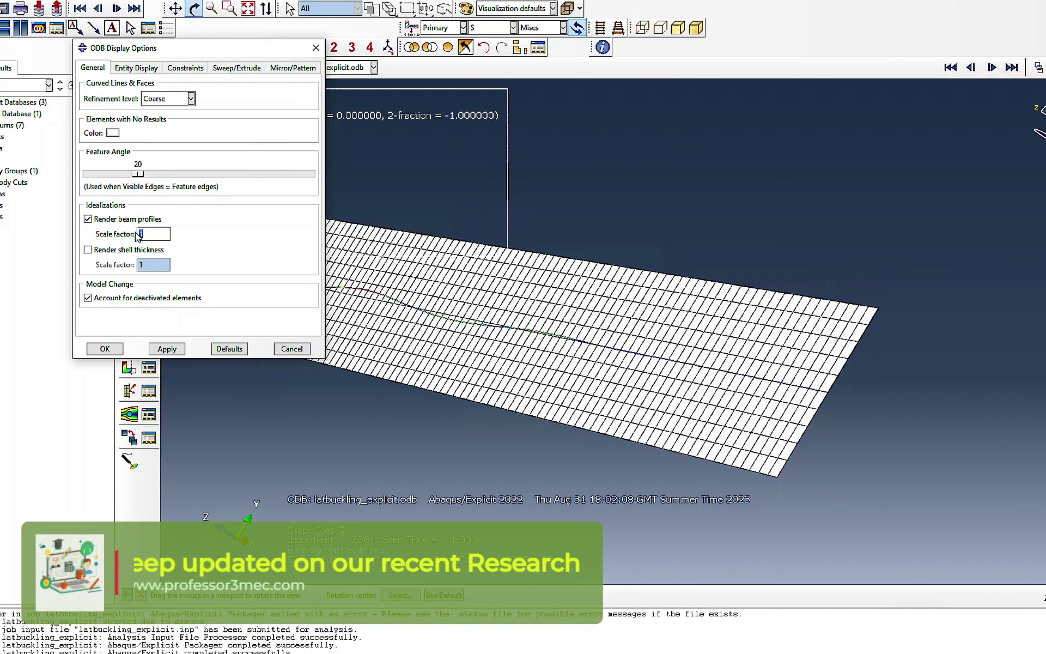
pyautogui.press('BackSpace')
pyautogui.write('2')
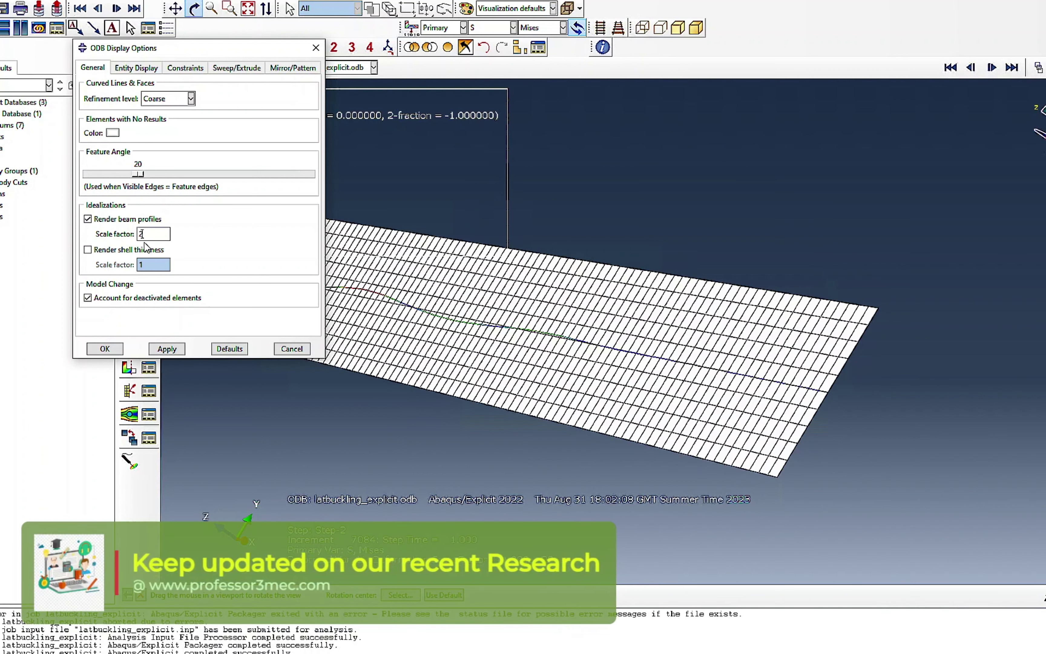
pyautogui.click(160, 351)
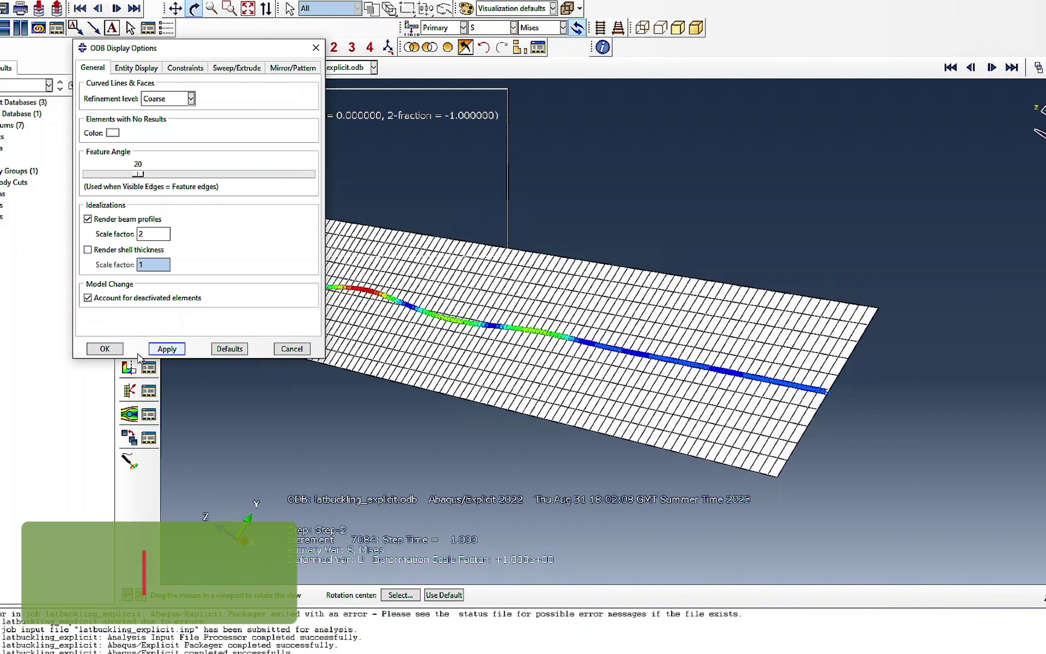
pyautogui.click(105, 348)
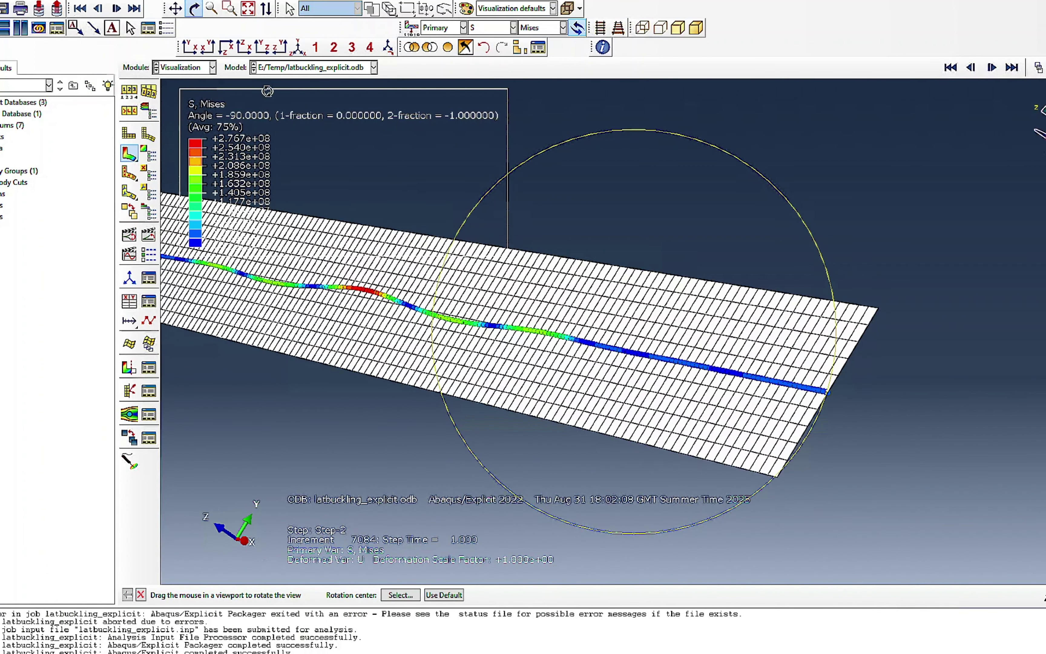
# Step: Examine the whole buckled pipe with contours of temperature (TEMP) and of displacement magnitude (U)
pyautogui.moveTo(363, 299); pyautogui.dragTo(549, 311)
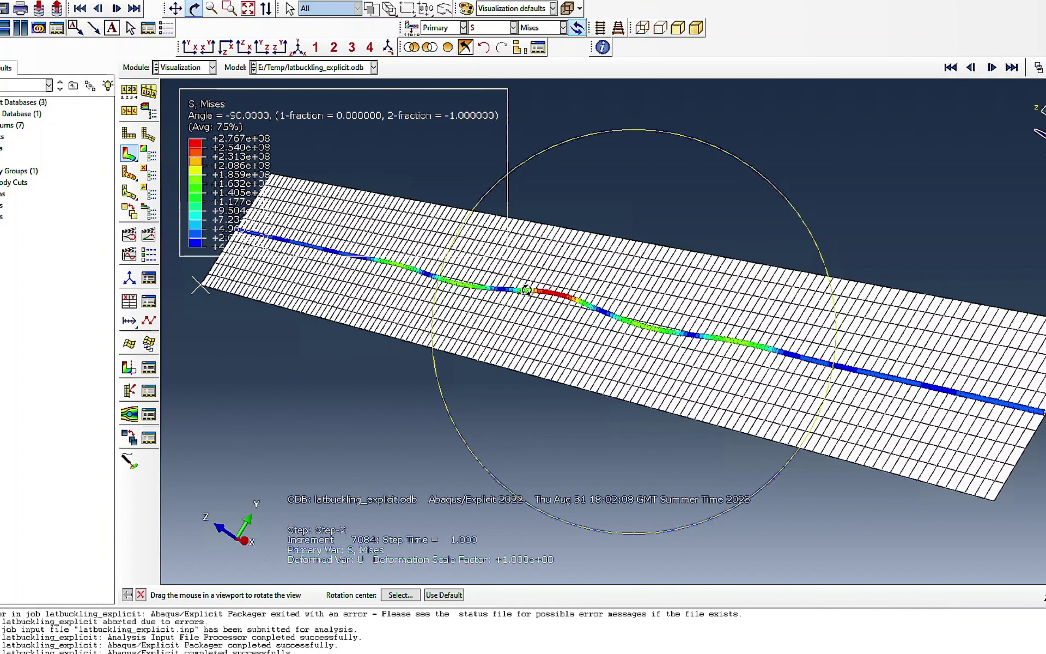
pyautogui.click(477, 31)
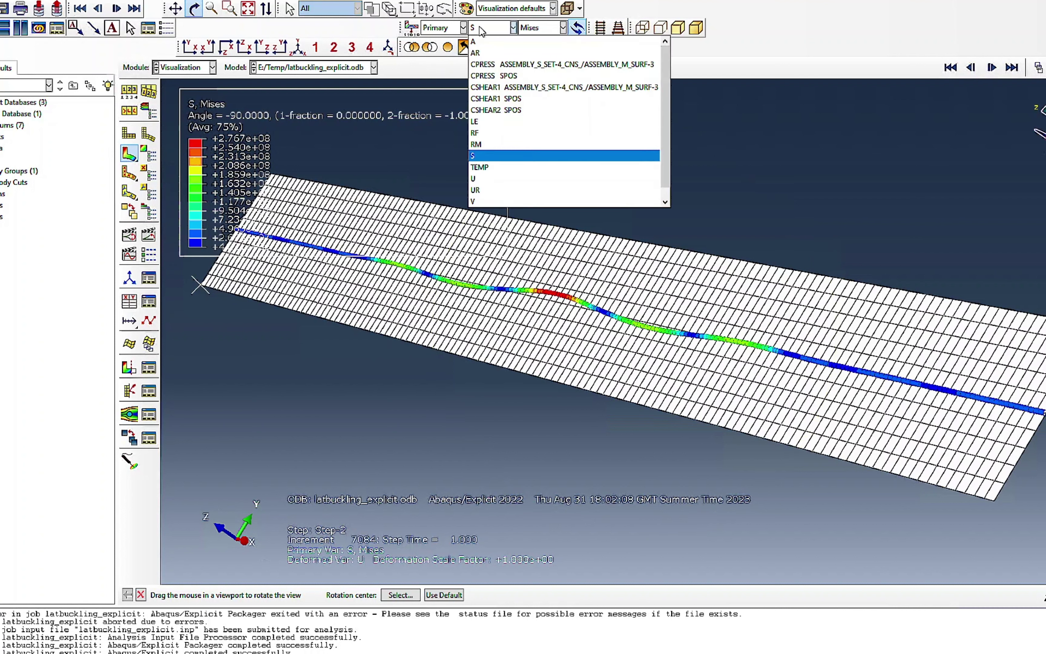
pyautogui.click(505, 167)
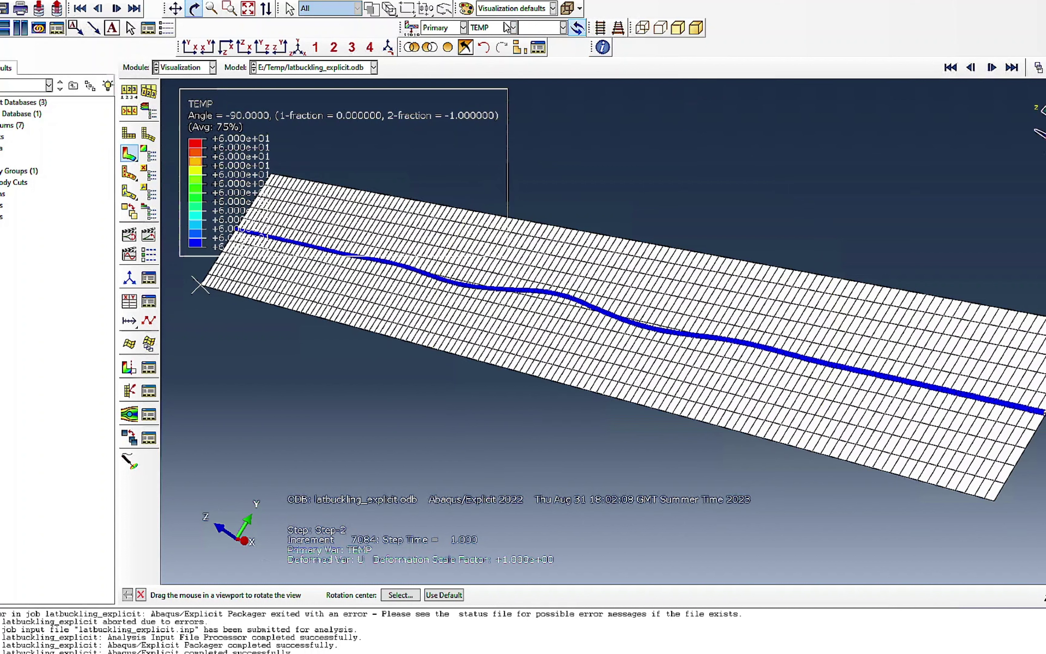
pyautogui.click(513, 28)
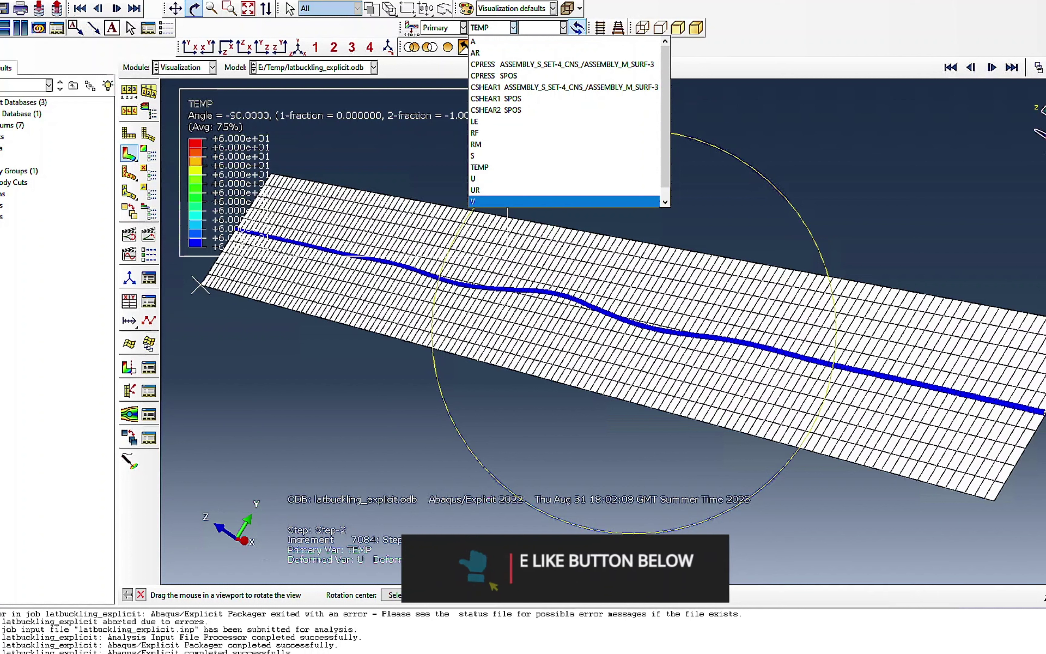
pyautogui.click(497, 180)
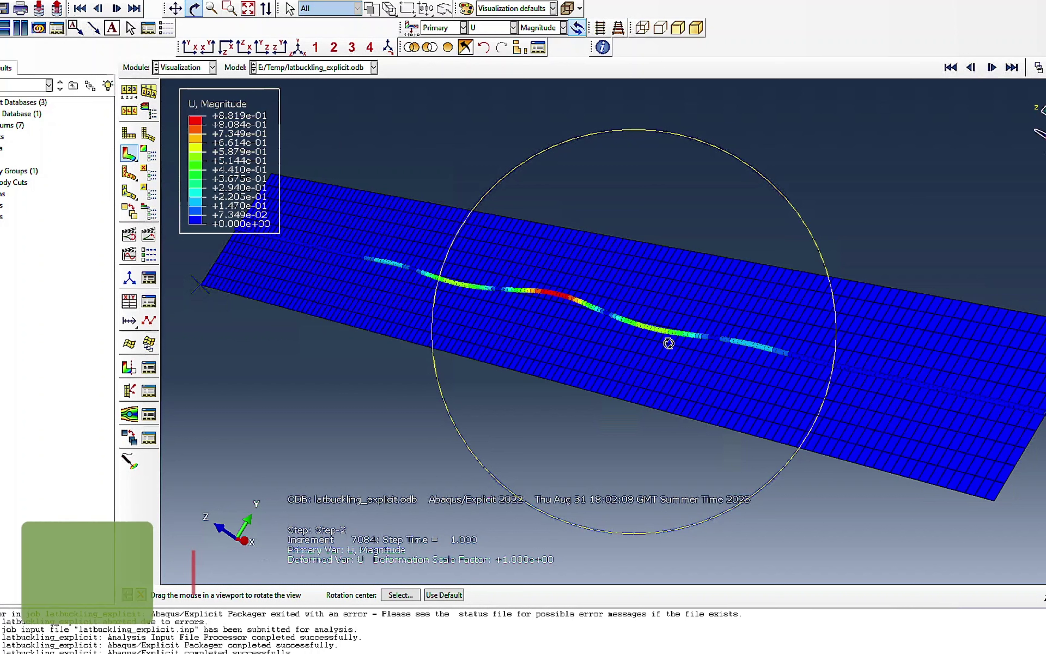
# Step: Set the time period of Step-1 to 10 and of Step-2 to 25 in the Step module
pyautogui.click(187, 68)
pyautogui.click(181, 115)
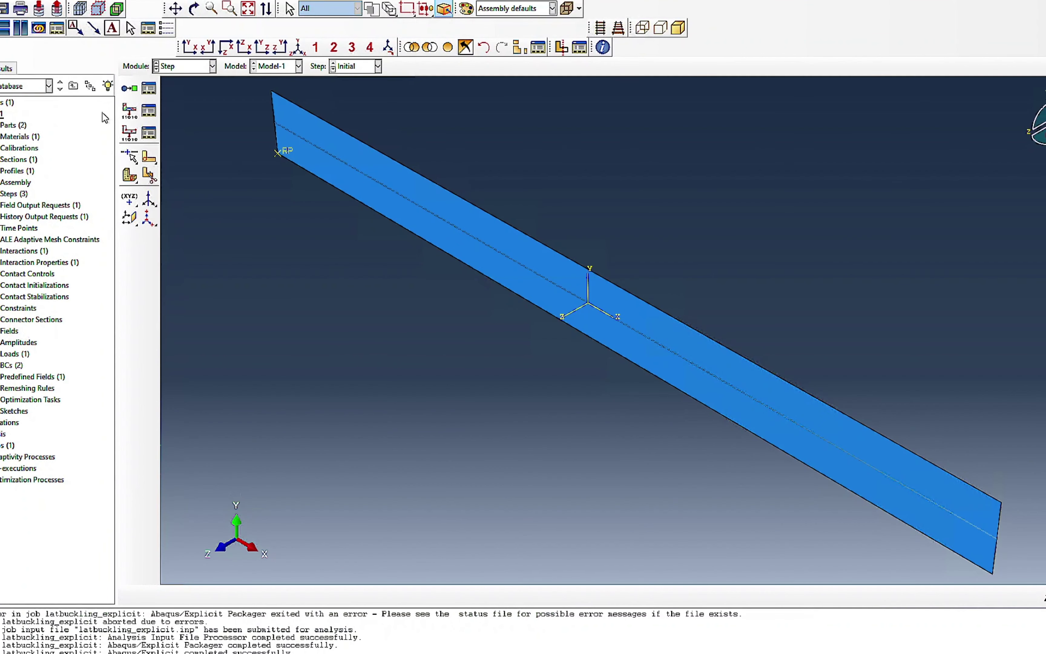
pyautogui.click(148, 89)
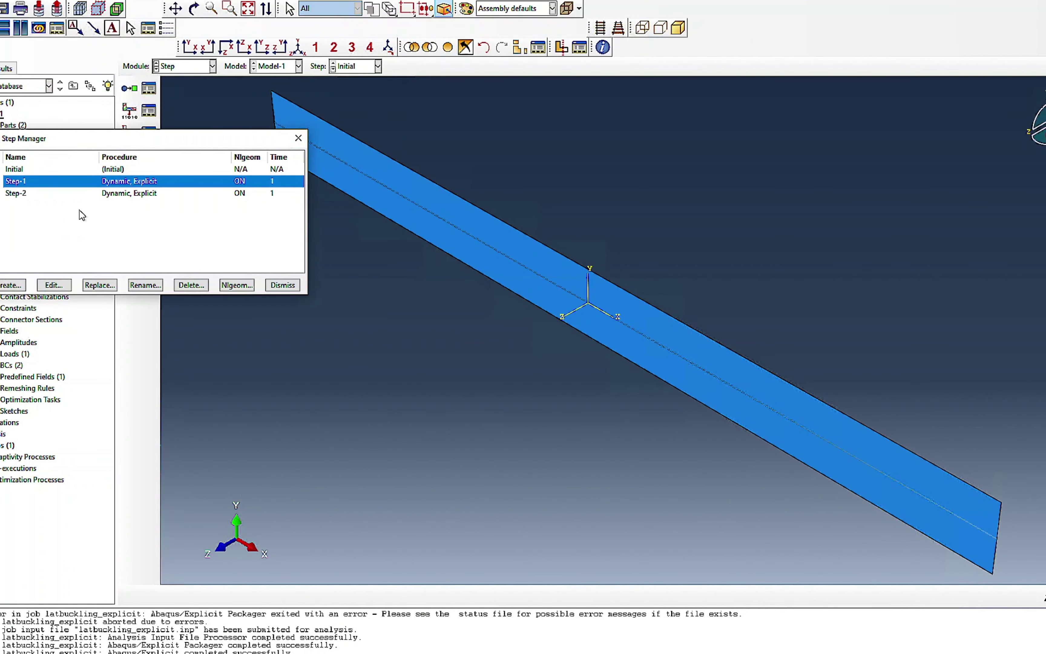
pyautogui.doubleClick(154, 182)
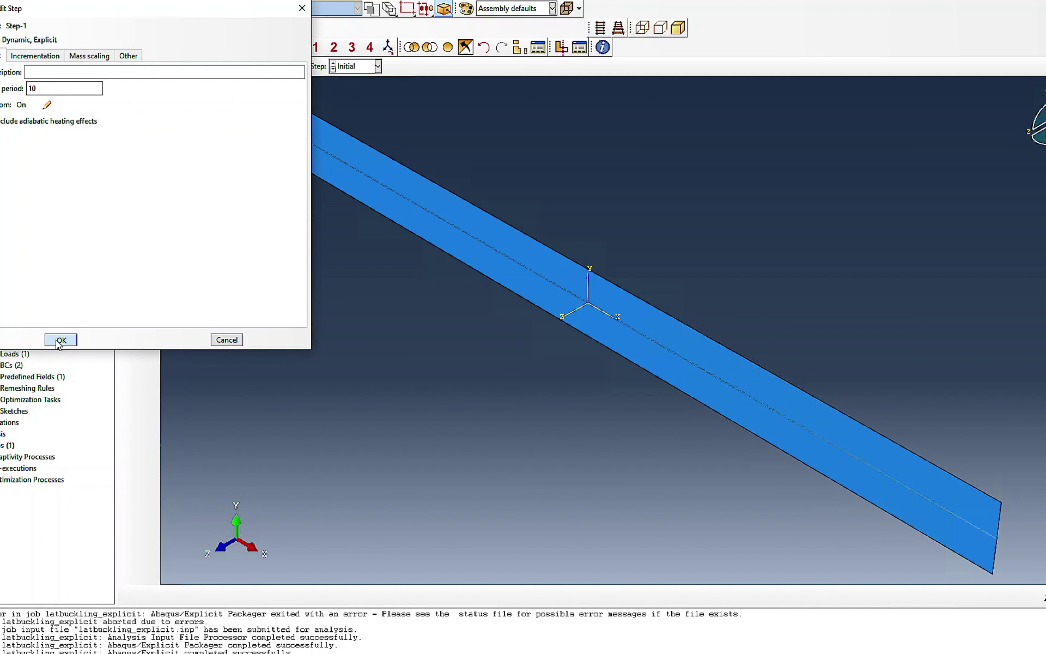
pyautogui.click(60, 340)
pyautogui.doubleClick(154, 196)
pyautogui.click(60, 340)
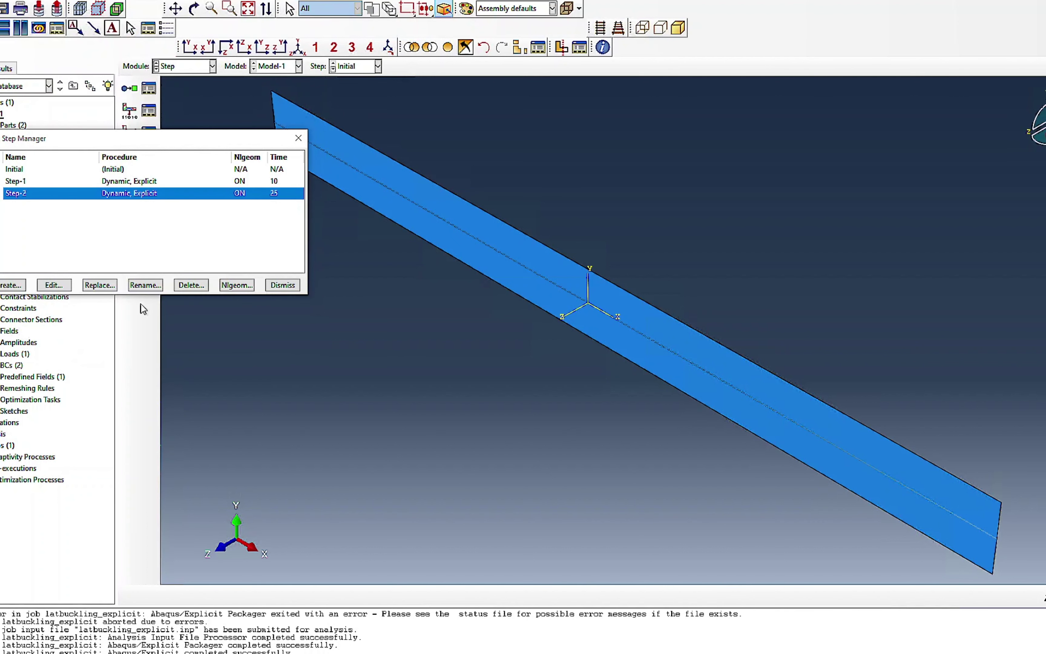
pyautogui.click(276, 287)
# Step: Review the temperature predefined field's definition in Step-2 and in the Initial step within the Load module
pyautogui.click(201, 66)
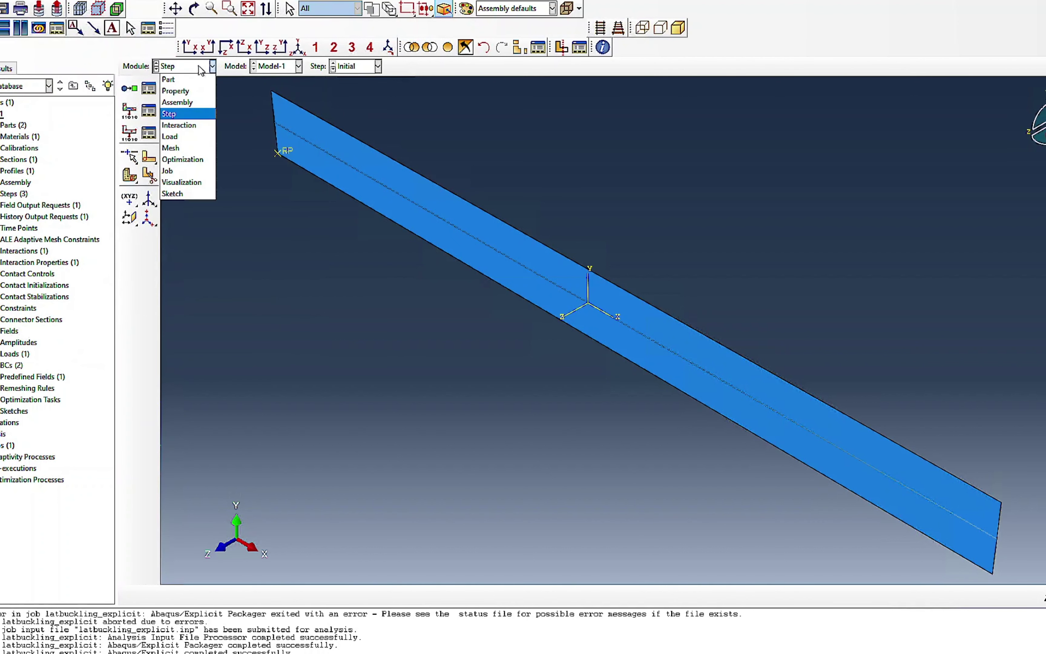
pyautogui.click(193, 137)
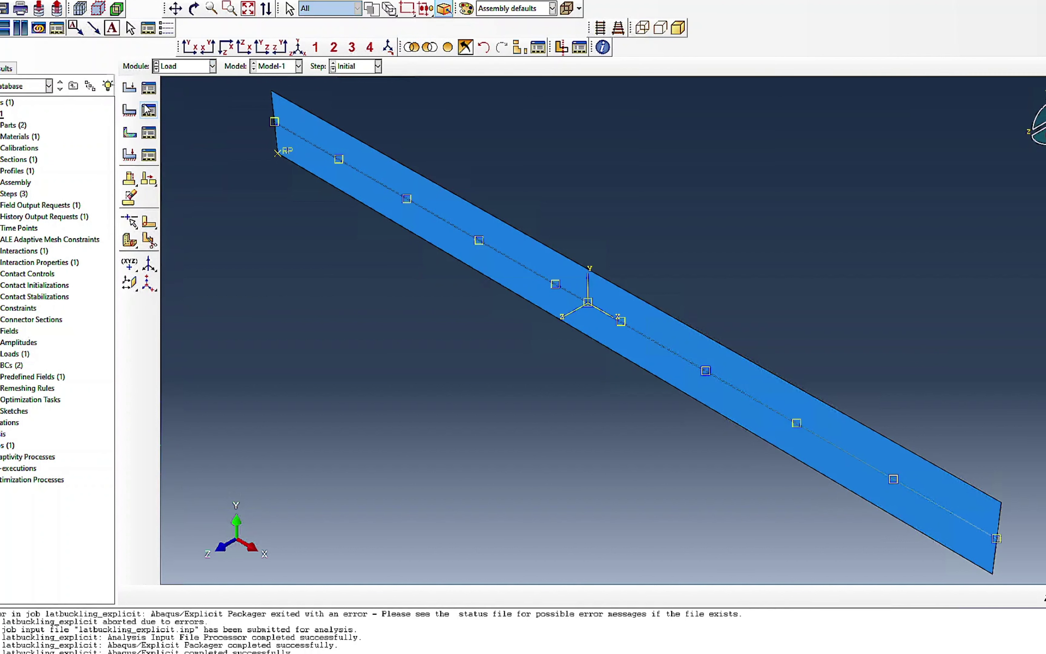
pyautogui.click(148, 132)
pyautogui.click(248, 125)
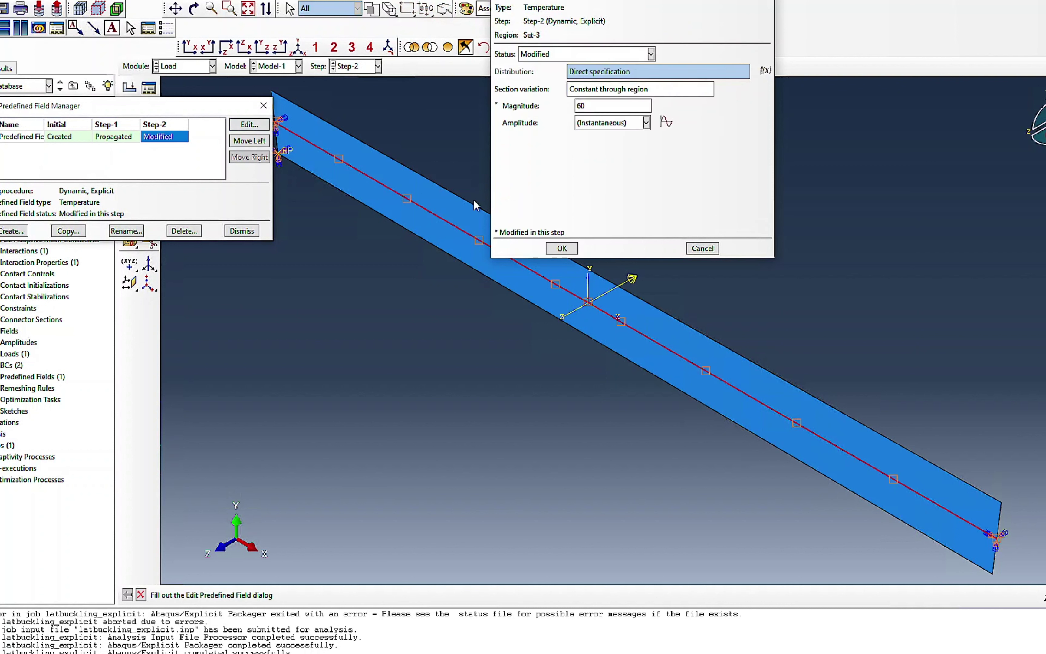
pyautogui.click(561, 248)
pyautogui.doubleClick(58, 138)
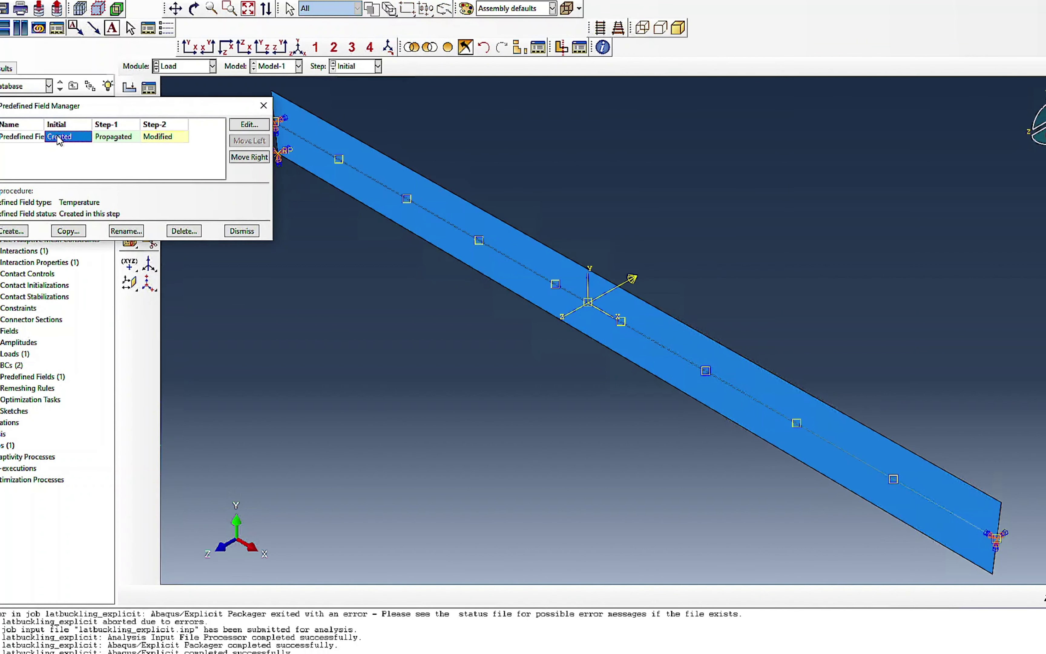
pyautogui.click(547, 223)
pyautogui.click(242, 231)
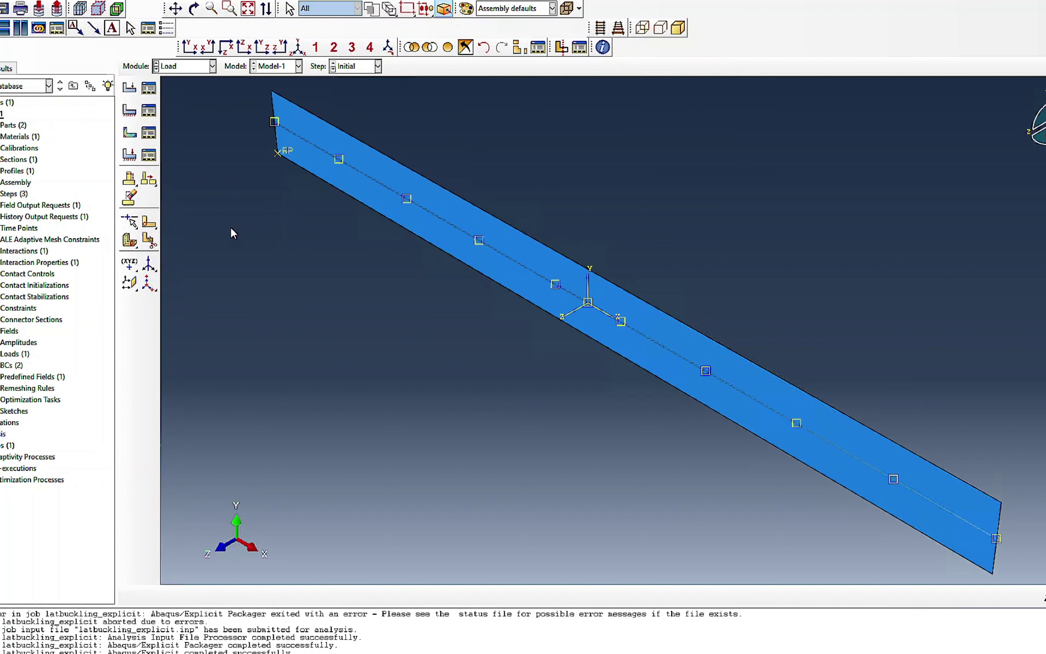
# Step: Move the gravity load's creation from Step-2 to Step-1 and close the load manager
pyautogui.click(149, 88)
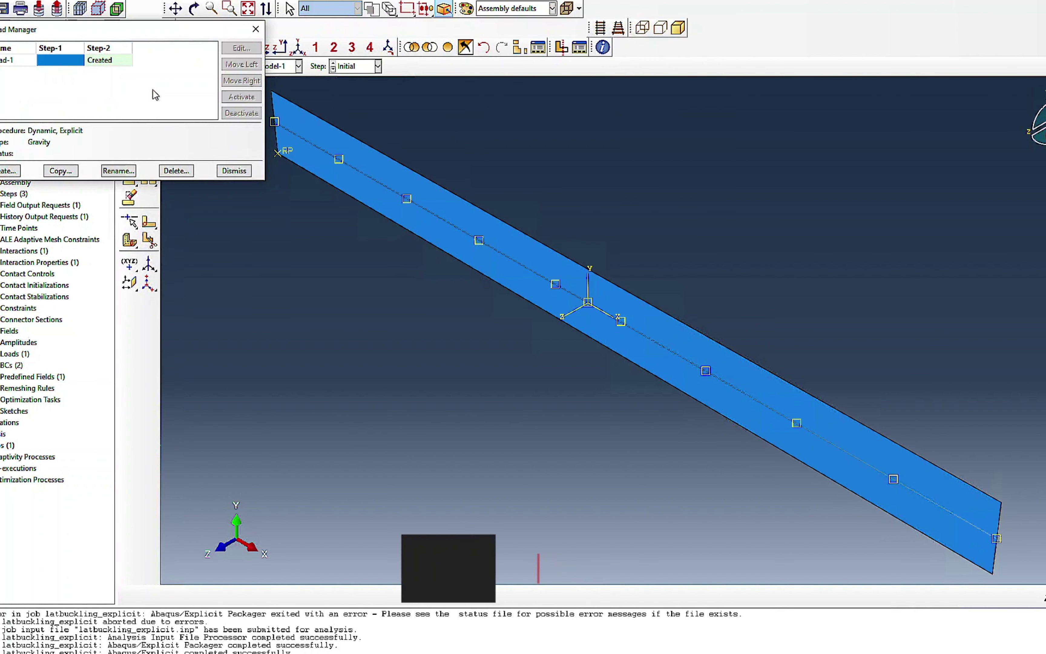
pyautogui.click(103, 63)
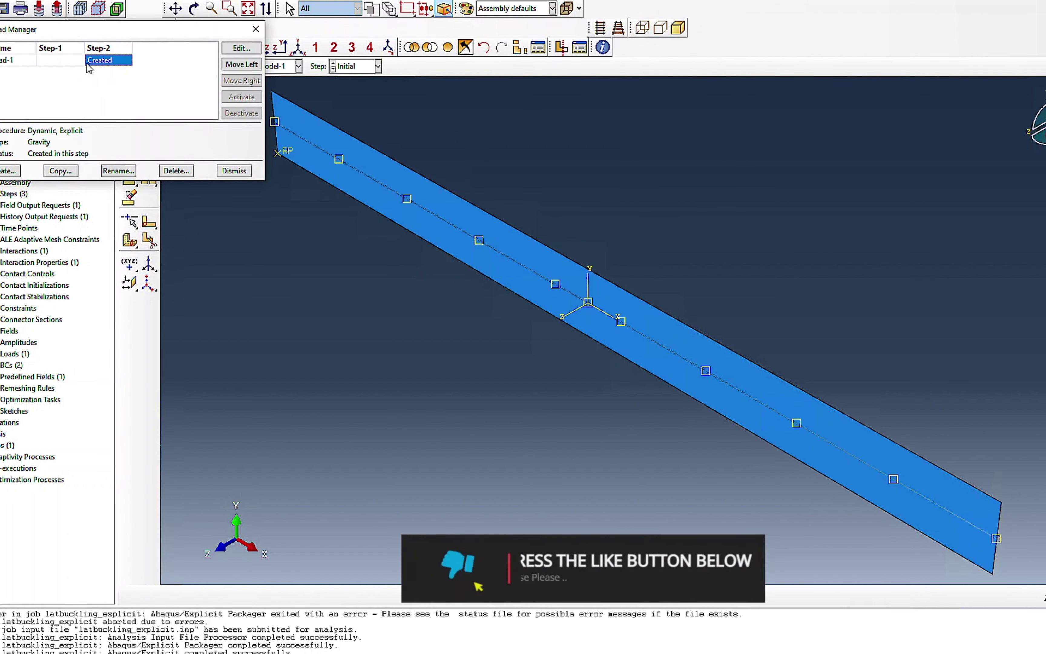
pyautogui.click(241, 47)
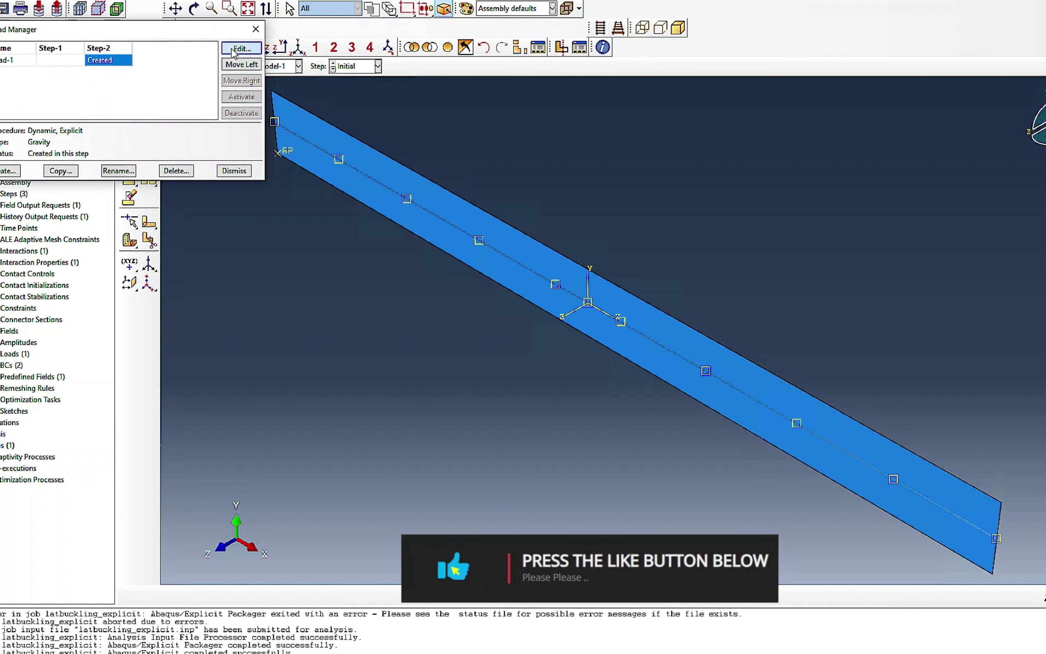
pyautogui.click(7, 200)
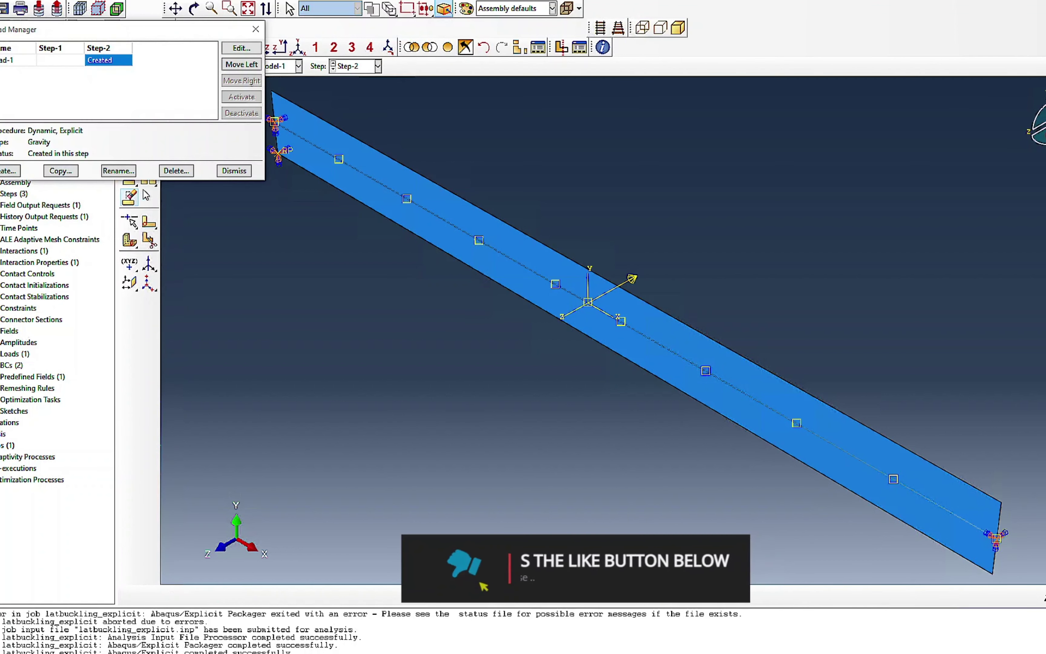
pyautogui.click(241, 64)
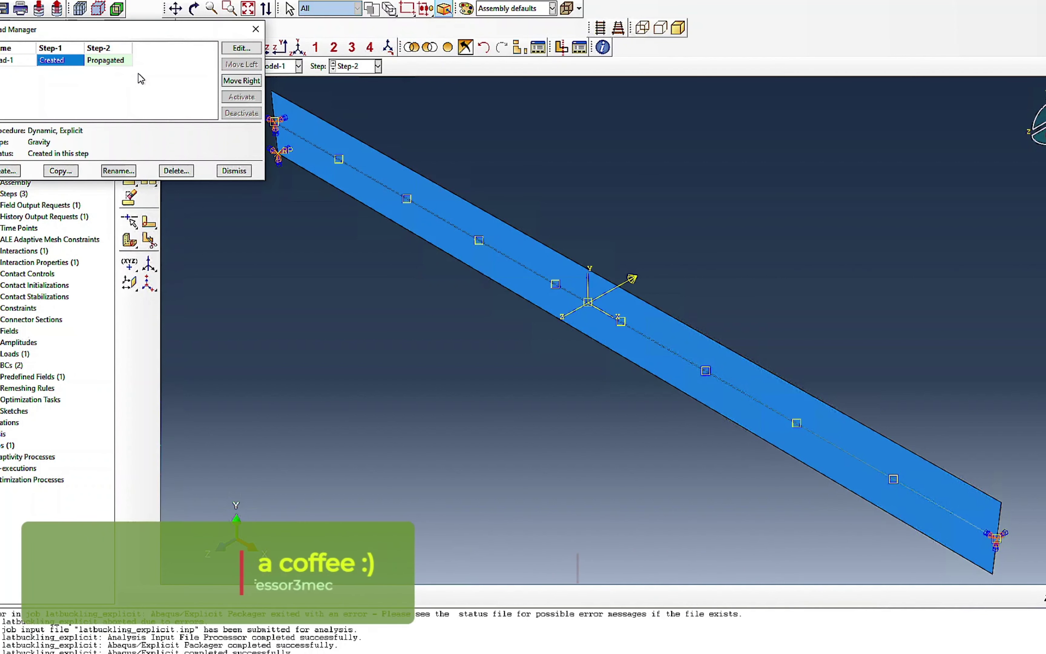
pyautogui.click(234, 170)
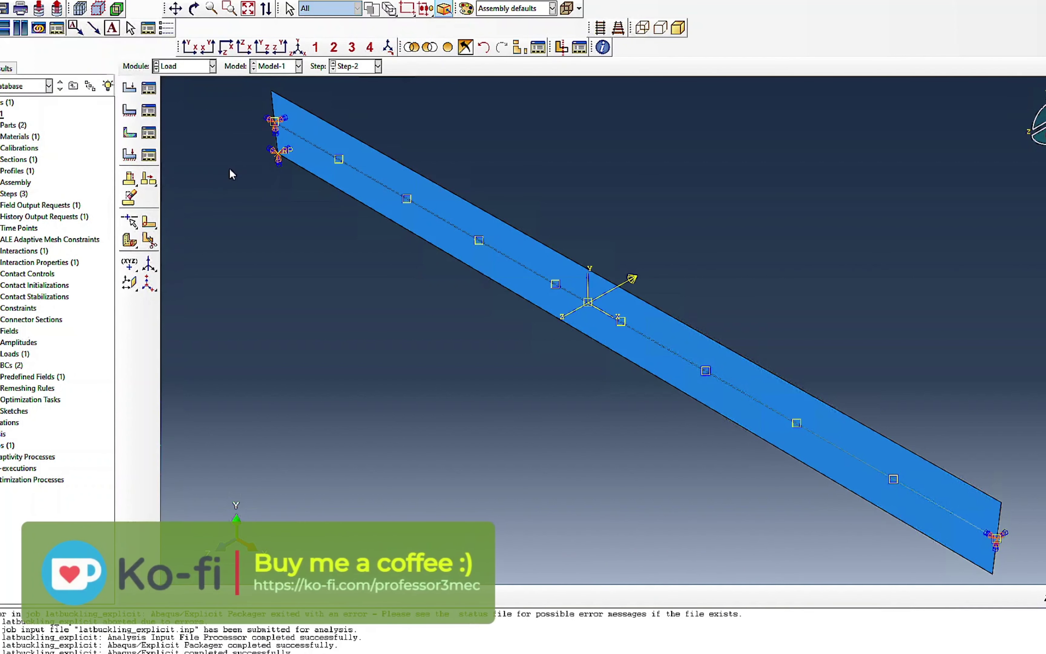
# Step: Check the gravity load's step assignments and the temperature predefined field's definition in Step-2
pyautogui.click(193, 67)
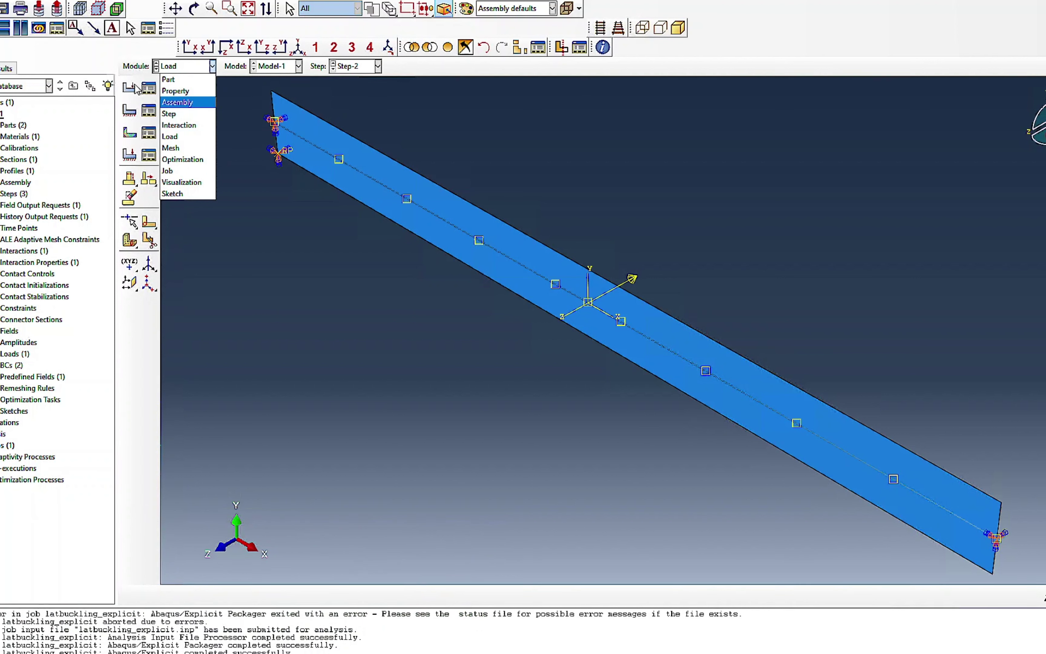
pyautogui.click(147, 89)
pyautogui.click(149, 88)
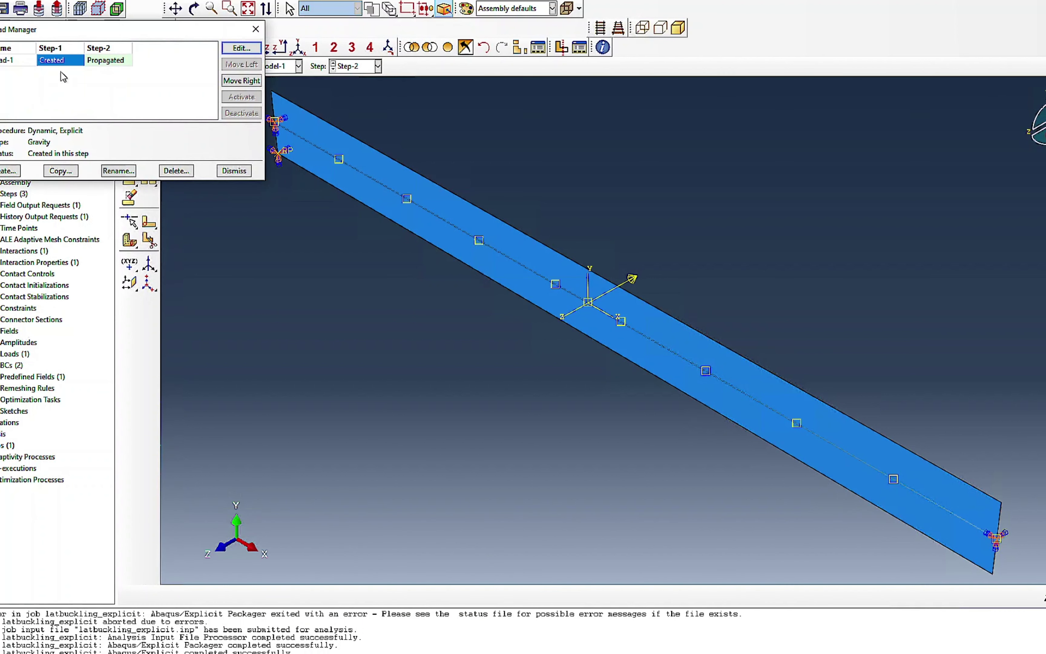
pyautogui.click(233, 170)
pyautogui.click(149, 134)
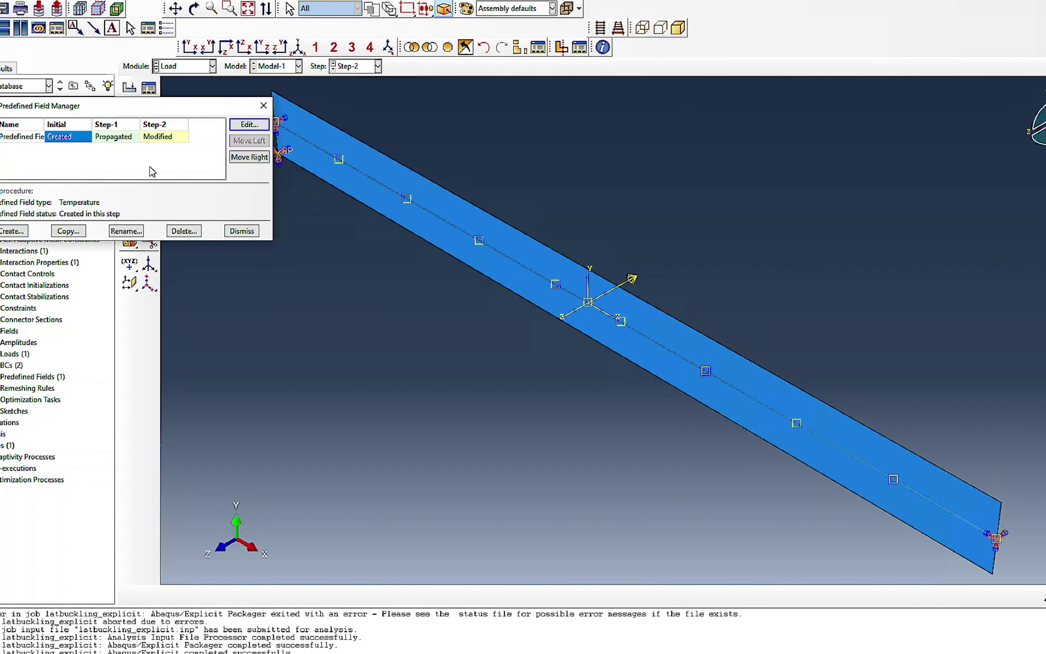
pyautogui.doubleClick(159, 138)
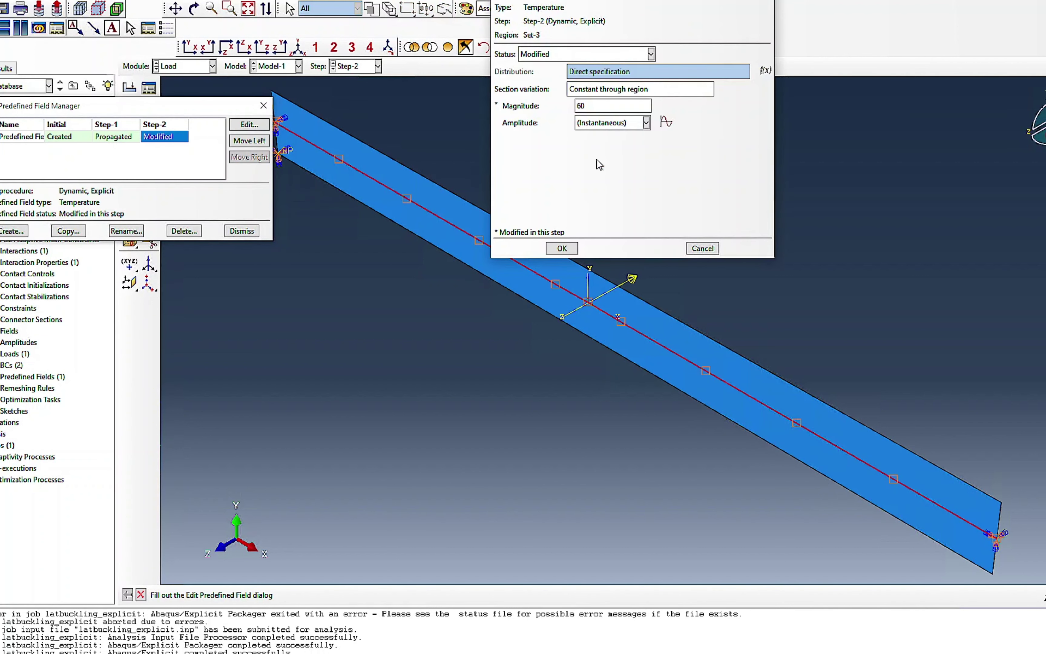
pyautogui.click(558, 250)
pyautogui.click(245, 233)
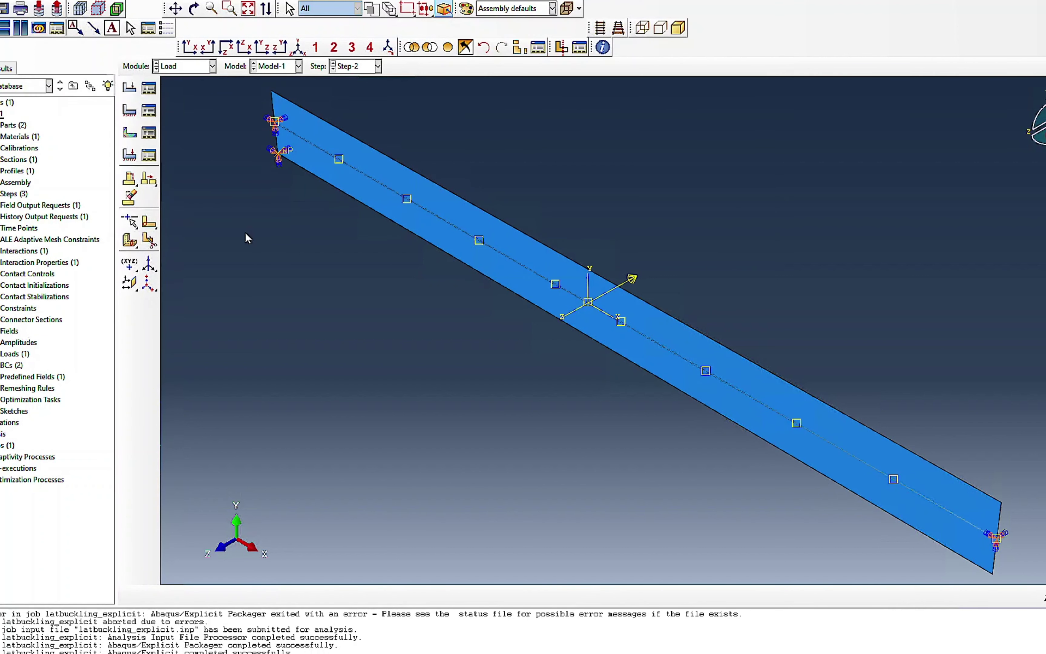
# Step: Submit the latbuckling_explicit job again in the Job module, overwriting its previous files, and check its progress in the job monitor
pyautogui.click(183, 68)
pyautogui.click(175, 168)
pyautogui.click(149, 88)
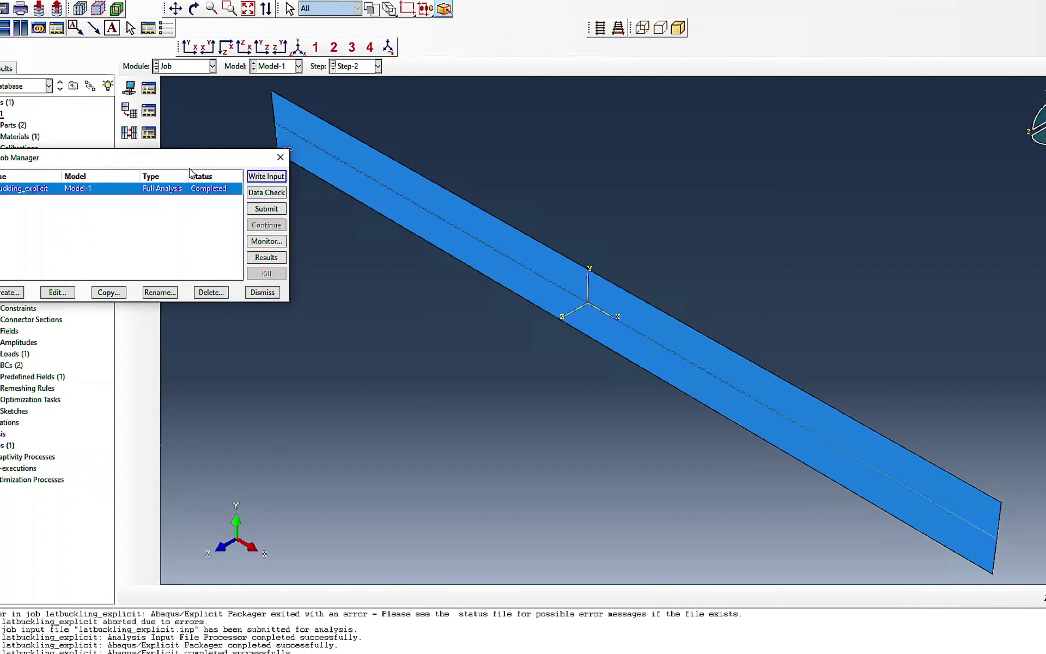
pyautogui.click(266, 206)
pyautogui.click(635, 113)
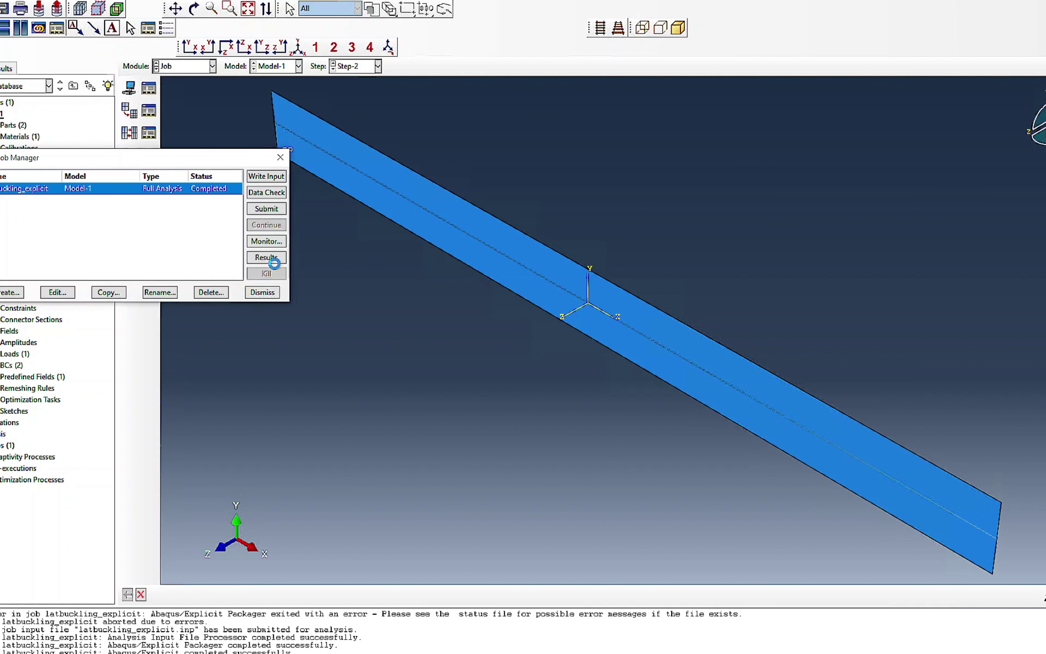
pyautogui.click(265, 241)
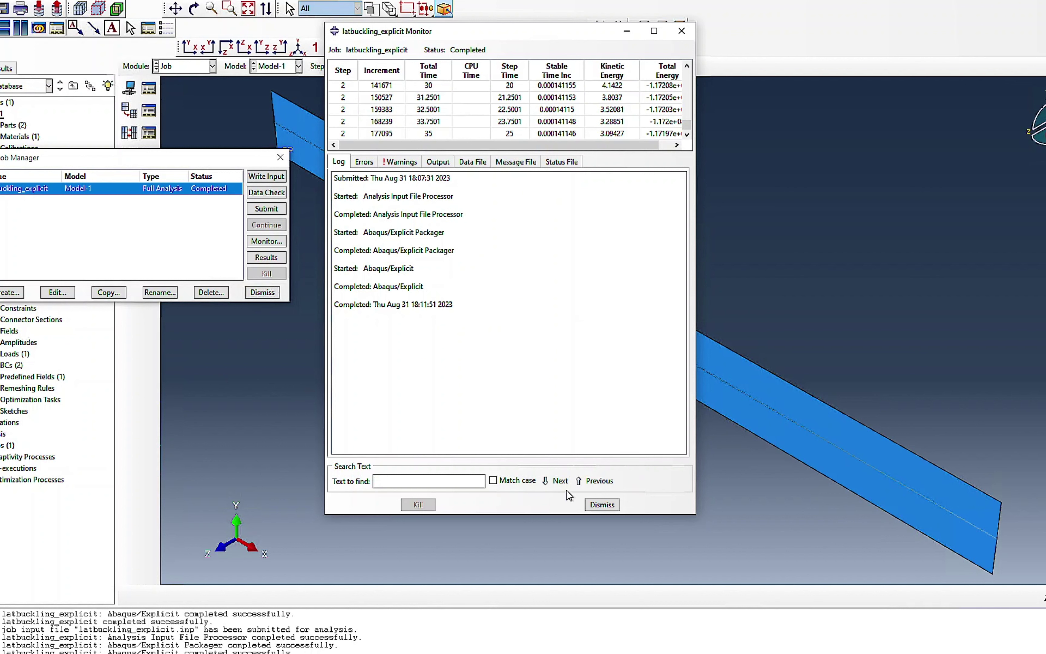
pyautogui.click(591, 505)
# Step: Open the latbuckling_explicit results and plot temperature (TEMP) contours on the deformed shape
pyautogui.click(256, 261)
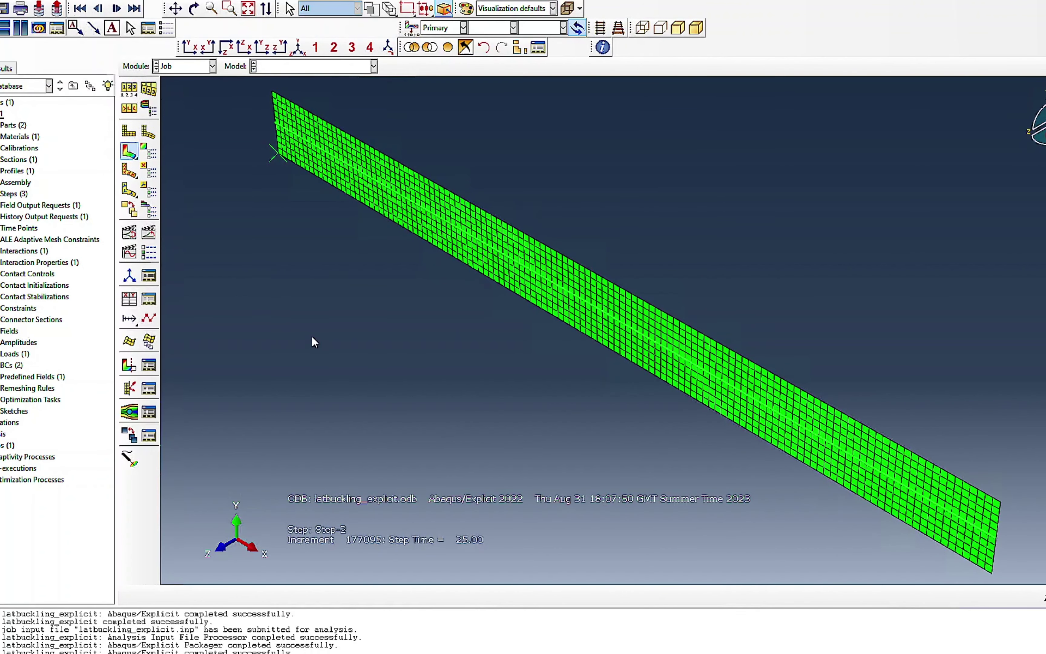
pyautogui.click(132, 156)
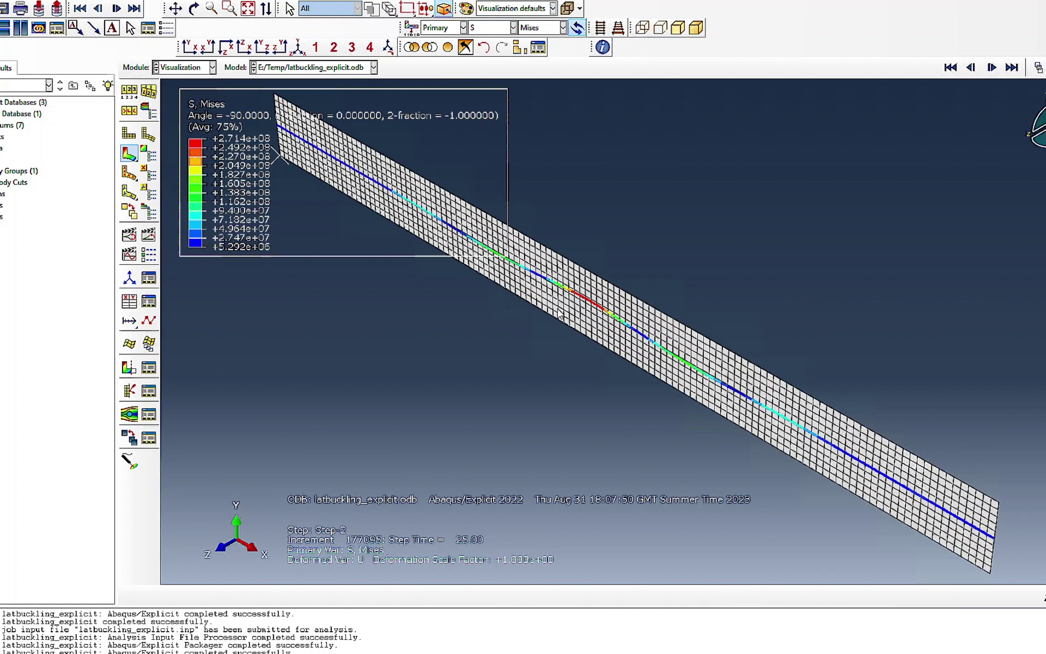
pyautogui.click(481, 30)
pyautogui.click(495, 167)
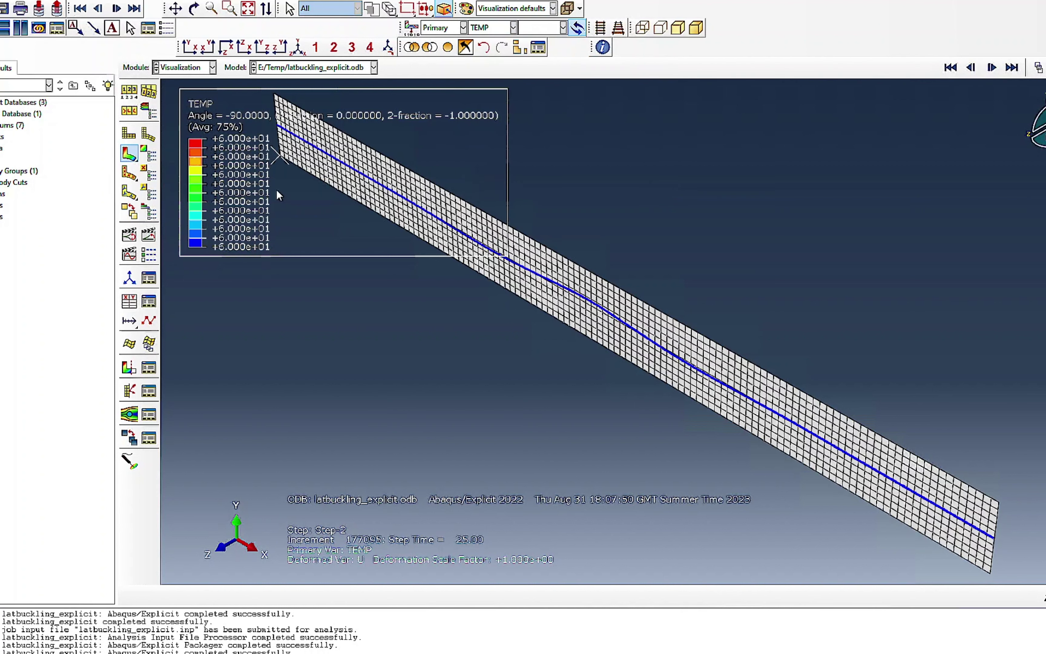
# Step: Contour the displacement magnitude (U) on the deformed model and switch to its U2 component
pyautogui.click(500, 29)
pyautogui.click(484, 180)
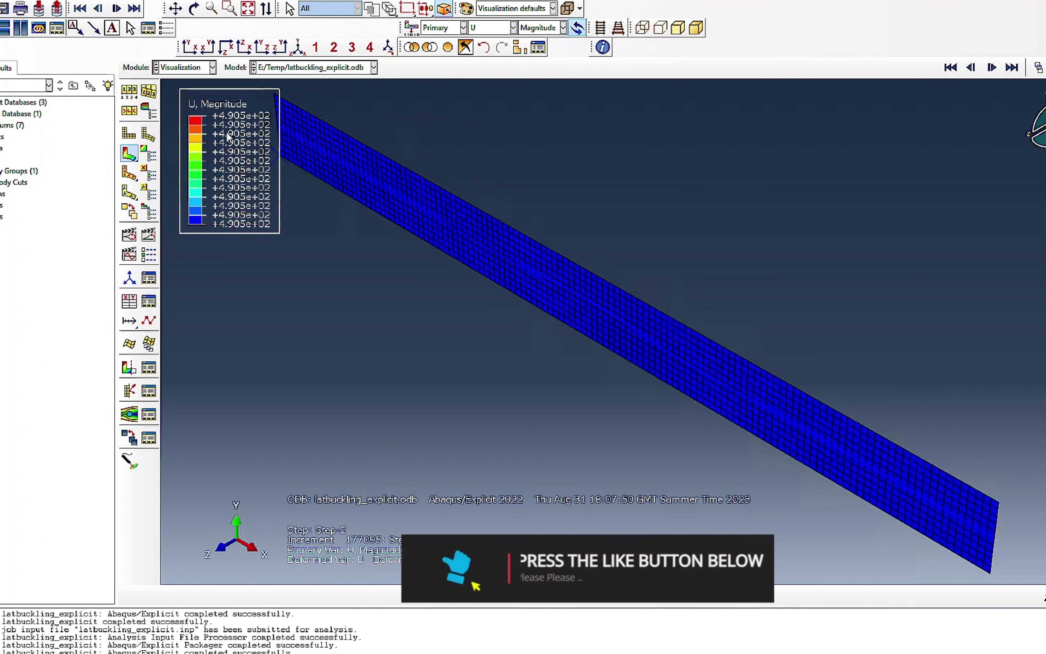
pyautogui.click(537, 29)
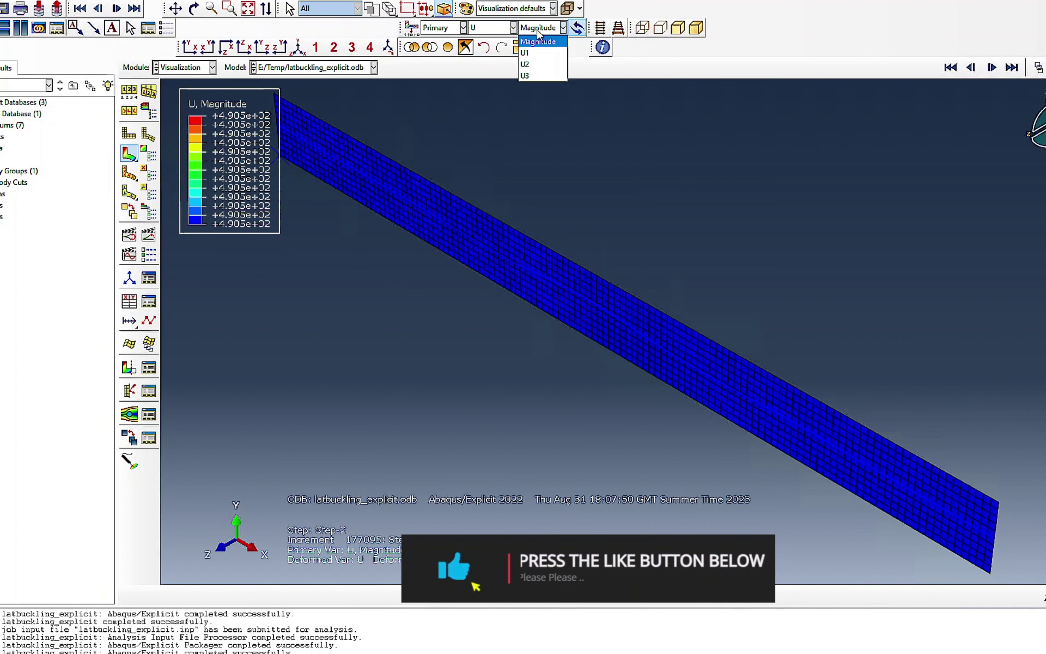
pyautogui.click(531, 65)
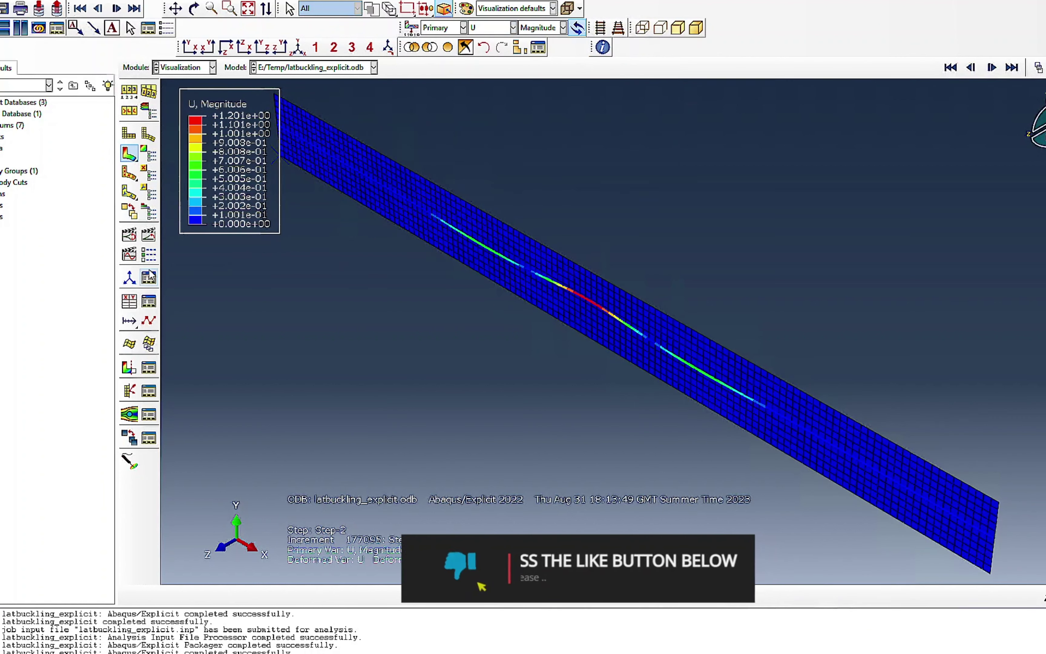
# Step: Animate the displacement magnitude's time history at a medium frame rate, with the playback mode set to Play once
pyautogui.click(150, 235)
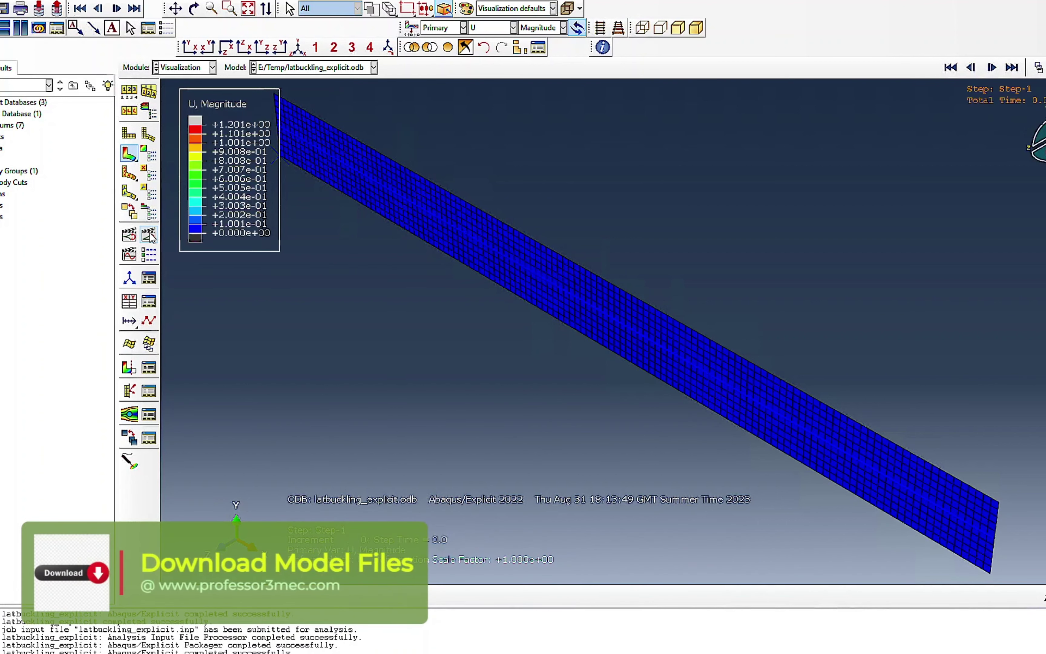
pyautogui.click(149, 255)
pyautogui.moveTo(433, 235); pyautogui.dragTo(446, 237)
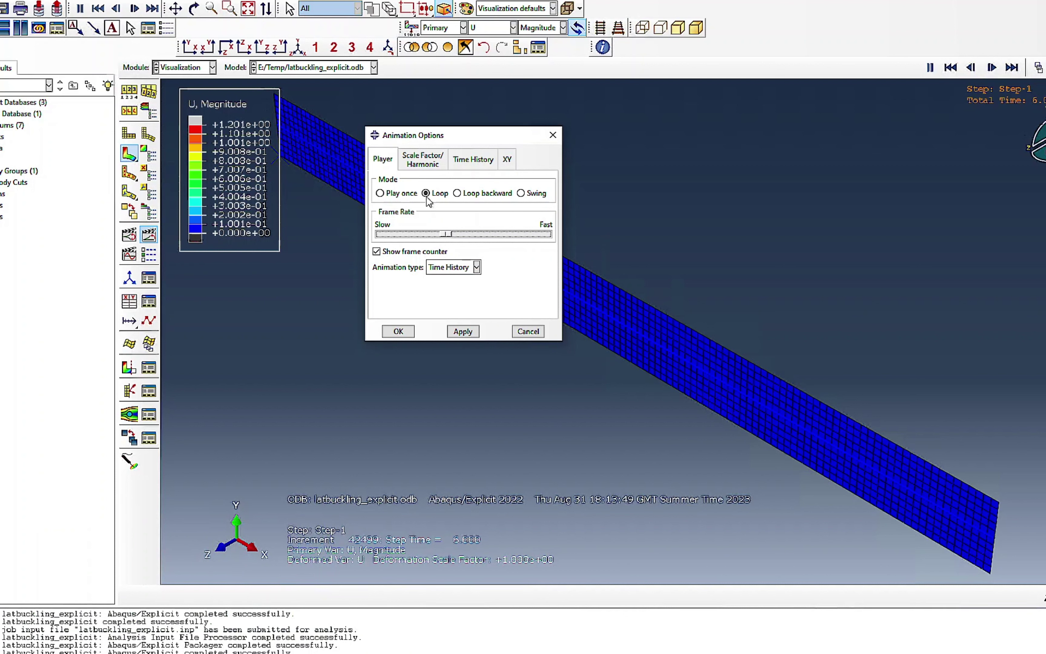
pyautogui.click(380, 194)
pyautogui.click(396, 331)
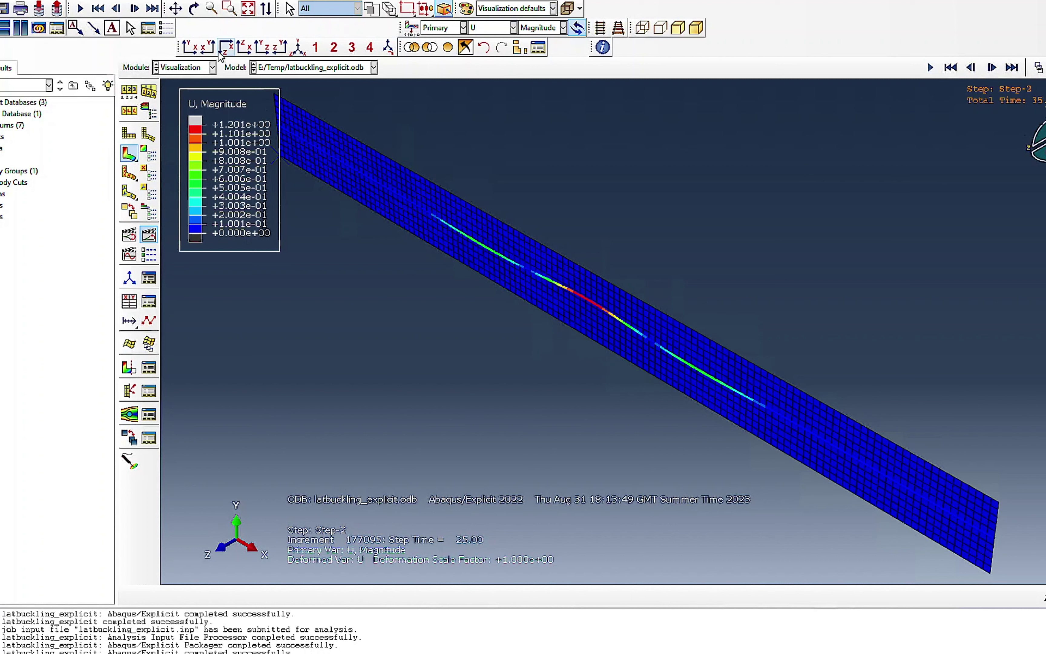
# Step: Replay the buckling animation in the XY view and contour the lateral displacement component U2
pyautogui.click(192, 53)
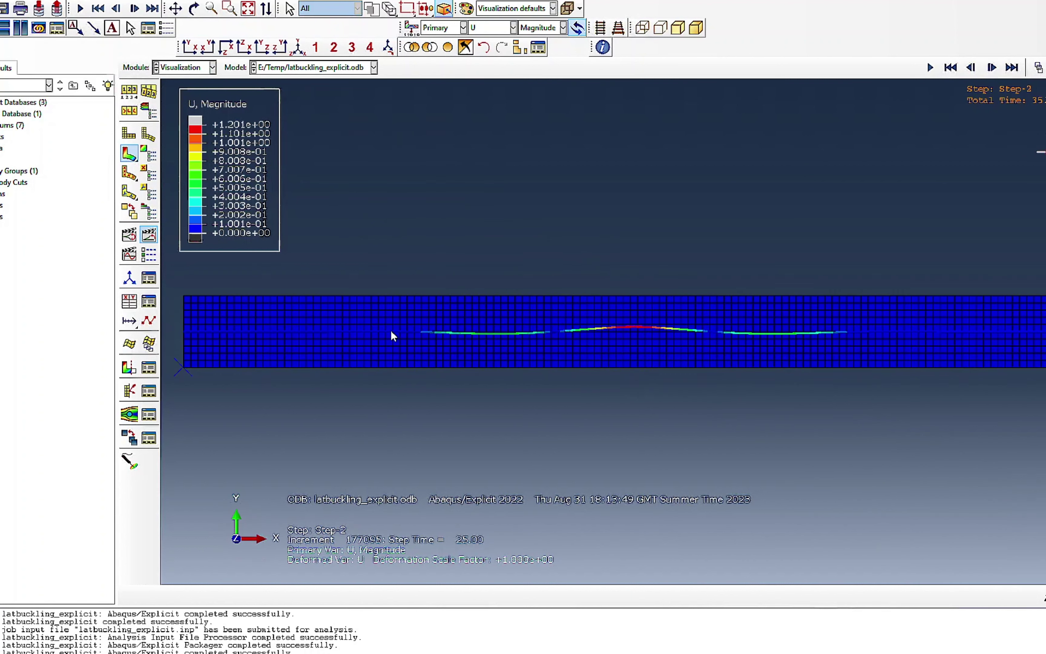
pyautogui.click(931, 67)
pyautogui.click(535, 33)
pyautogui.click(535, 70)
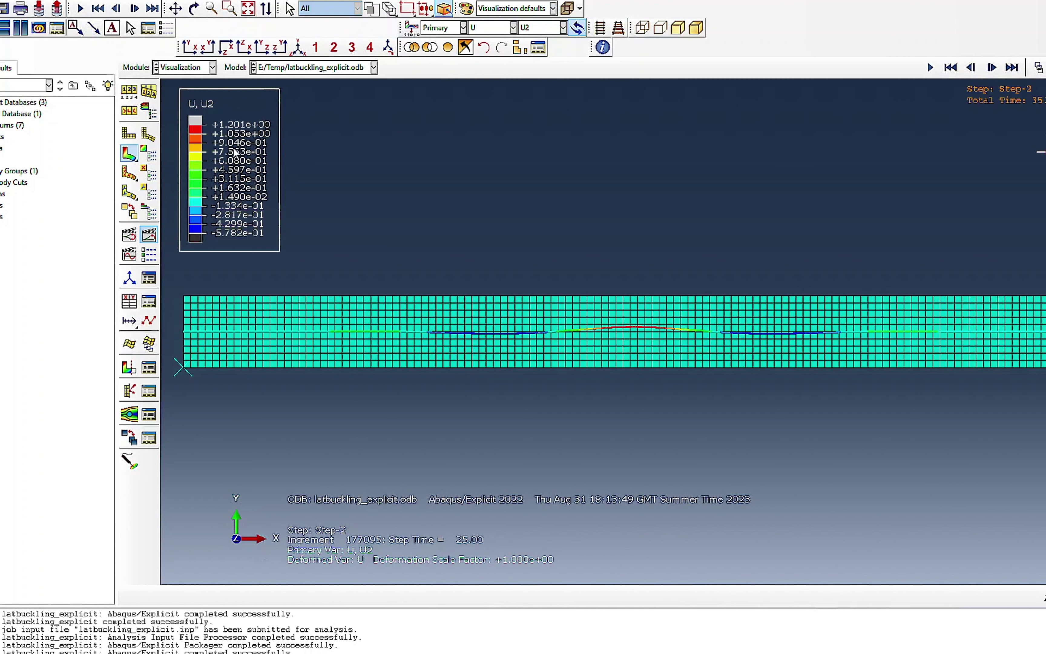
# Step: Return to the Part module and copy Model-1 to a new model named Model-1-implicit
pyautogui.click(190, 69)
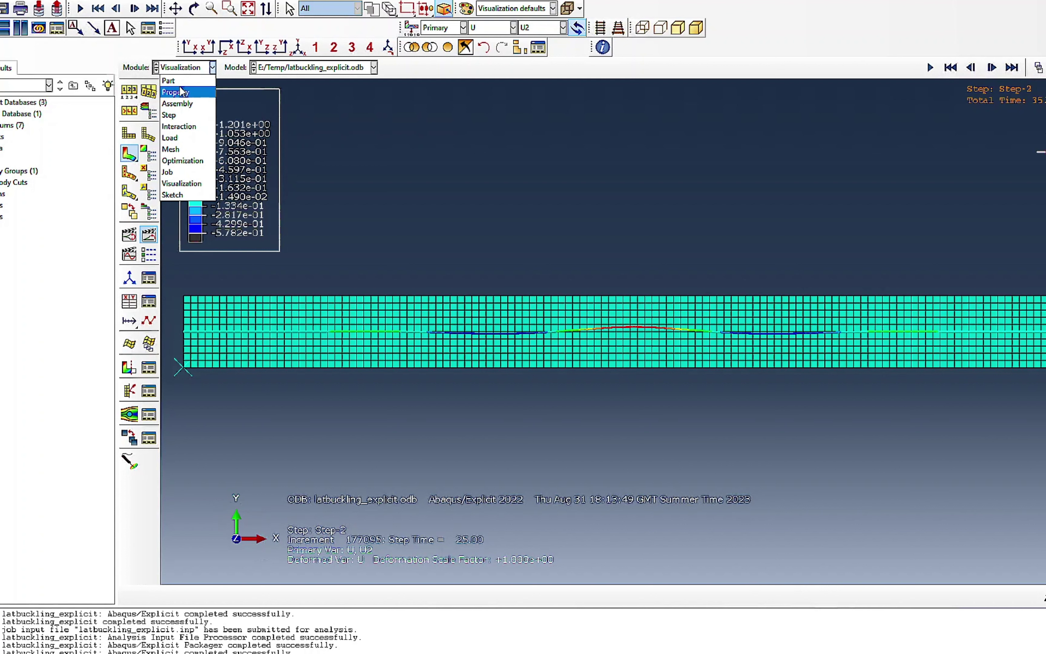
pyautogui.click(168, 81)
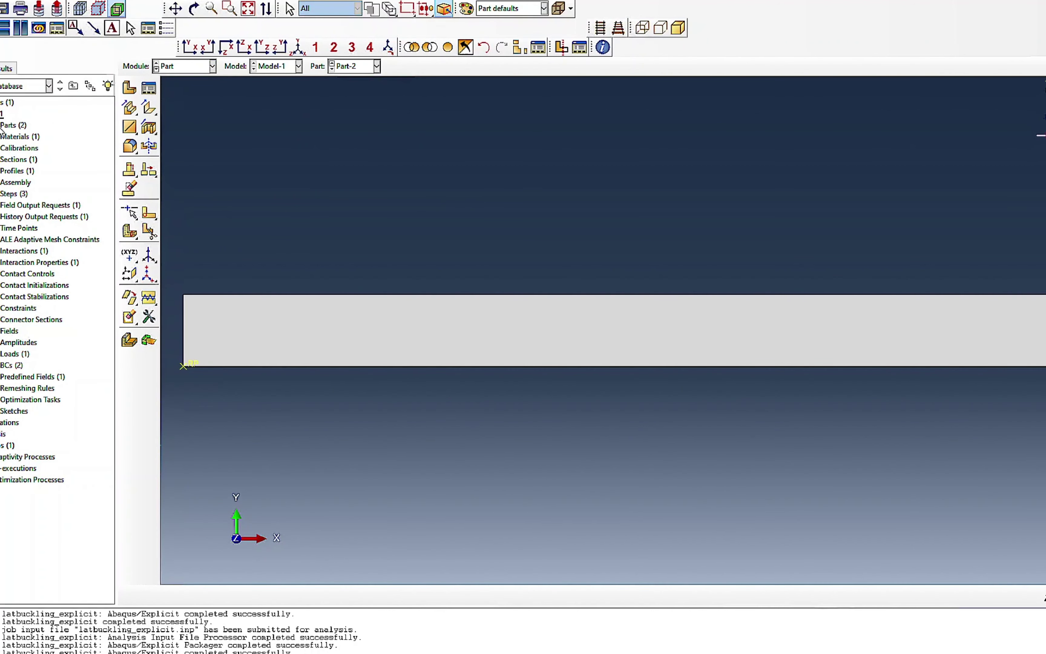
pyautogui.rightClick(3, 114)
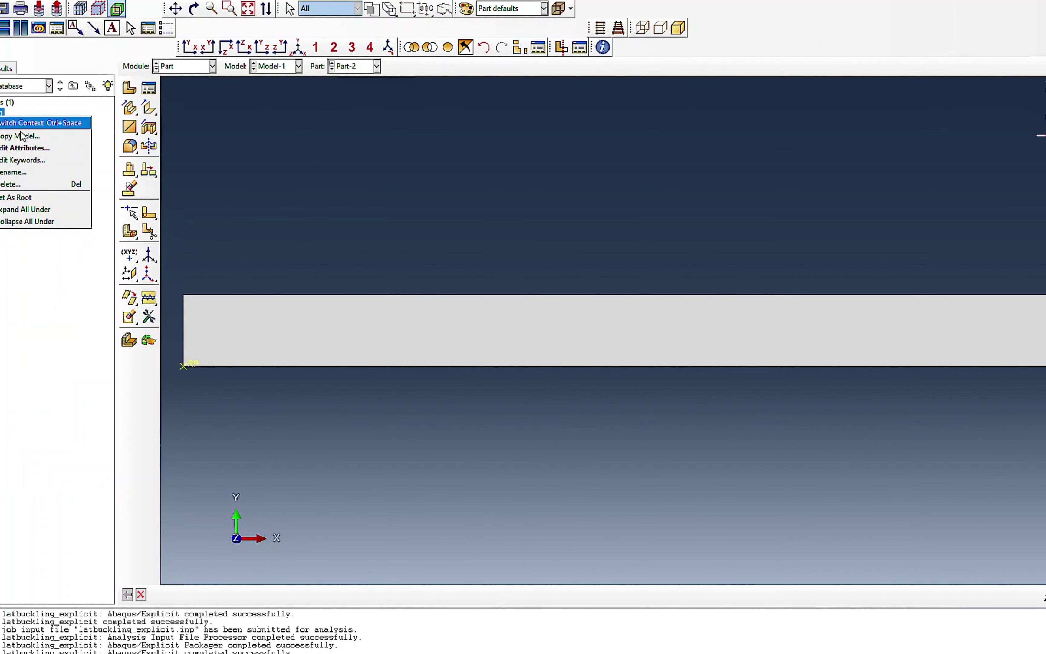
pyautogui.click(19, 136)
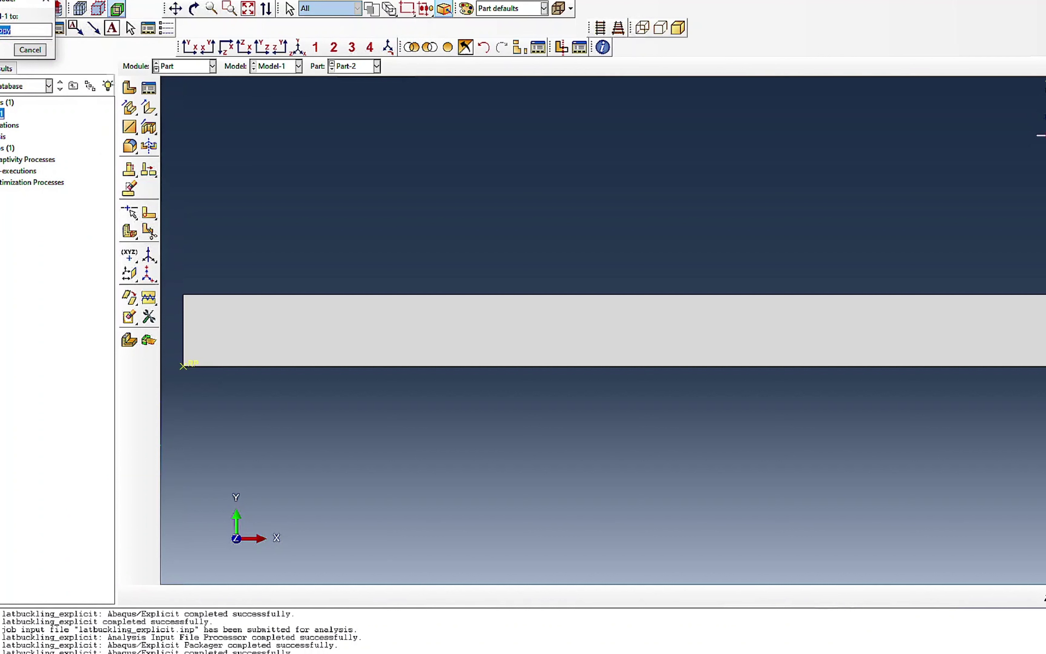
pyautogui.write('n')
pyautogui.click(1, 53)
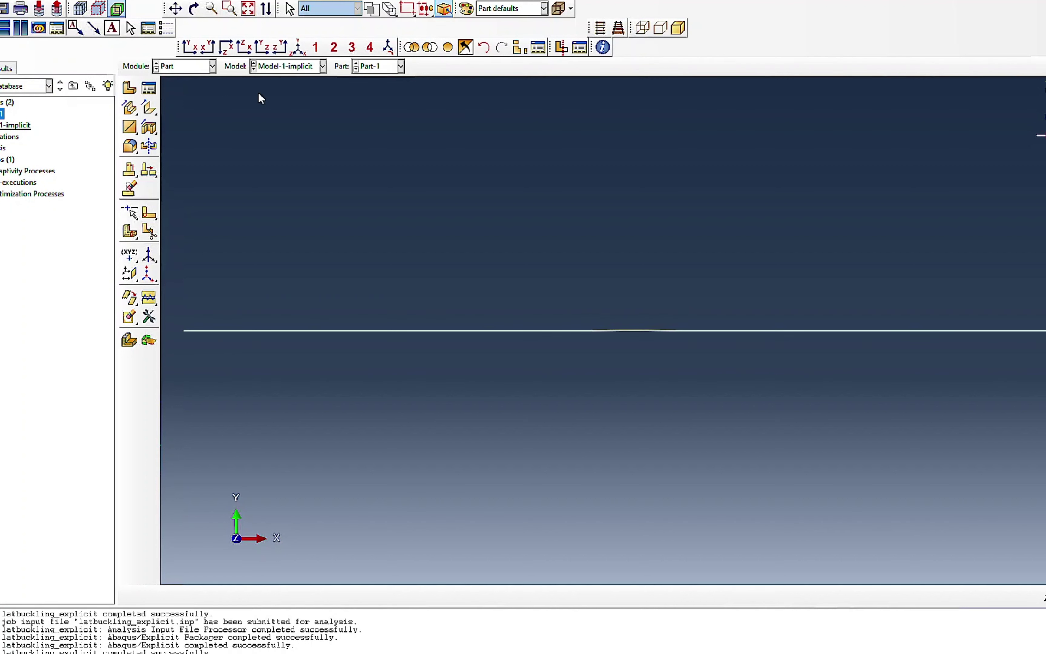
# Step: Review the density, elastic and expansion properties of Material-1 in Model-1-implicit
pyautogui.click(185, 67)
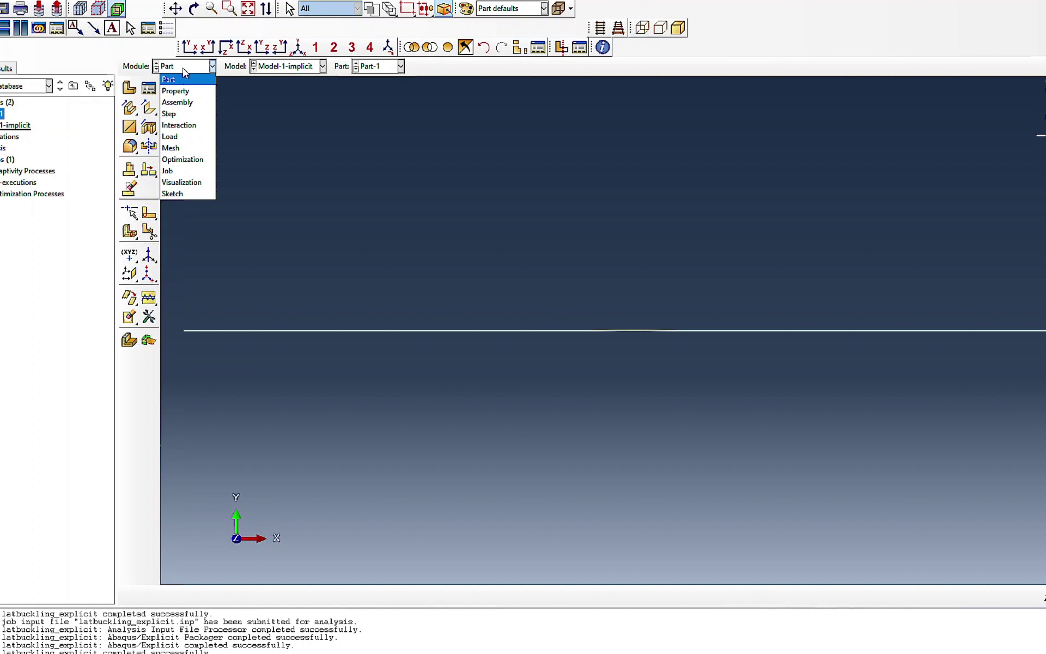
pyautogui.click(185, 91)
pyautogui.click(148, 89)
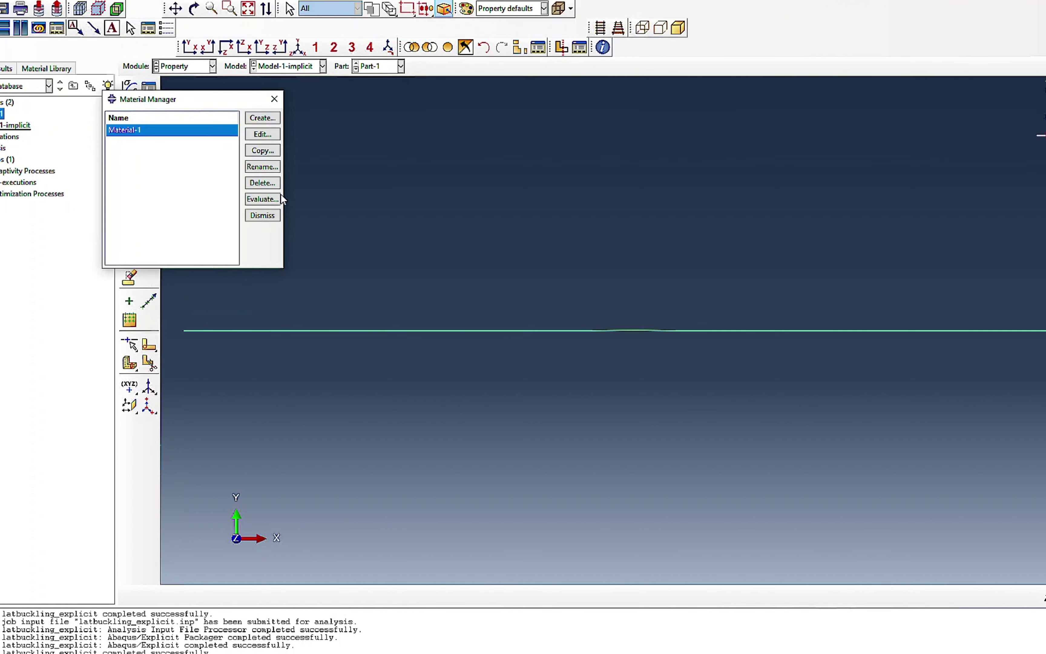
pyautogui.click(261, 216)
pyautogui.click(148, 89)
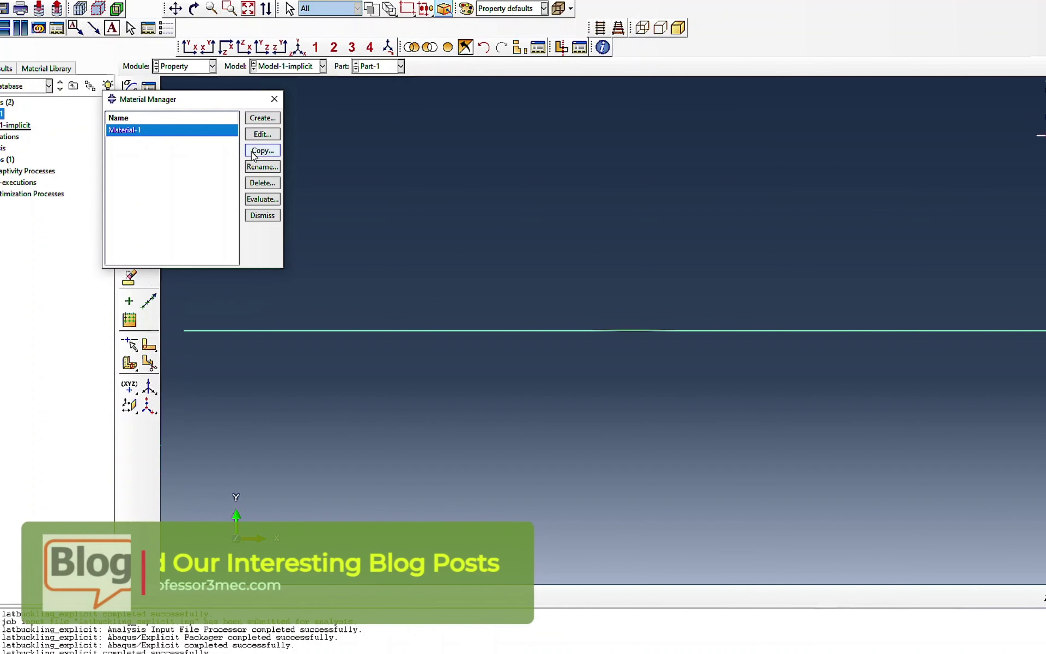
pyautogui.click(262, 135)
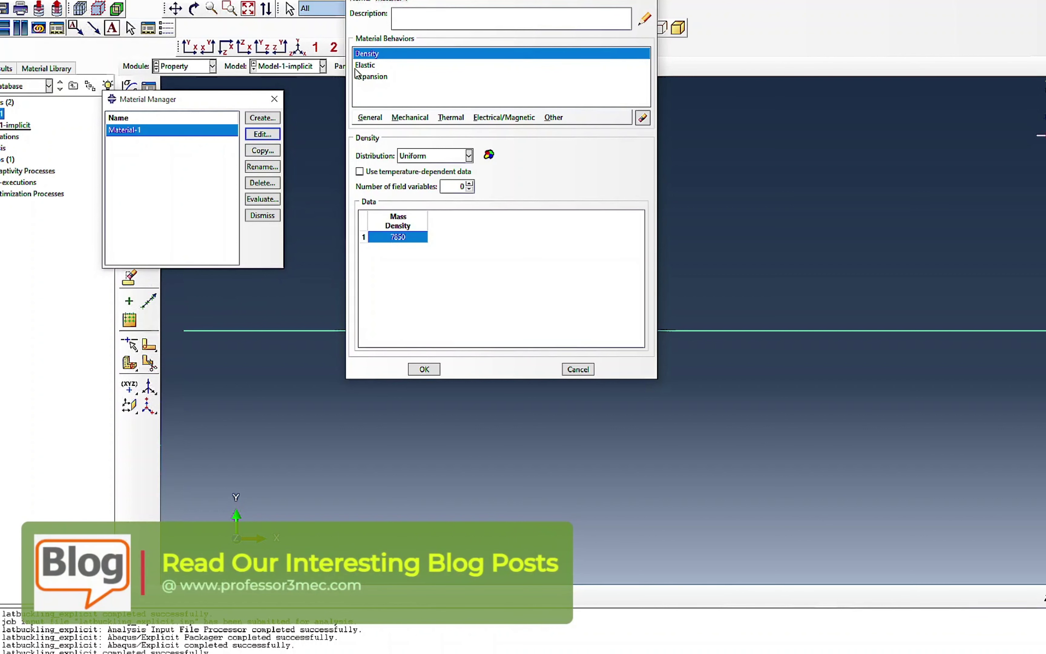
pyautogui.click(365, 64)
pyautogui.click(369, 77)
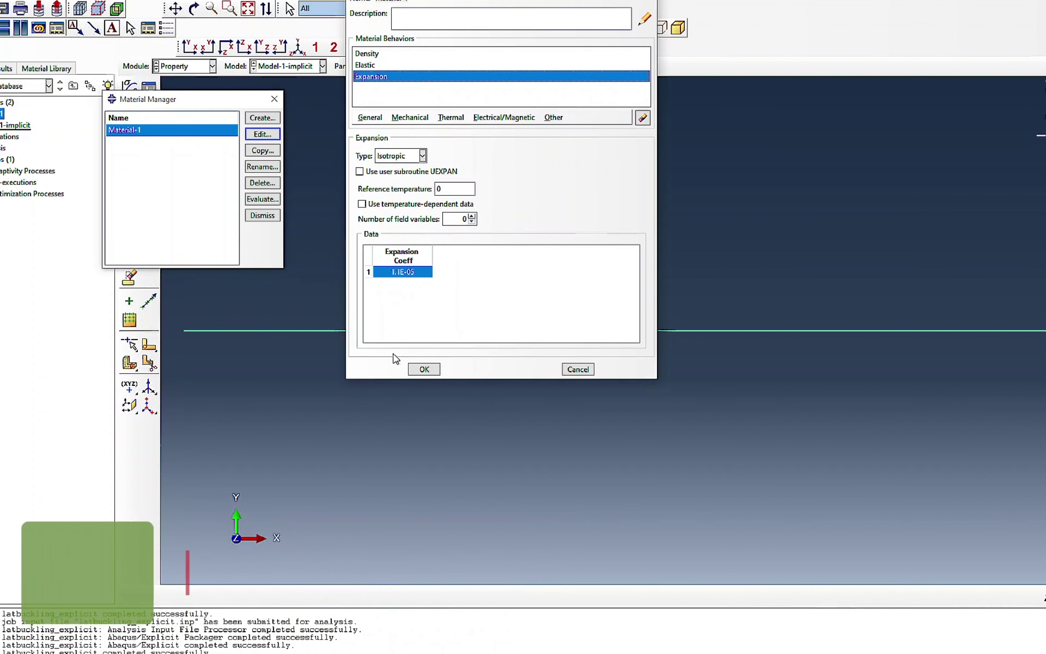
pyautogui.click(415, 371)
pyautogui.click(259, 216)
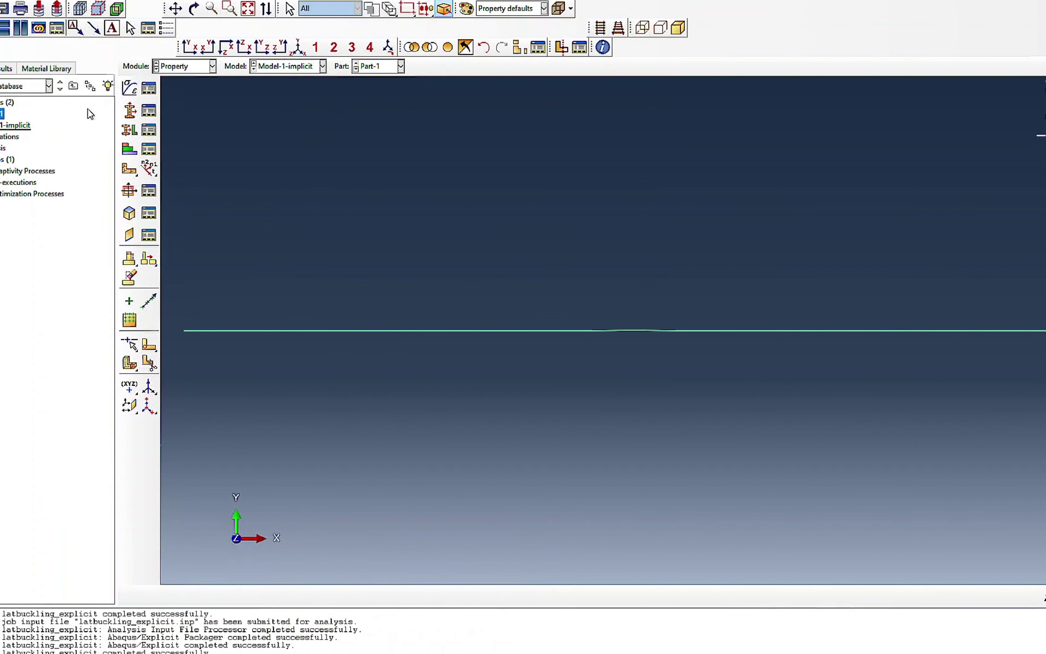
# Step: Review the definition of beam section Section-1 in Model-1-implicit and close the section manager
pyautogui.click(147, 111)
pyautogui.click(218, 355)
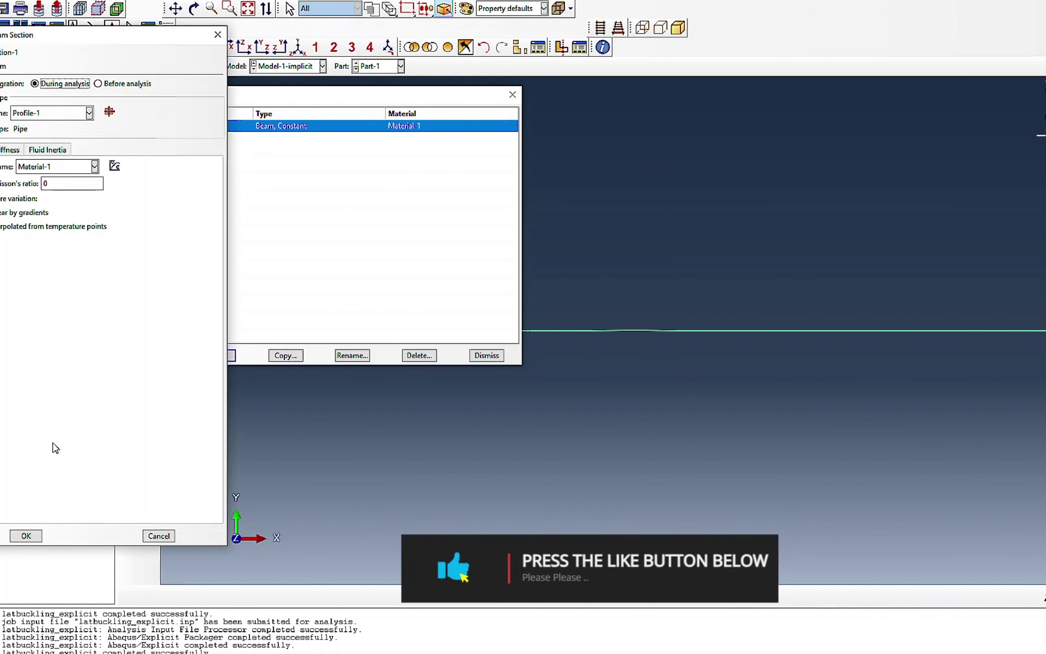
pyautogui.click(30, 536)
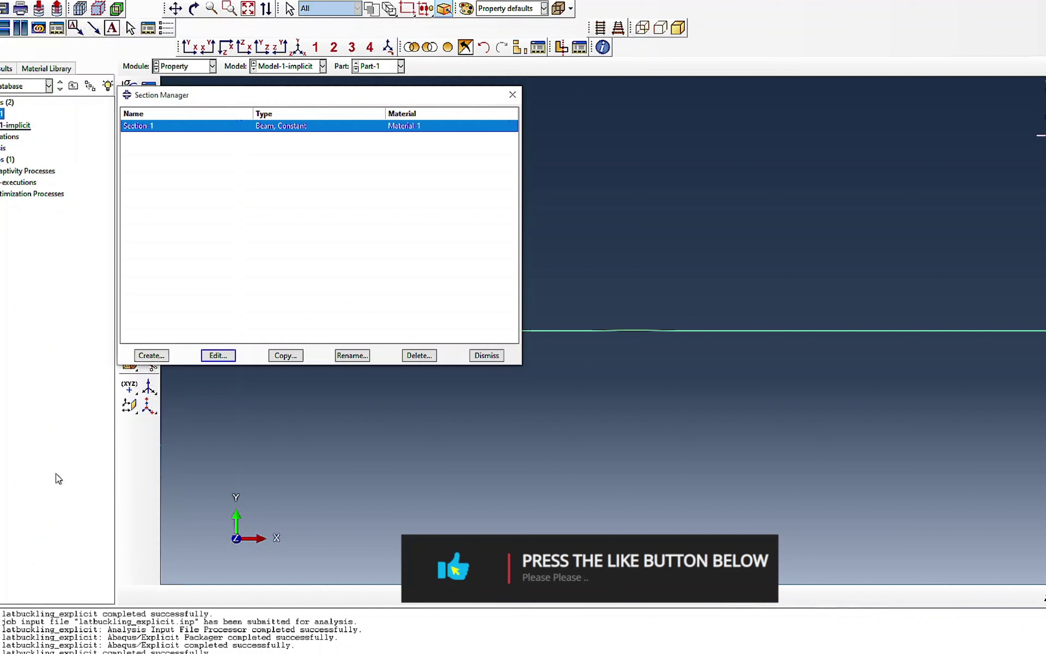
pyautogui.click(487, 355)
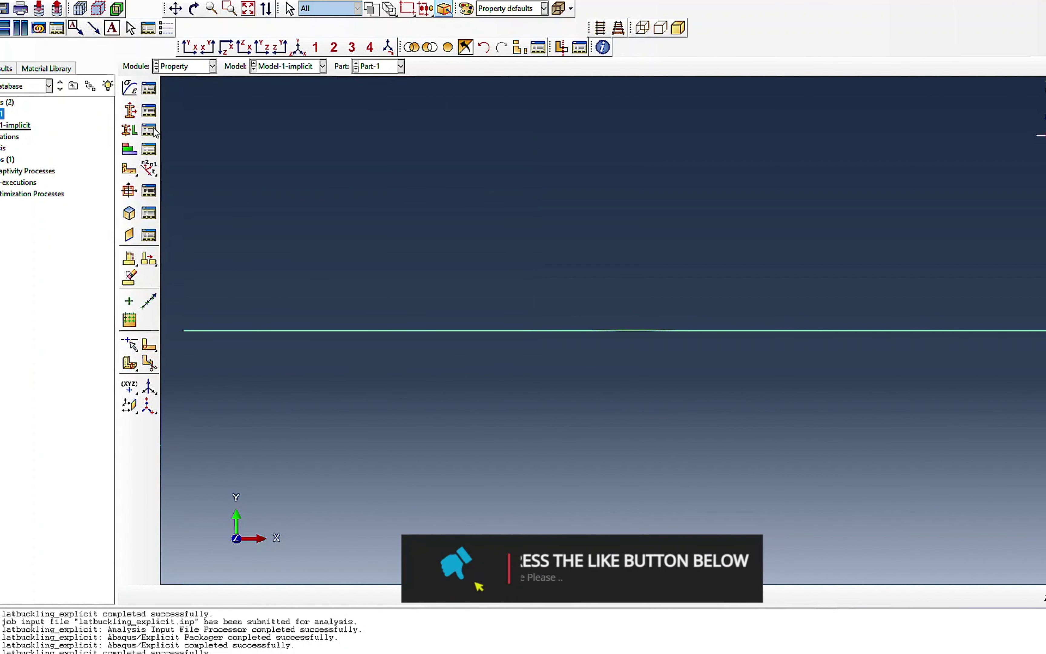
# Step: Review the formulation, radius and thickness of the pipe profile Profile-1 in Model-1-implicit
pyautogui.click(149, 191)
pyautogui.click(34, 175)
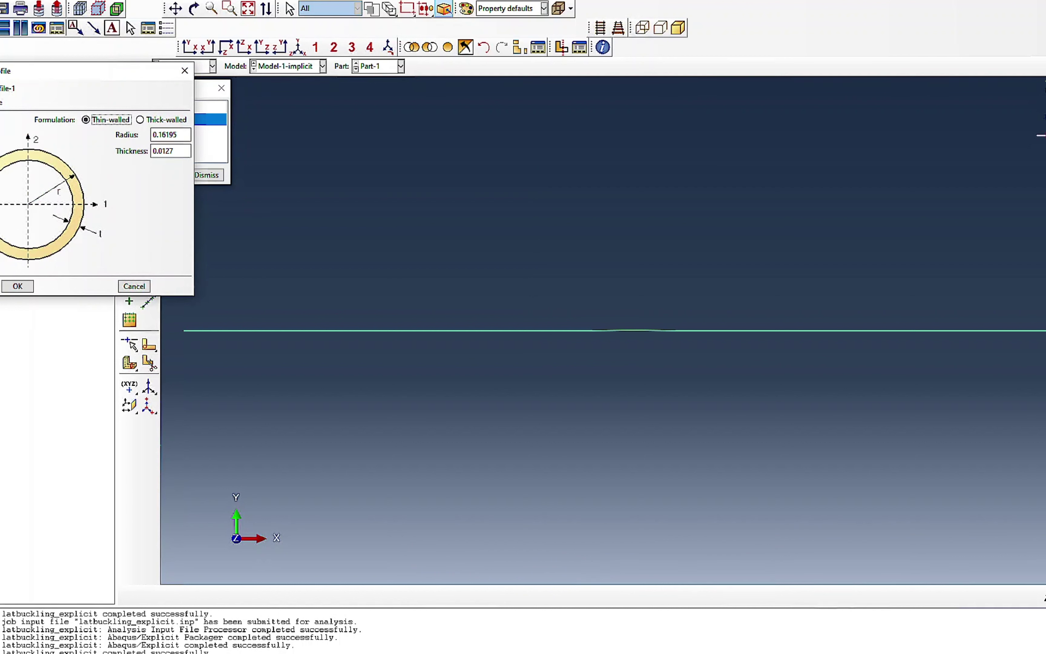
pyautogui.click(18, 289)
pyautogui.click(22, 288)
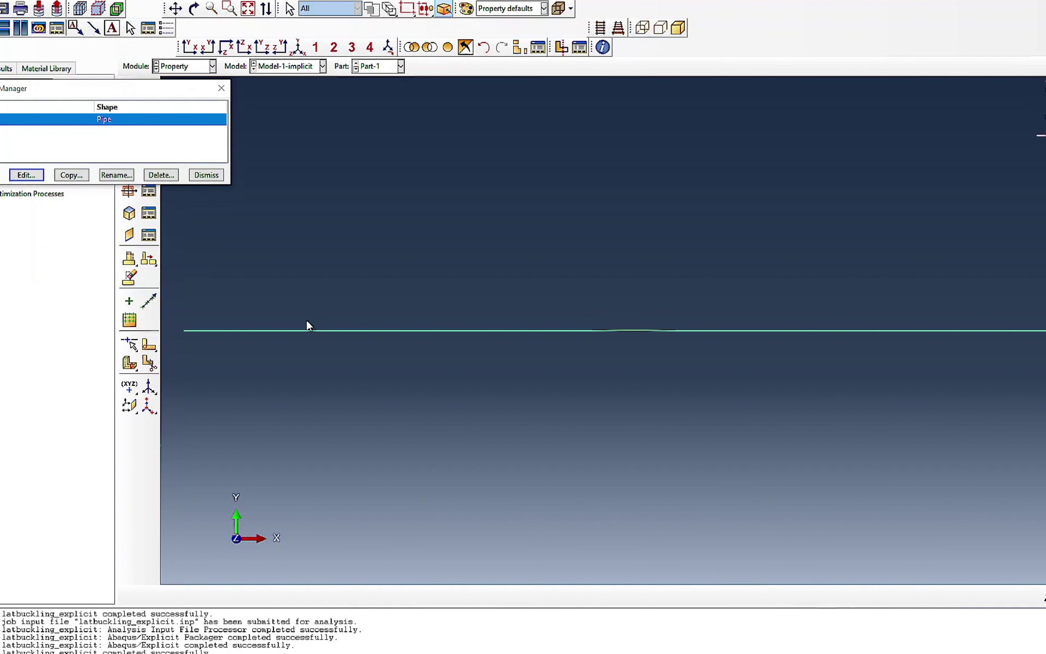
# Step: Close the profile manager and delete the Dynamic, Explicit steps Step-1 and Step-2 from Model-1-implicit
pyautogui.click(207, 176)
pyautogui.click(184, 67)
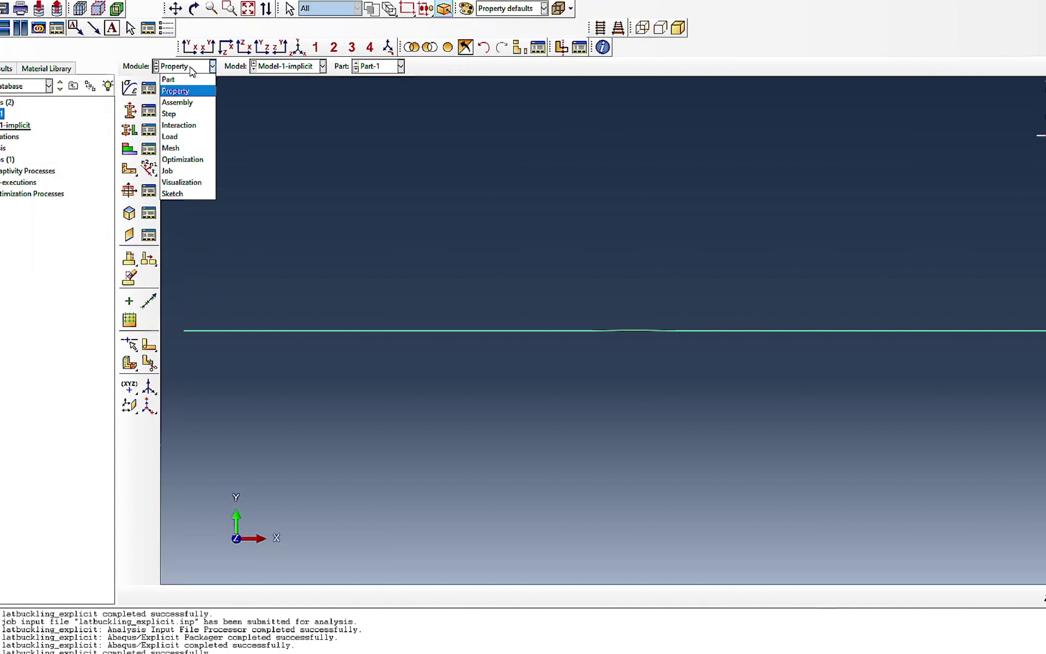
pyautogui.click(189, 104)
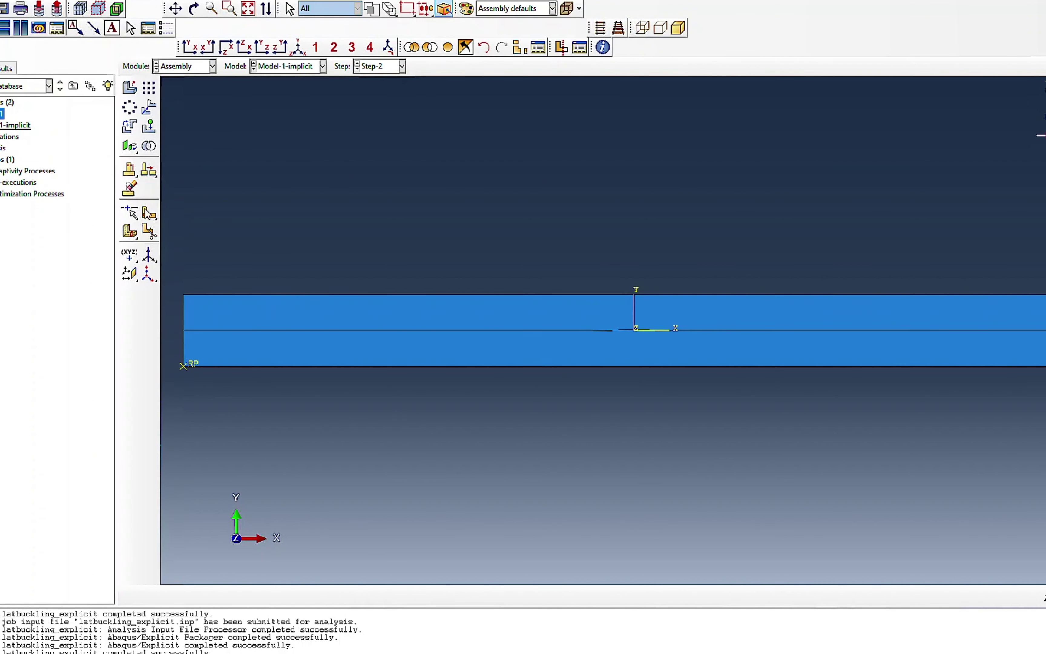
pyautogui.click(184, 67)
pyautogui.click(180, 115)
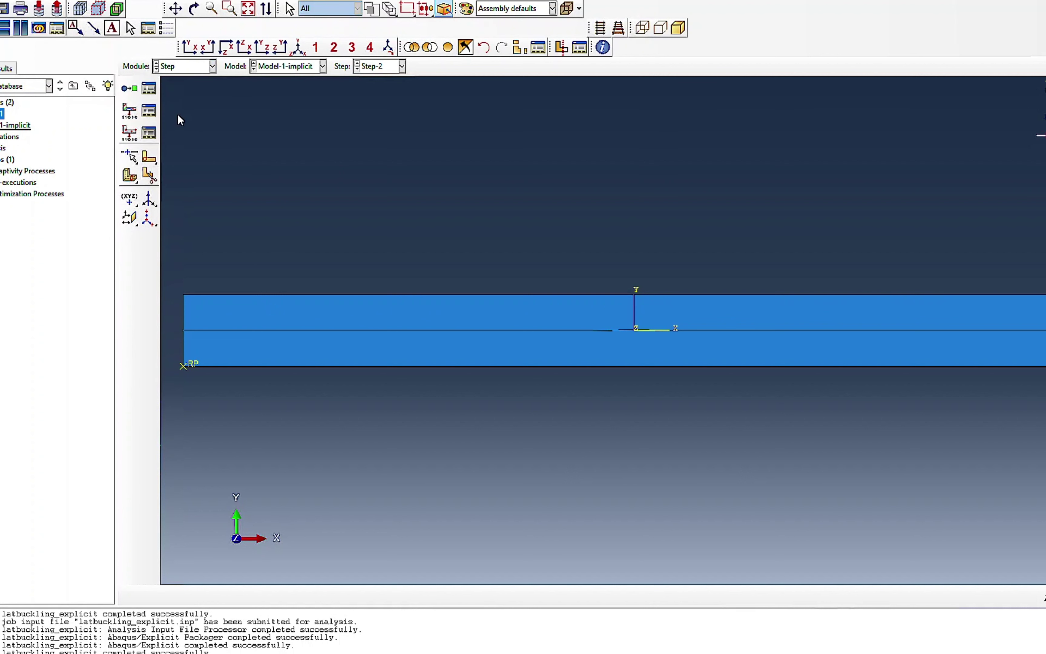
pyautogui.click(148, 89)
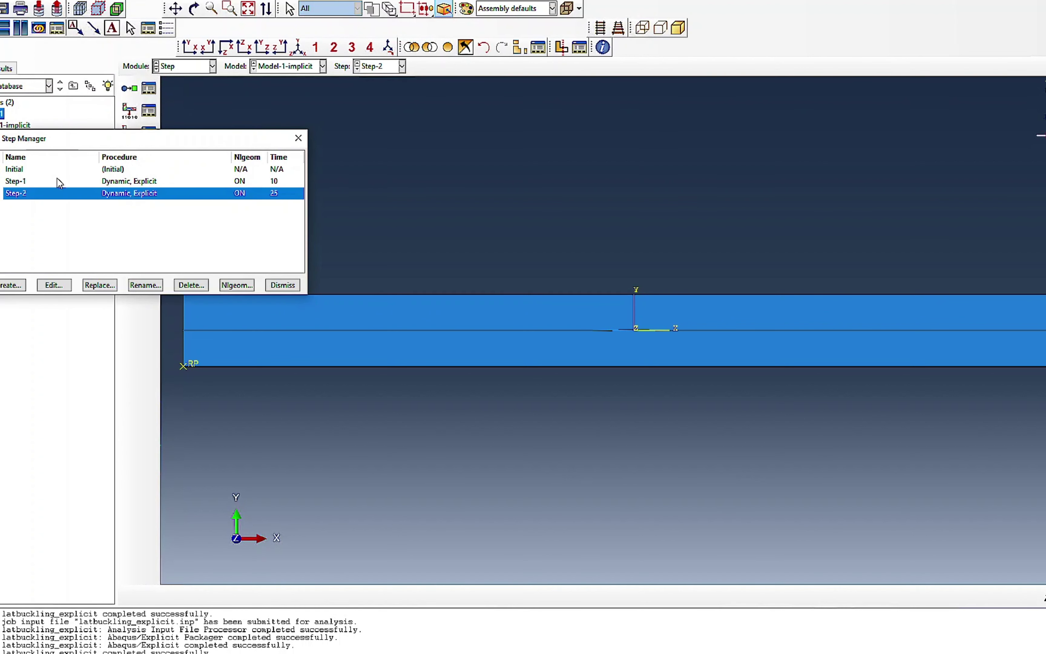
pyautogui.click(57, 180)
pyautogui.keyDown('shift'); pyautogui.click(58, 194); pyautogui.keyUp('shift')
pyautogui.click(191, 284)
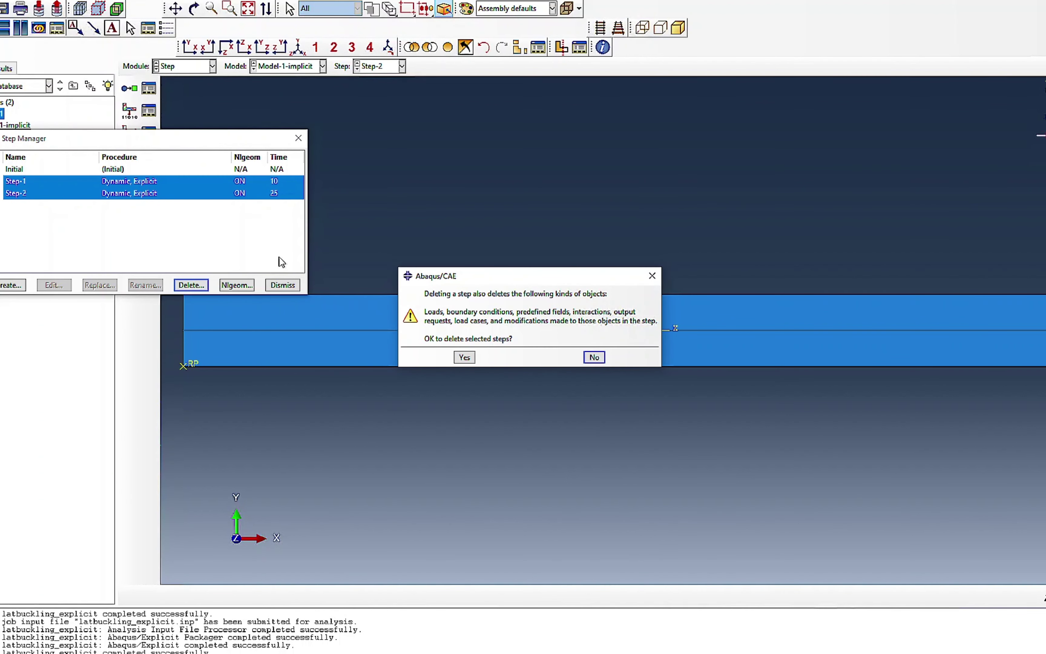
pyautogui.click(464, 357)
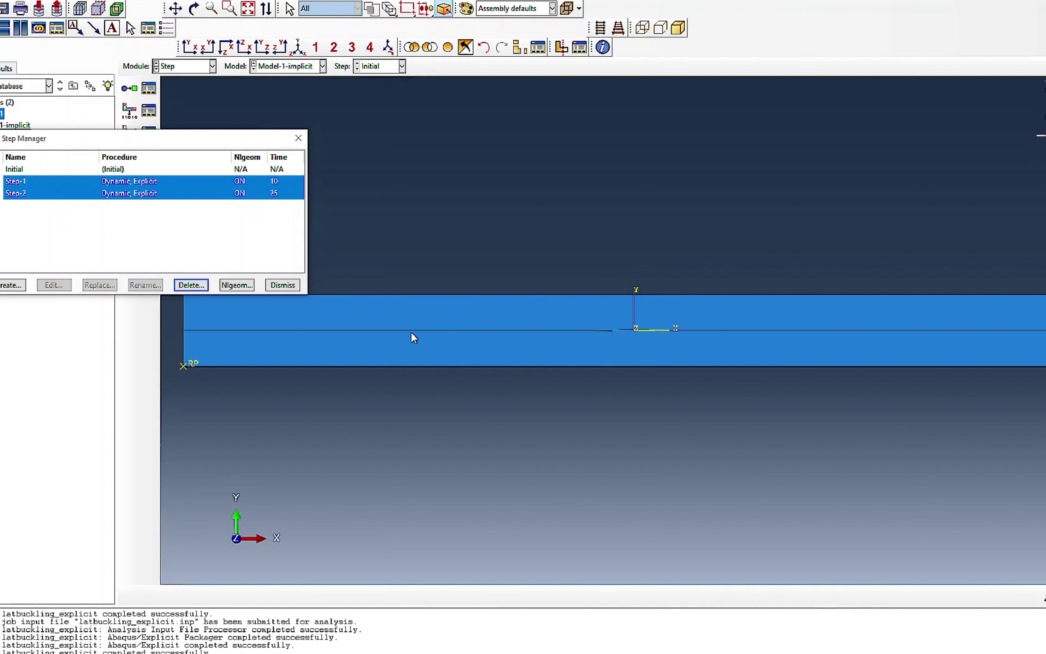
# Step: Try to create a Static, General step after Initial with 10000 maximum increments and initial and maximum increment sizes of 0.1
pyautogui.click(12, 285)
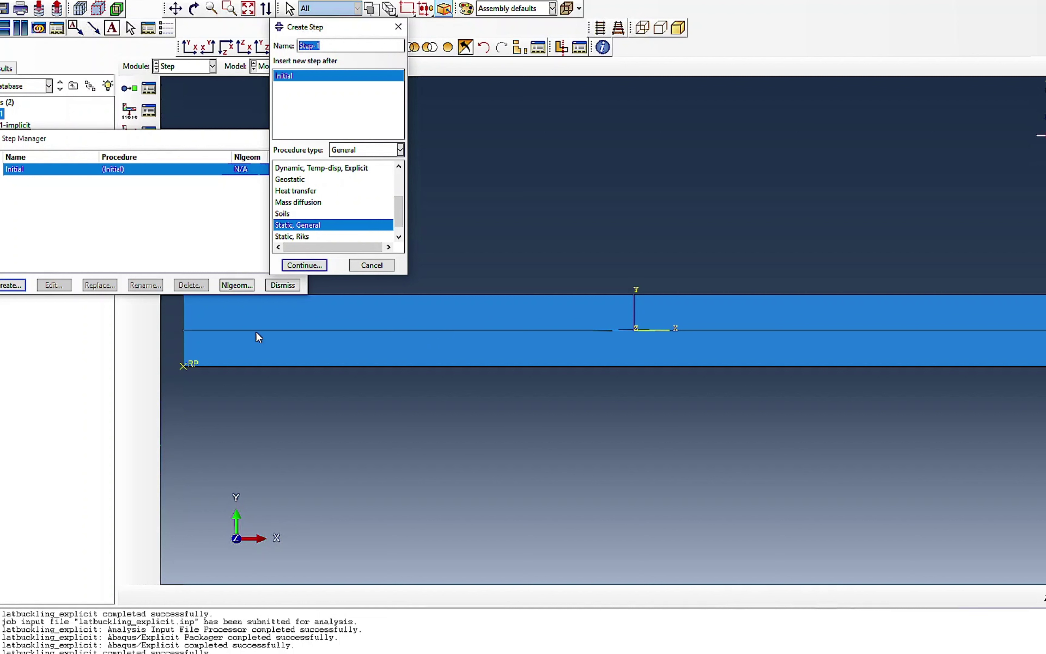
pyautogui.click(304, 264)
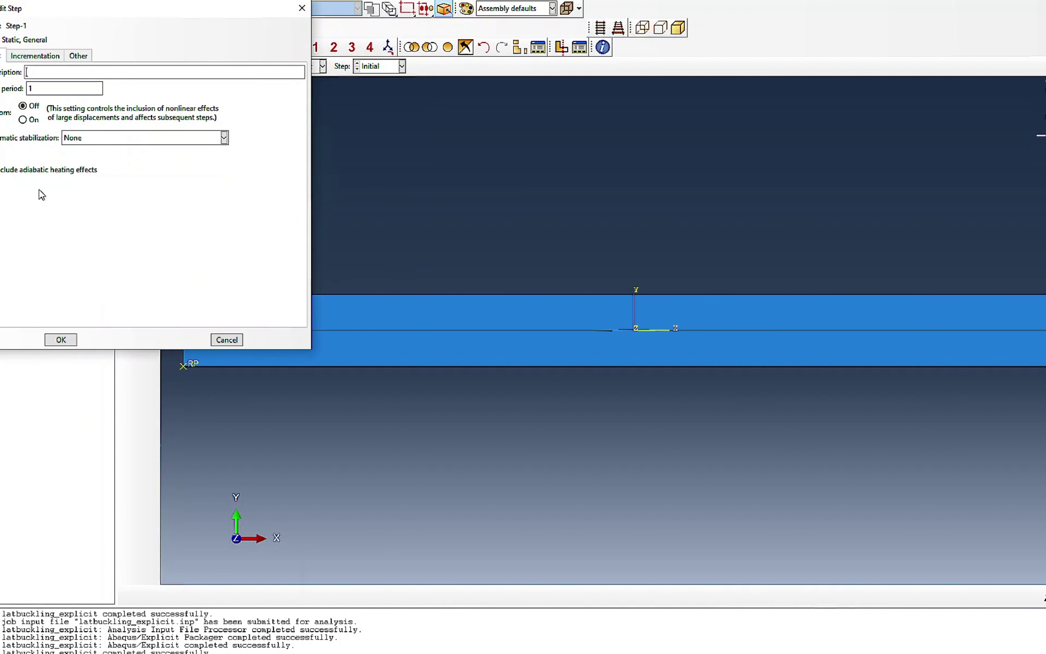
pyautogui.click(39, 56)
pyautogui.doubleClick(45, 115)
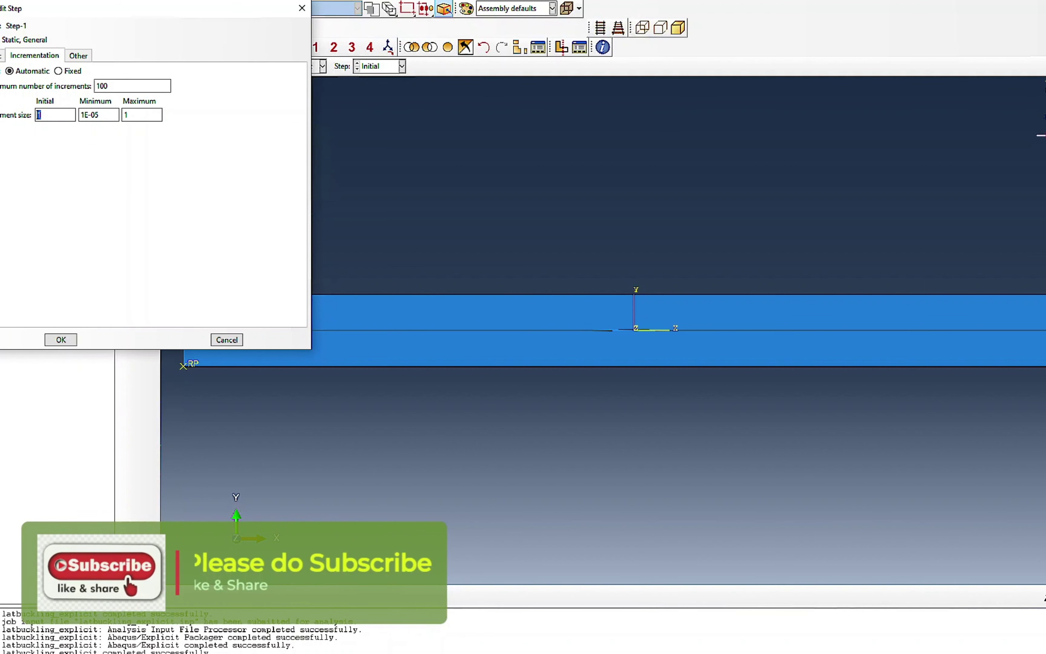
pyautogui.write('0.1')
pyautogui.doubleClick(126, 115)
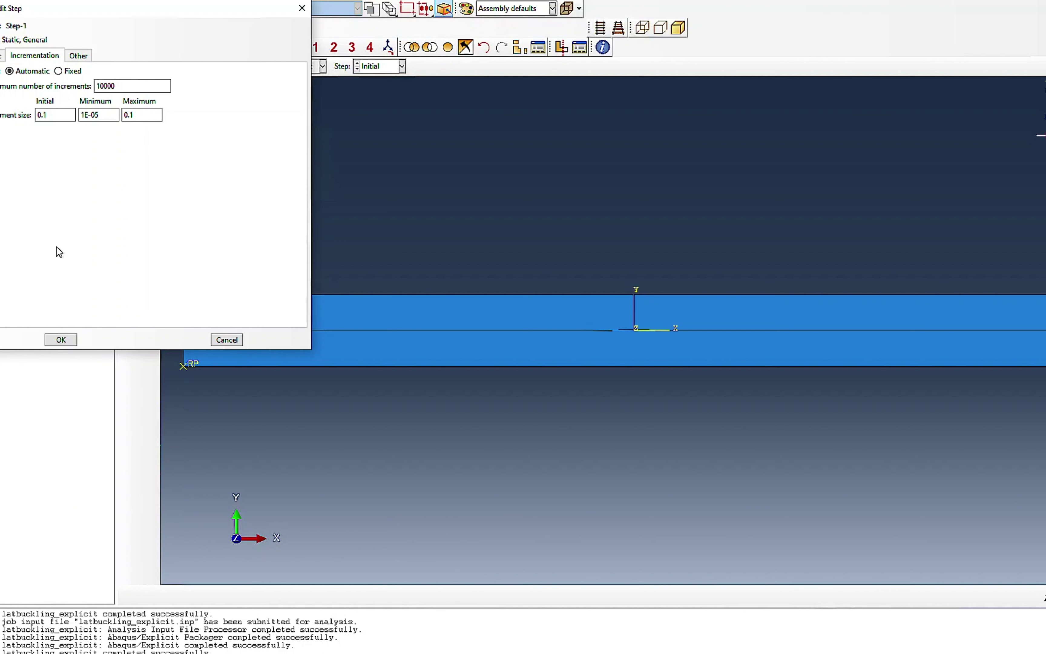
pyautogui.click(60, 340)
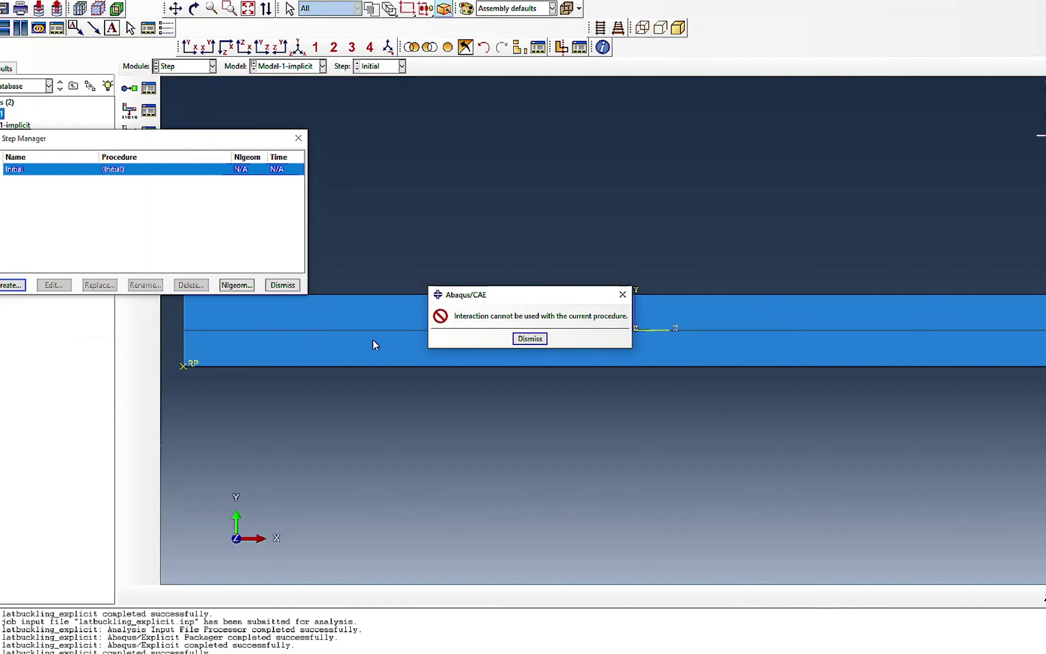
pyautogui.click(529, 339)
# Step: Delete the explicit surface-to-surface contact interaction Int-1 from Model-1-implicit and close the interaction manager
pyautogui.click(197, 67)
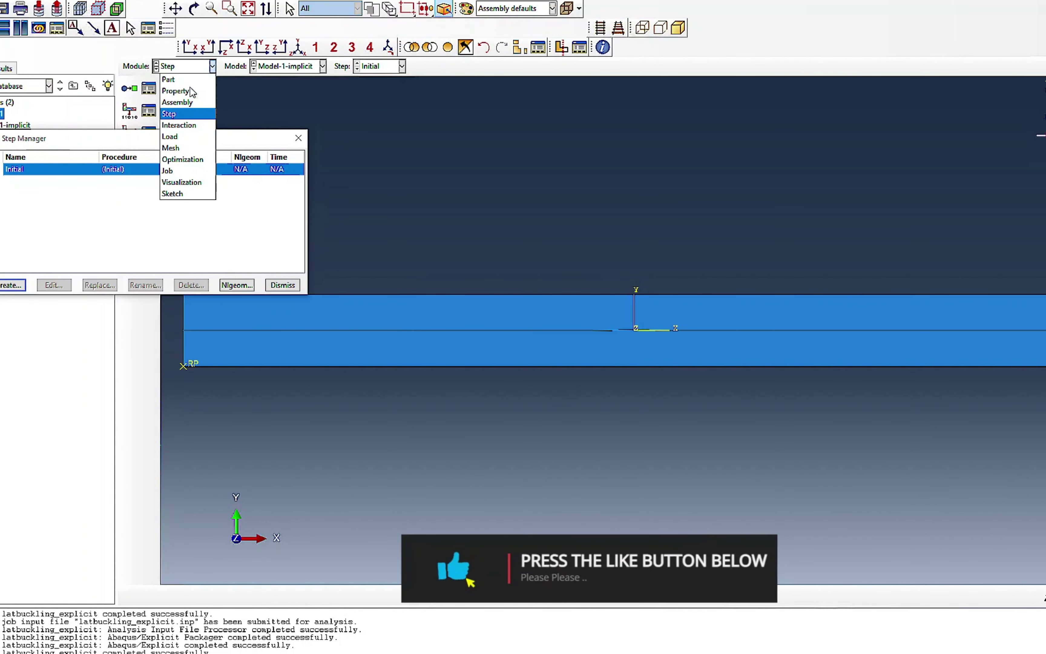
pyautogui.click(183, 125)
pyautogui.click(148, 89)
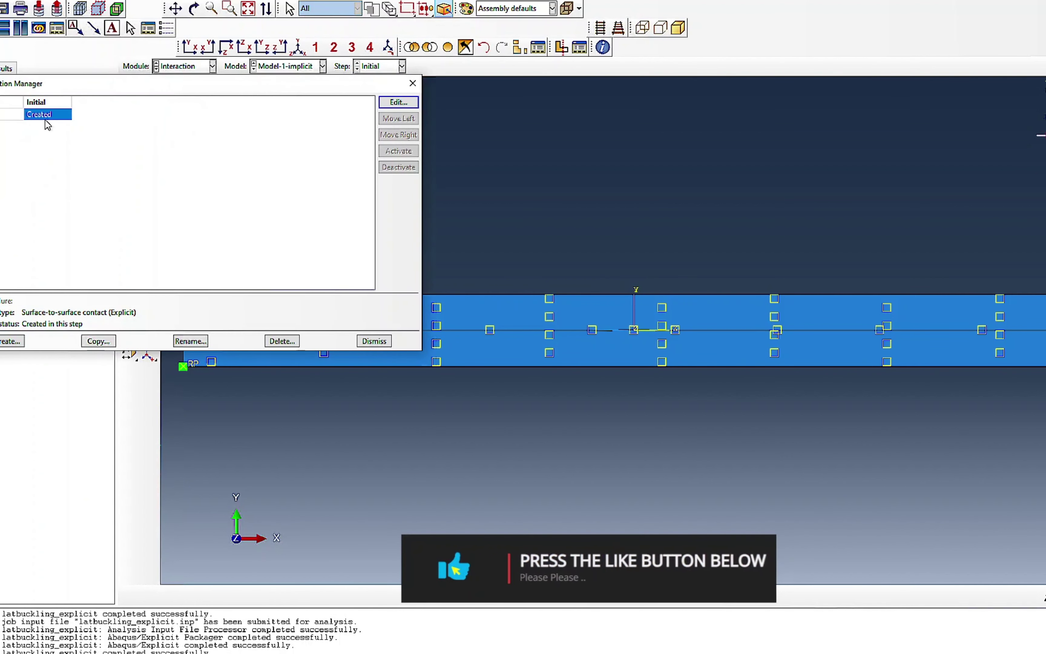
pyautogui.click(282, 341)
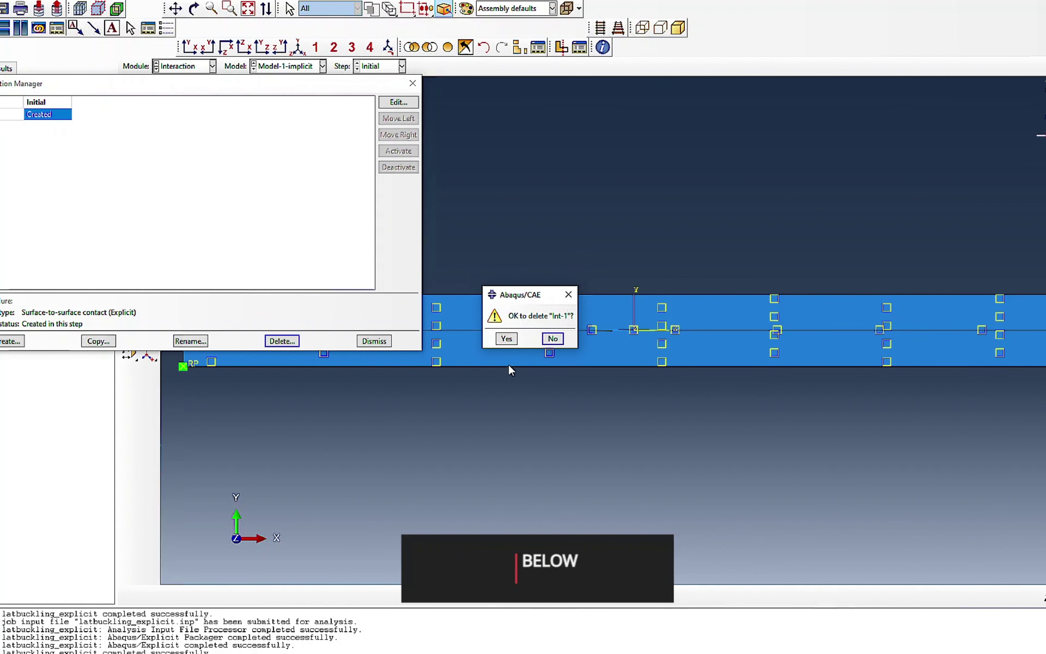
pyautogui.click(507, 340)
pyautogui.click(374, 341)
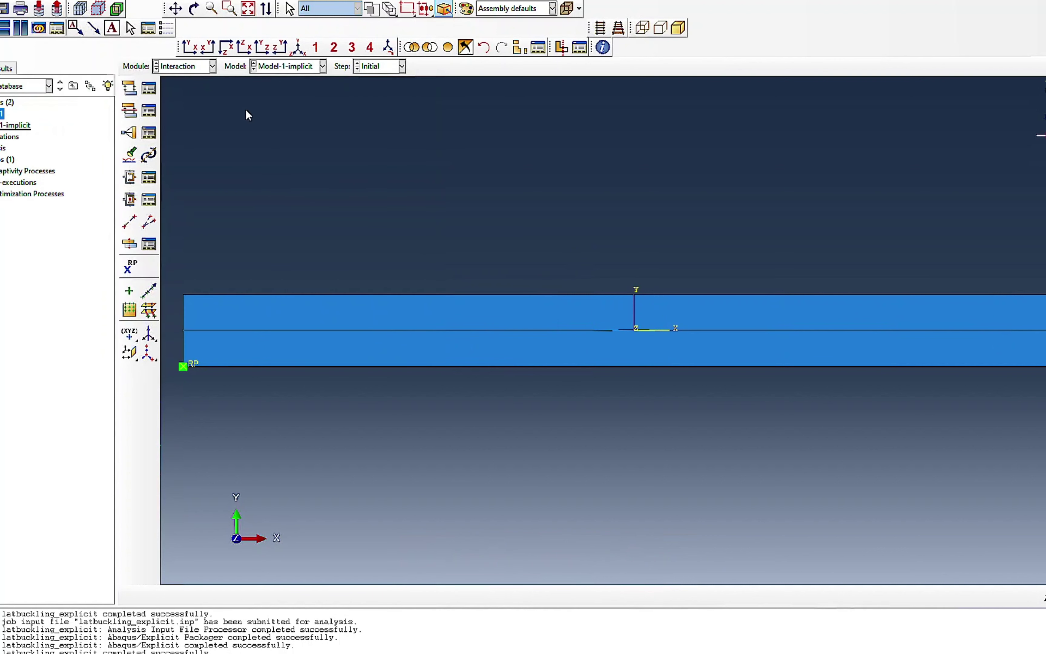
# Step: Create Static, General step Step-1 after Initial with Nlgeom on and a modified maximum number of increments
pyautogui.click(205, 69)
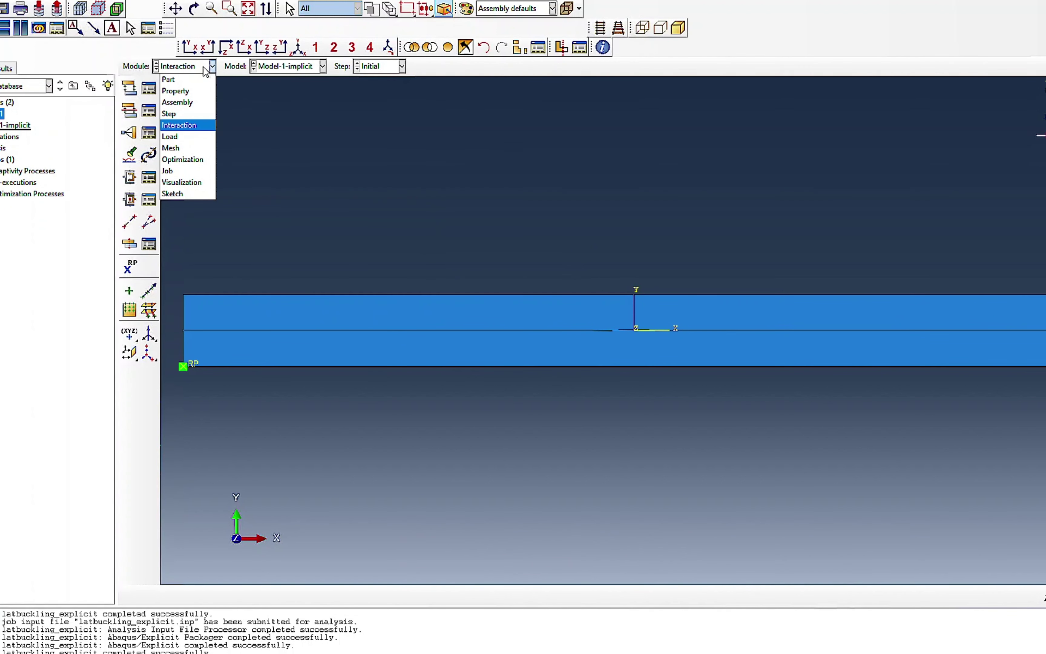
pyautogui.click(182, 114)
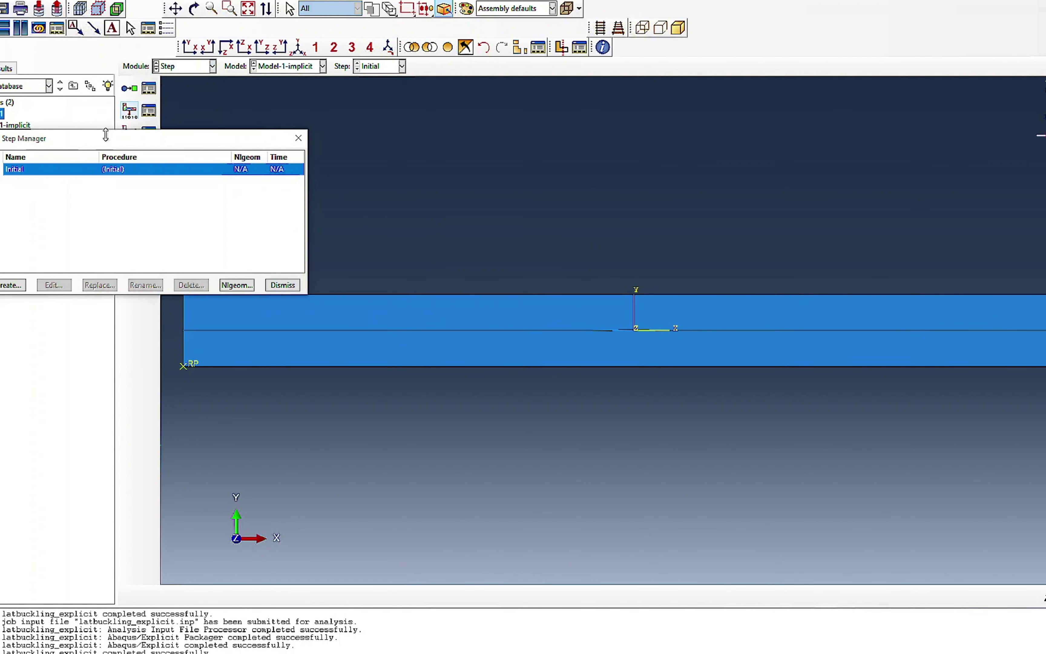
pyautogui.click(11, 284)
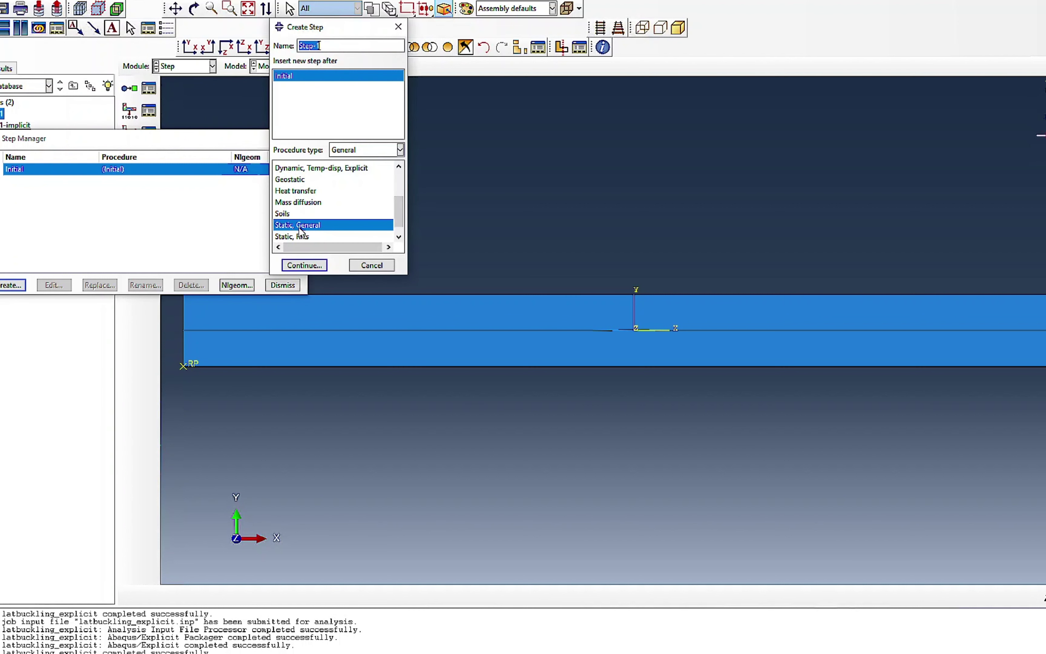
pyautogui.click(304, 265)
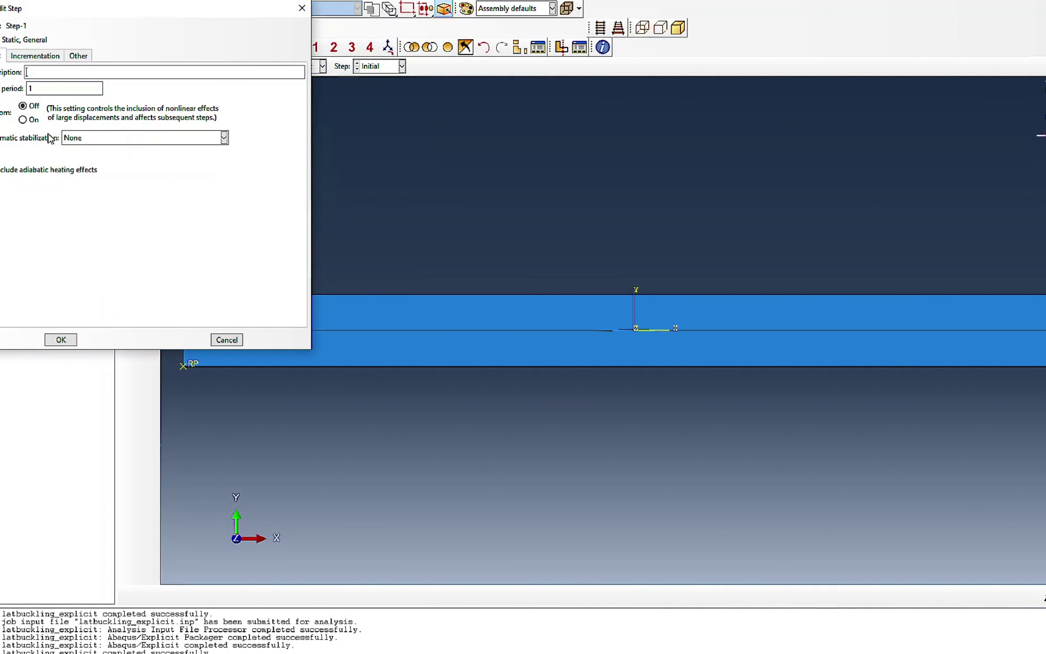
pyautogui.click(24, 120)
pyautogui.click(31, 57)
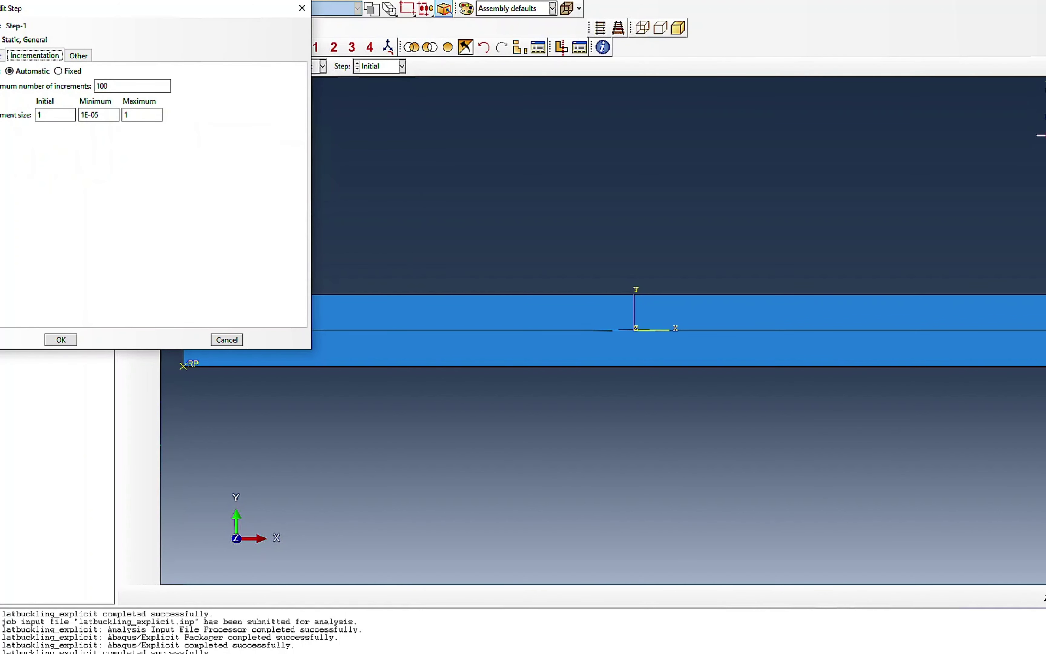
pyautogui.click(107, 86)
pyautogui.click(60, 339)
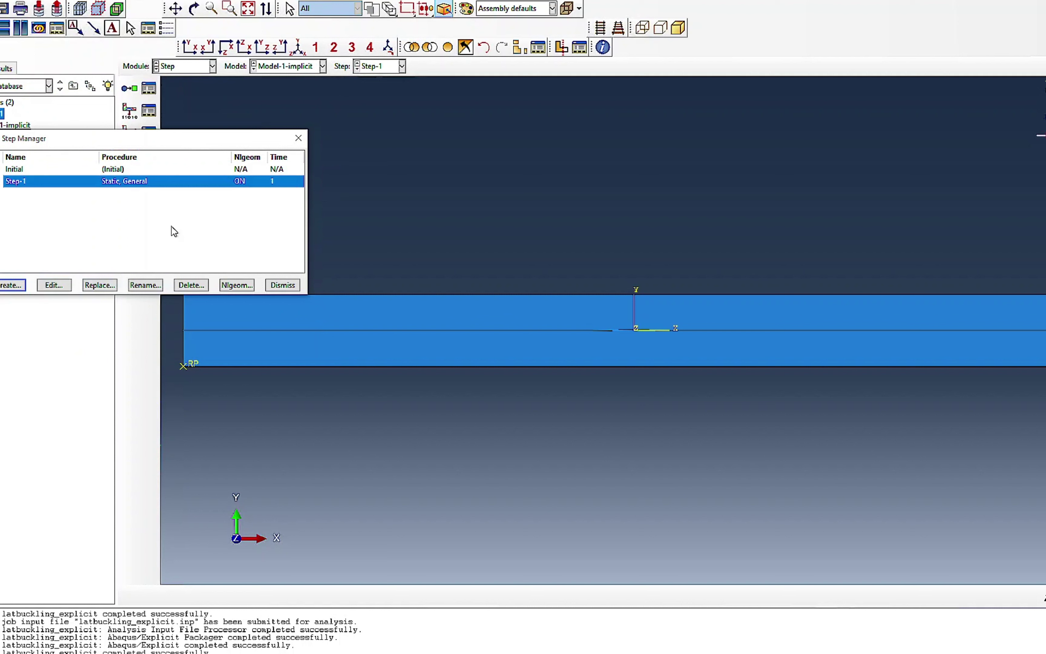
# Step: Add Static, Riks step Step-2 after Step-1 and set its maximum number of increments to 1000
pyautogui.click(13, 284)
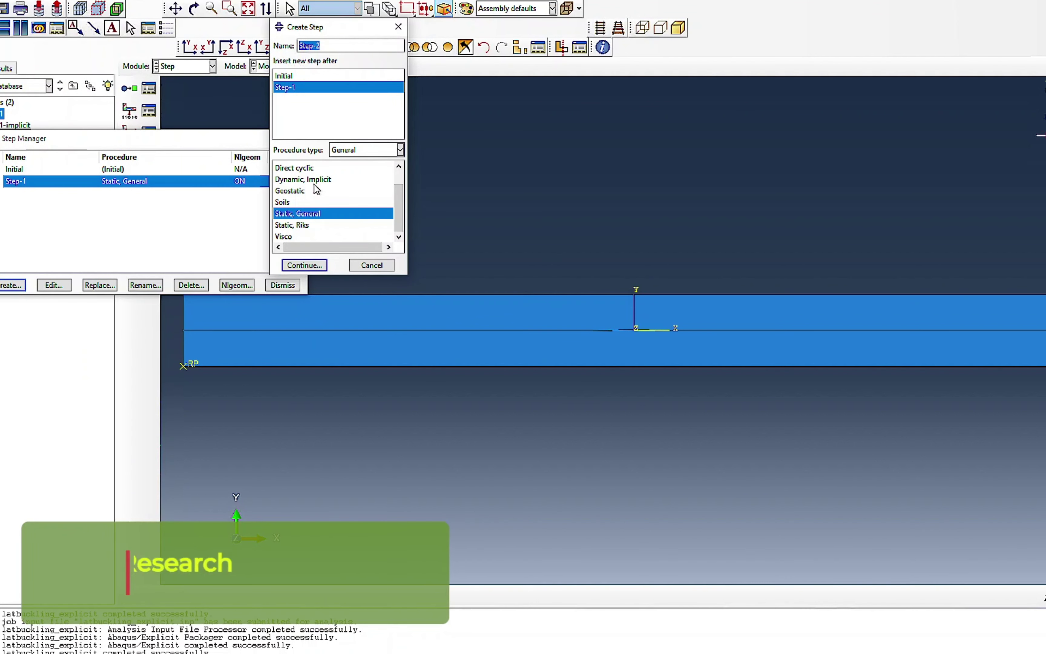
pyautogui.click(308, 225)
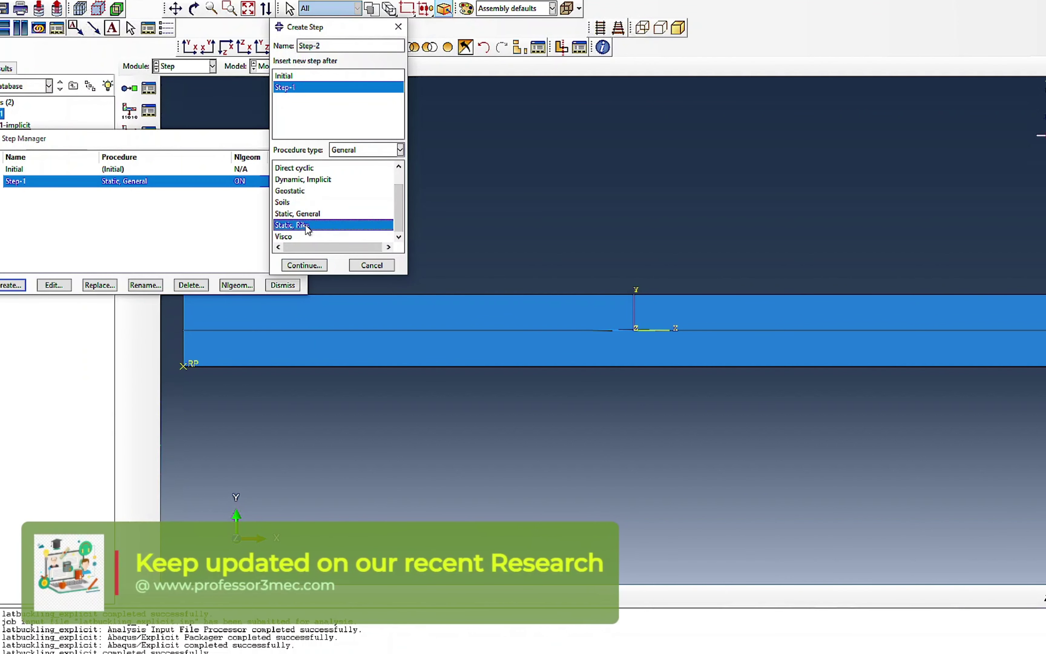
pyautogui.click(304, 266)
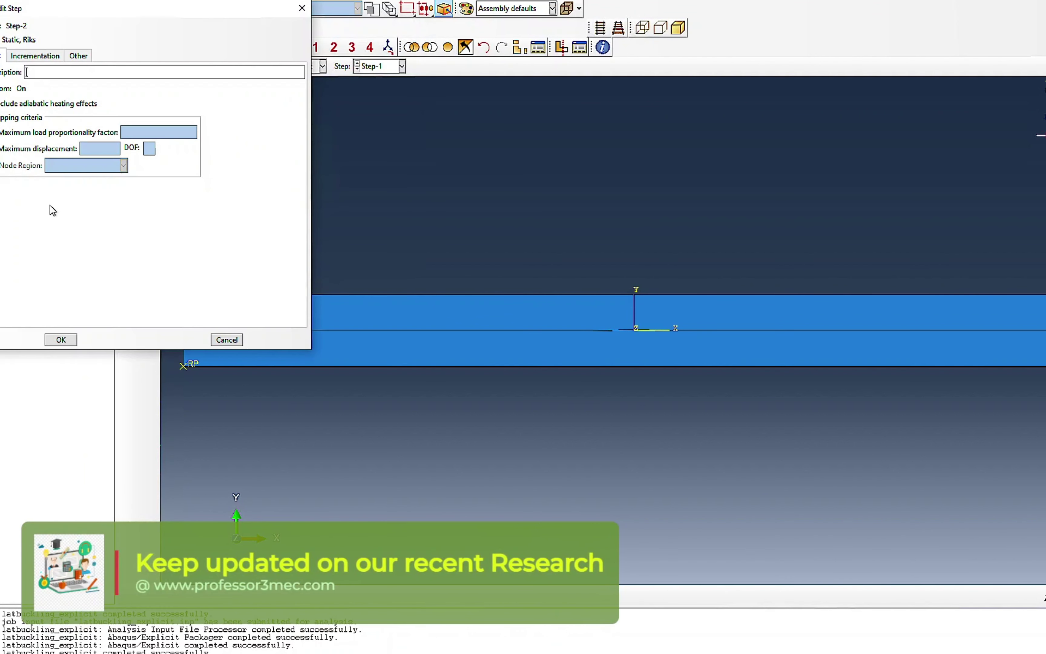
pyautogui.click(33, 56)
pyautogui.click(107, 86)
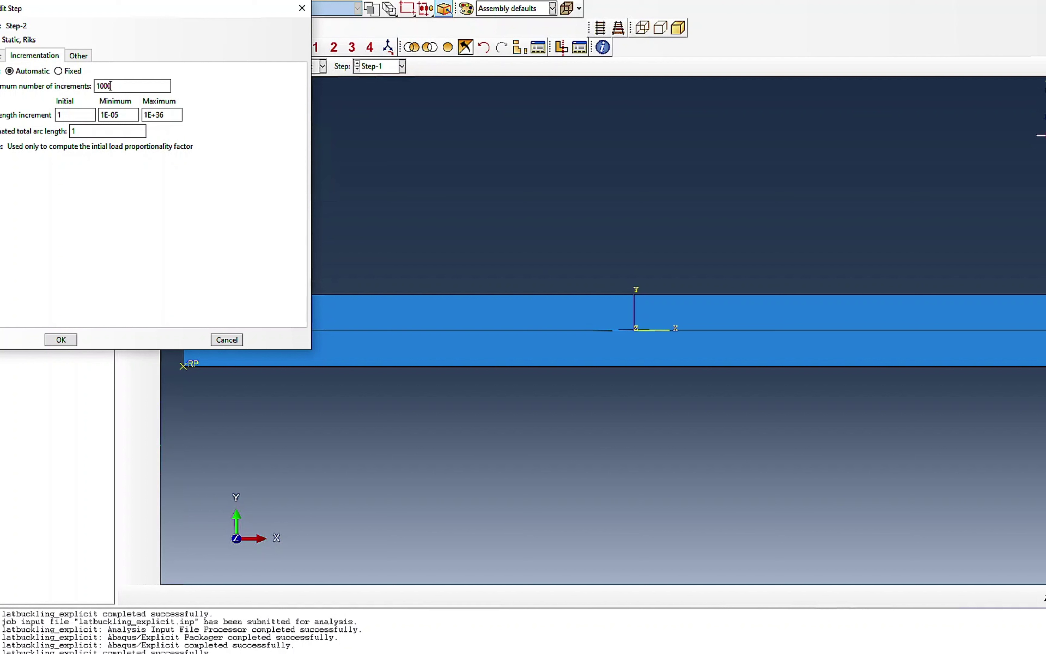
# Step: Set Step-2's stopping criteria to a maximum load proportionality factor of 1 and a maximum displacement of 2 in DOF 2
pyautogui.click(2, 55)
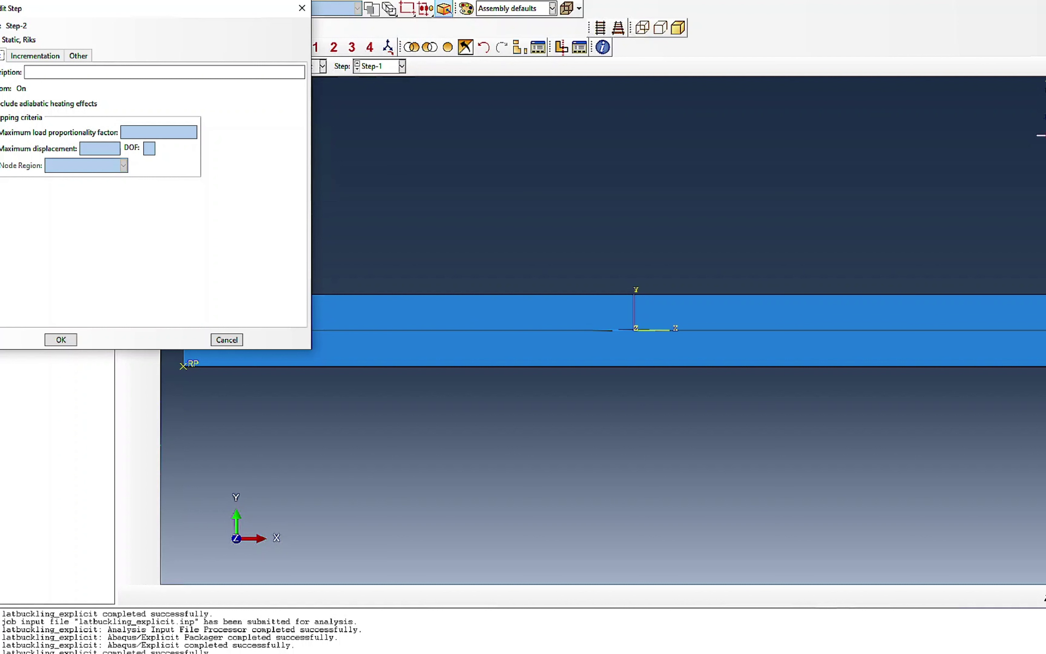
pyautogui.click(0, 117)
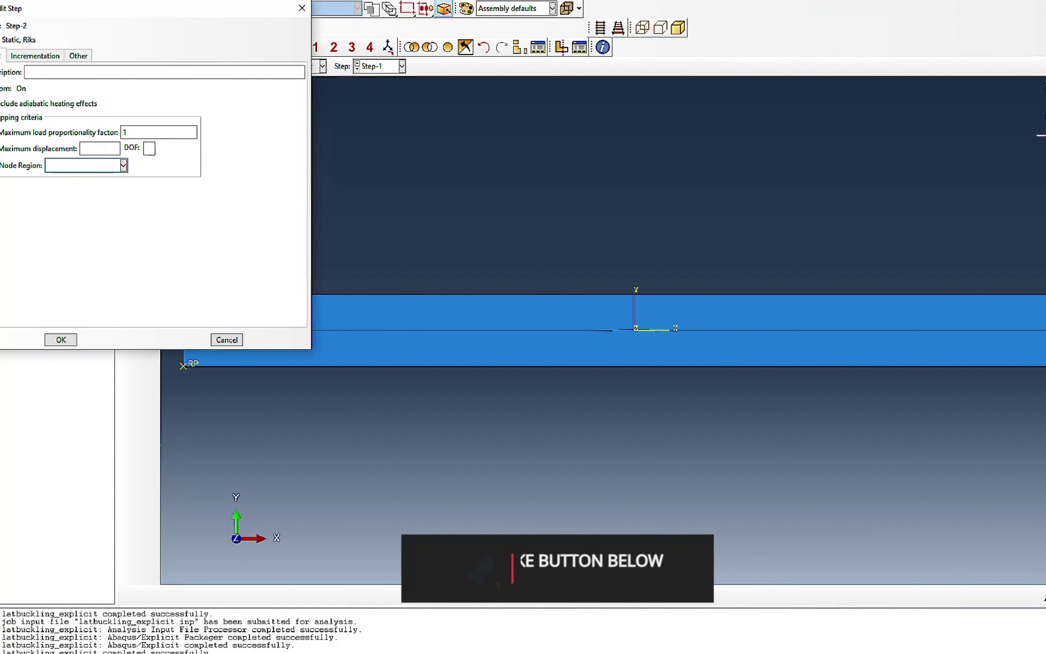
pyautogui.click(82, 149)
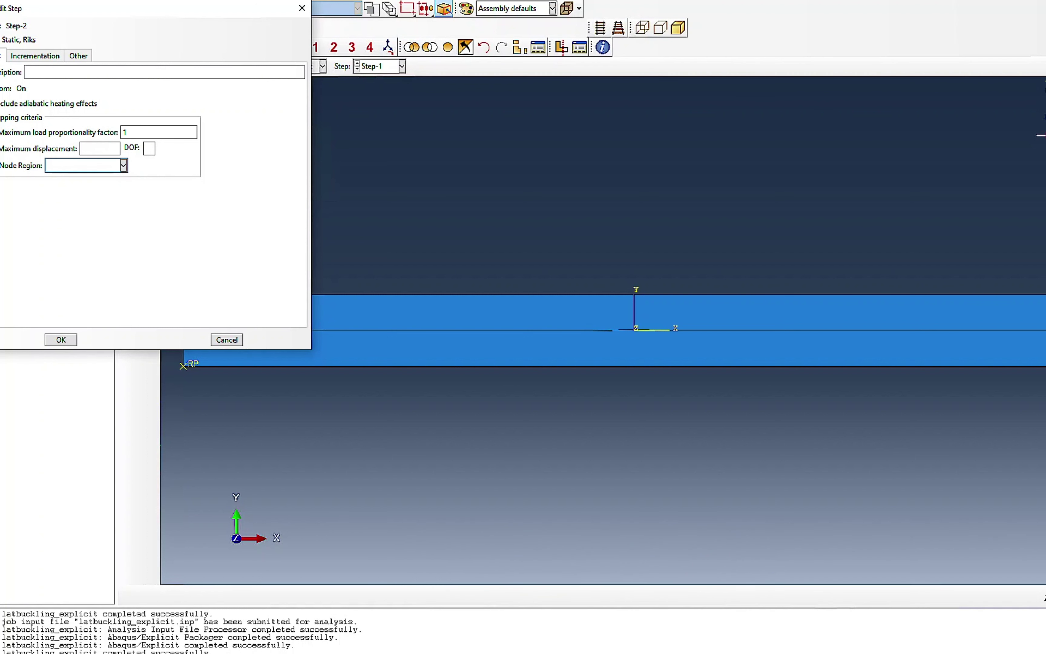
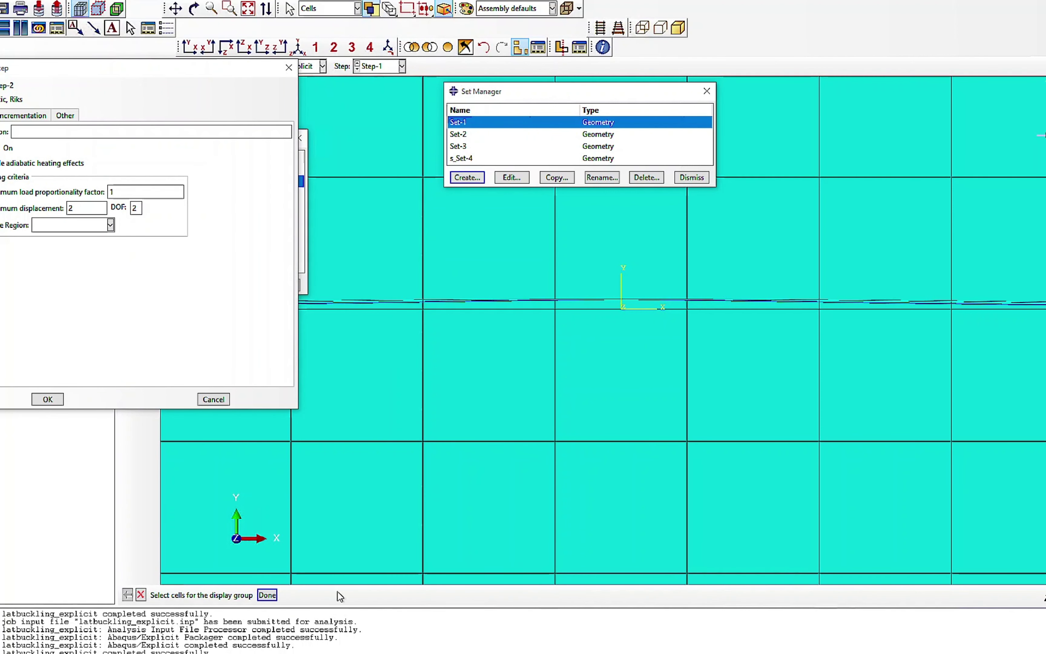
# Step: Remove instance Part-2-1 from the displayed assembly so only the pipe instance is shown
pyautogui.click(267, 594)
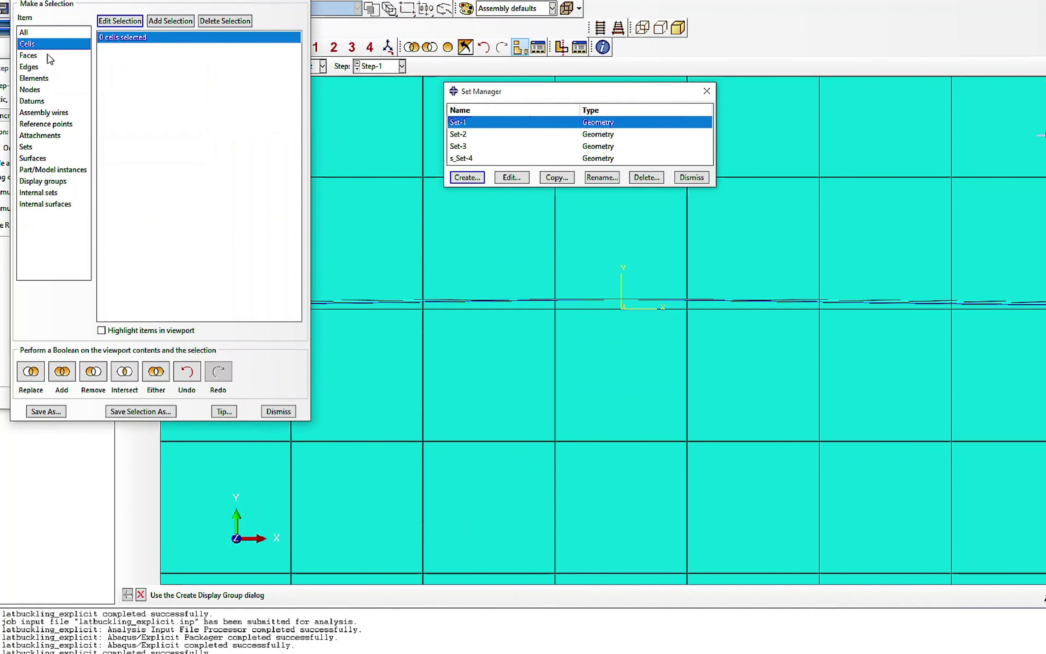
pyautogui.click(43, 170)
pyautogui.click(134, 49)
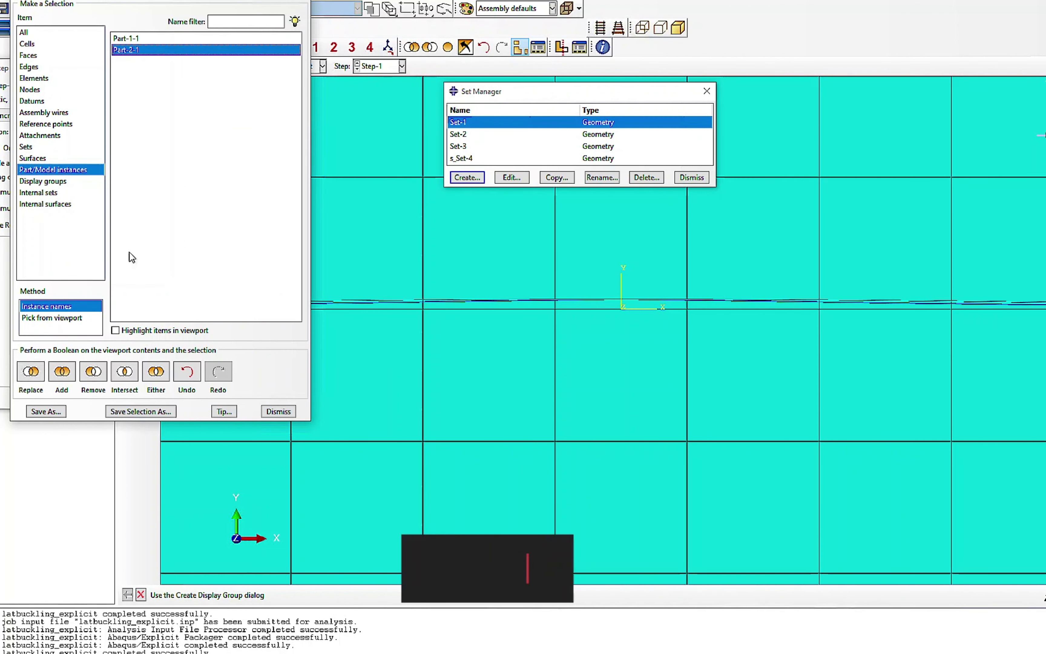
pyautogui.click(115, 330)
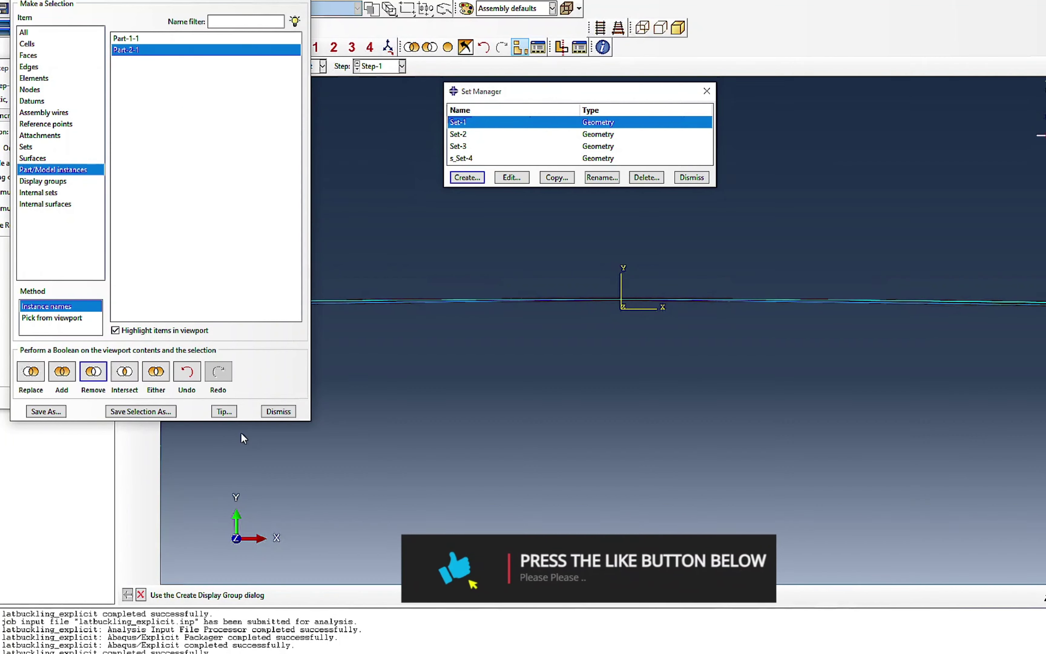
pyautogui.click(278, 411)
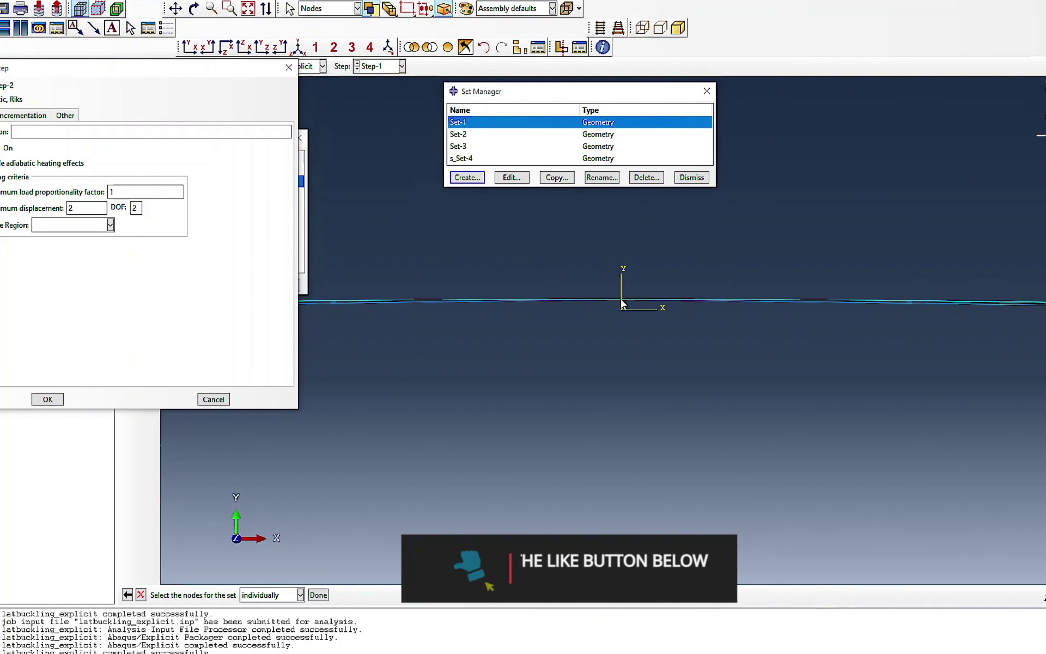
# Step: Create node set Set-5 from the single pipe node just beside the coordinate origin at the pipe's midsection
pyautogui.moveTo(610, 289); pyautogui.dragTo(654, 328)
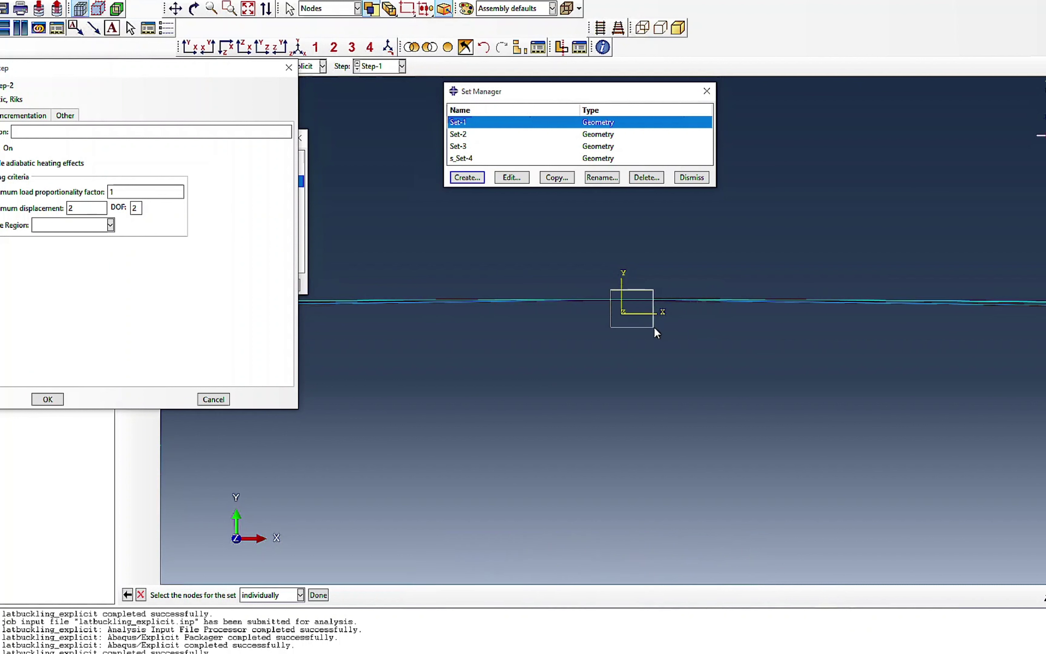
pyautogui.click(669, 299)
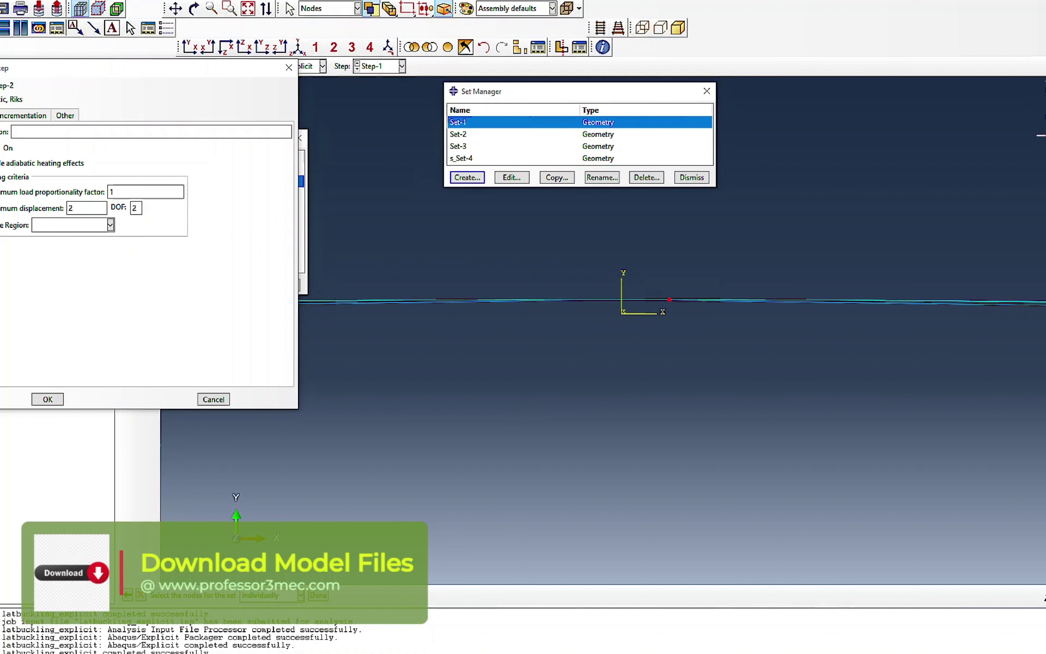
pyautogui.middleClick(626, 479)
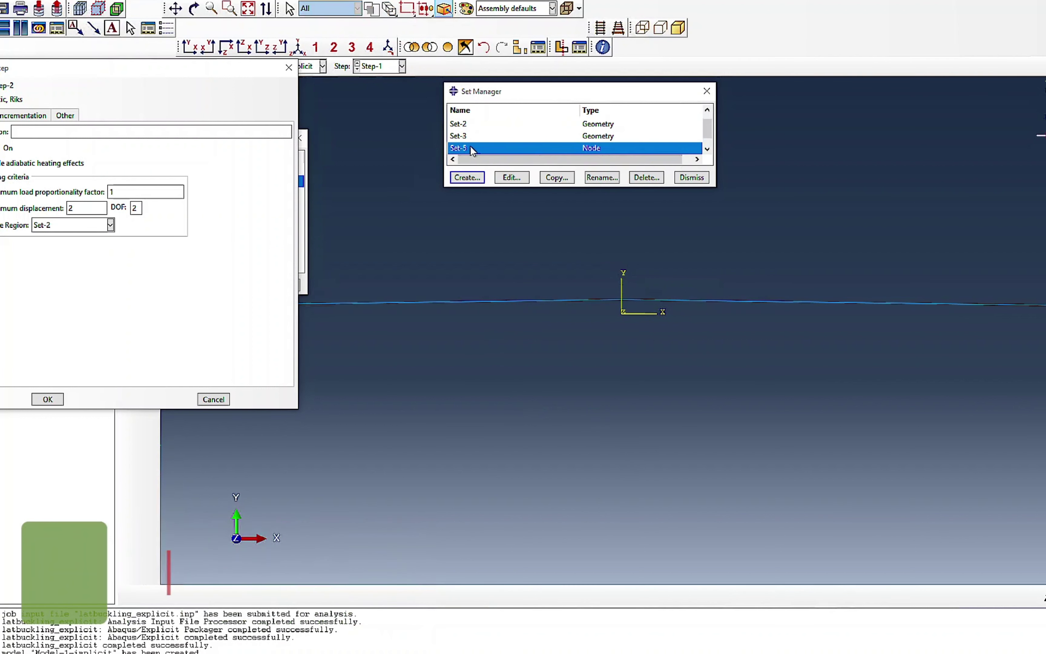
pyautogui.click(691, 178)
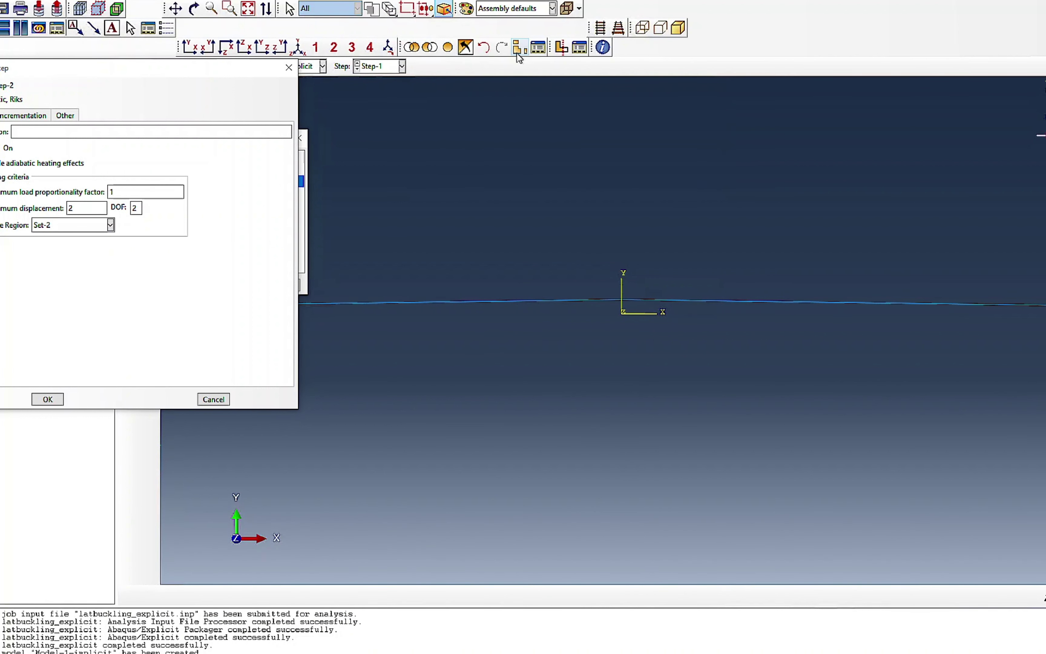
# Step: Restore the full assembly display and set Step-2's displacement stopping criterion node region to Set-5
pyautogui.click(466, 46)
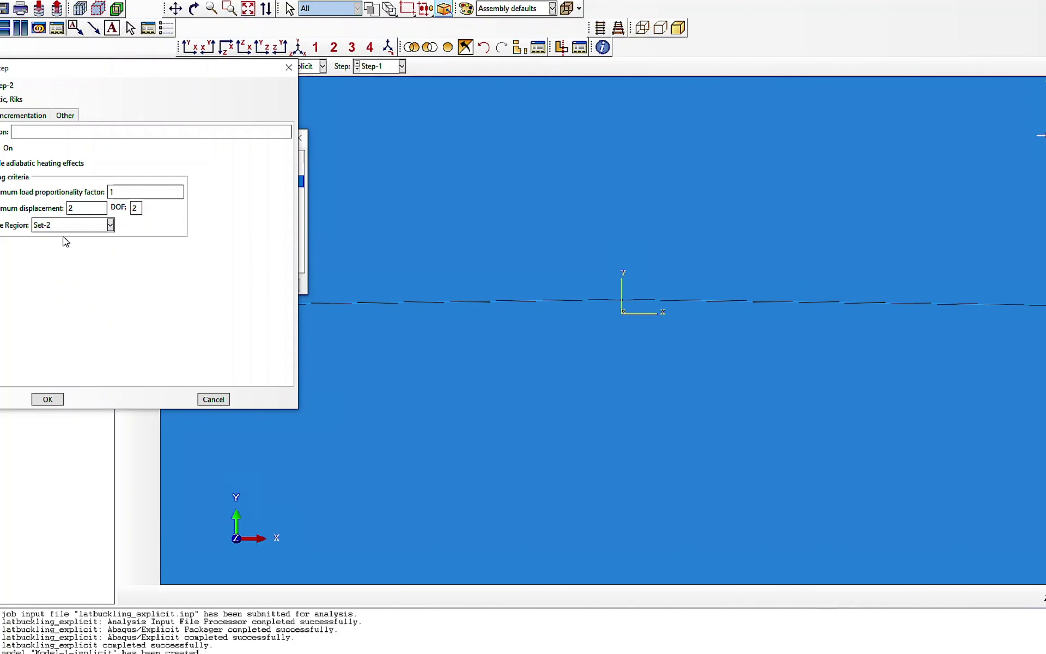
pyautogui.click(72, 225)
pyautogui.click(64, 270)
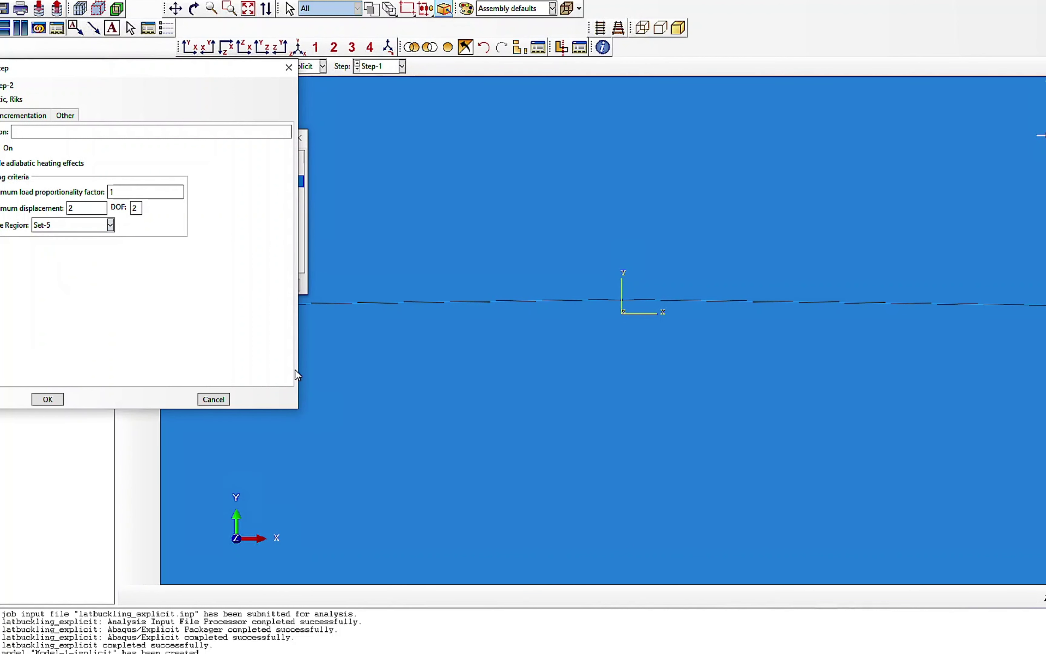
pyautogui.click(47, 399)
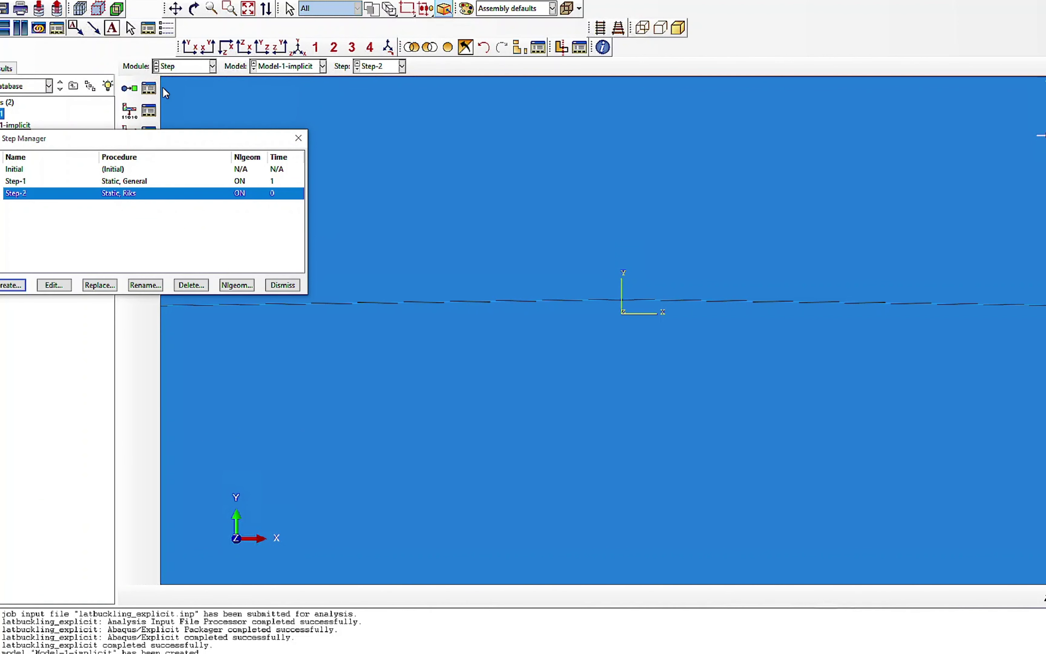
# Step: Add the thermal variables NT (nodal temperature) and TEMP (element temperature) to field output request F-Output-1 in Step-1
pyautogui.click(148, 110)
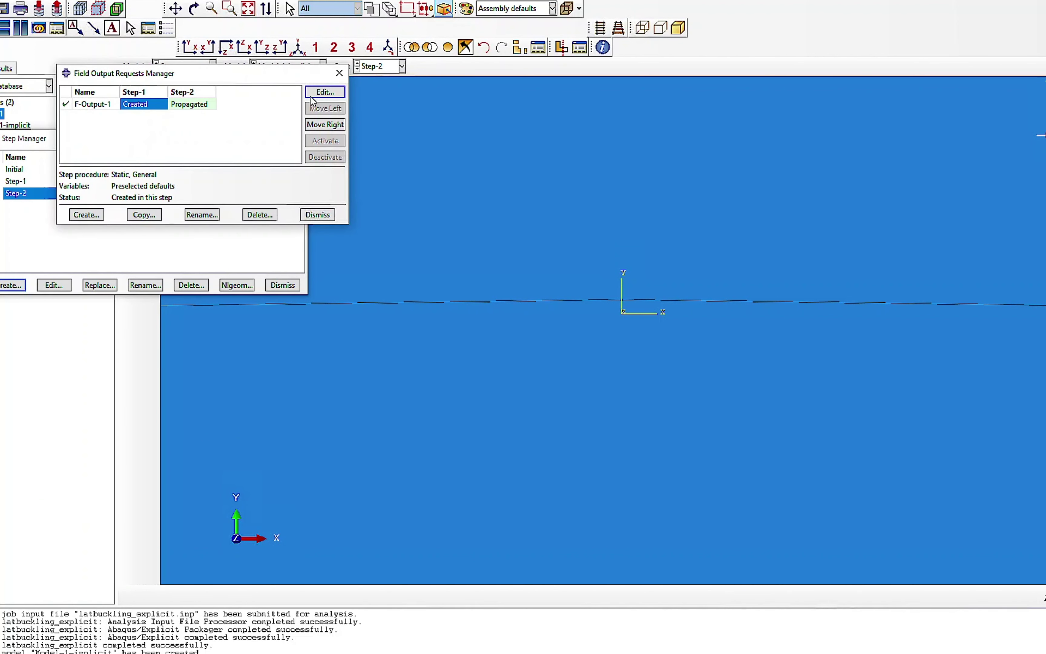
pyautogui.click(325, 92)
pyautogui.scroll(-3, 482, 258)
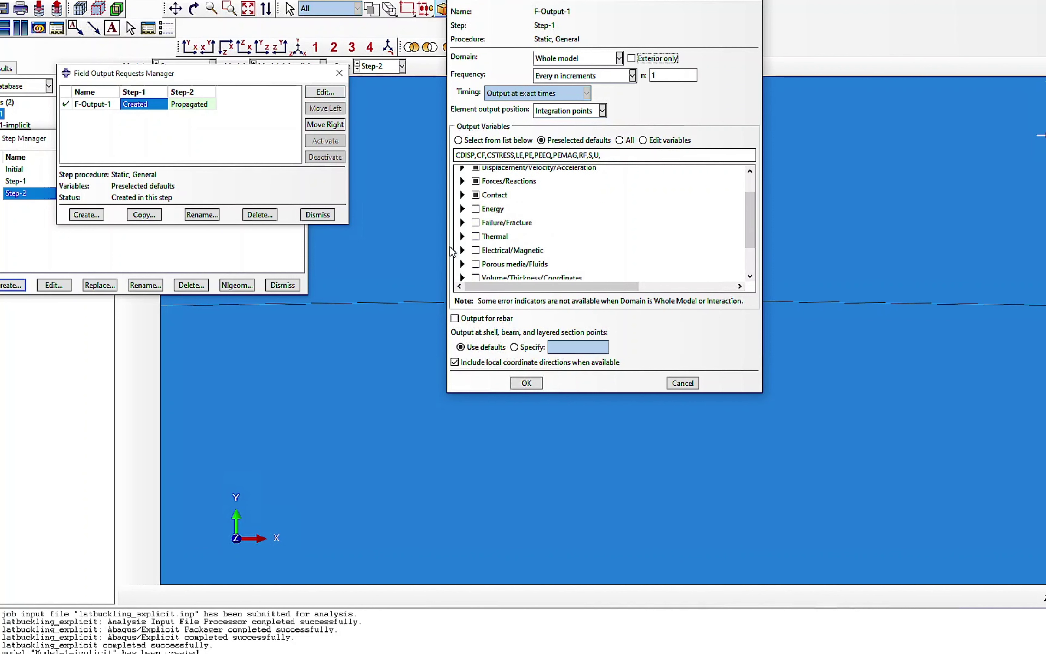
pyautogui.click(462, 235)
pyautogui.scroll(-3, 497, 242)
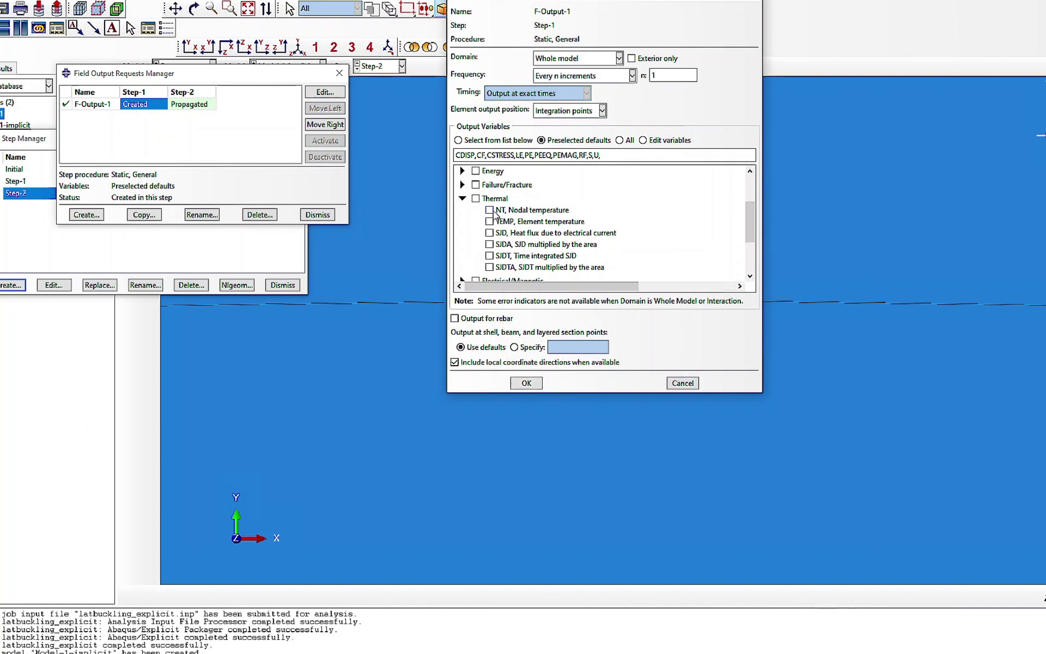
pyautogui.click(489, 210)
pyautogui.click(489, 222)
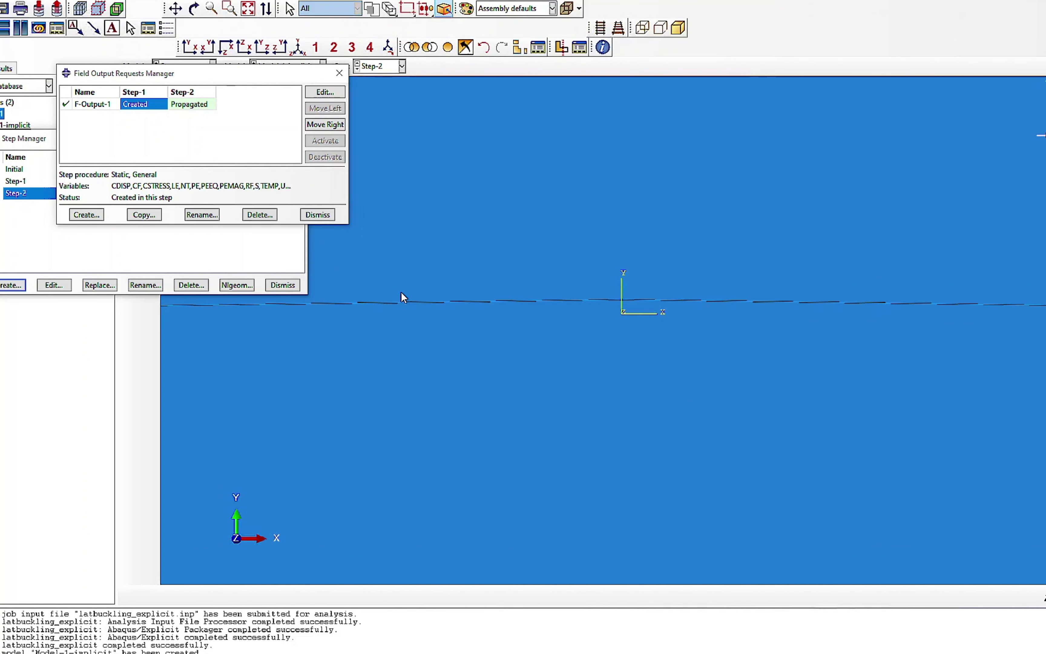
pyautogui.click(525, 382)
pyautogui.click(320, 215)
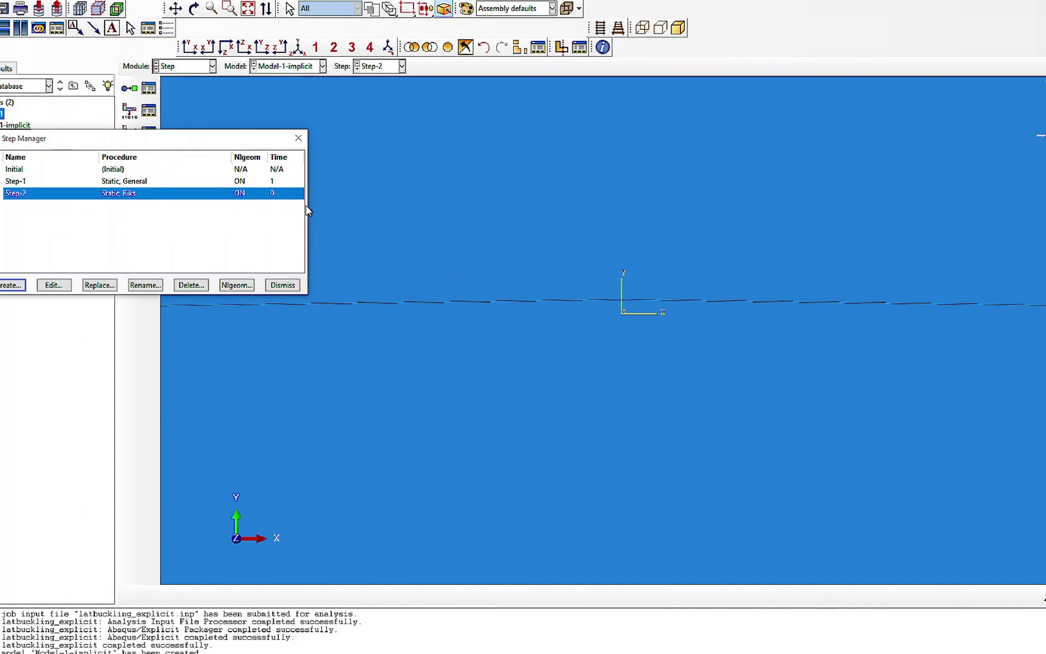
# Step: Start a Surface-to-surface contact (Standard) interaction in Step-2 and define one side of the large plate face as main surface m_Surf-4
pyautogui.click(201, 68)
pyautogui.click(176, 124)
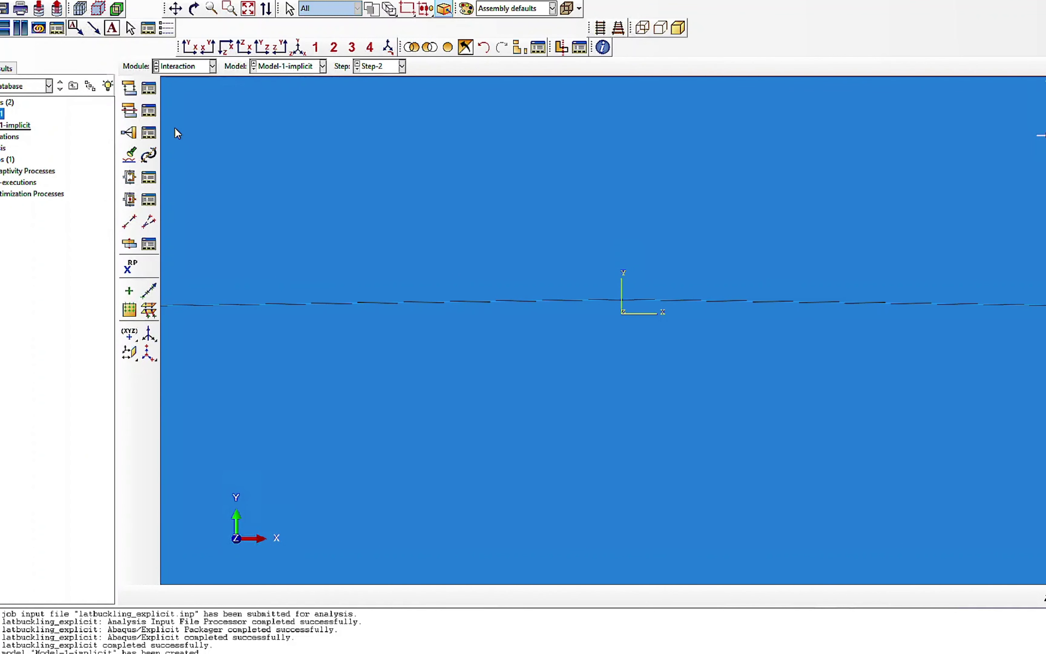
pyautogui.click(149, 112)
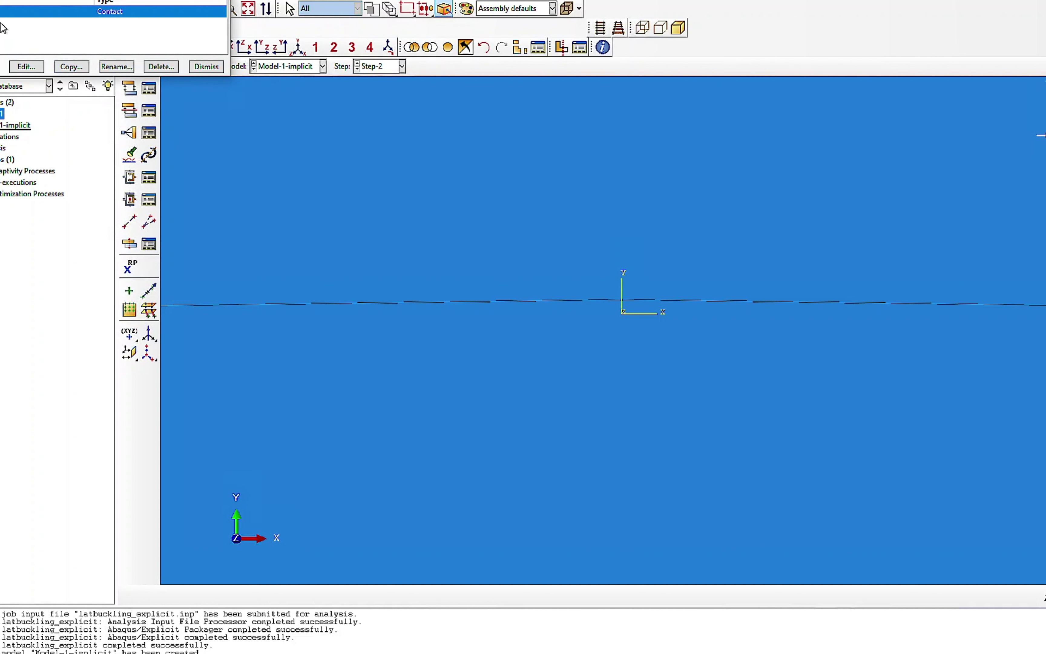
pyautogui.click(206, 67)
pyautogui.click(129, 89)
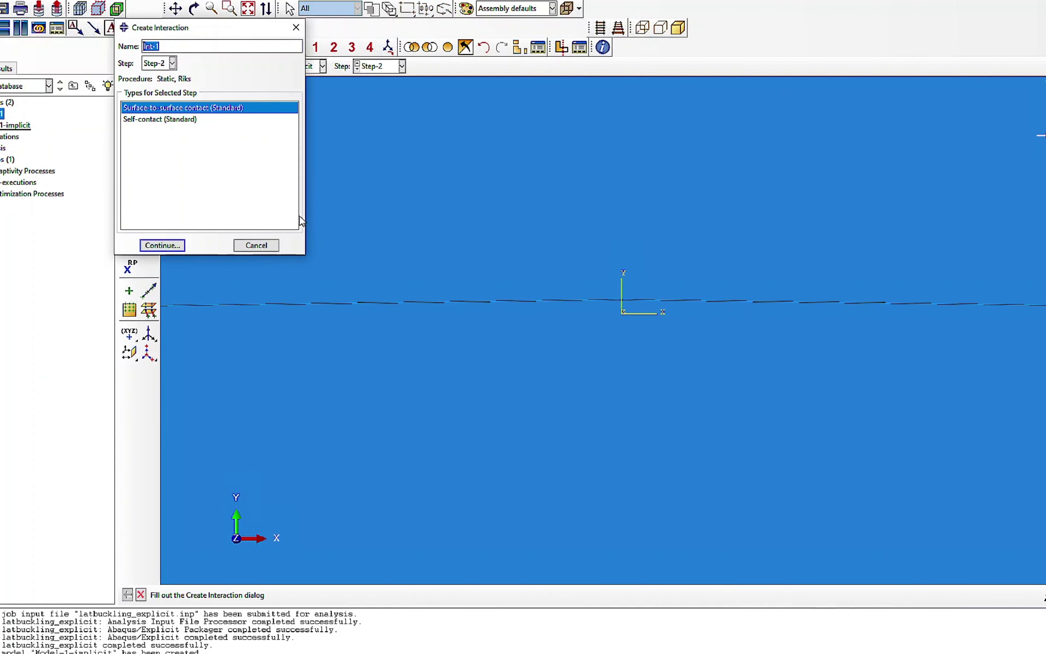
pyautogui.click(162, 245)
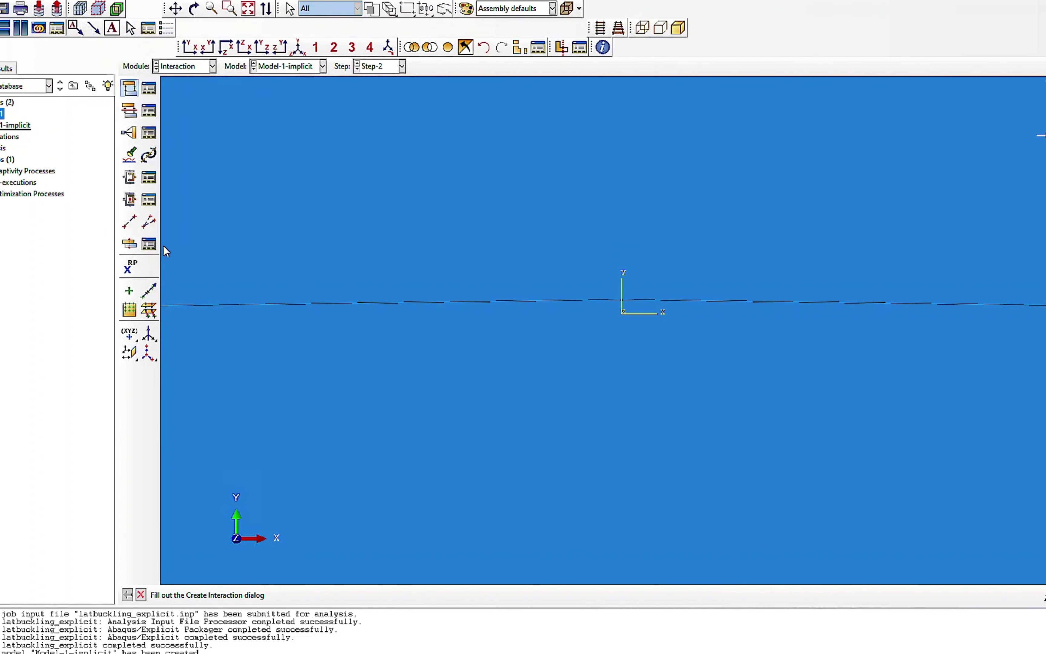
pyautogui.scroll(-3, 508, 350)
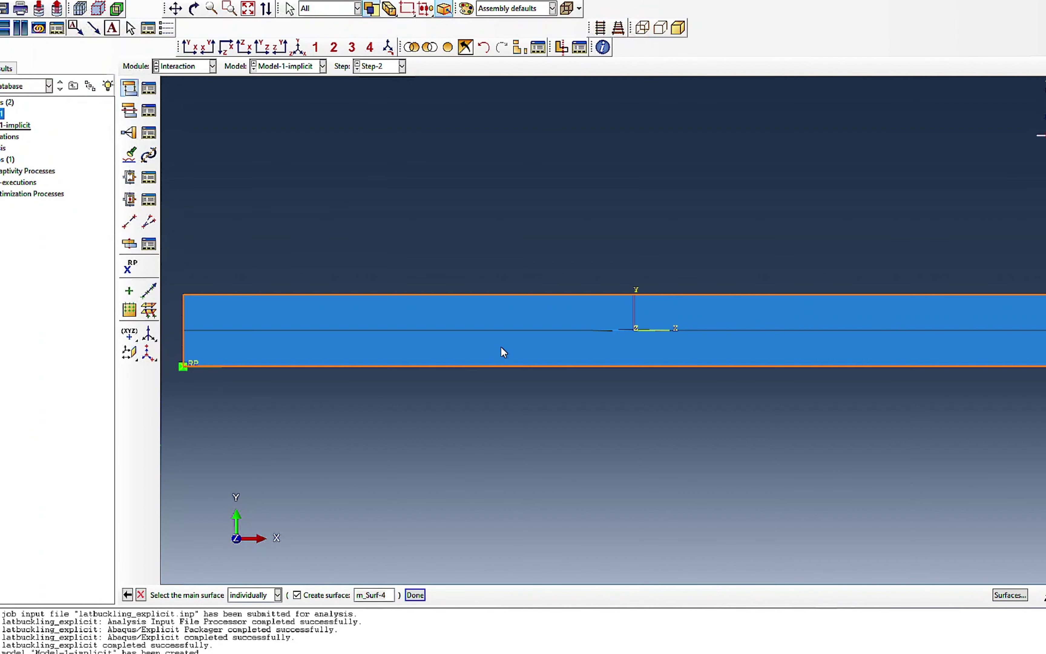
pyautogui.click(501, 347)
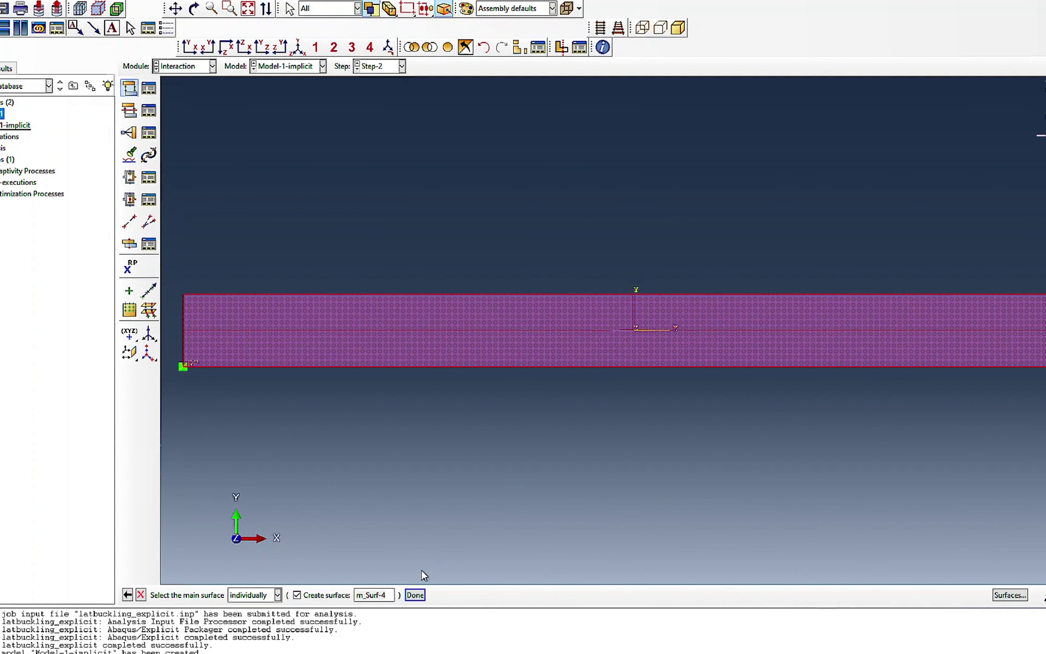
pyautogui.click(415, 595)
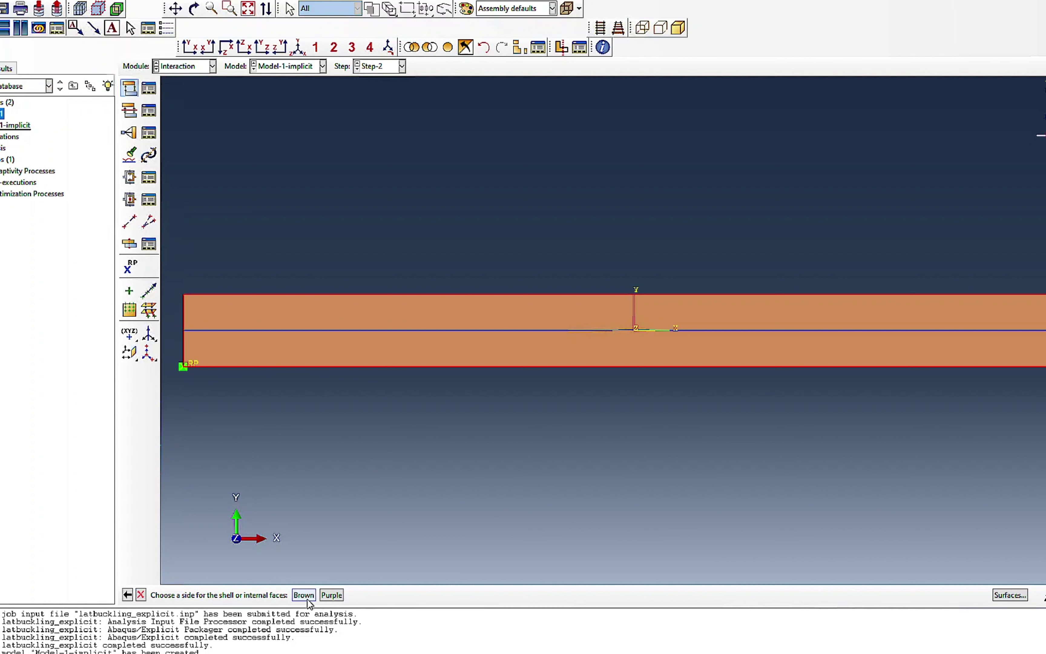
pyautogui.click(331, 595)
pyautogui.click(264, 595)
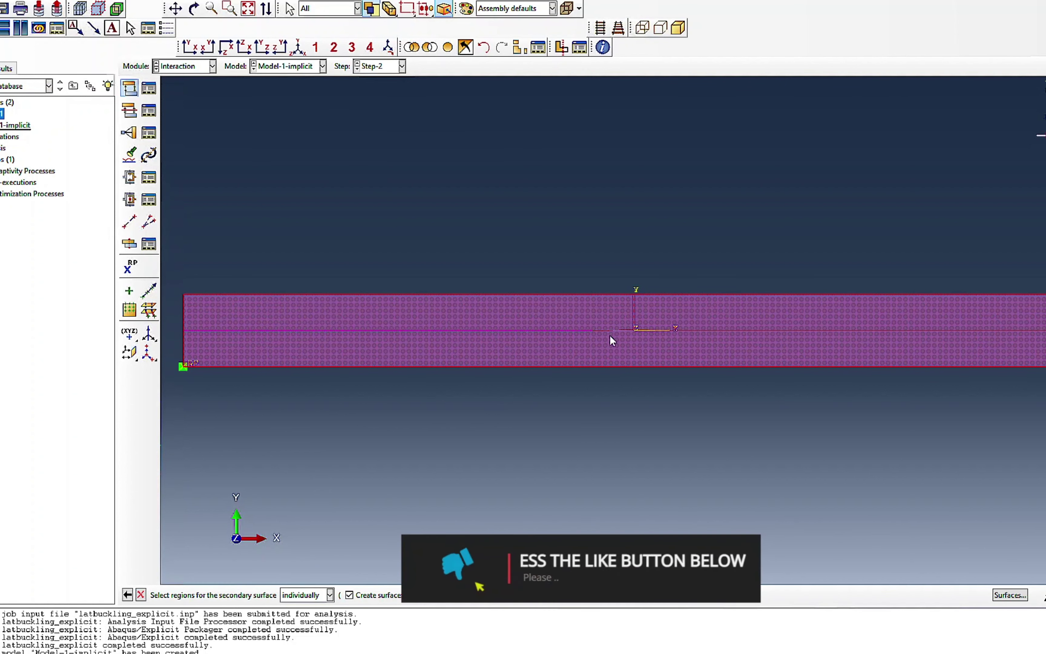
# Step: Pick the pipe wire as a circumferential secondary surface and accept the finite-sliding contact with IntProp-1
pyautogui.click(622, 329)
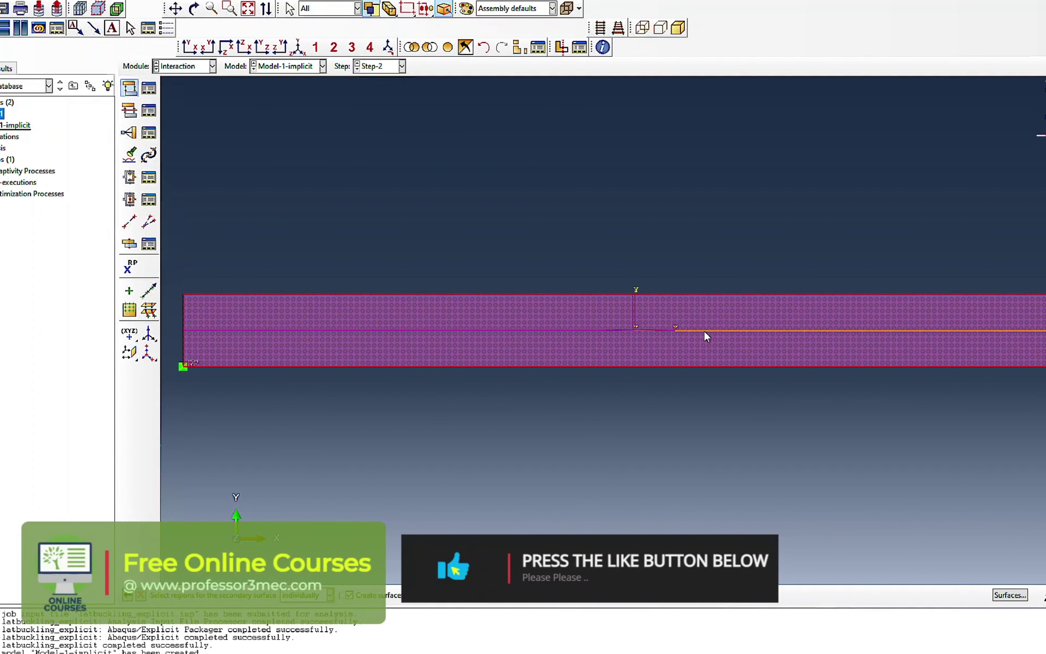
pyautogui.click(474, 600)
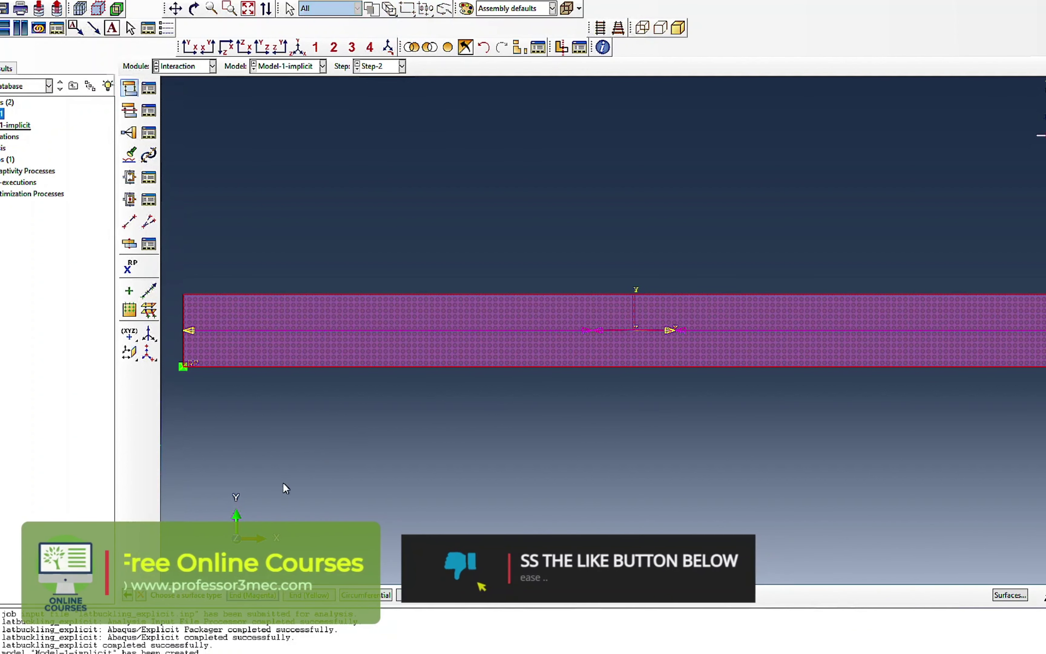
pyautogui.click(366, 596)
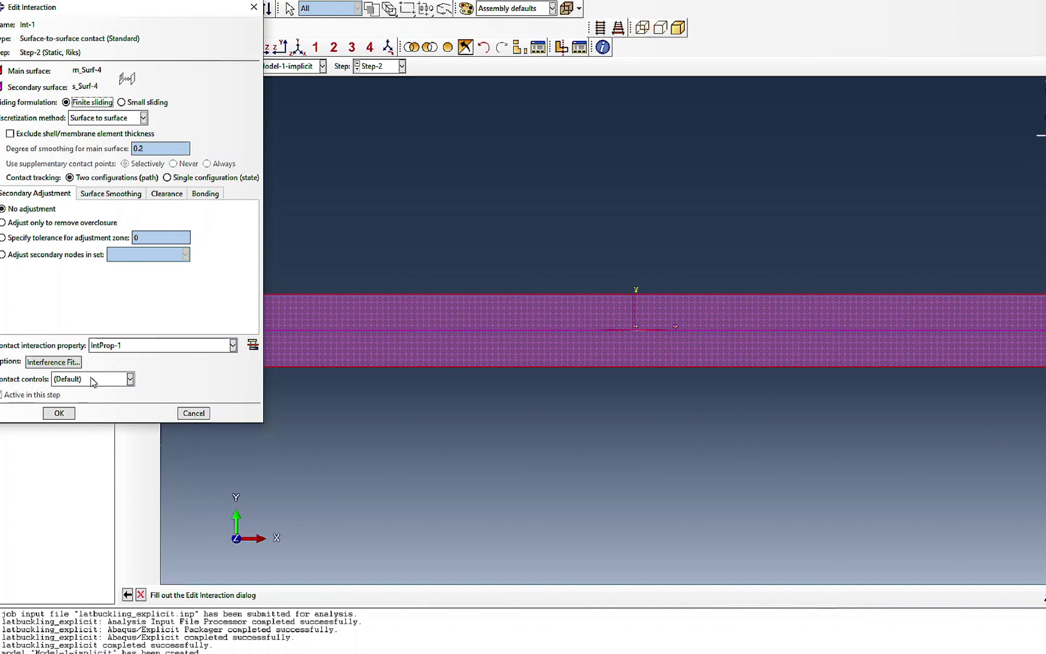
pyautogui.click(67, 417)
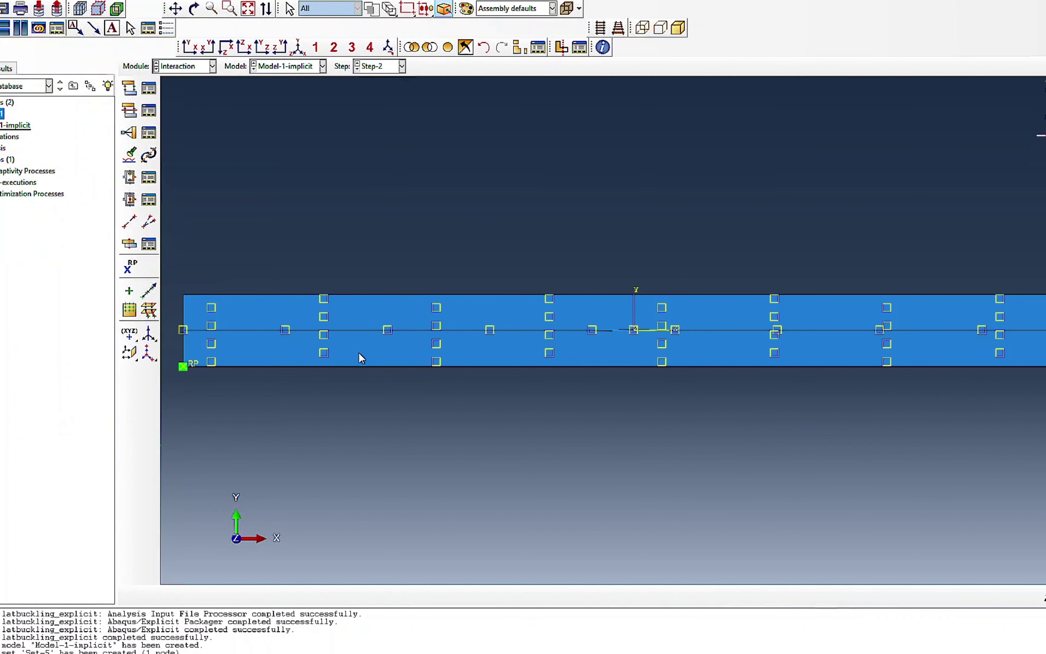
# Step: Move the surface-to-surface contact interaction's creation from Step-2 back to the Initial step
pyautogui.click(148, 88)
pyautogui.click(143, 116)
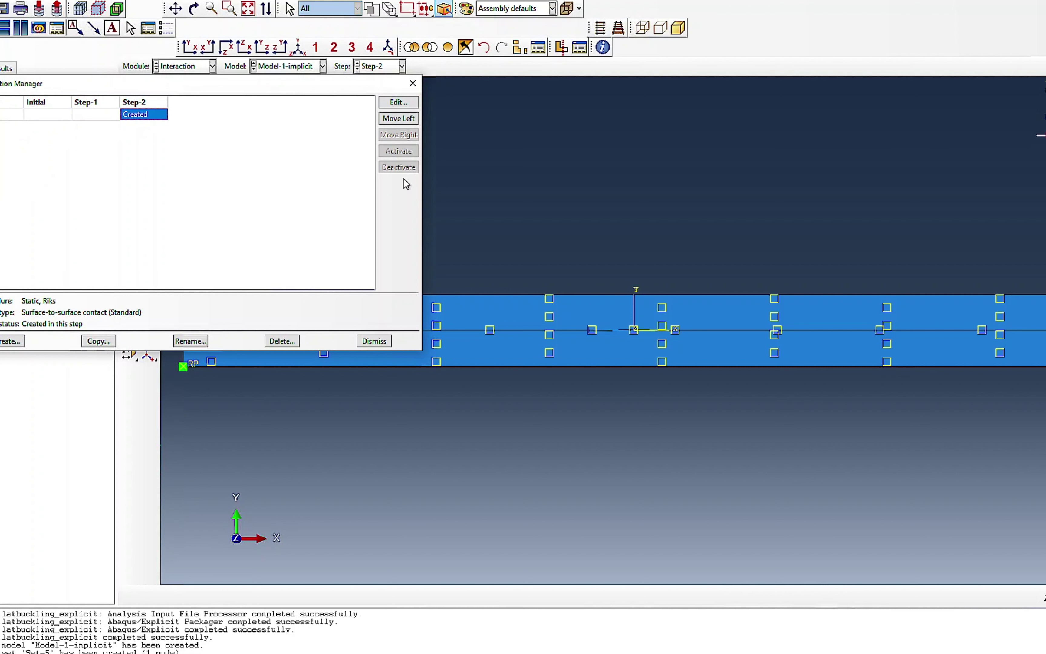
pyautogui.click(399, 118)
pyautogui.click(398, 118)
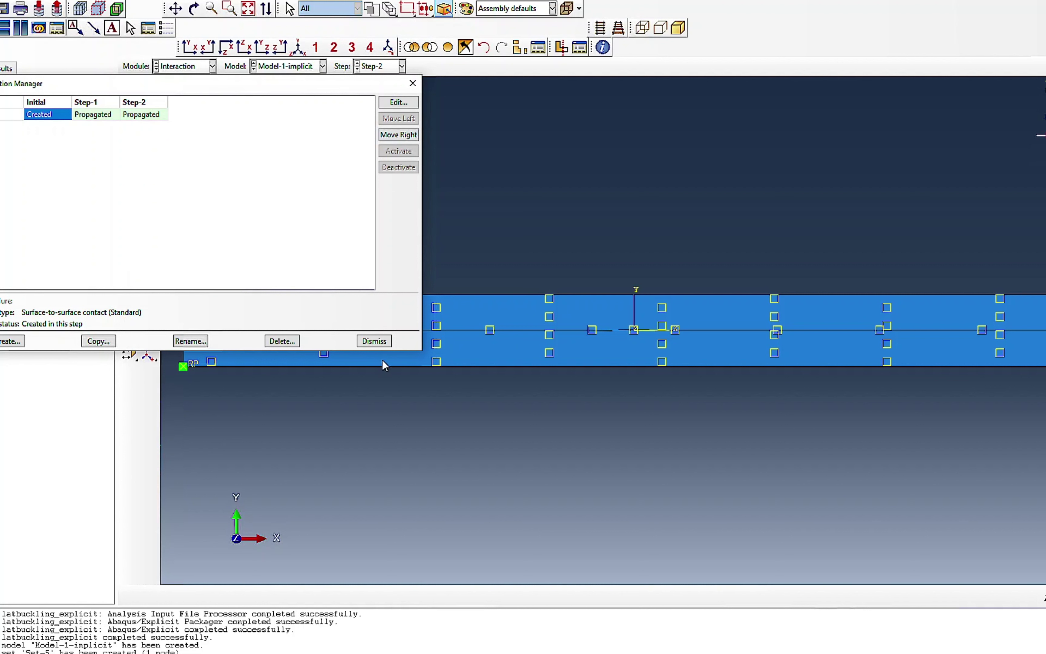
pyautogui.click(375, 341)
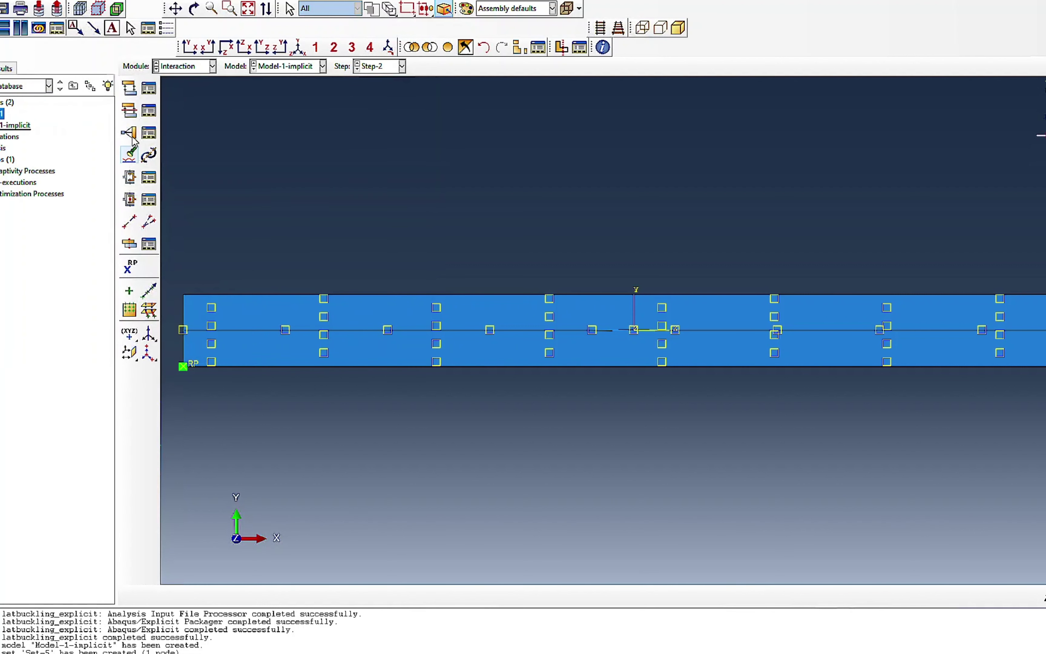
# Step: Create a gravity load on the whole model in Step-1 with Component 3 set to -9.81 and a Ramp amplitude
pyautogui.click(208, 69)
pyautogui.click(178, 136)
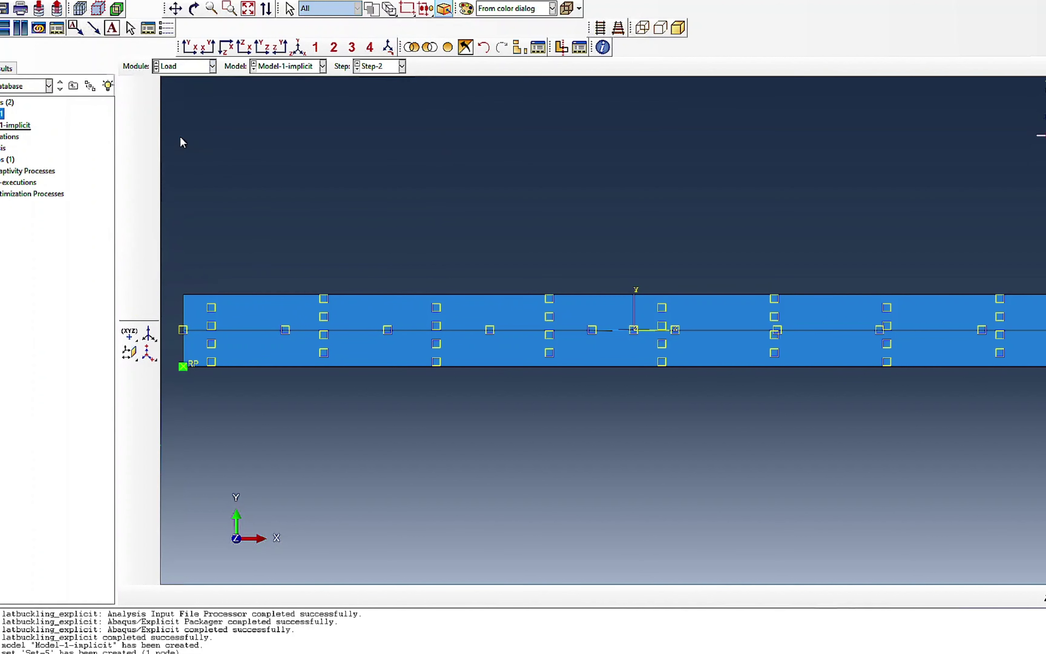
pyautogui.click(149, 90)
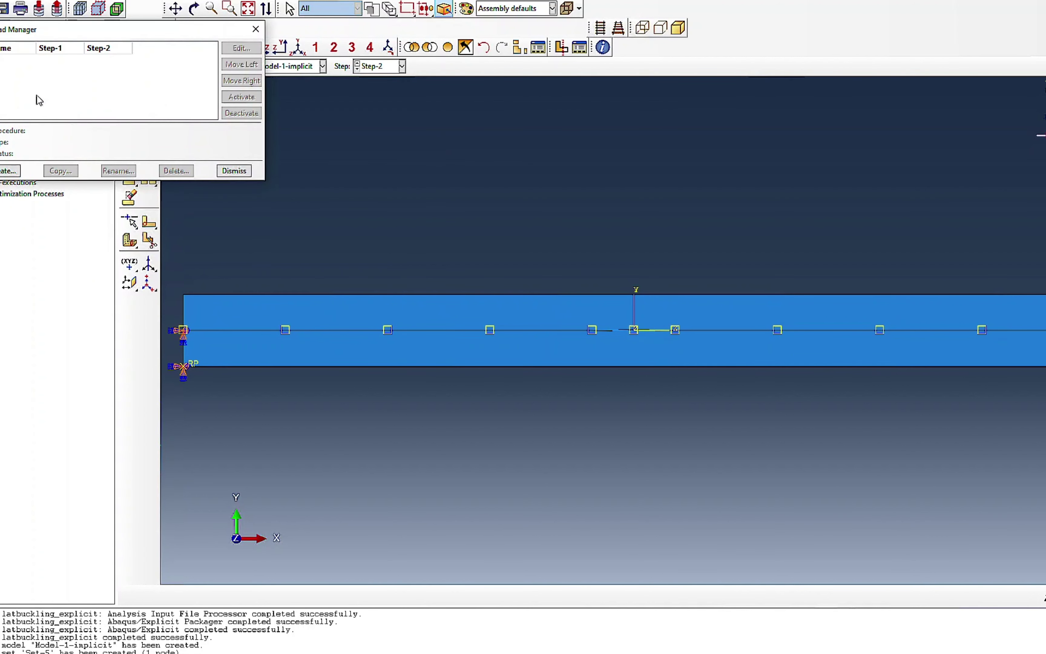
pyautogui.click(11, 170)
pyautogui.click(26, 49)
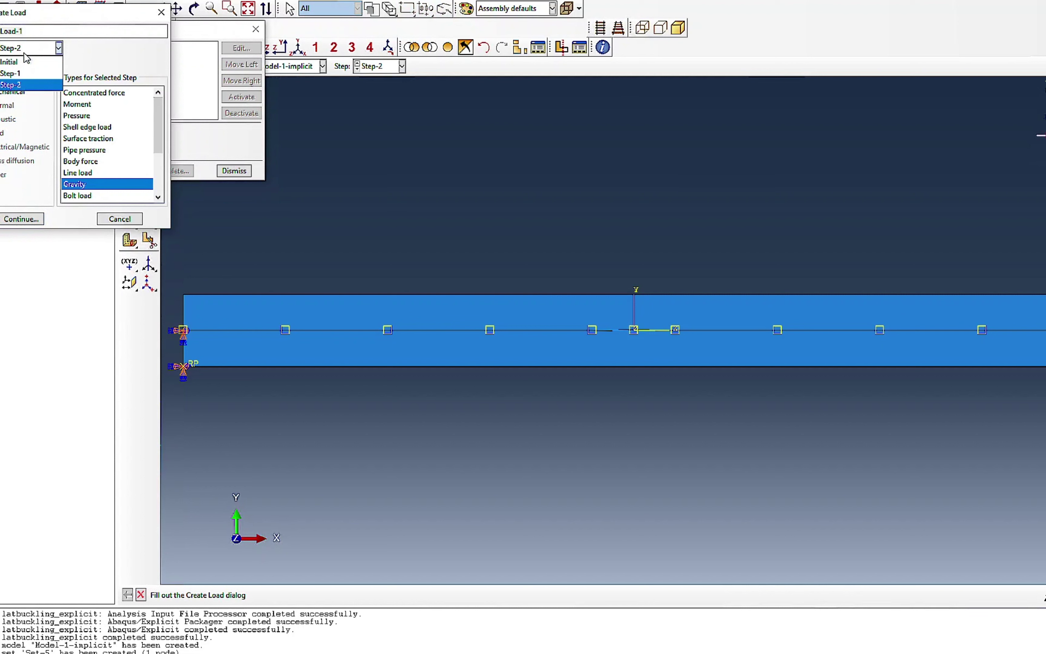
pyautogui.click(13, 74)
pyautogui.click(32, 219)
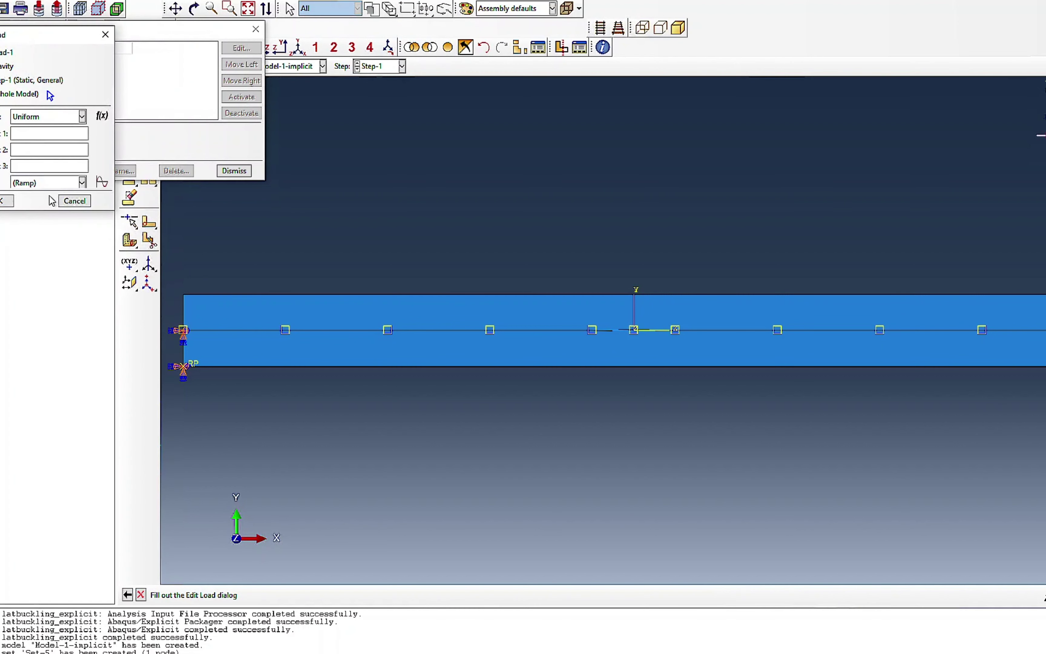
pyautogui.write('-9.81')
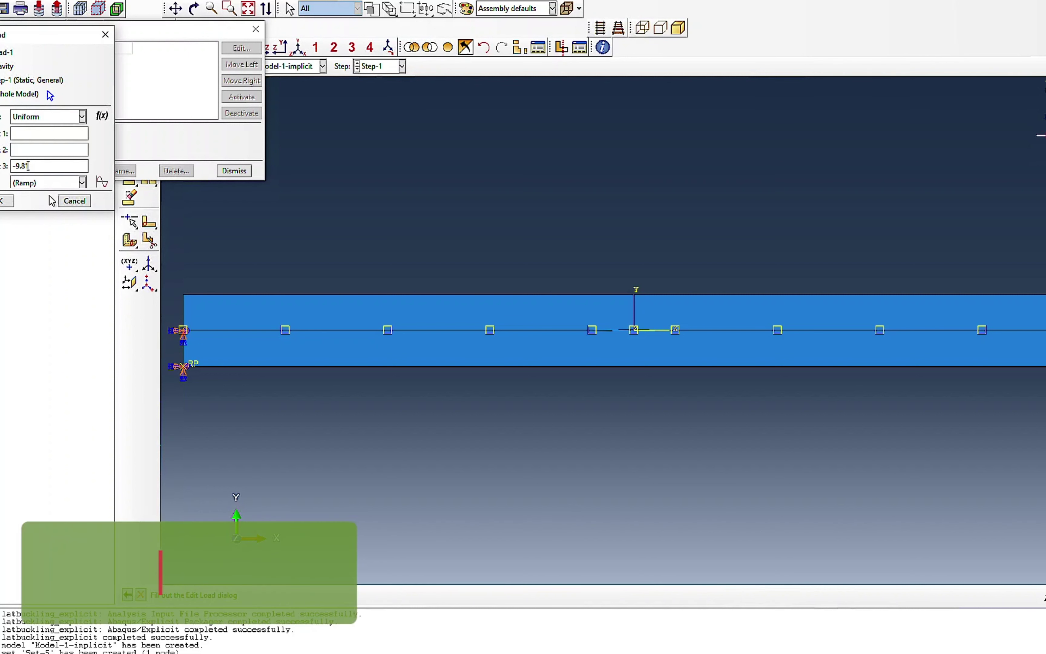
pyautogui.click(17, 183)
pyautogui.click(13, 197)
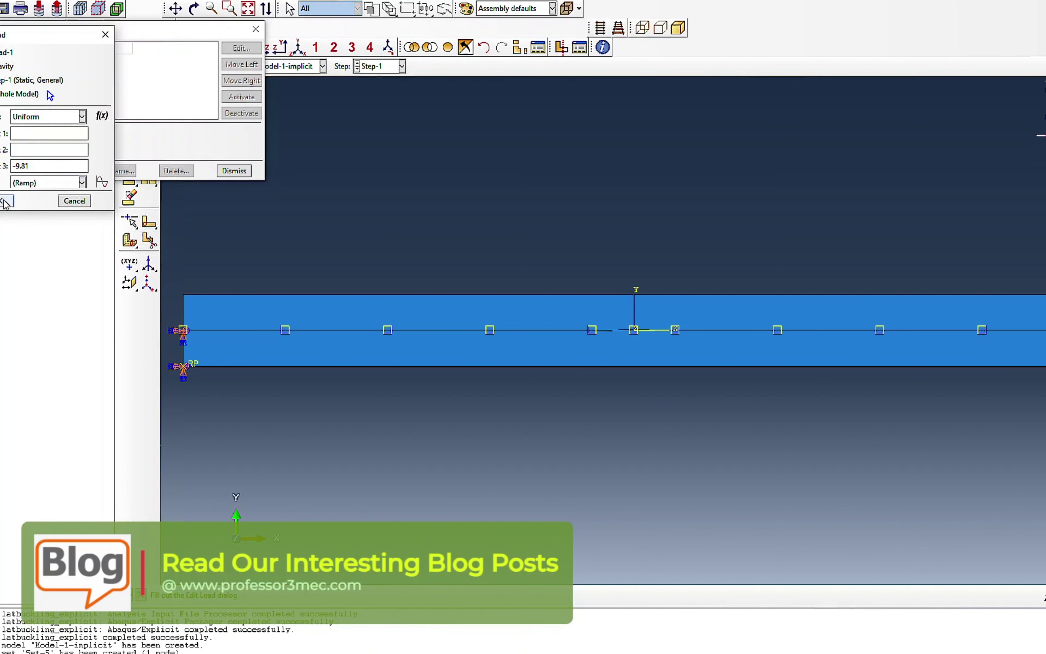
pyautogui.click(7, 201)
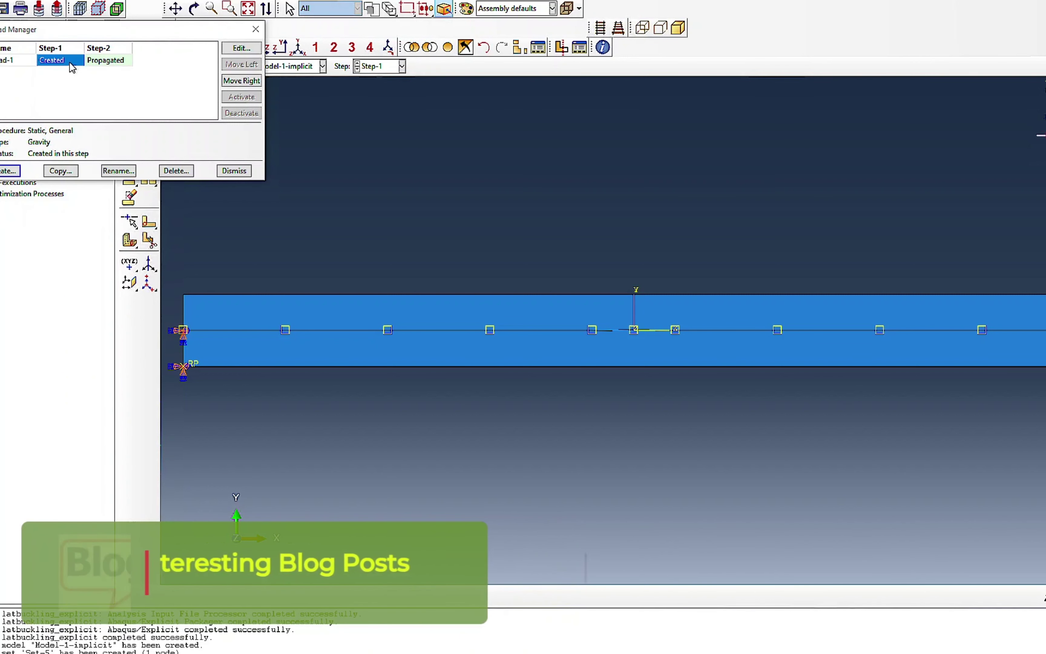
pyautogui.click(235, 171)
# Step: Review the BC-1 and BC-2 boundary condition definitions in the Initial step and keep them as they are
pyautogui.click(149, 110)
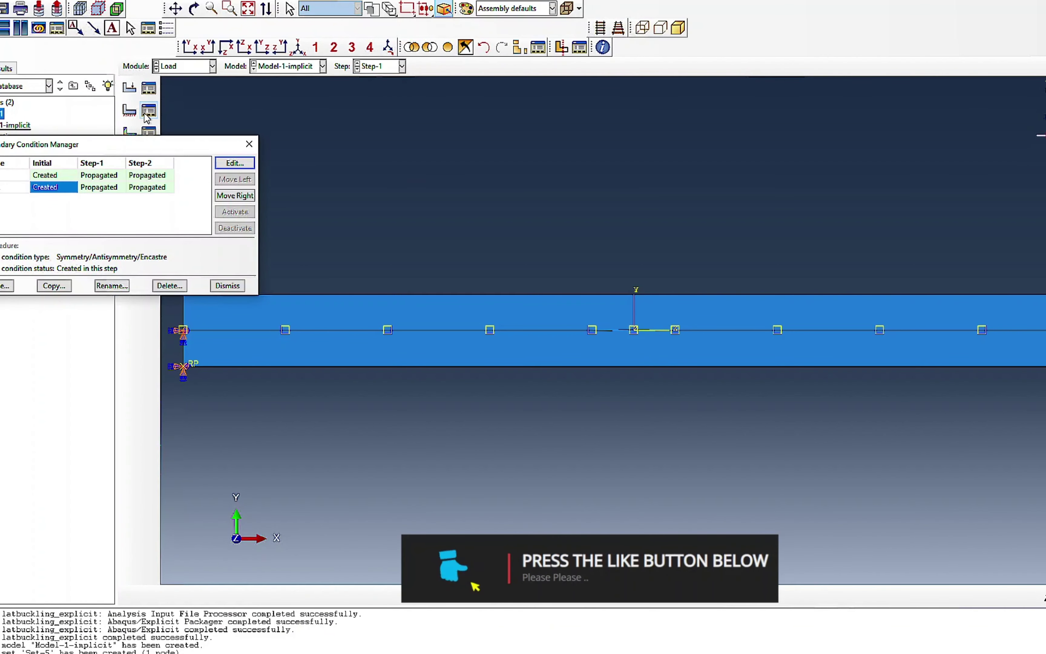
pyautogui.doubleClick(45, 174)
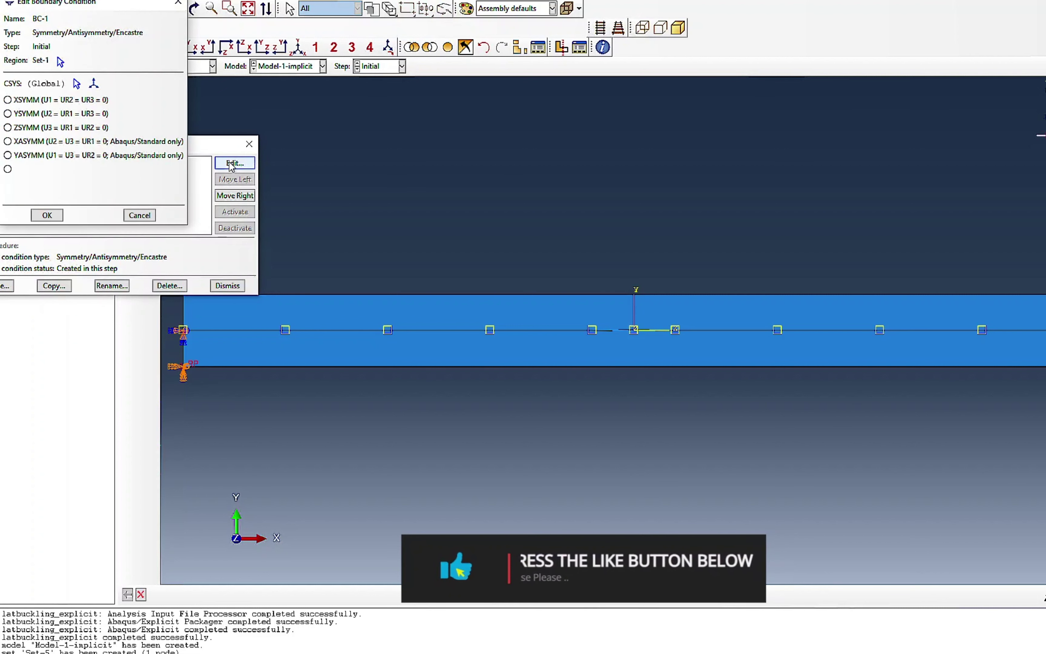
pyautogui.click(38, 218)
pyautogui.click(41, 189)
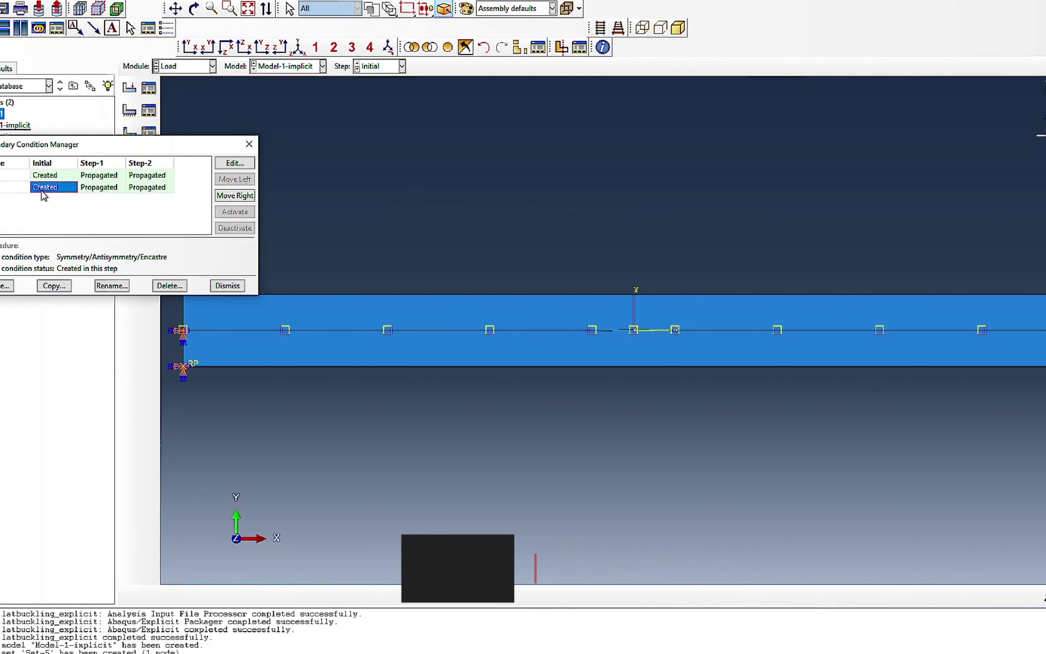
pyautogui.click(234, 163)
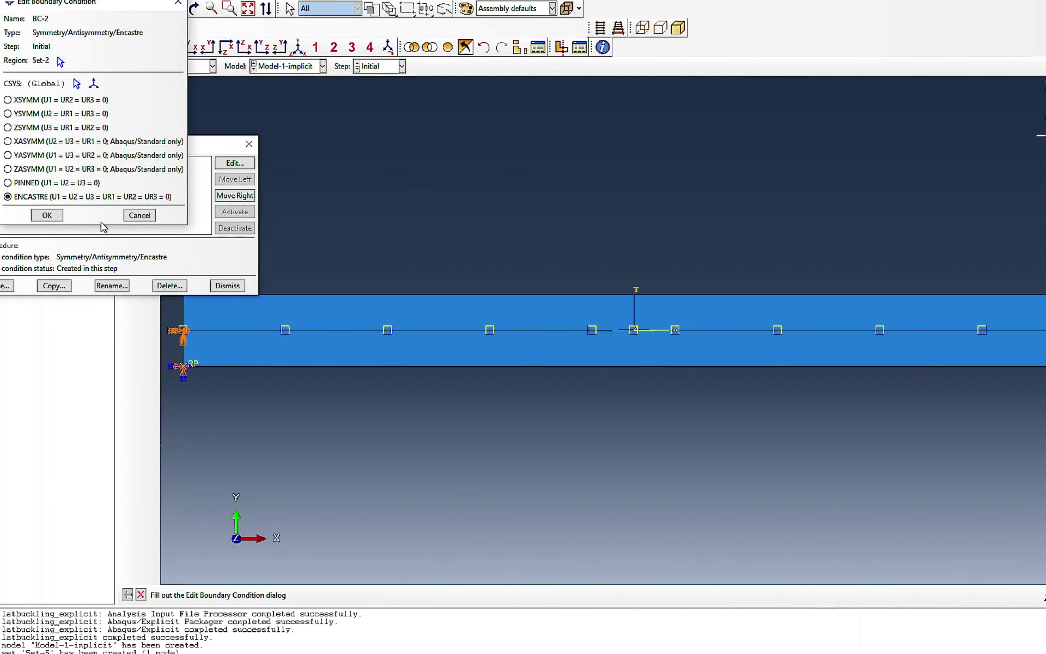
pyautogui.click(47, 215)
pyautogui.click(227, 285)
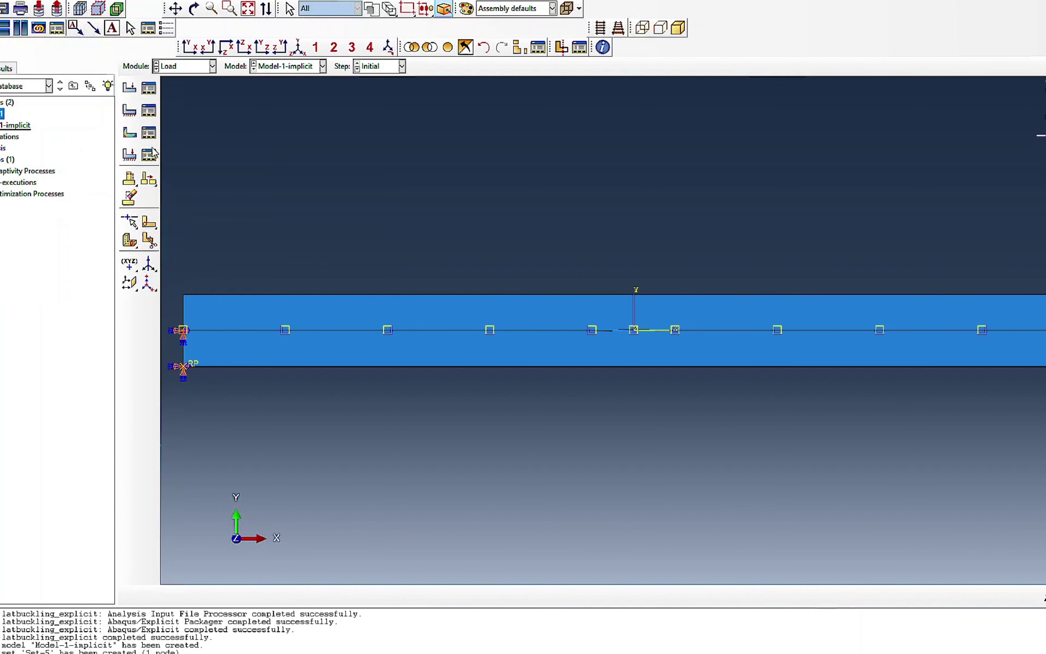
# Step: Review the temperature predefined field's definition on Set-3 in the Initial step
pyautogui.click(149, 132)
pyautogui.click(61, 138)
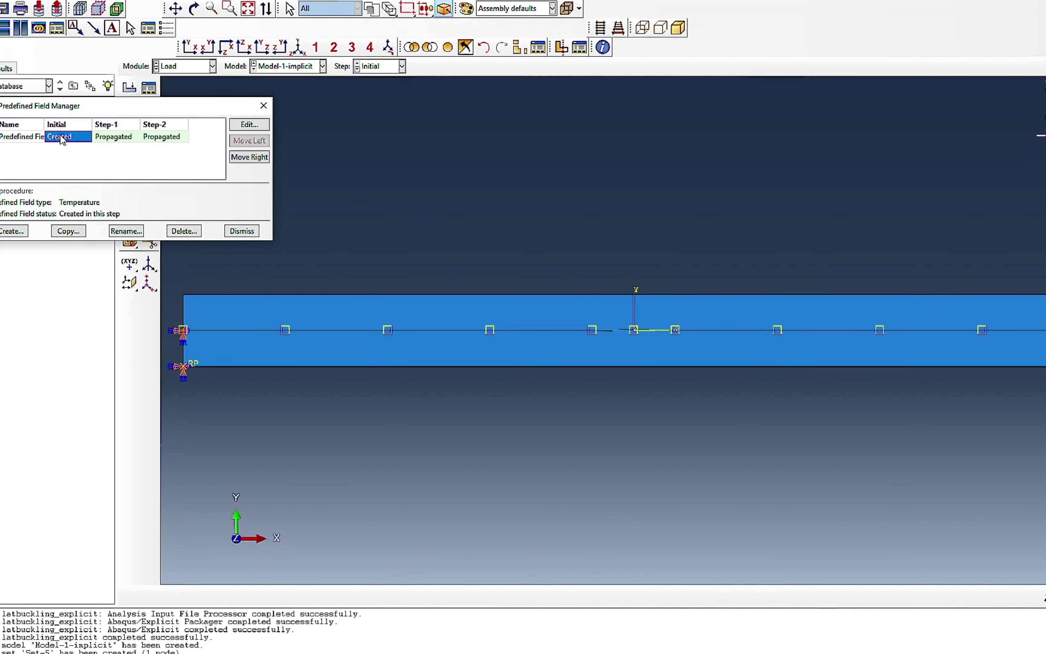
pyautogui.click(237, 126)
pyautogui.click(548, 221)
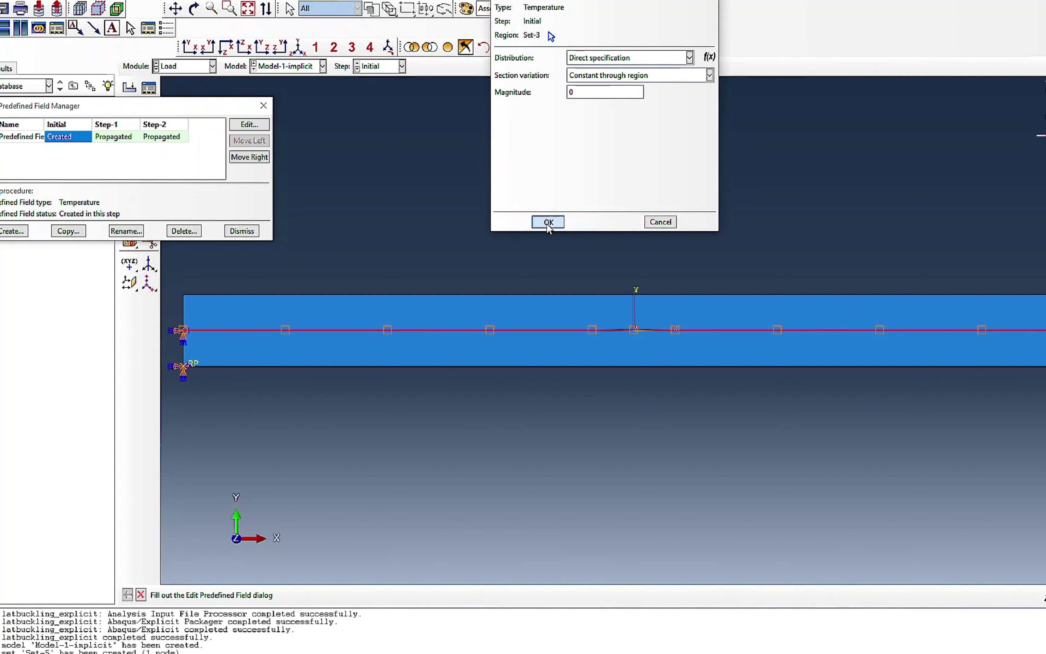
# Step: Switch the temperature predefined field to Modified in Step-2 and enter a new magnitude for it
pyautogui.doubleClick(168, 137)
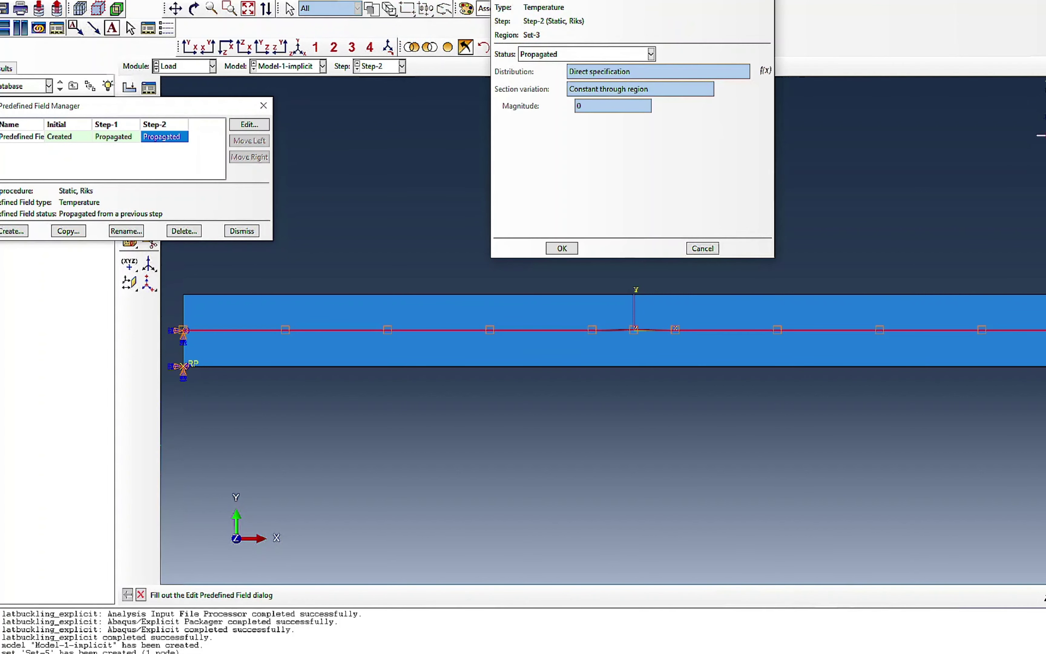
pyautogui.click(556, 58)
pyautogui.click(555, 80)
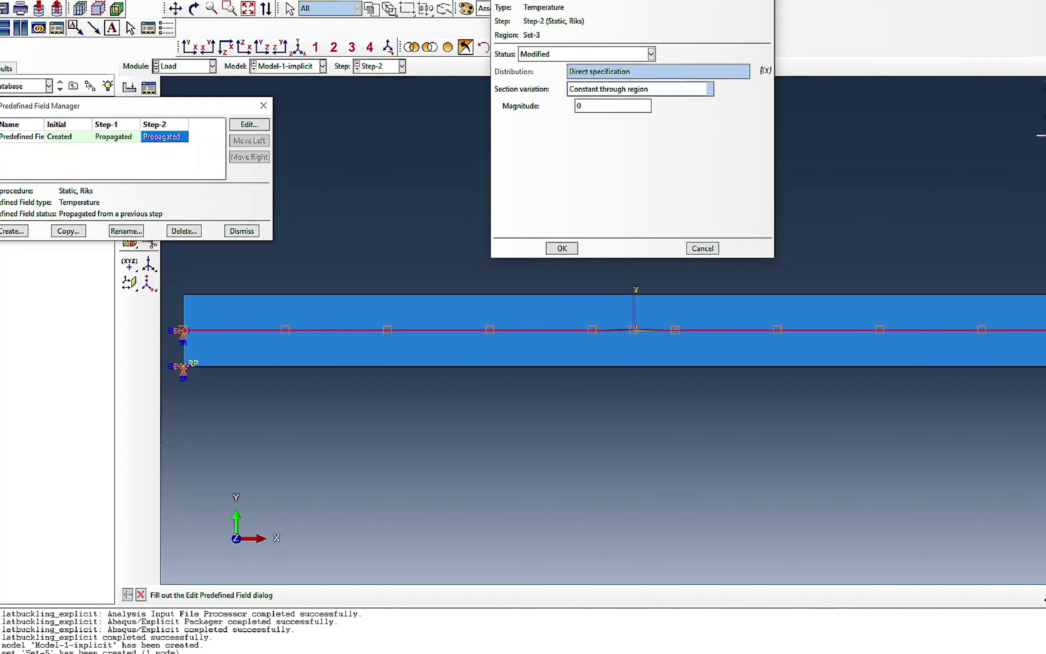
pyautogui.write('6')
pyautogui.click(562, 249)
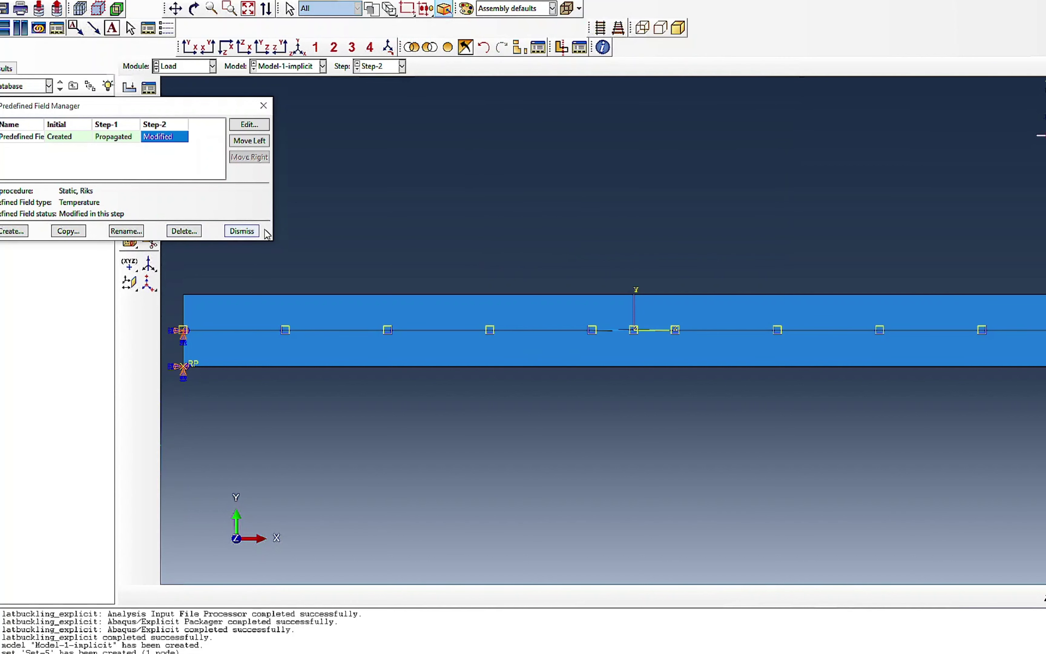
pyautogui.click(243, 232)
# Step: Create a full analysis job named latbuckling_riks from Model-1-implicit, using Full nodal output precision
pyautogui.click(184, 65)
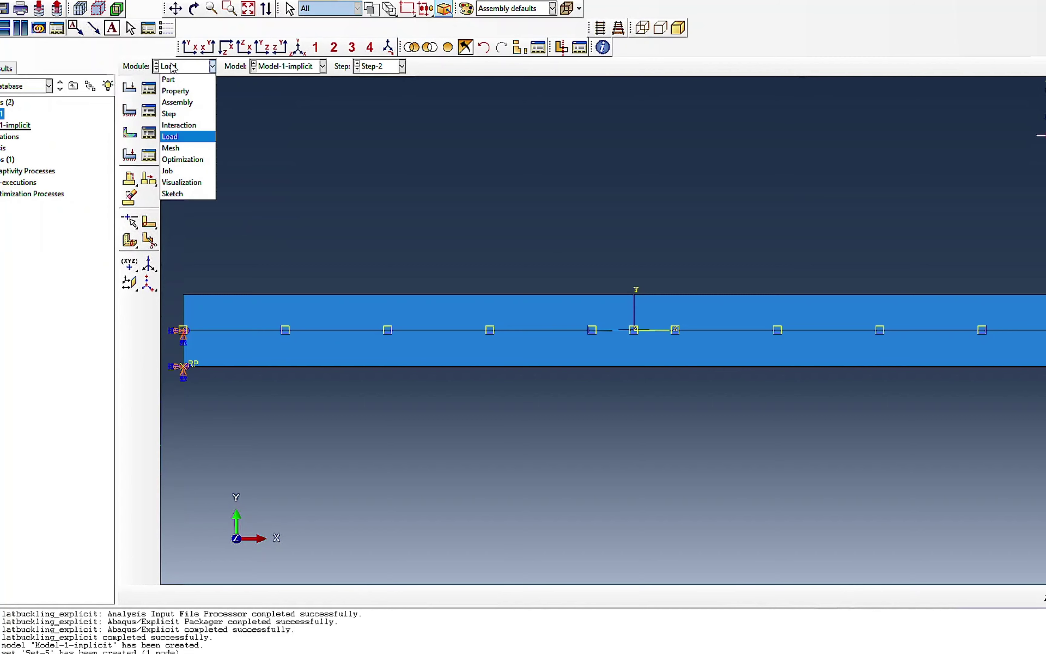
pyautogui.click(182, 148)
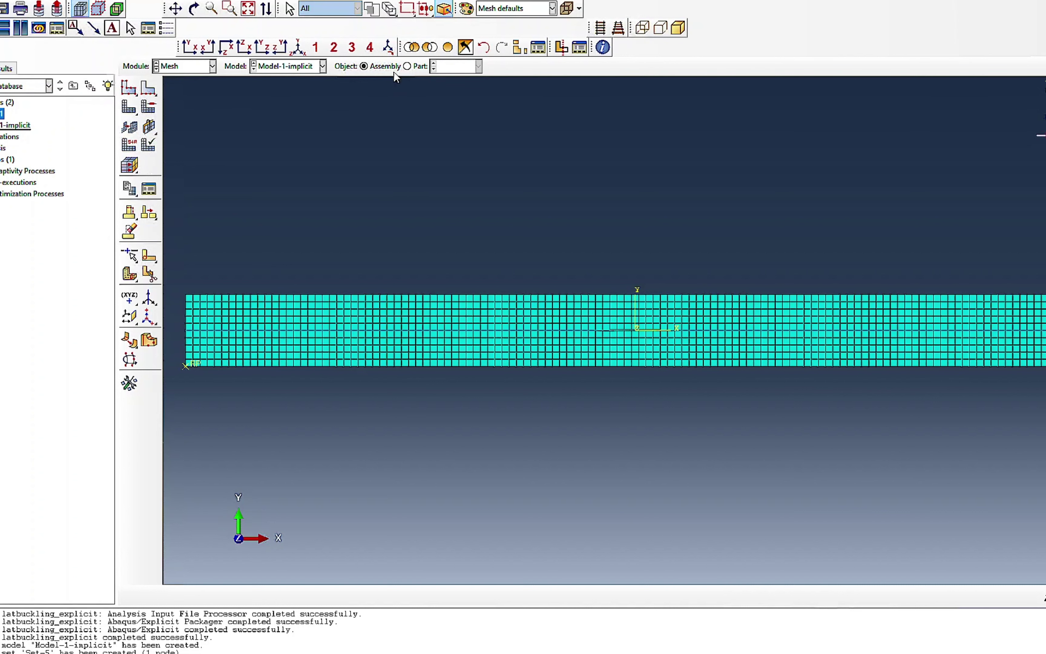
pyautogui.click(204, 67)
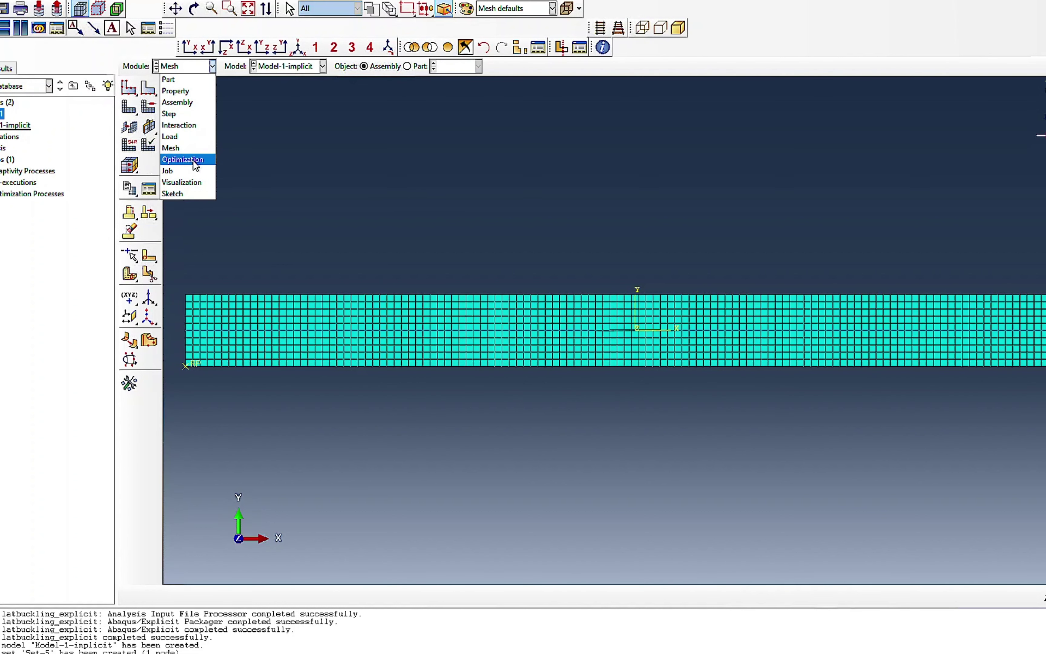
pyautogui.click(184, 171)
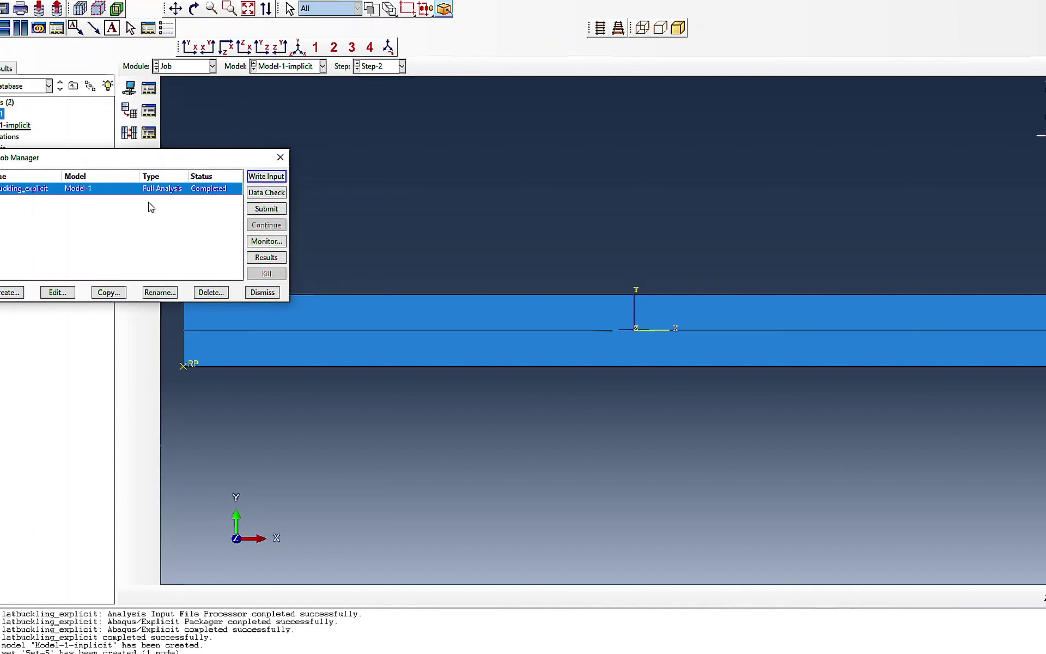
pyautogui.click(4, 292)
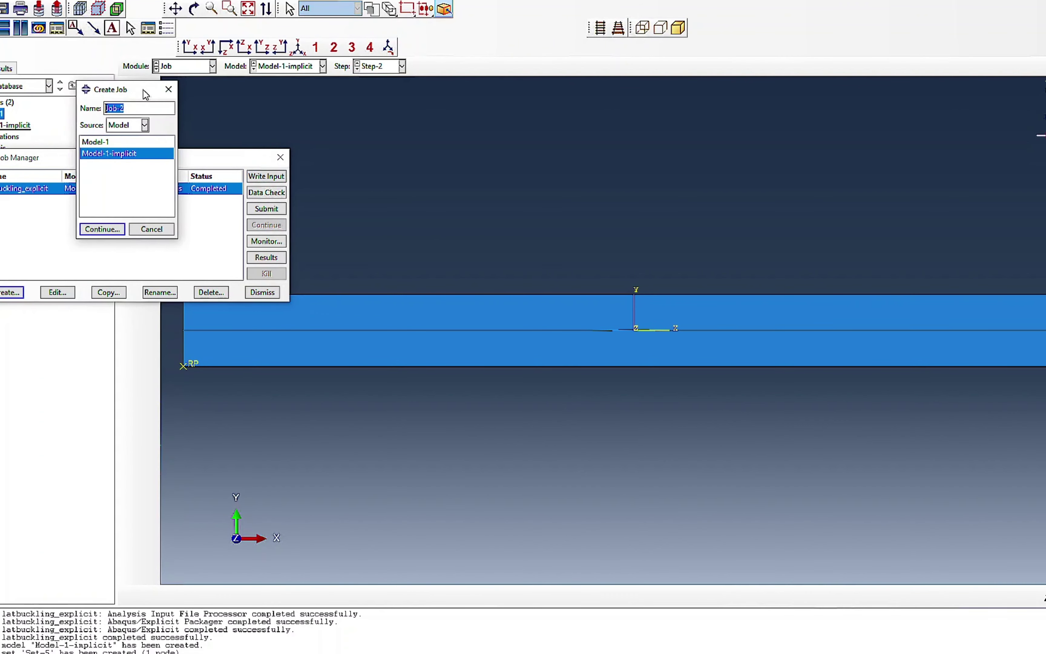
pyautogui.write('latbuckling')
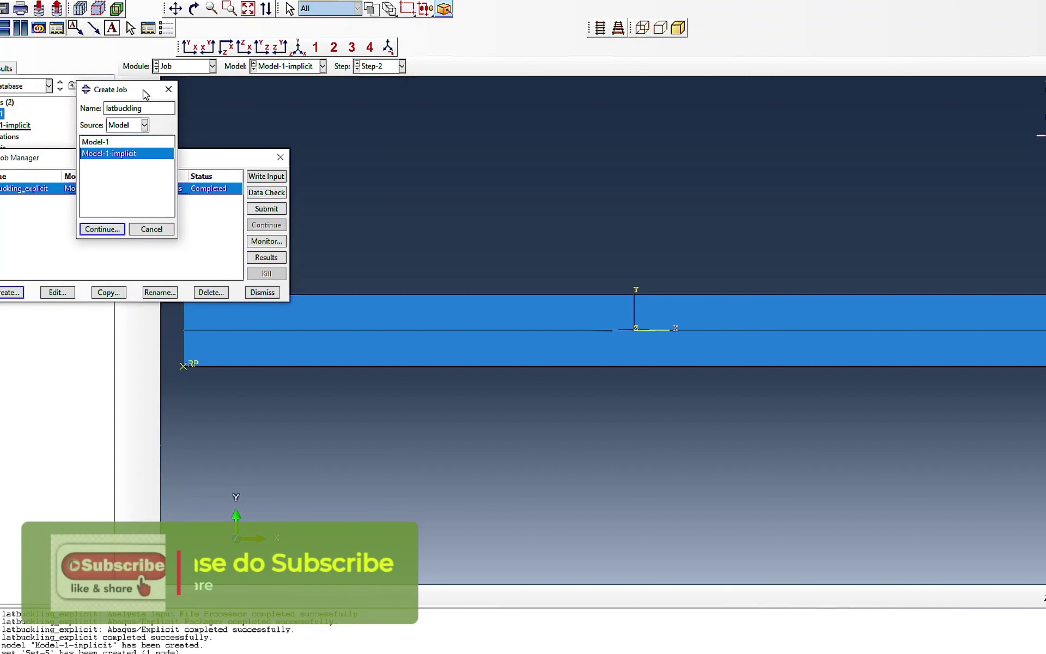
pyautogui.write('_im')
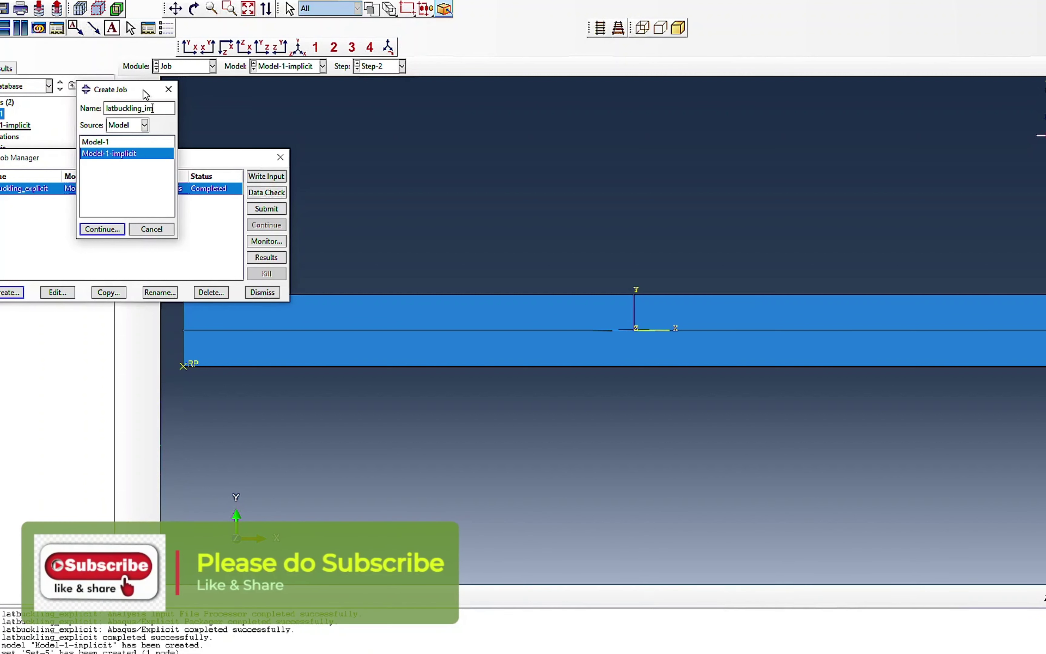
pyautogui.press('BackSpace')
pyautogui.press('BackSpace')
pyautogui.write('riks')
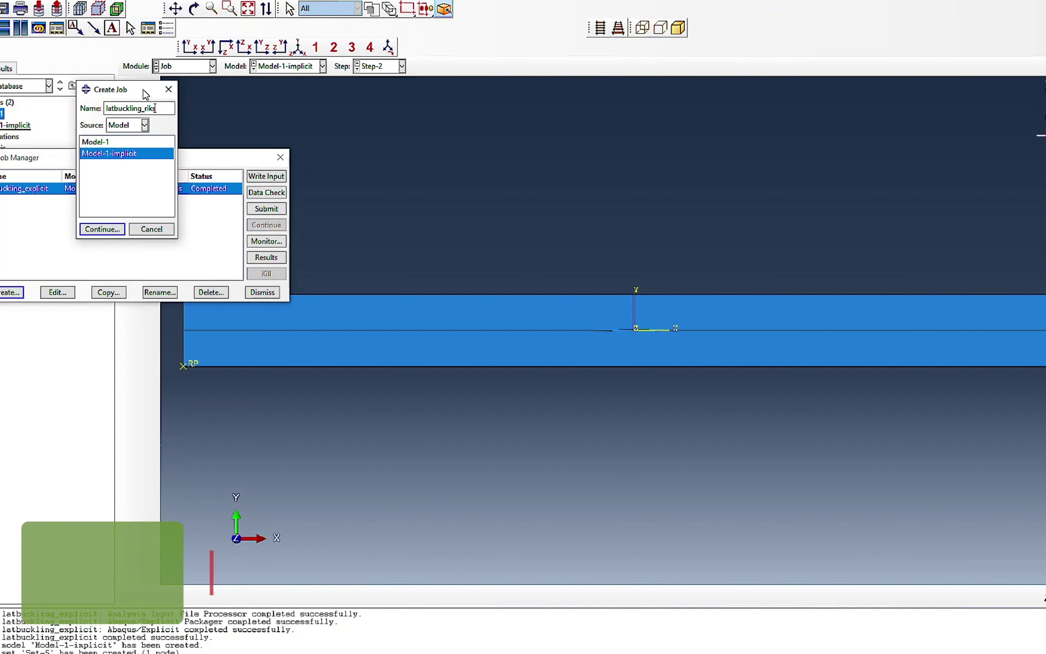
pyautogui.click(106, 230)
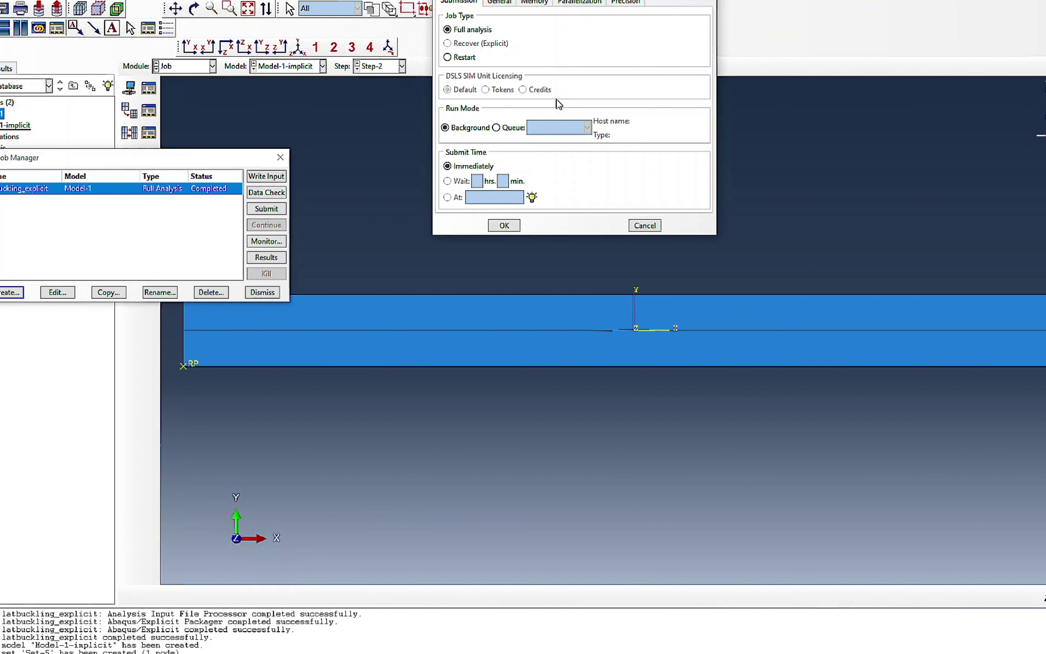
pyautogui.click(621, 2)
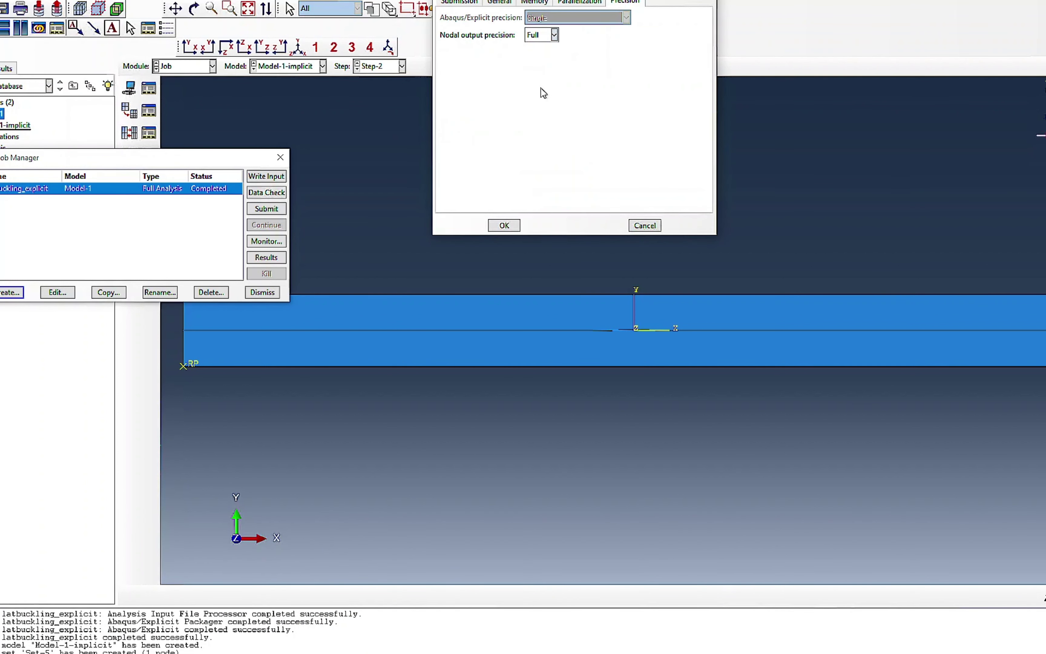
pyautogui.click(509, 229)
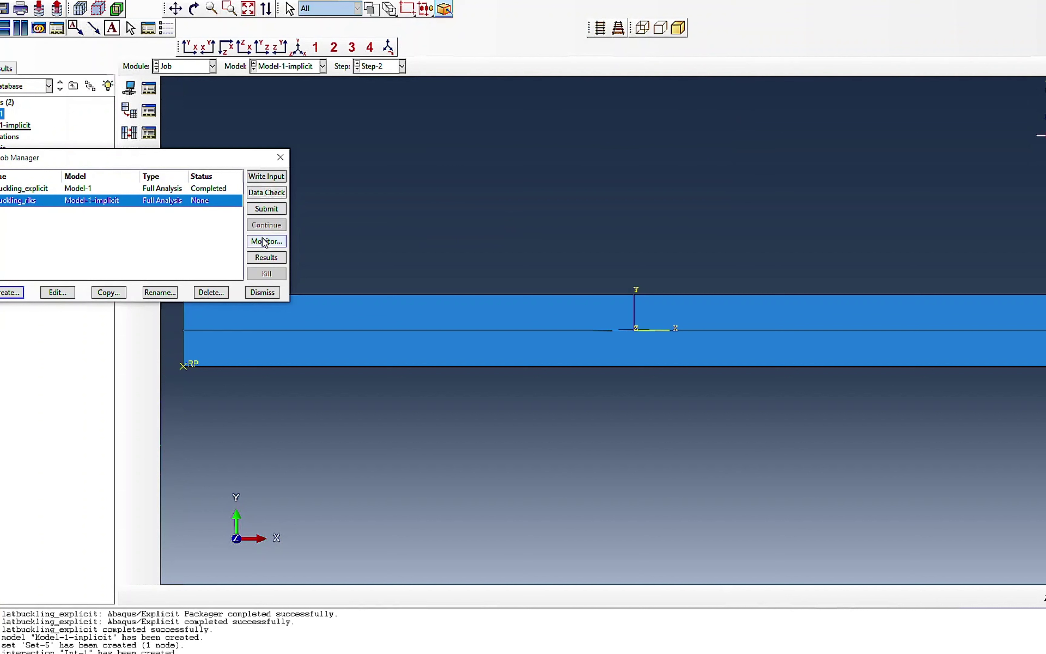
# Step: Submit the latbuckling_riks job for analysis and open its monitor
pyautogui.click(263, 209)
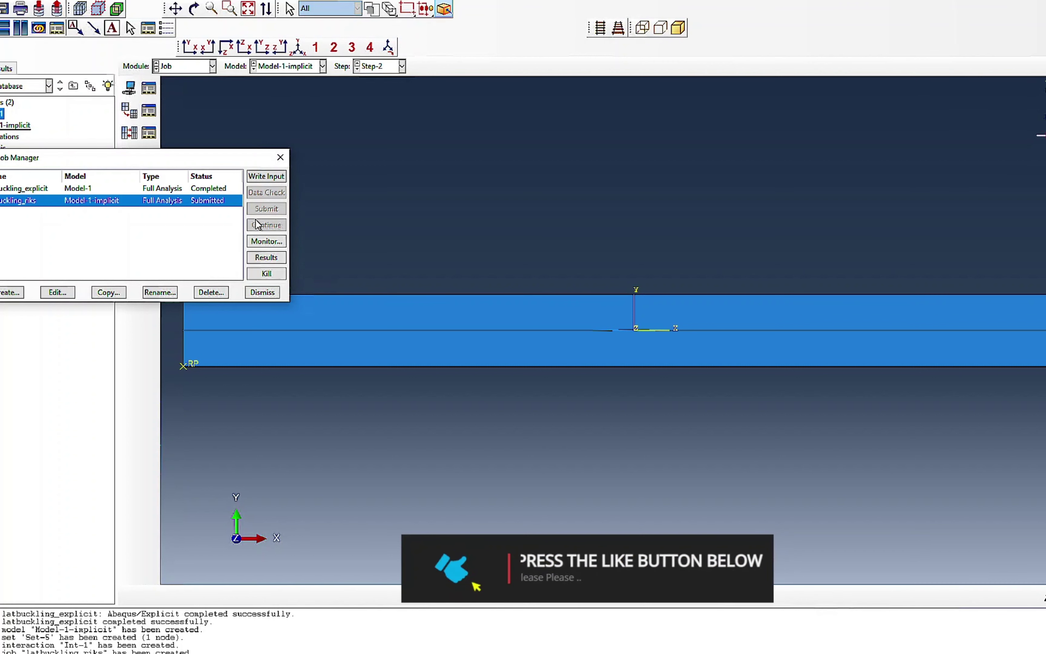
pyautogui.click(262, 240)
pyautogui.moveTo(145, 345); pyautogui.dragTo(148, 527)
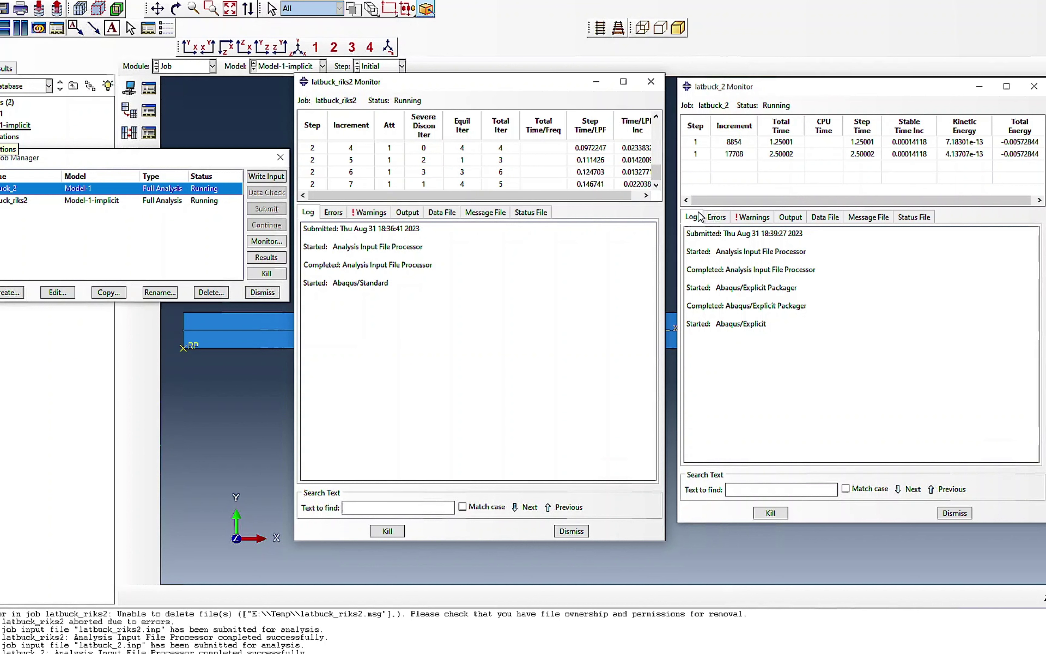
# Step: Close the latbuck_2 and latbuck_riks2 job monitors and open the latbuck_riks2 results
pyautogui.click(811, 84)
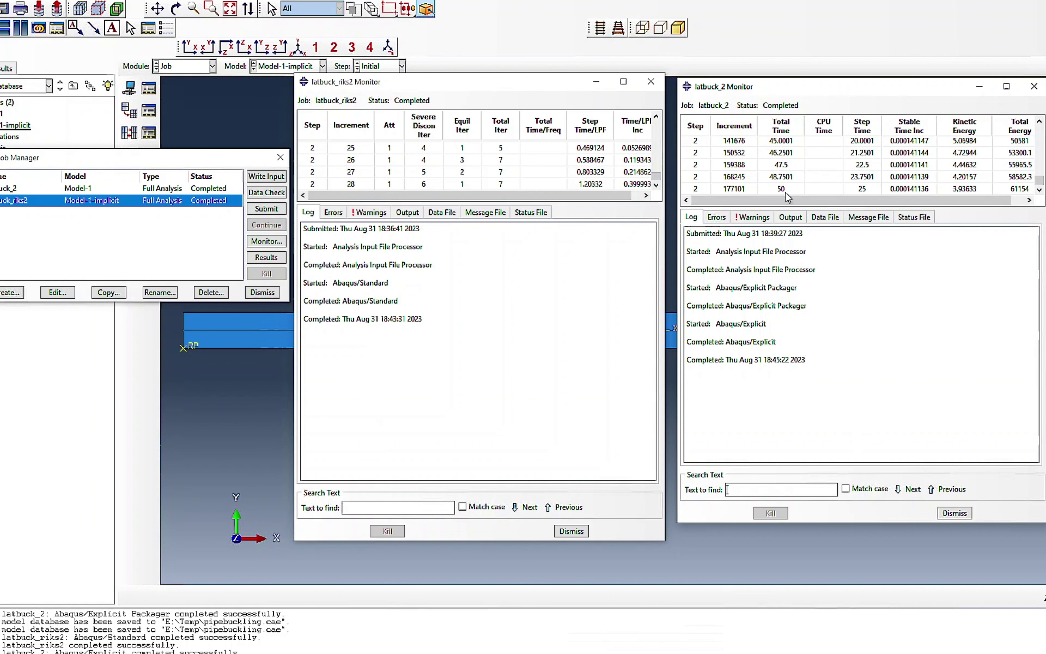
pyautogui.click(954, 513)
pyautogui.click(571, 531)
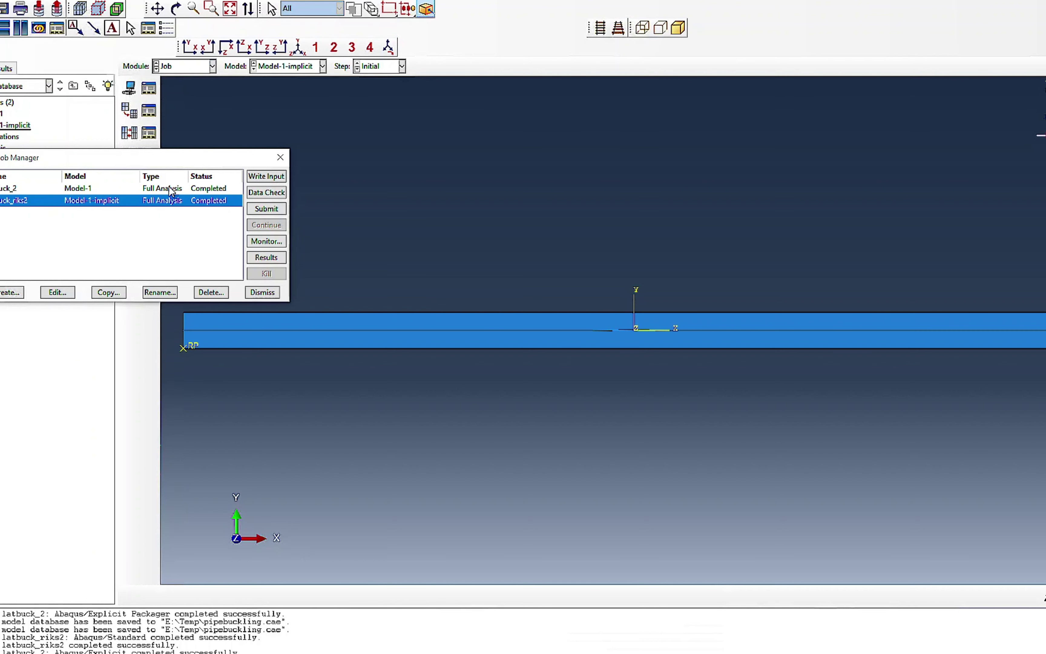
pyautogui.click(266, 257)
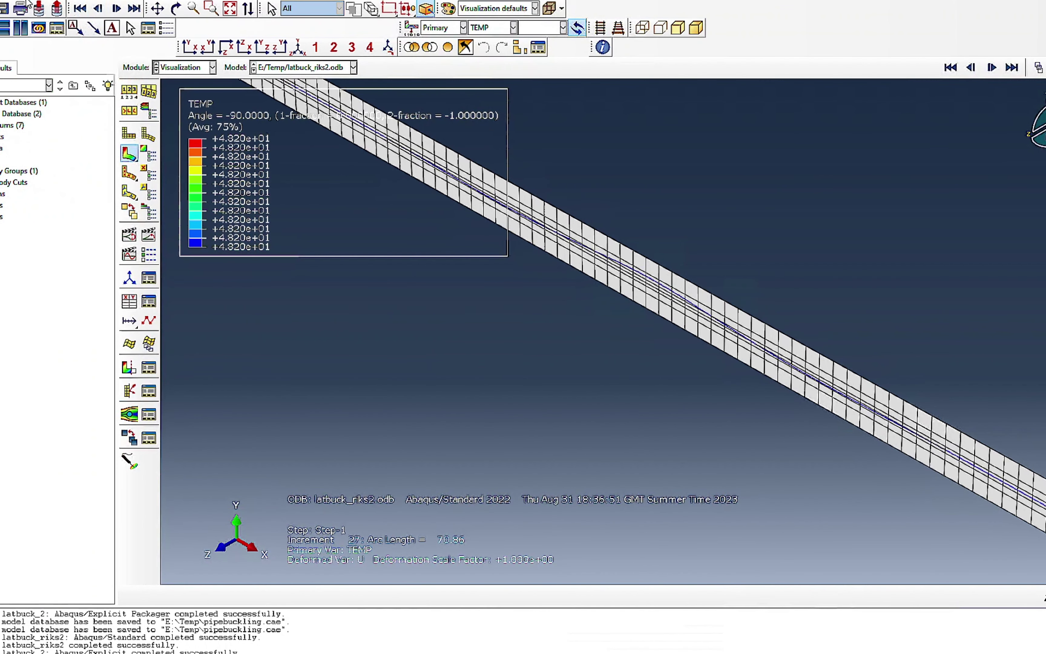
# Step: Create a second viewport and tile both viewports vertically
pyautogui.click(29, 2)
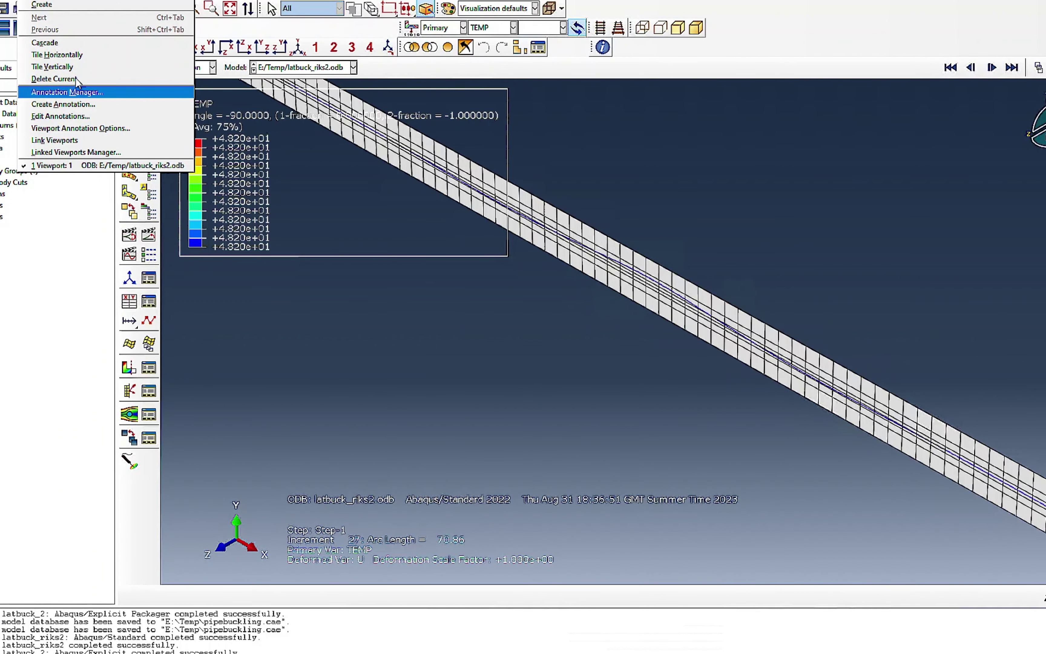
pyautogui.click(79, 17)
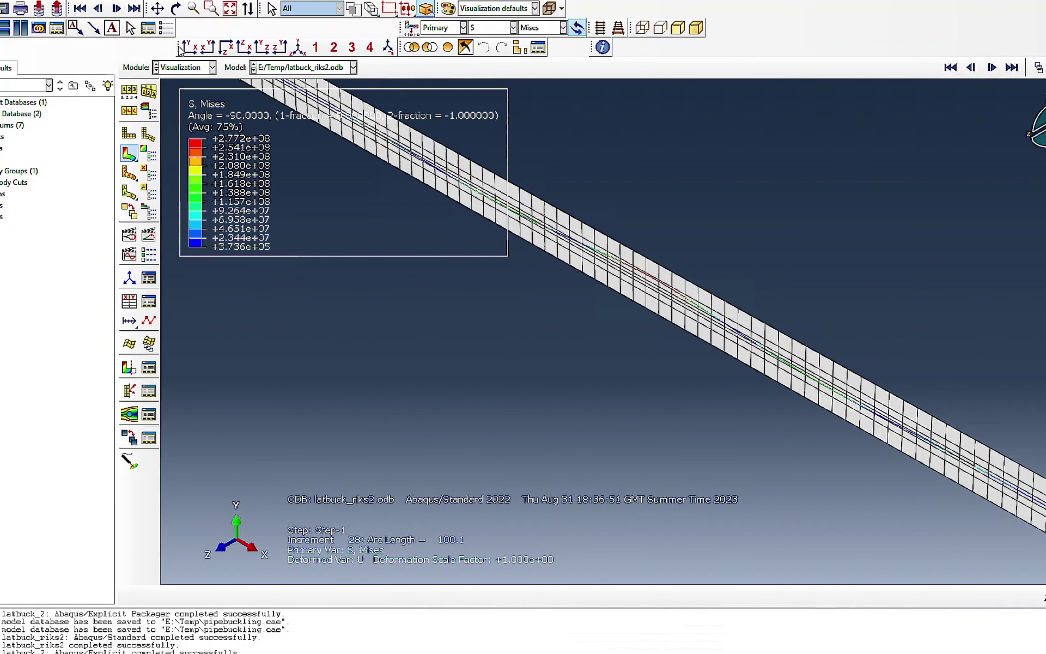
pyautogui.click(50, 2)
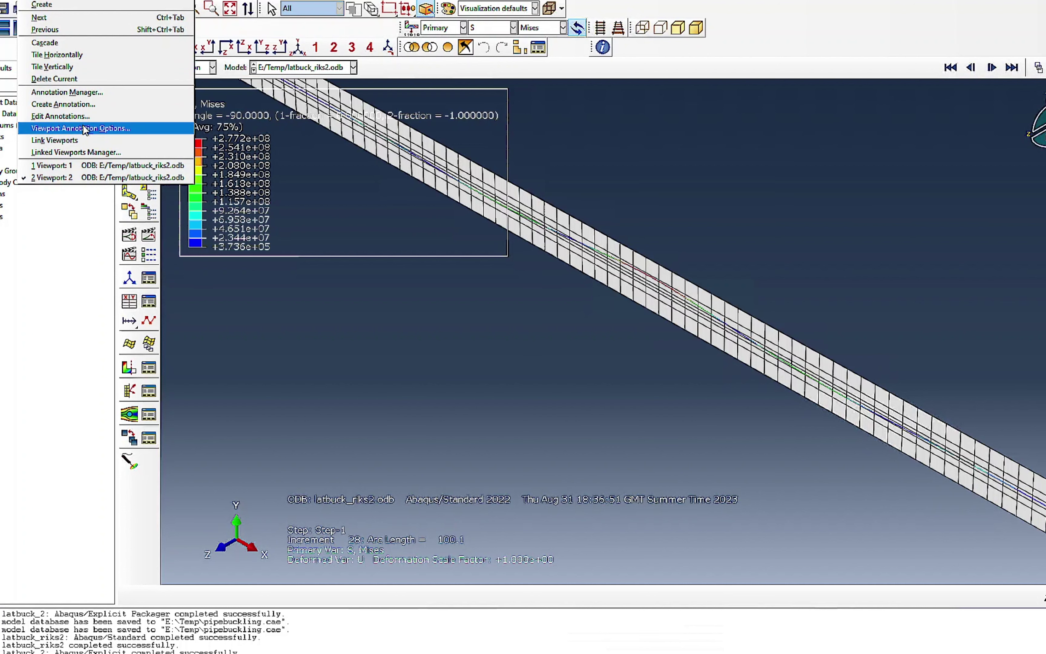
pyautogui.click(69, 66)
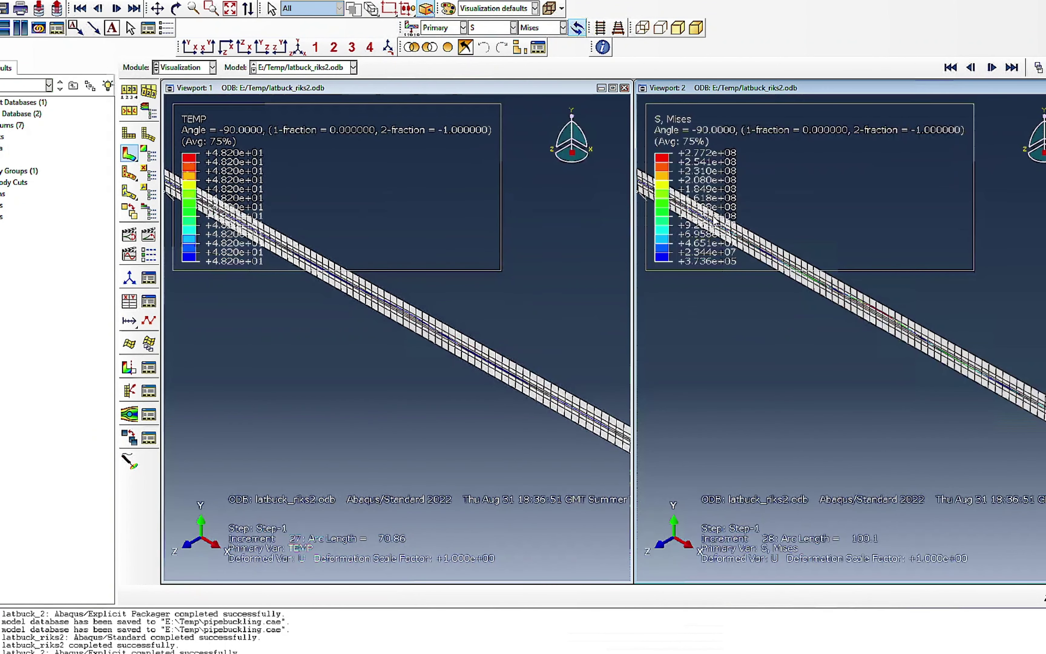
# Step: Open the latbuck_2.odb output database in Viewport 2
pyautogui.click(284, 68)
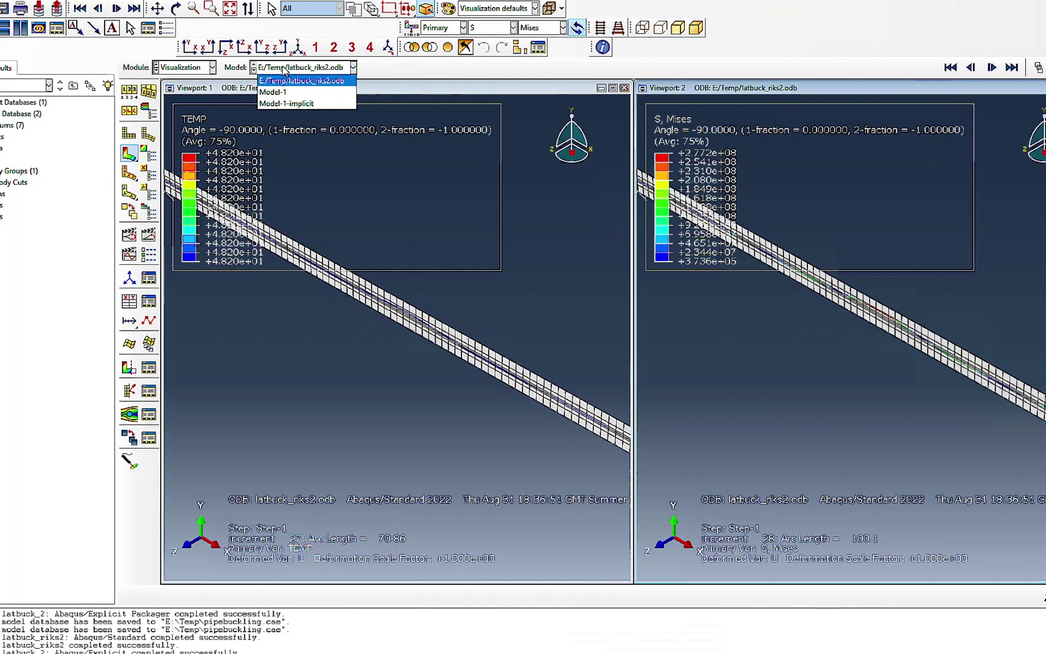
pyautogui.click(284, 68)
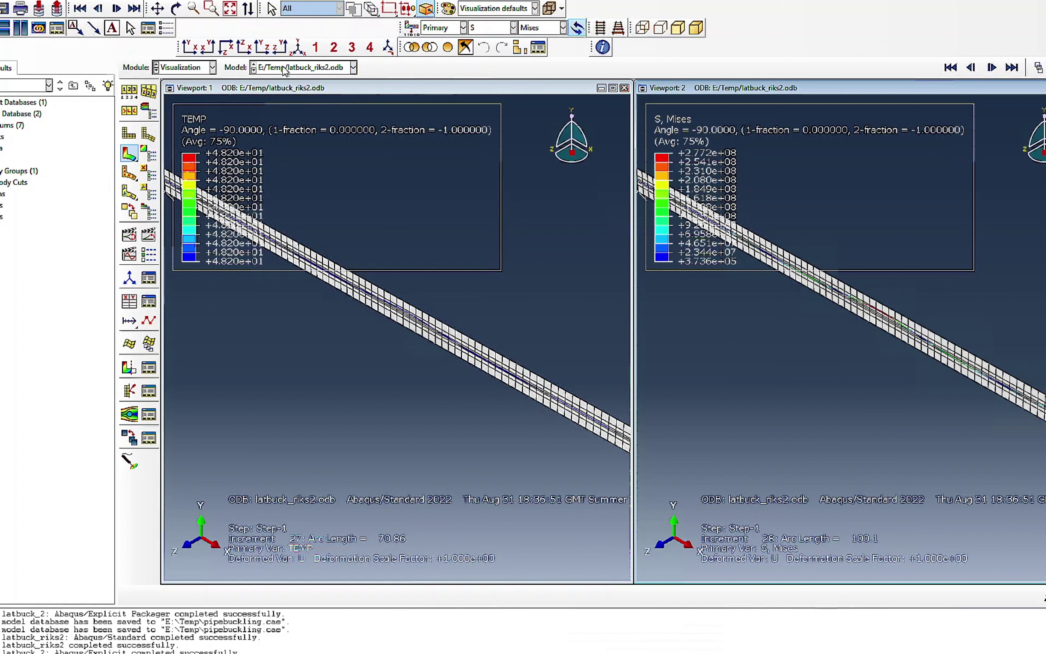
pyautogui.click(339, 96)
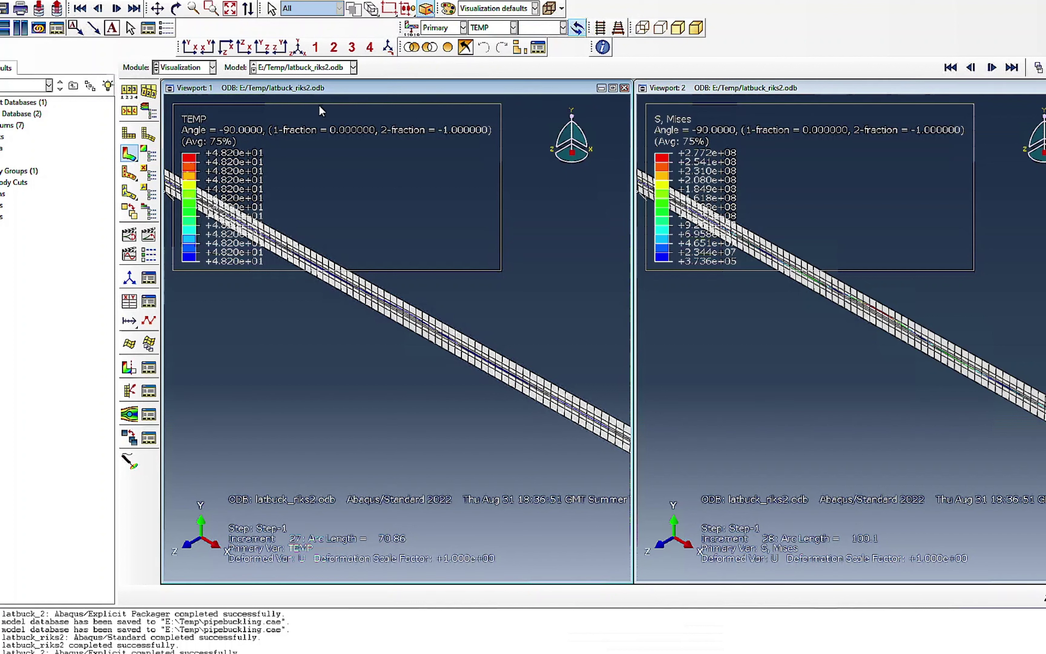
pyautogui.click(723, 96)
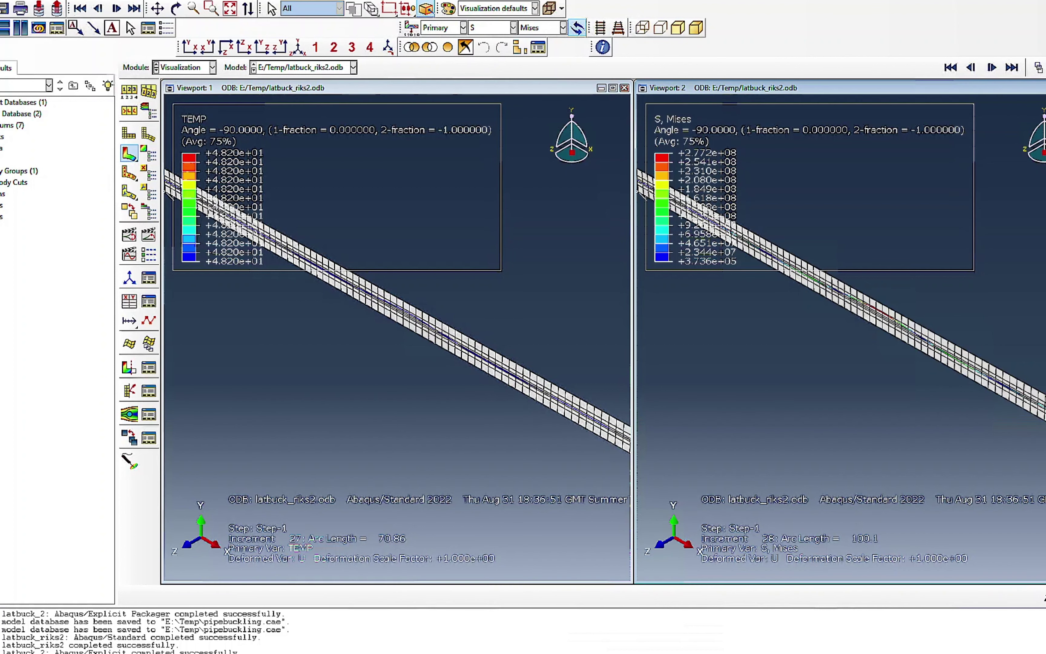
pyautogui.hotkey('ctrl', 'o')
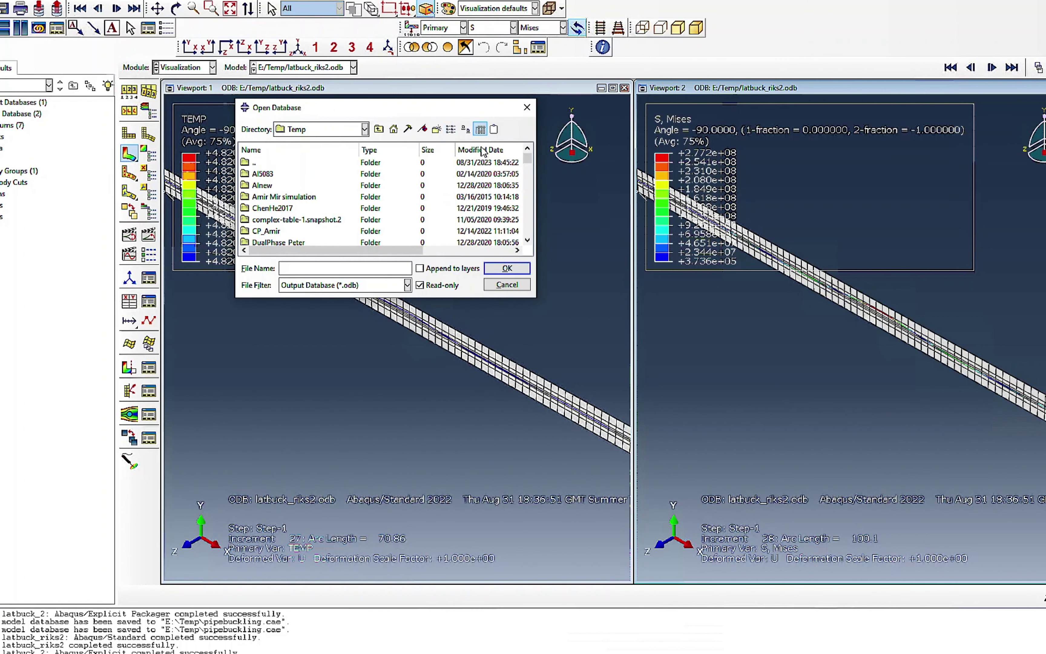
pyautogui.click(482, 150)
pyautogui.click(482, 150)
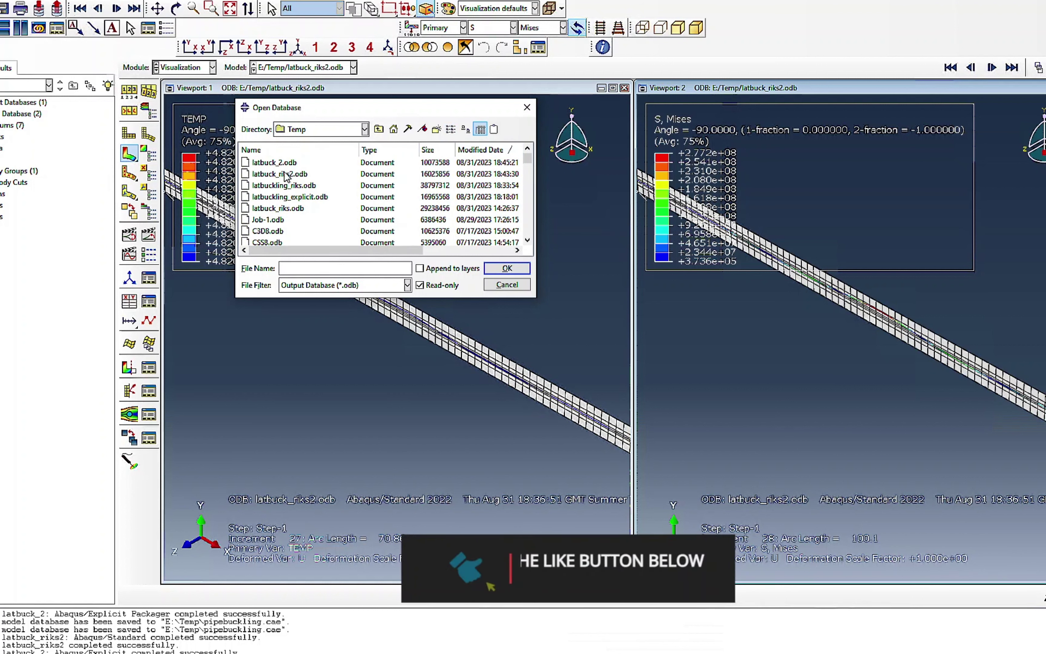
pyautogui.click(274, 162)
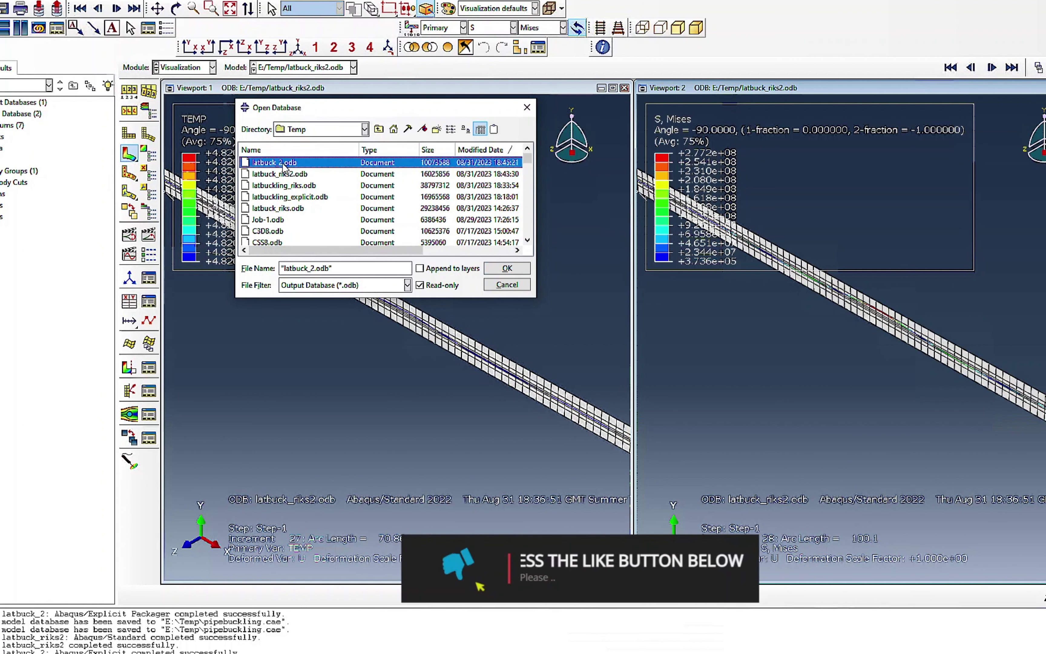
pyautogui.click(505, 268)
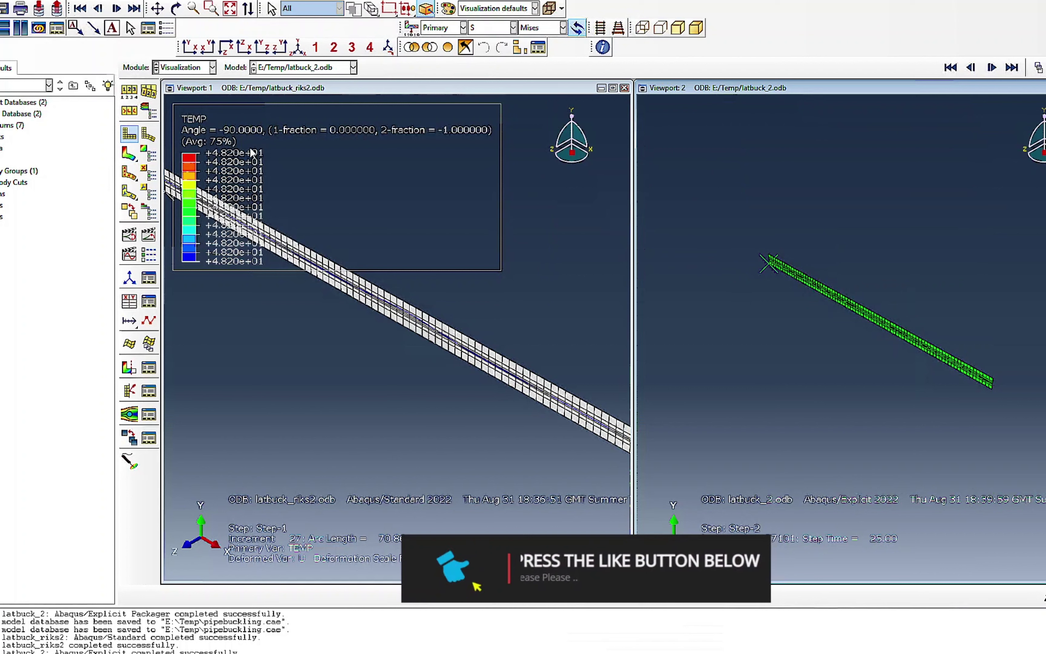
# Step: Plot the contours on the deformed shape of the latbuck_2 results in Viewport 2
pyautogui.click(129, 153)
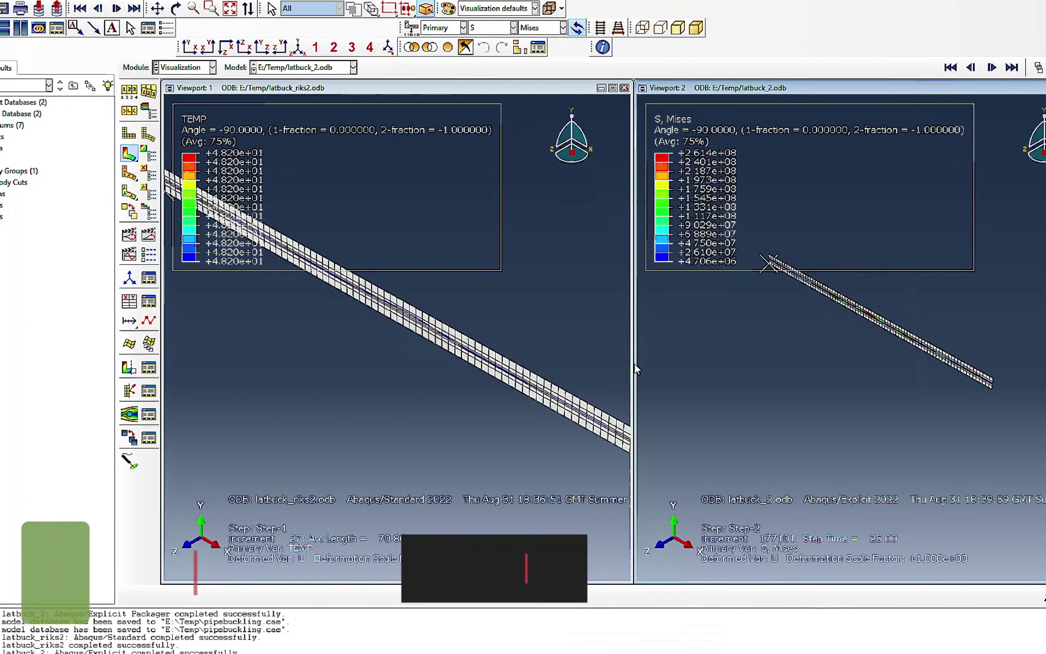
pyautogui.scroll(5, 859, 315)
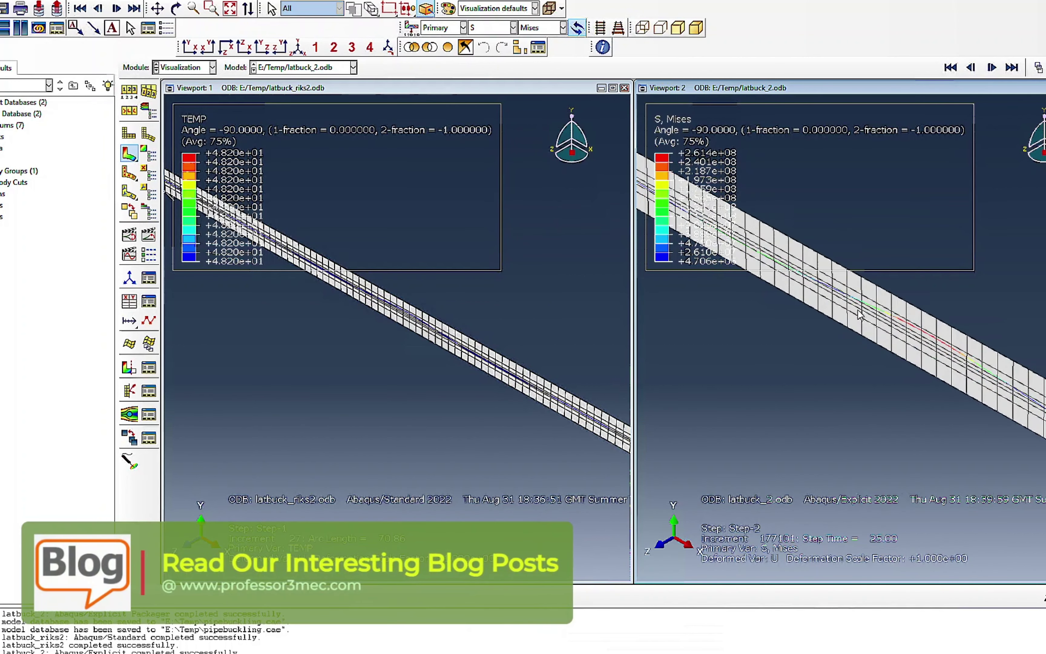
pyautogui.scroll(2, 859, 316)
pyautogui.scroll(4, 373, 308)
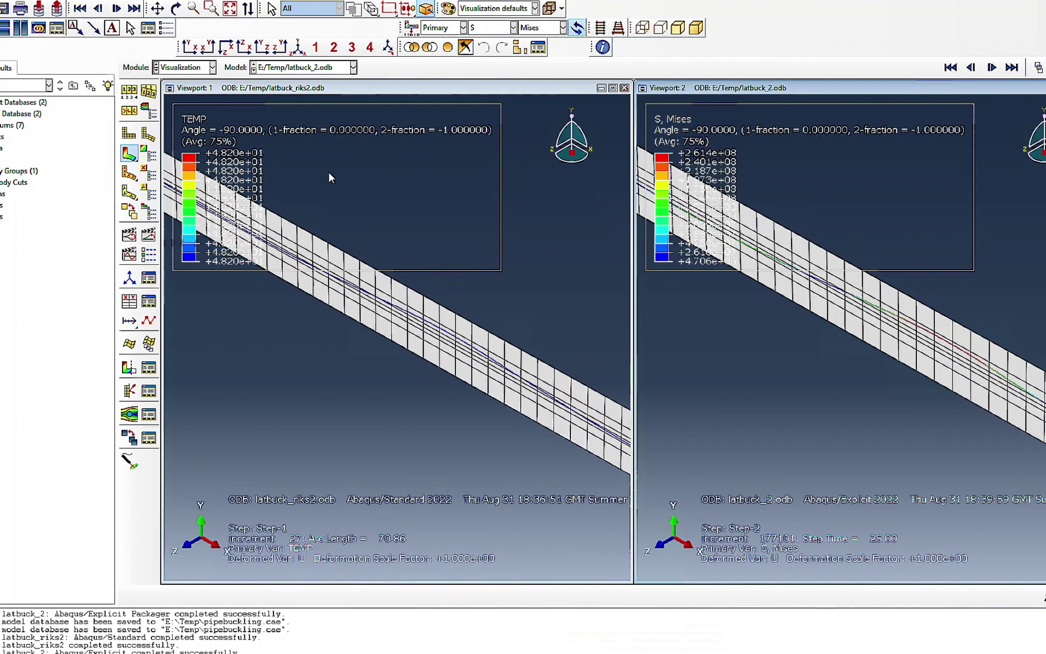
# Step: Contour TEMP in Viewport 2 and advance the latbuck_riks2 results in Viewport 1 to increment 28
pyautogui.click(488, 28)
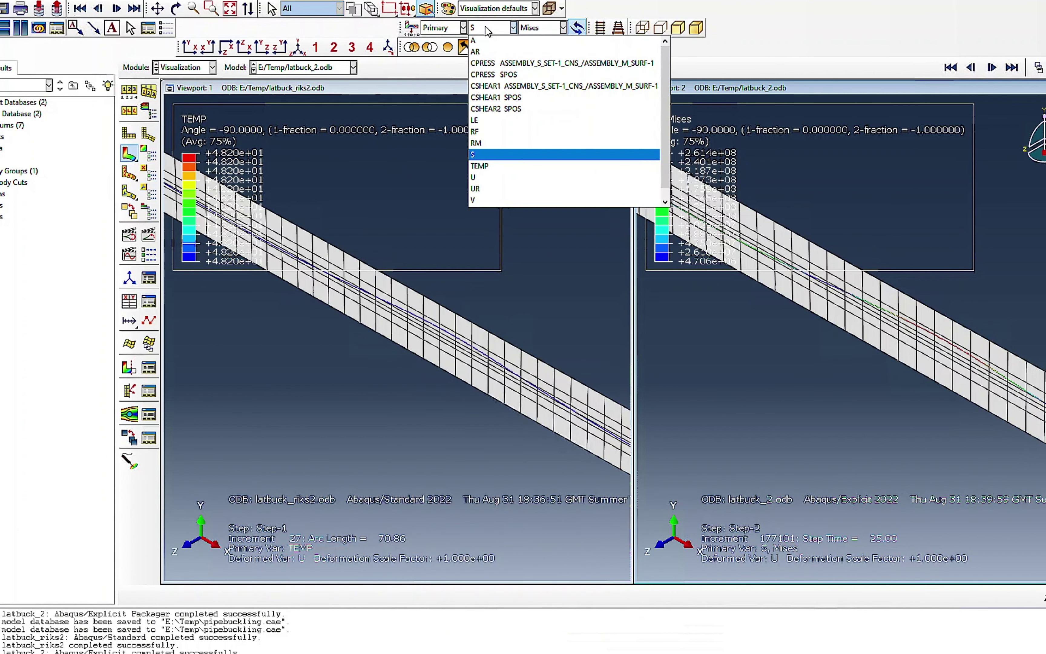
pyautogui.click(491, 166)
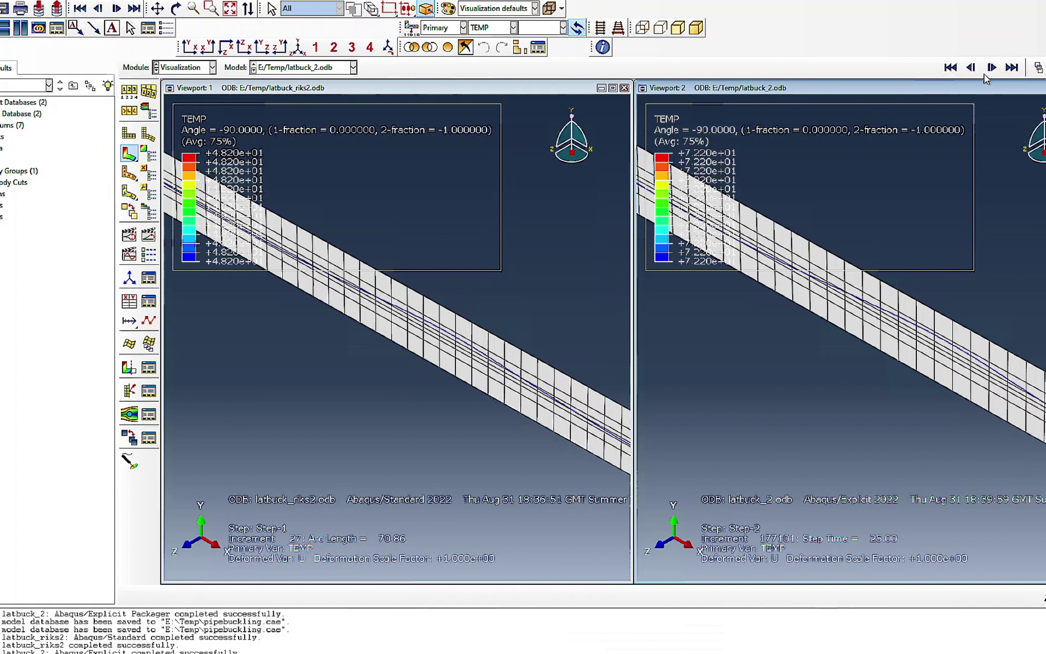
pyautogui.click(991, 67)
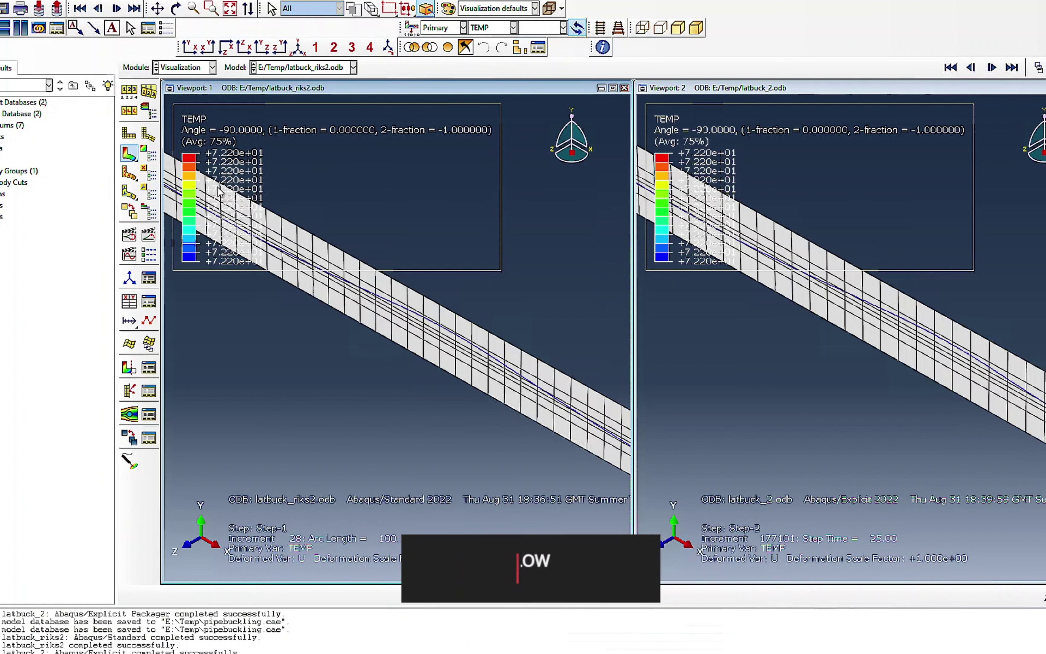
# Step: Display the U2 displacement component for the latbuck_2 results in Viewport 2
pyautogui.click(735, 223)
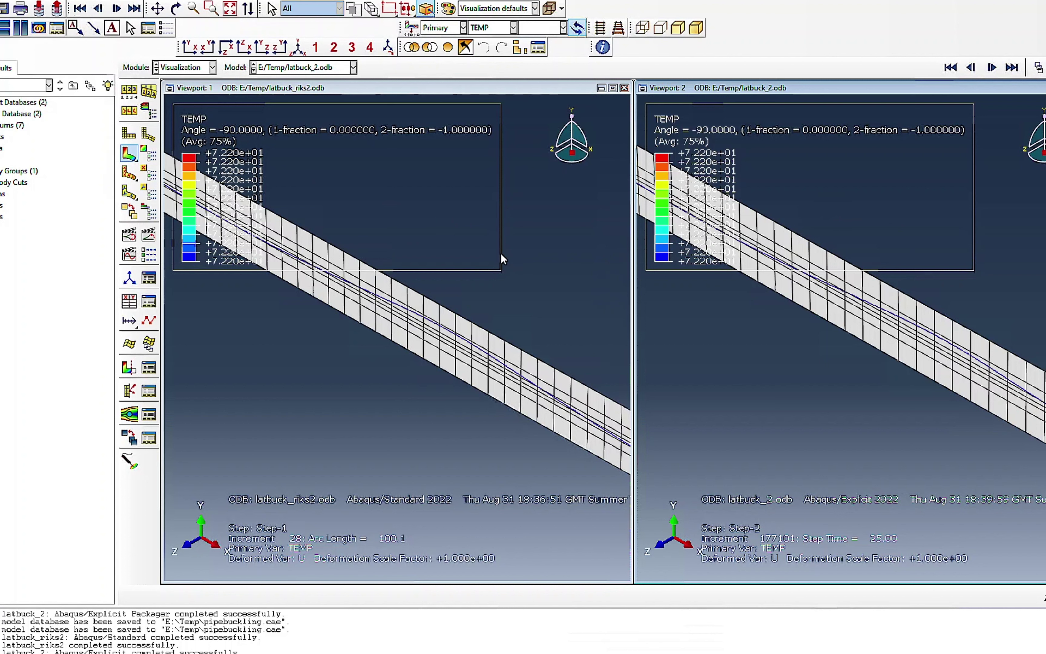
pyautogui.click(482, 28)
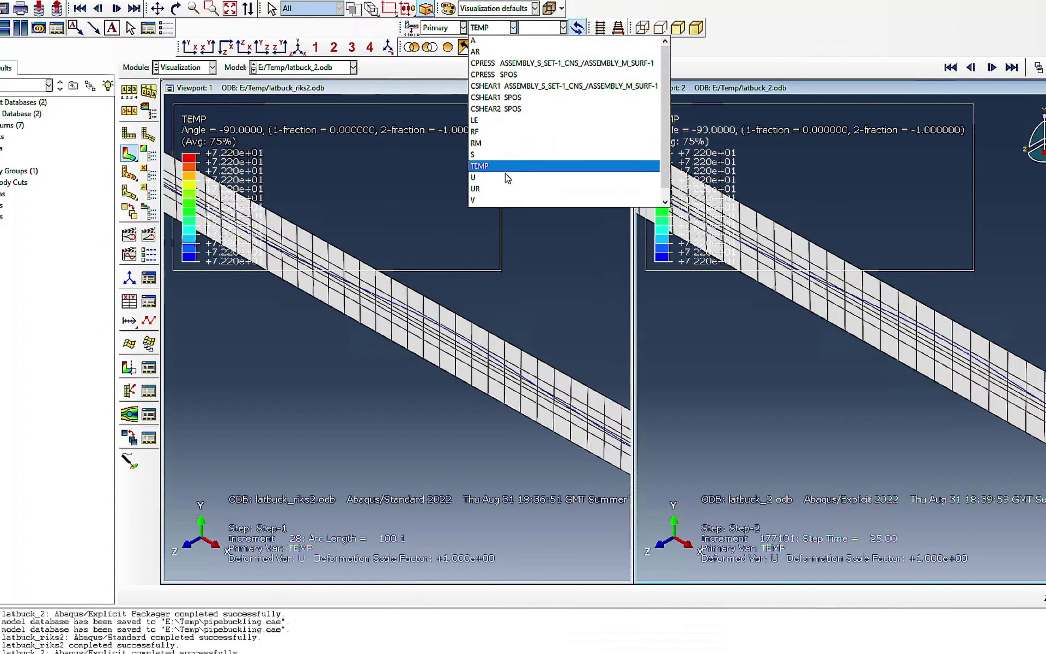
pyautogui.click(488, 171)
pyautogui.click(552, 28)
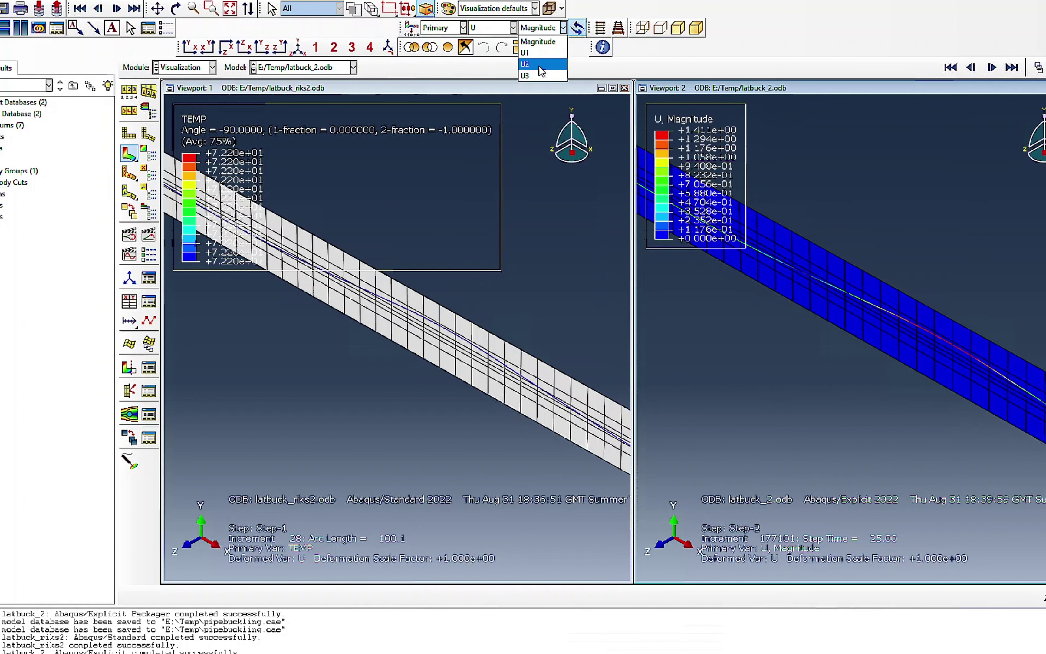
pyautogui.click(540, 66)
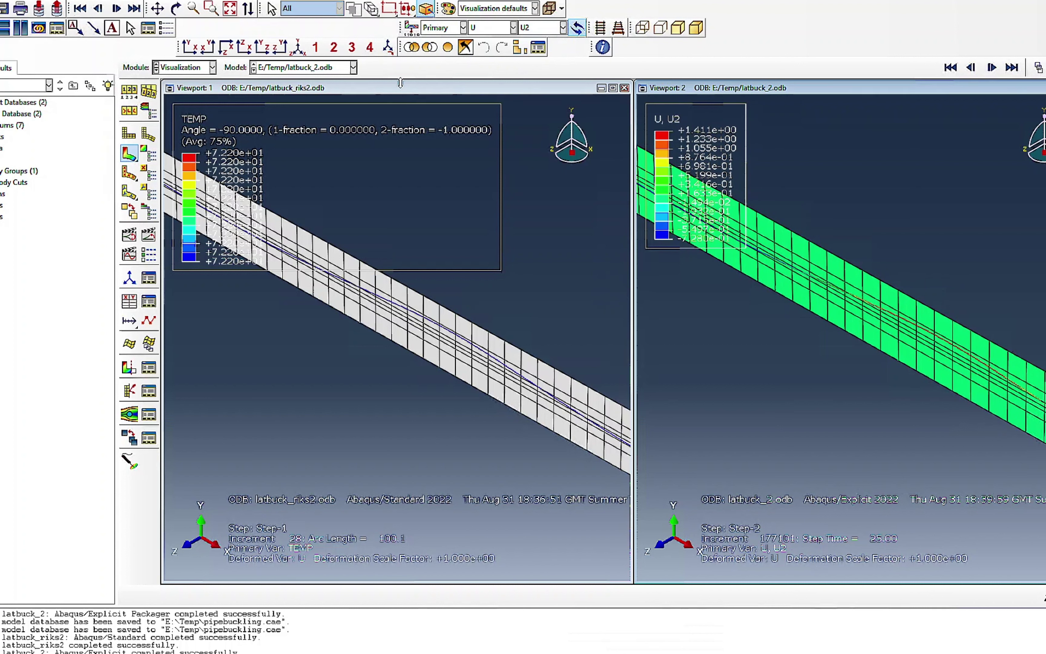
# Step: Display the U2 displacement component for the latbuck_riks2 results in Viewport 1
pyautogui.click(368, 98)
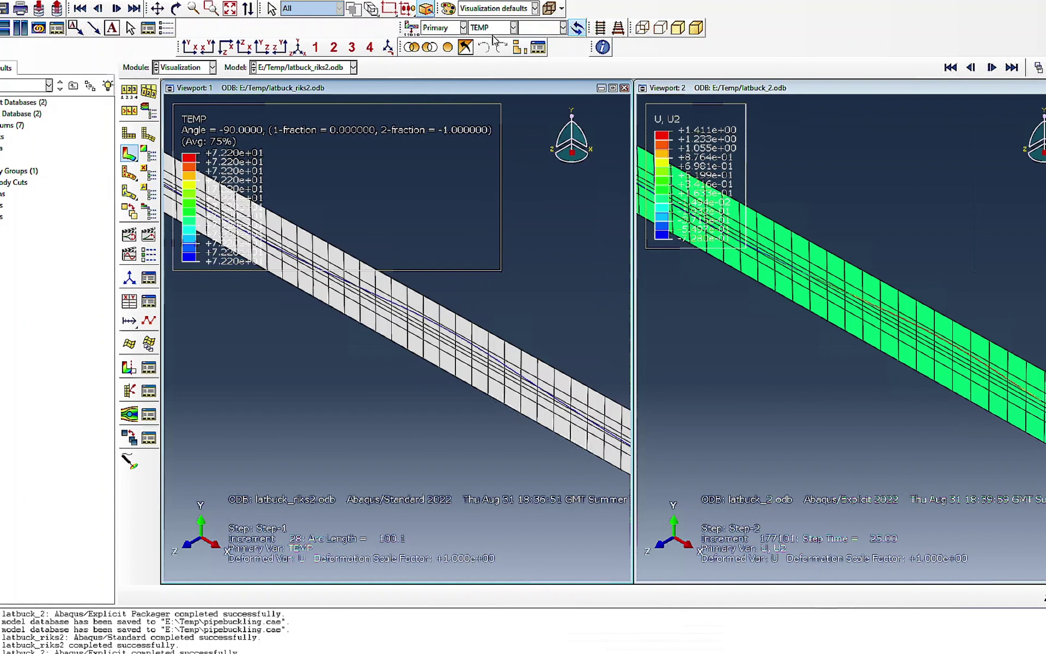
pyautogui.click(512, 27)
pyautogui.click(480, 200)
pyautogui.click(563, 27)
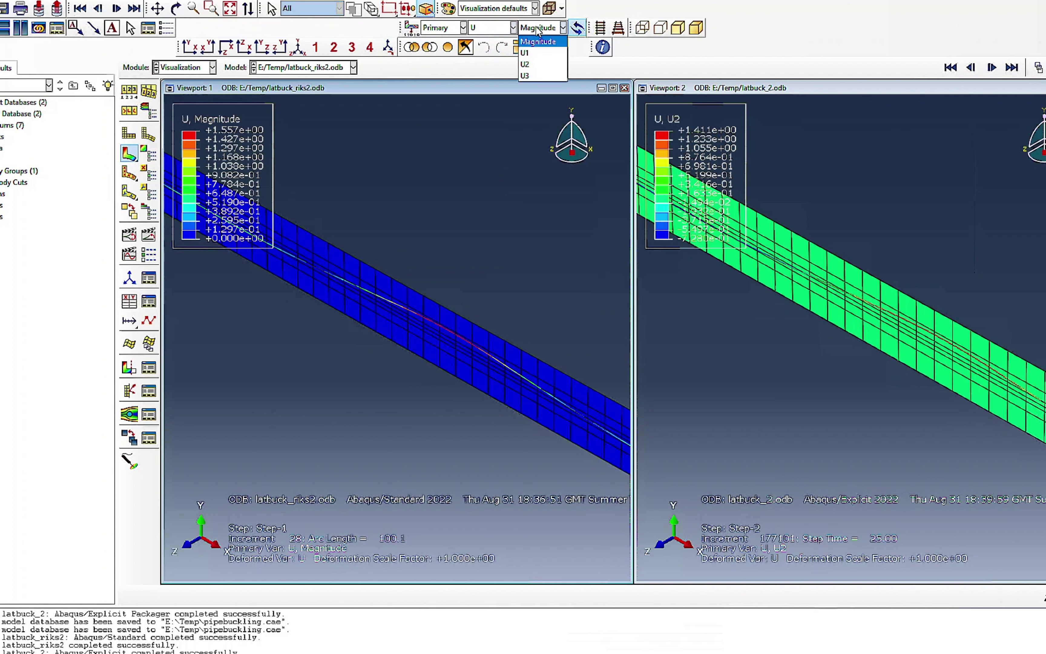
pyautogui.click(538, 64)
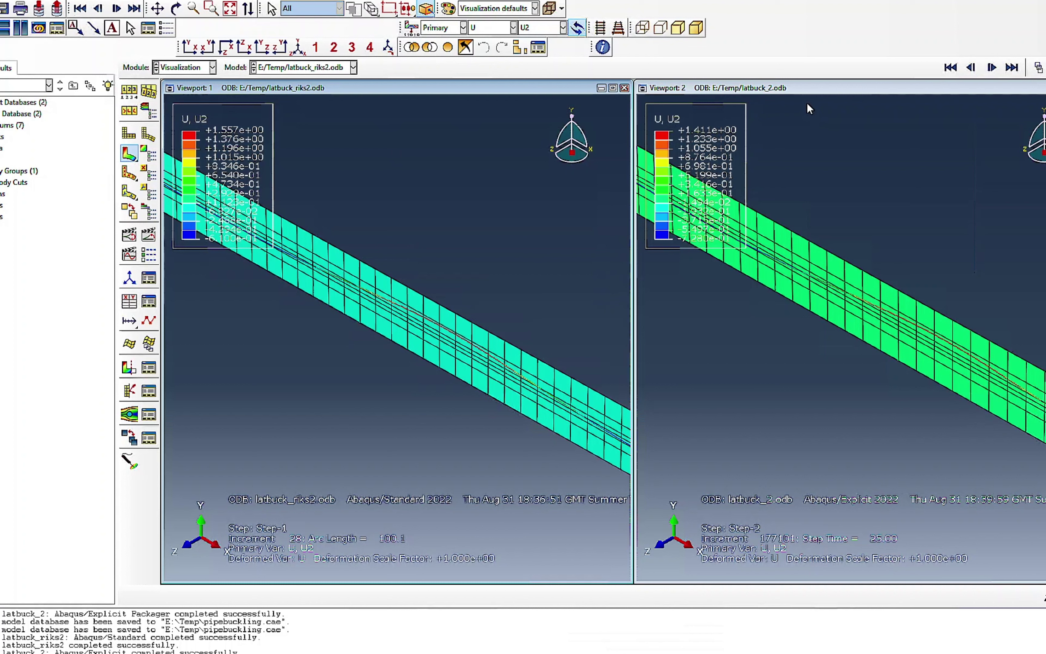
# Step: Switch to Calculator, clear the previous entry and compute the peak U2 difference as 1.557 - 1.411
pyautogui.click(781, 90)
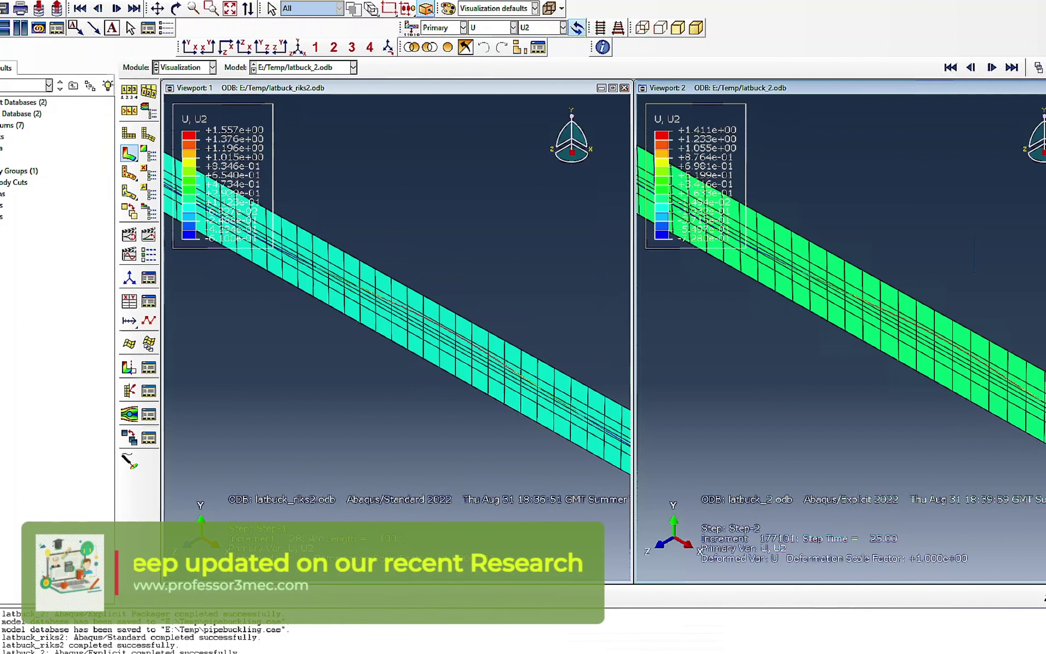
pyautogui.hotkey('alt', 'Tab')
pyautogui.moveTo(479, 108); pyautogui.dragTo(455, 217)
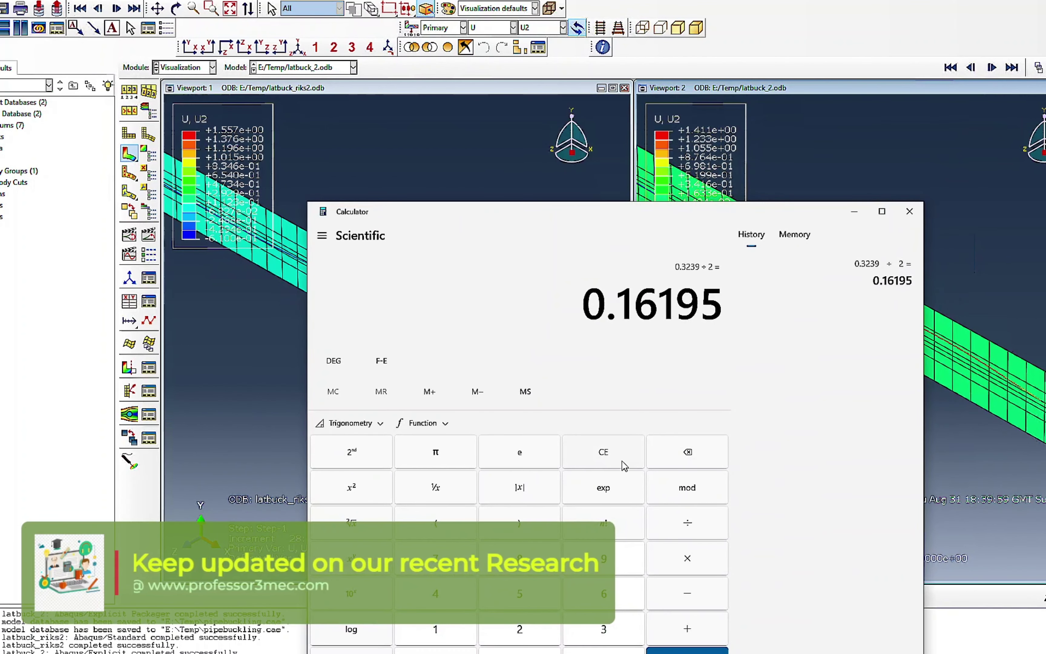
pyautogui.click(604, 454)
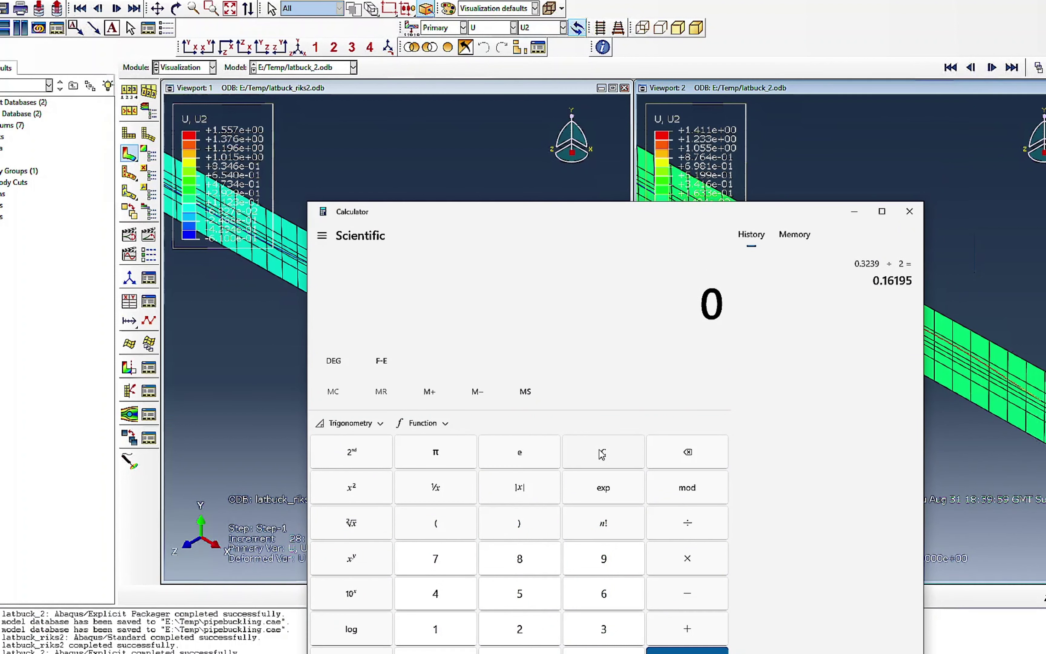
pyautogui.write('1.557 - 1')
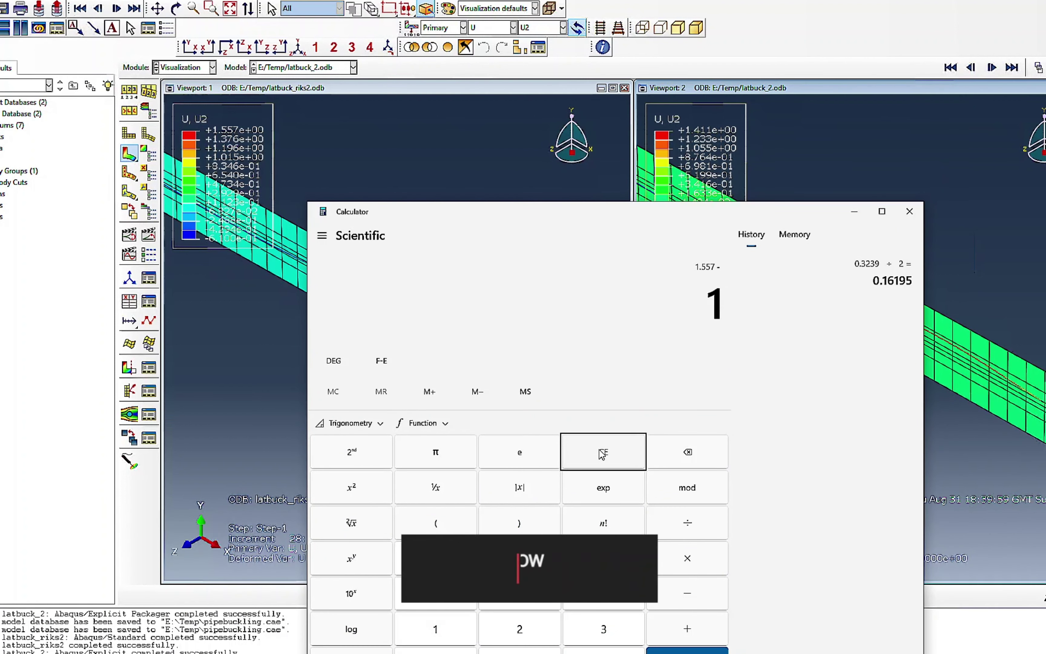
pyautogui.write('.74')
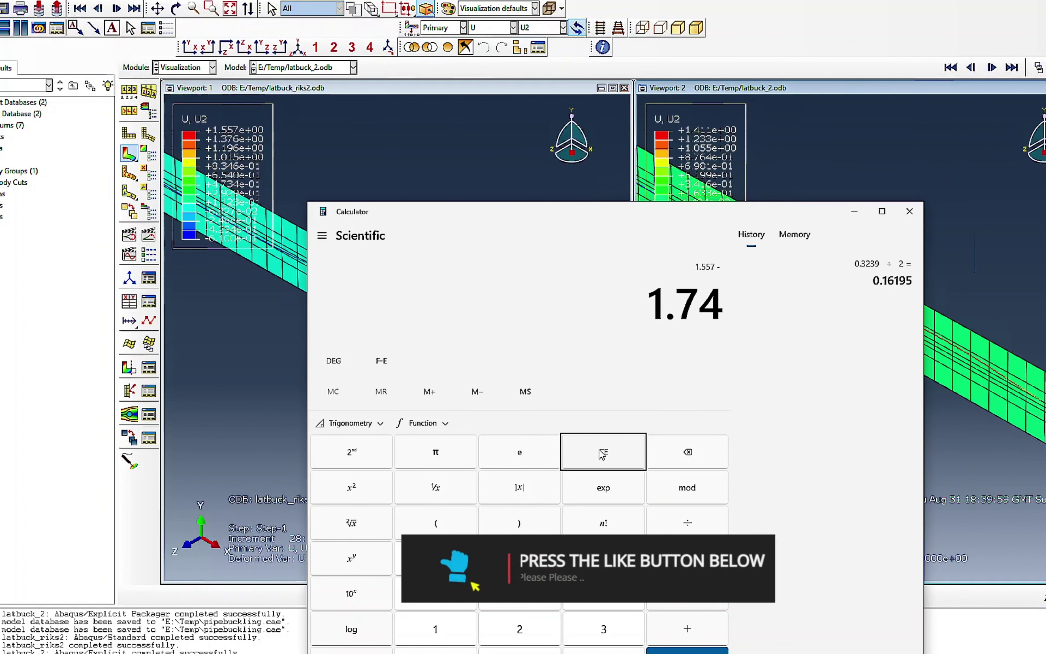
pyautogui.press('BackSpace')
pyautogui.press('BackSpace')
pyautogui.write('4')
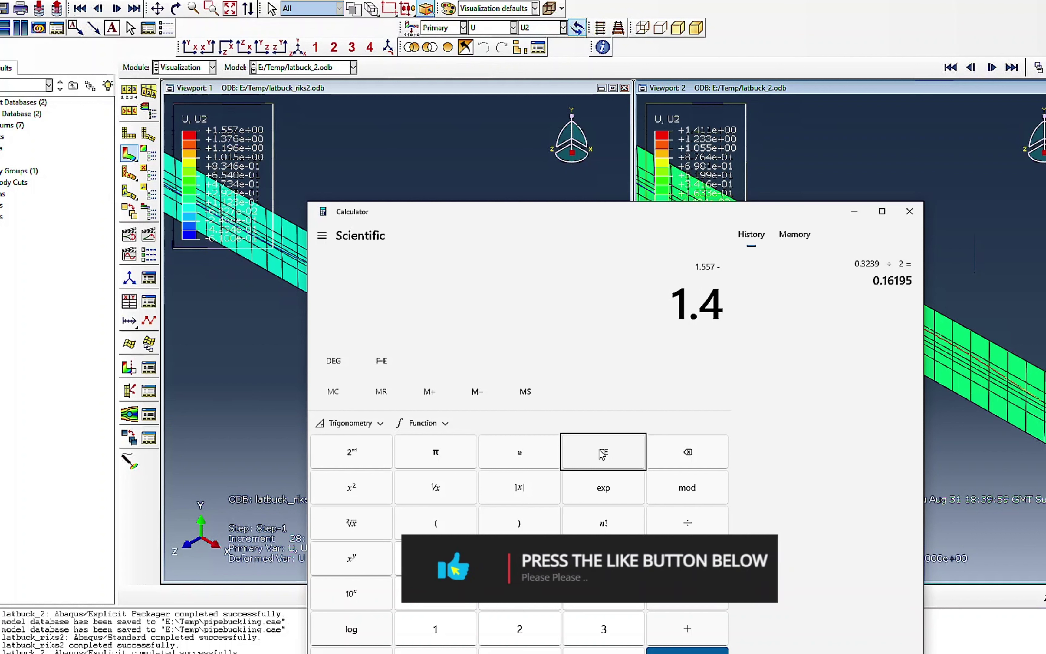
pyautogui.write('11')
pyautogui.press('Return')
# Step: Divide the calculated displacement difference by 1.577 and minimize Calculator
pyautogui.write('/')
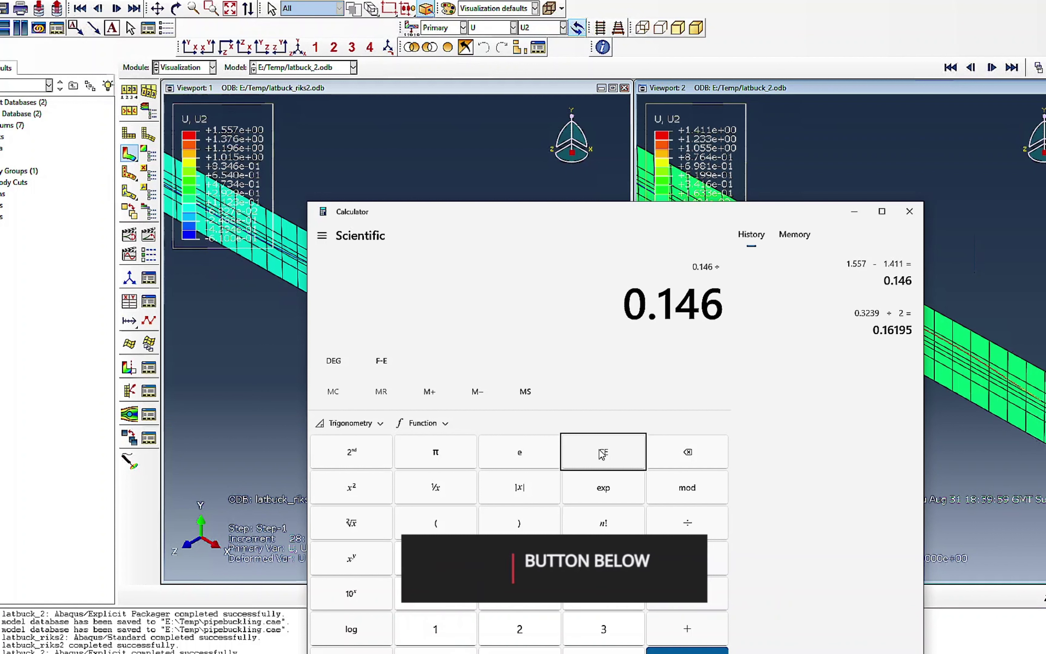
pyautogui.write('1.577')
pyautogui.press('Return')
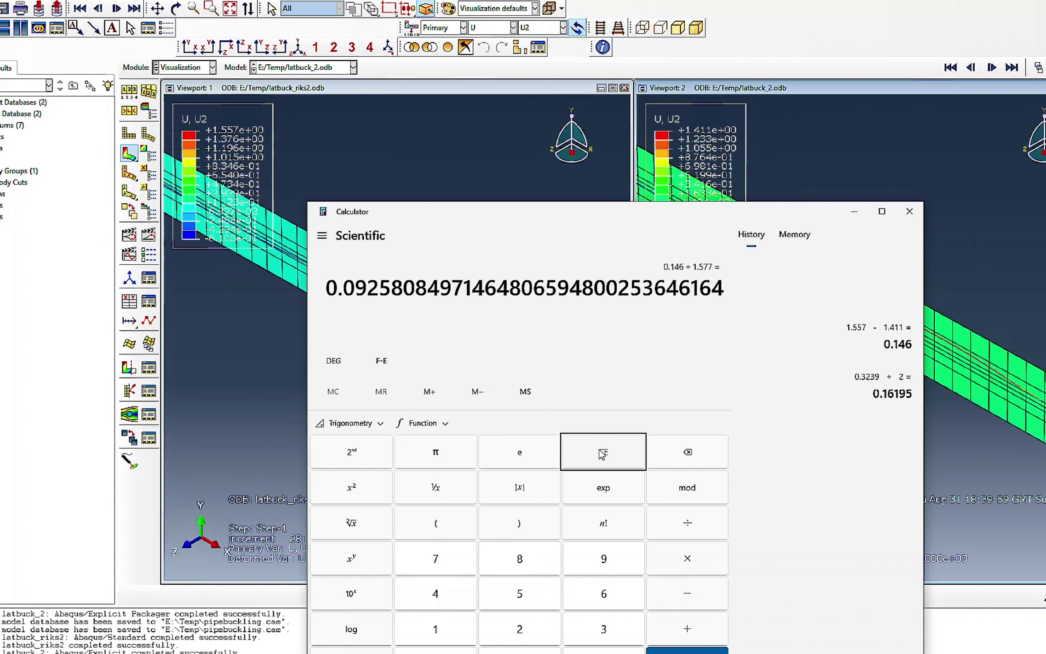
pyautogui.click(856, 212)
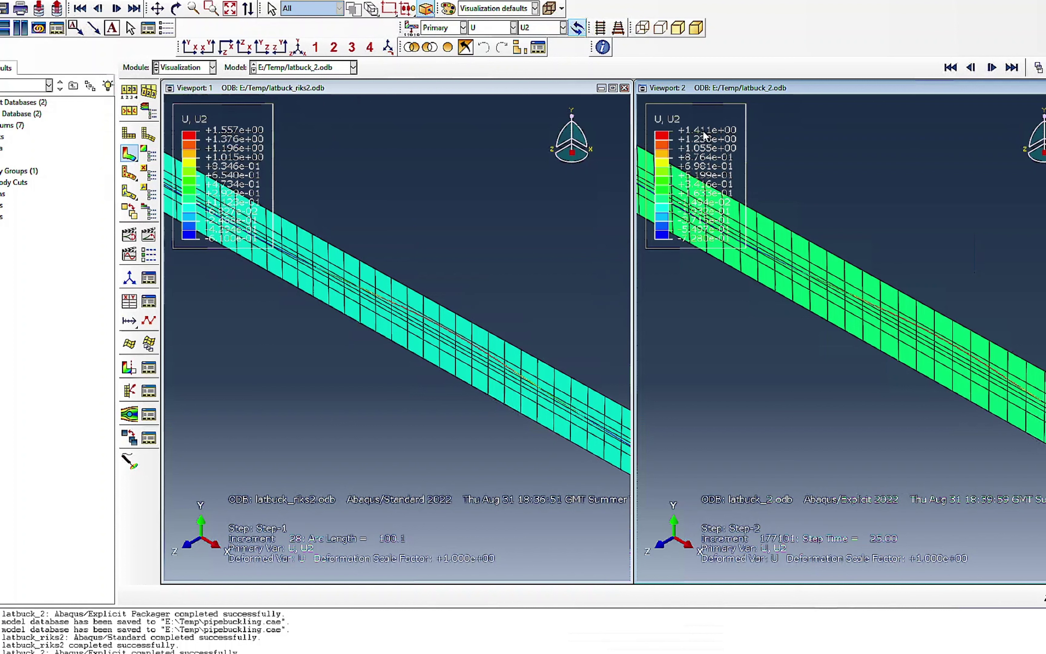
# Step: Display the S Mises stress contours for latbuck_2 in Viewport 2 and latbuck_riks2 in Viewport 1
pyautogui.click(490, 30)
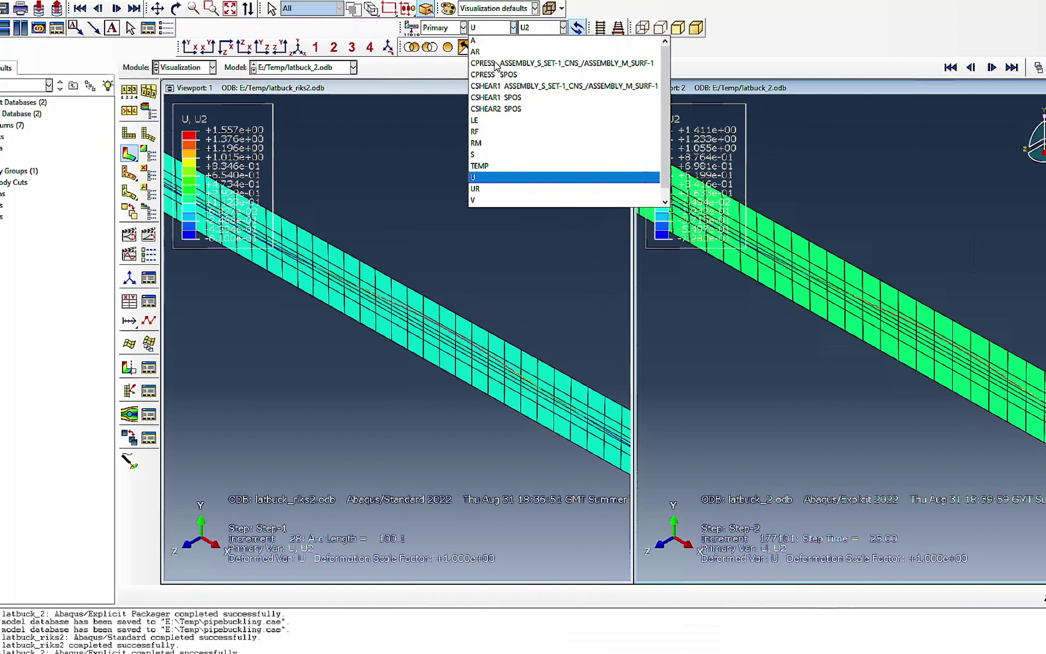
pyautogui.click(490, 158)
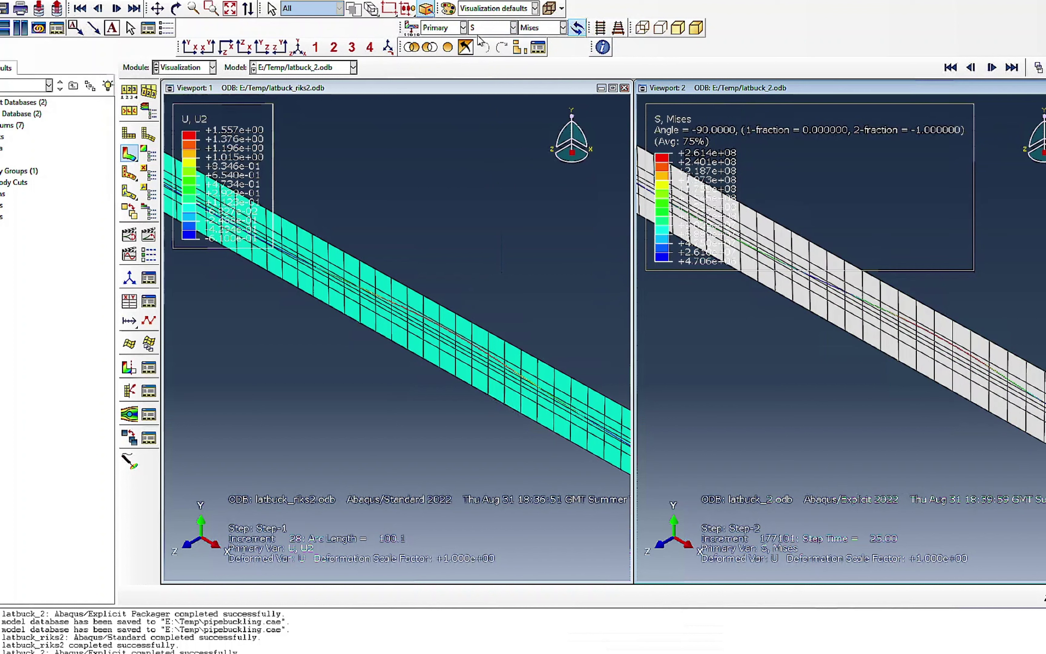
pyautogui.click(343, 91)
pyautogui.click(489, 30)
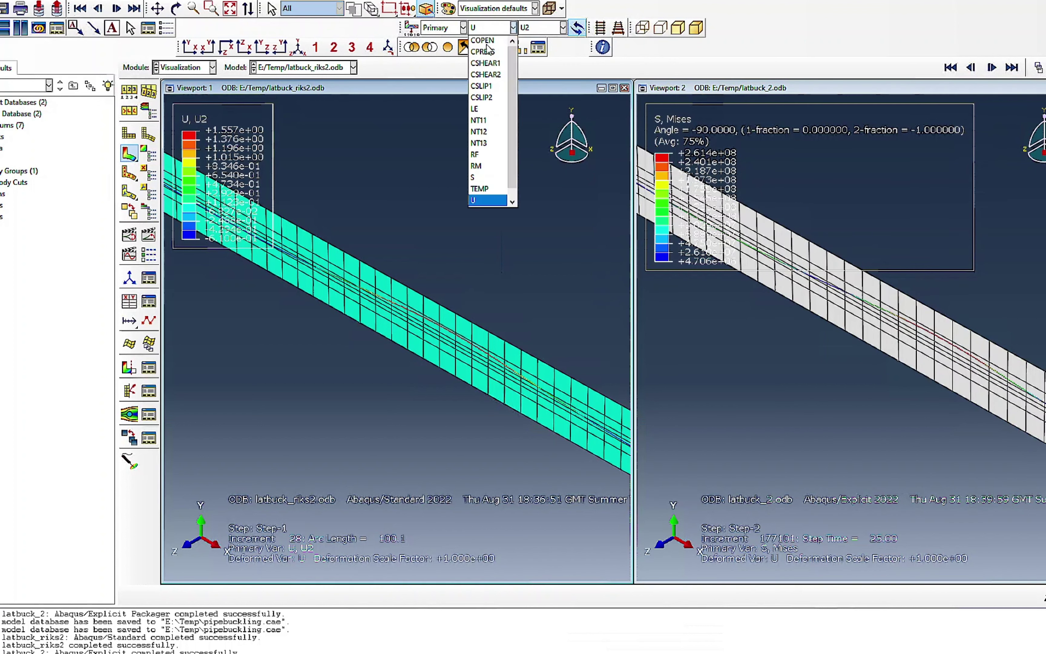
pyautogui.click(489, 180)
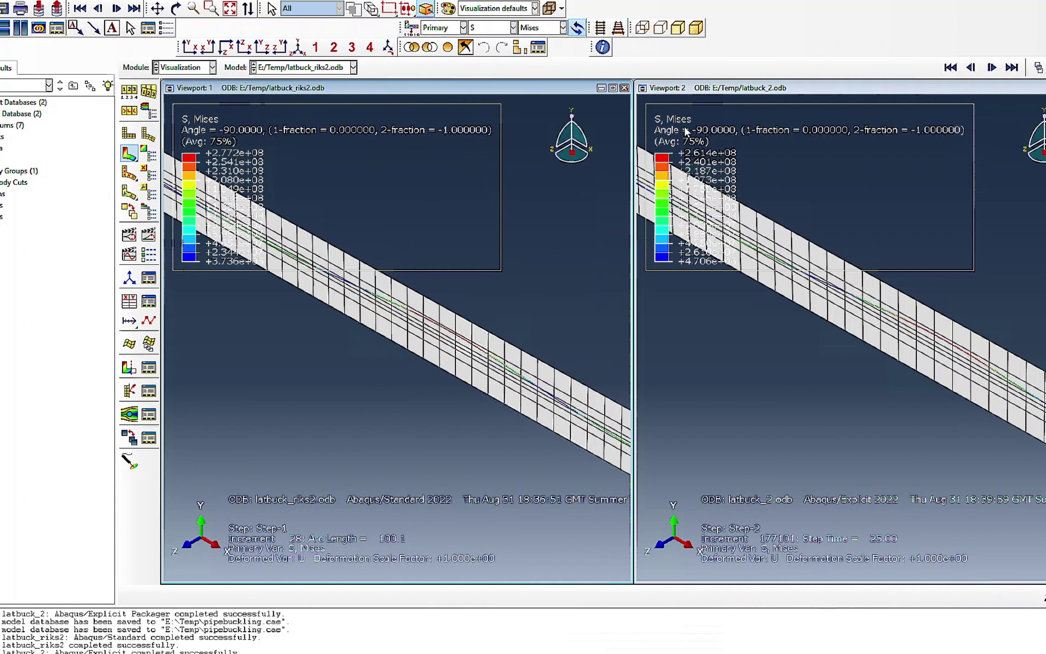
# Step: Display the NT11 temperature for latbuck_riks2 in Viewport 1 and the TEMP temperature for latbuck_2 in Viewport 2
pyautogui.click(511, 29)
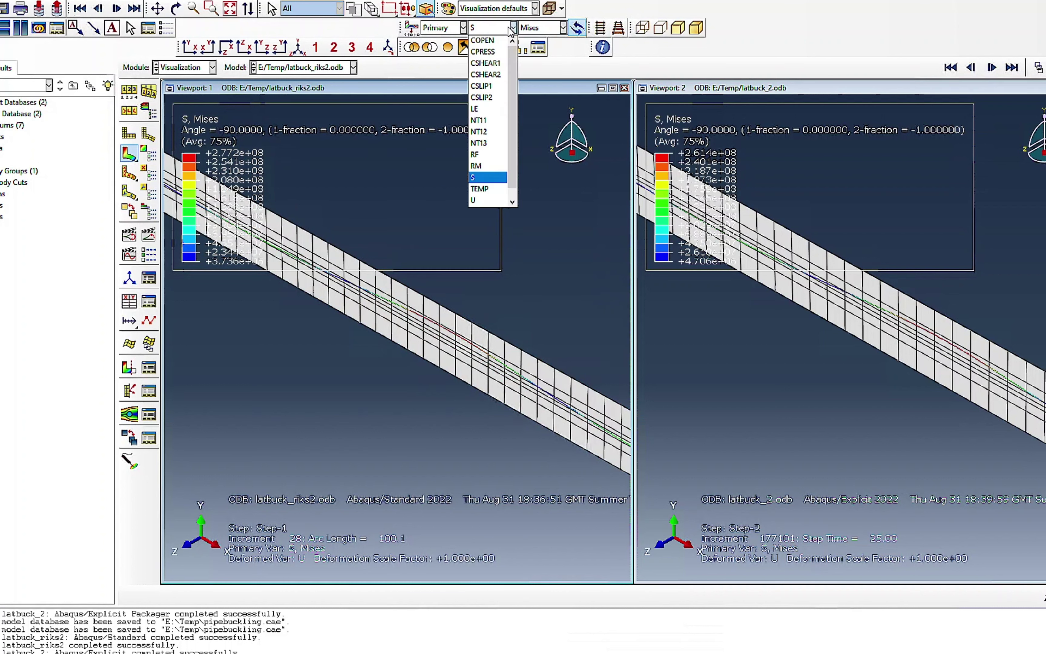
pyautogui.click(488, 121)
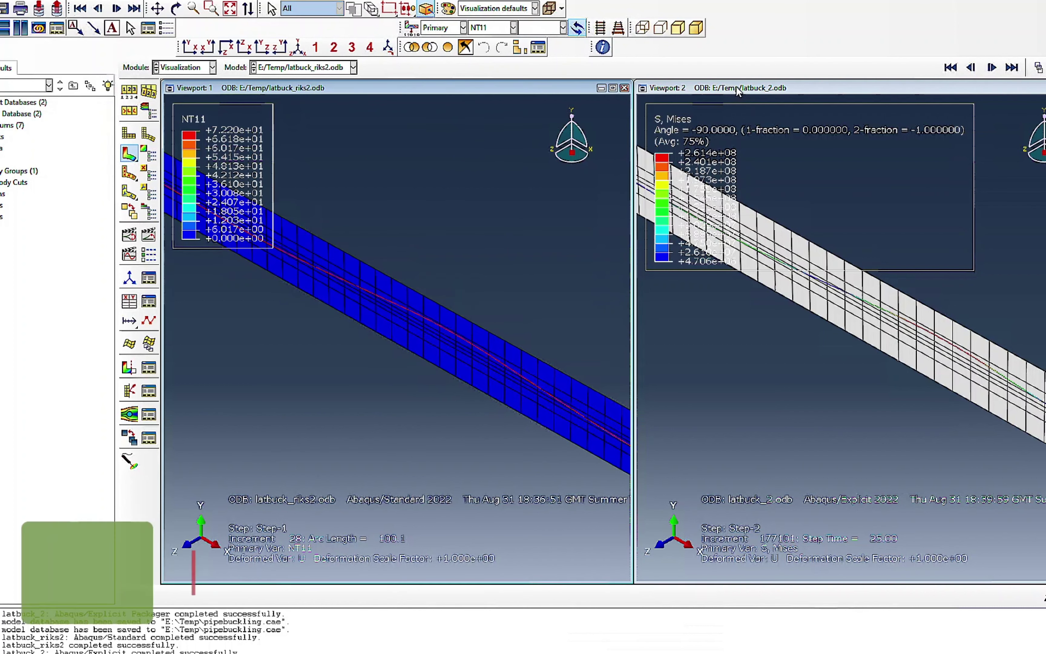
pyautogui.click(735, 104)
pyautogui.click(512, 28)
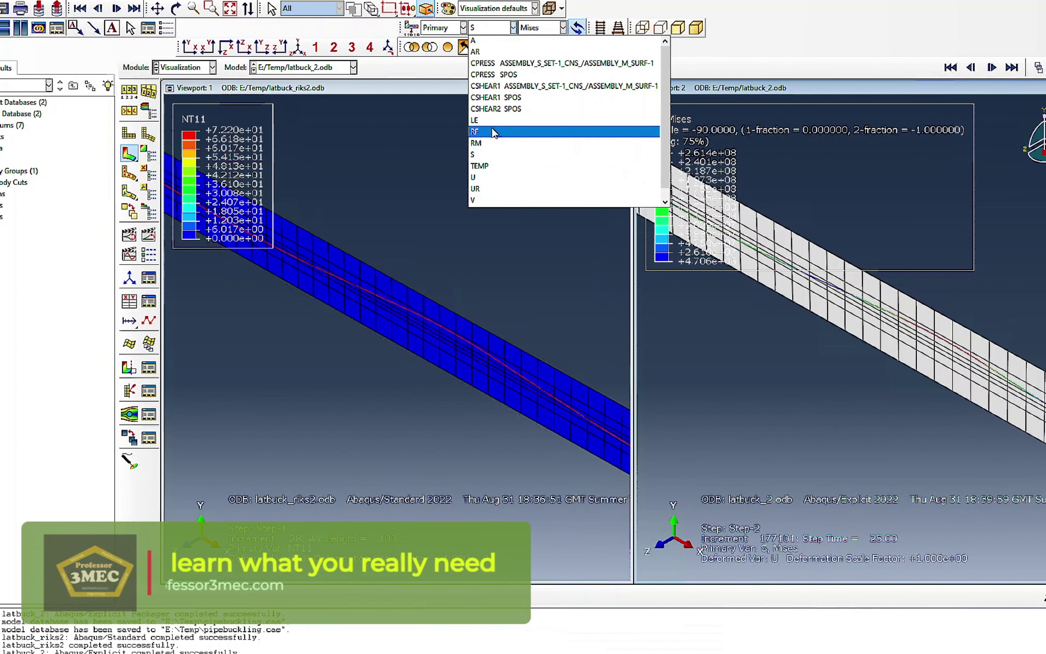
pyautogui.click(488, 165)
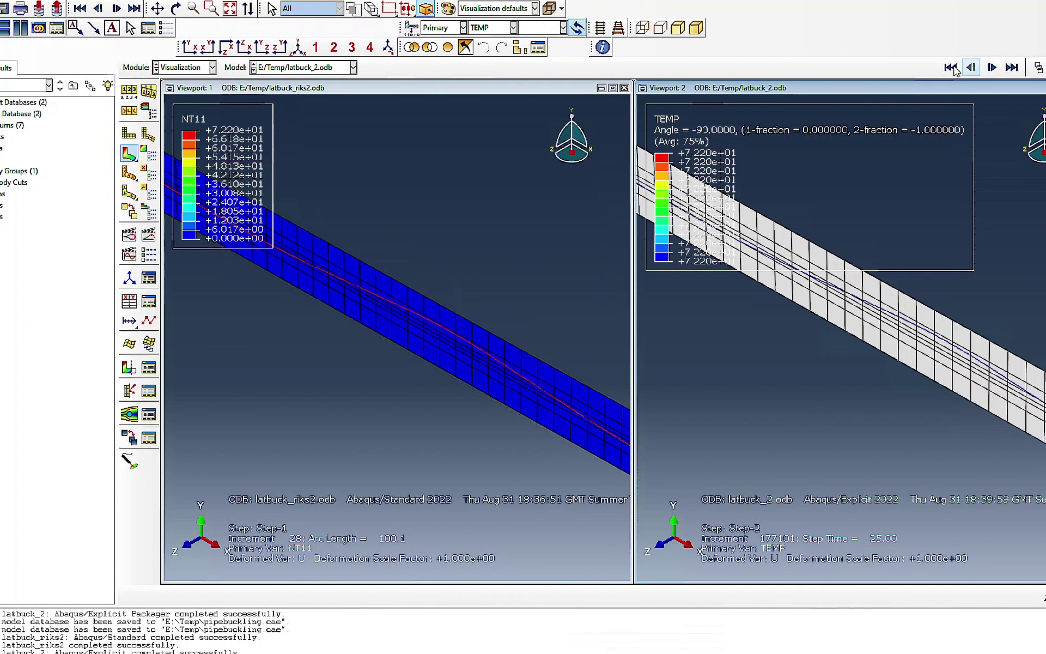
# Step: Step the latbuck_riks2 results in Viewport 1 from the first frame to increment 27 and display the U displacement magnitude
pyautogui.click(550, 88)
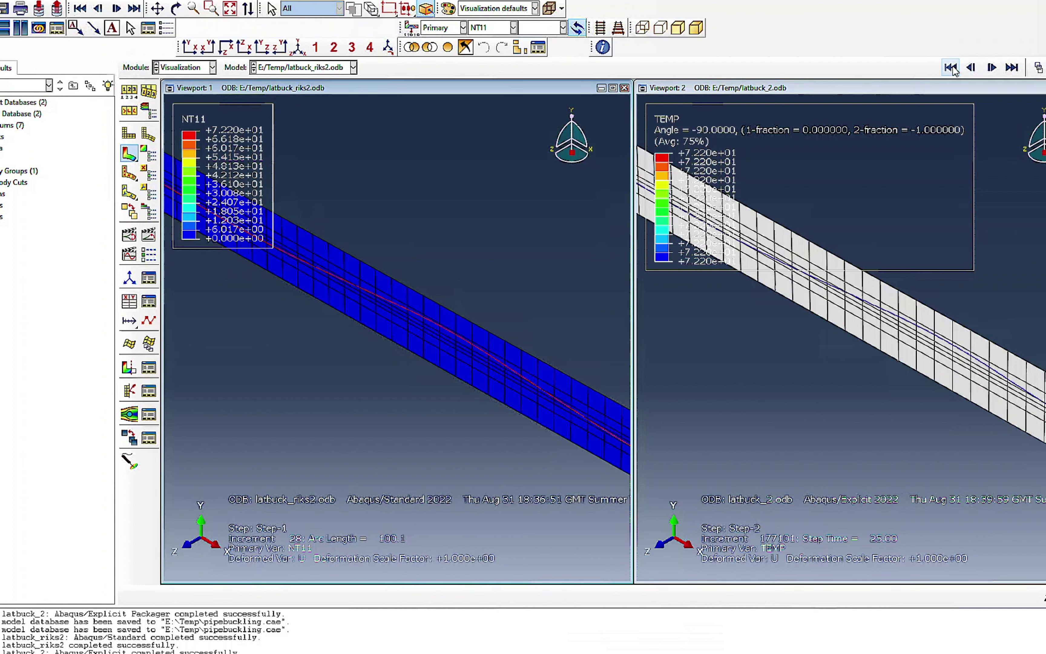
pyautogui.click(950, 67)
pyautogui.click(992, 67)
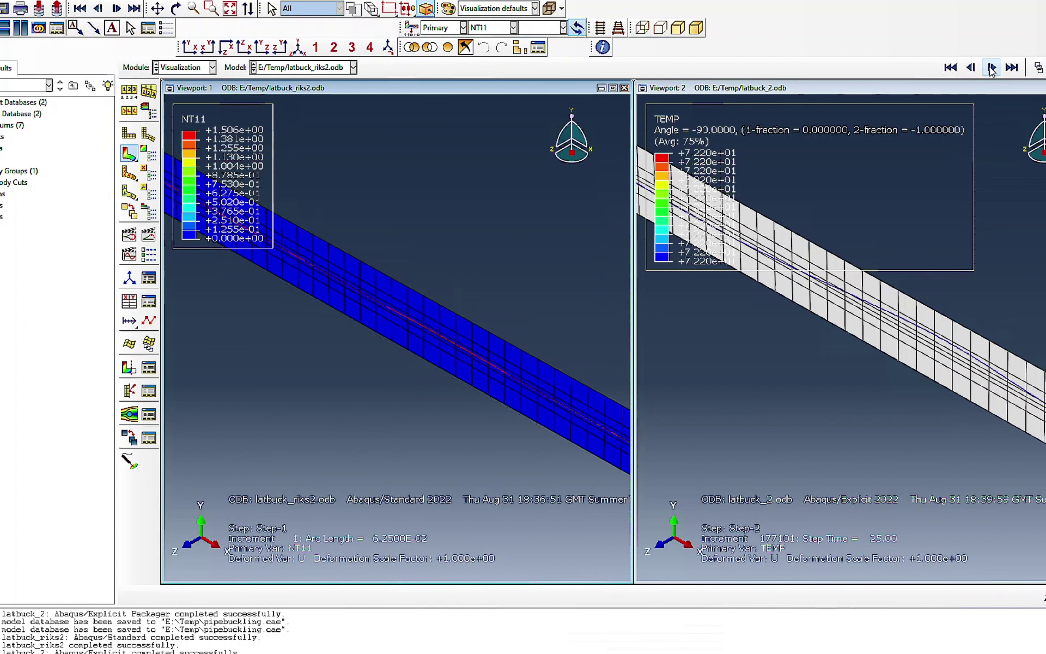
pyautogui.click(992, 68)
pyautogui.click(992, 68)
pyautogui.click(991, 68)
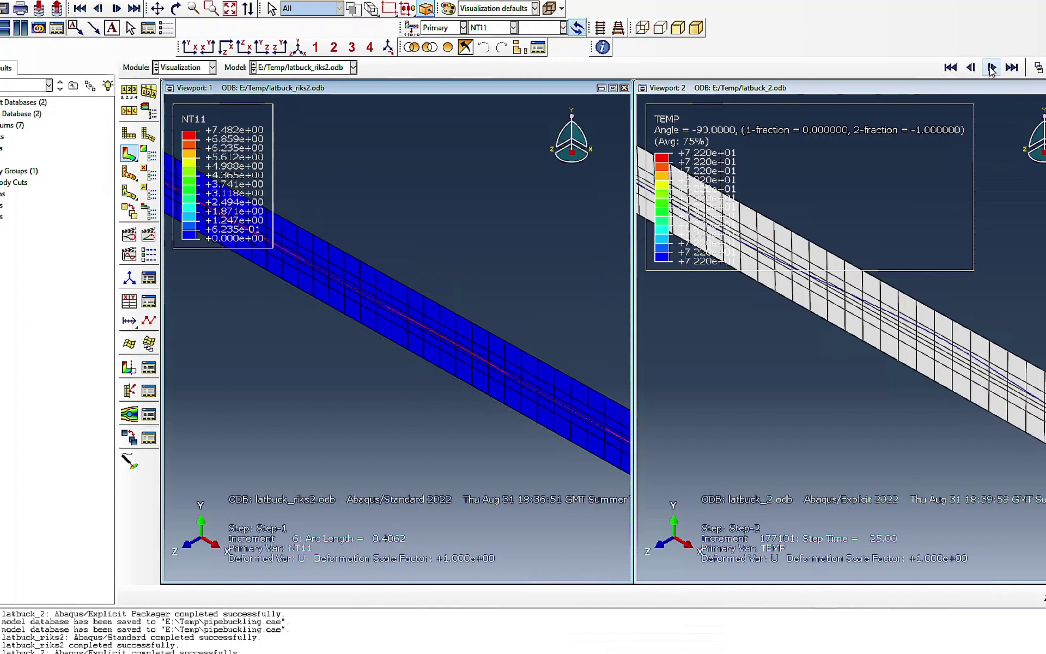
pyautogui.click(992, 68)
pyautogui.click(992, 68)
pyautogui.click(991, 68)
pyautogui.click(991, 68)
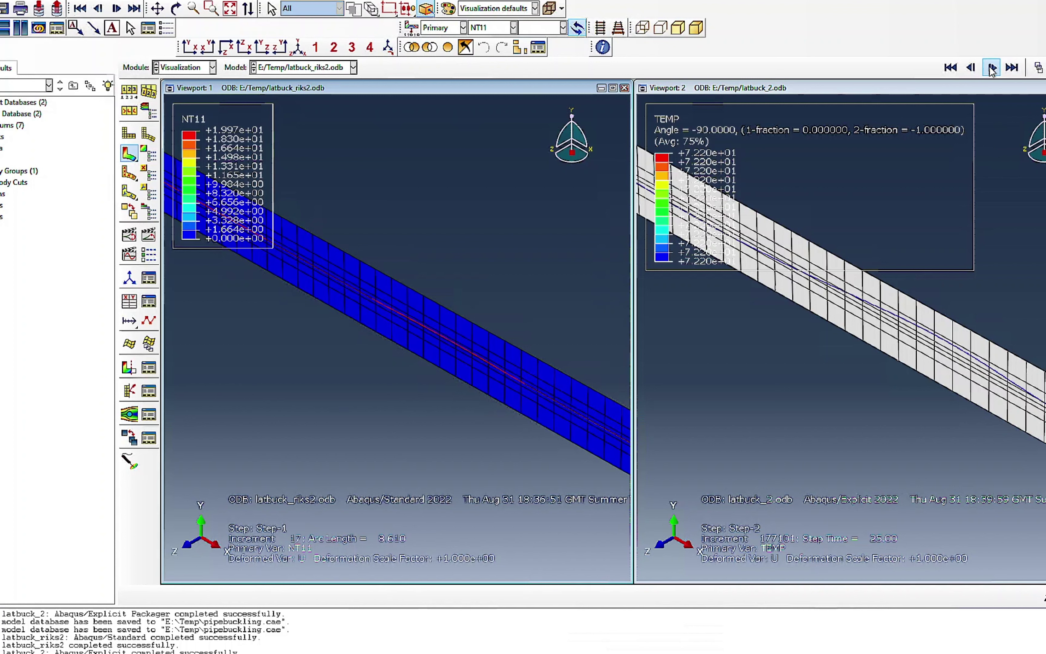
pyautogui.click(992, 68)
pyautogui.click(992, 68)
pyautogui.click(992, 68)
pyautogui.click(992, 68)
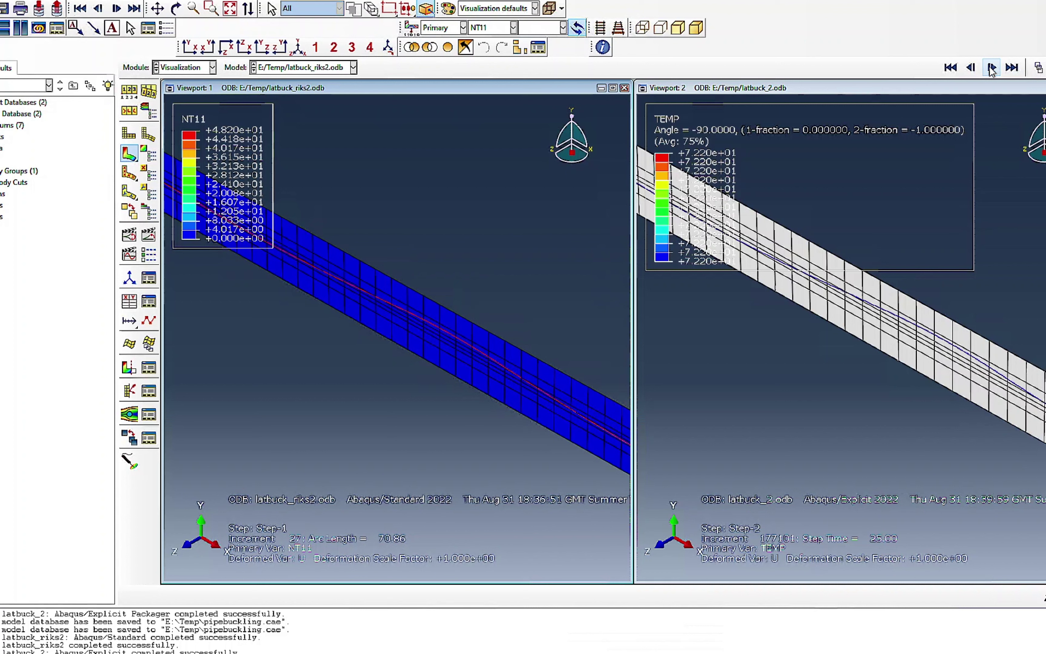
pyautogui.click(991, 67)
pyautogui.click(971, 68)
pyautogui.click(483, 29)
pyautogui.click(483, 200)
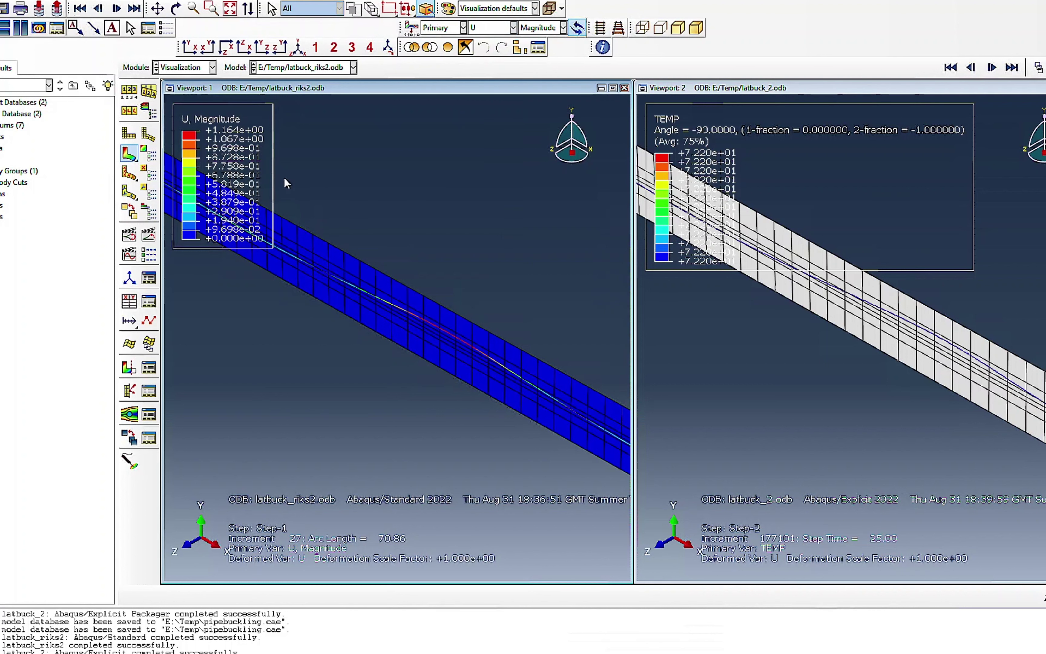
# Step: Step the latbuck_2 results in Viewport 2 back to the frame at step time 16.25
pyautogui.click(817, 91)
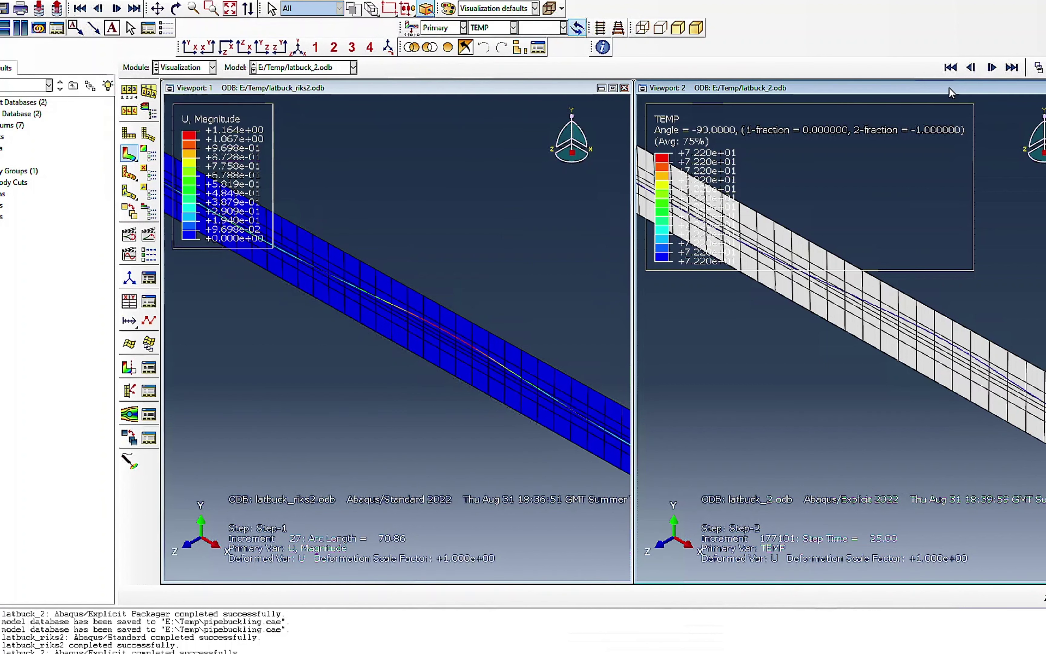
pyautogui.click(971, 68)
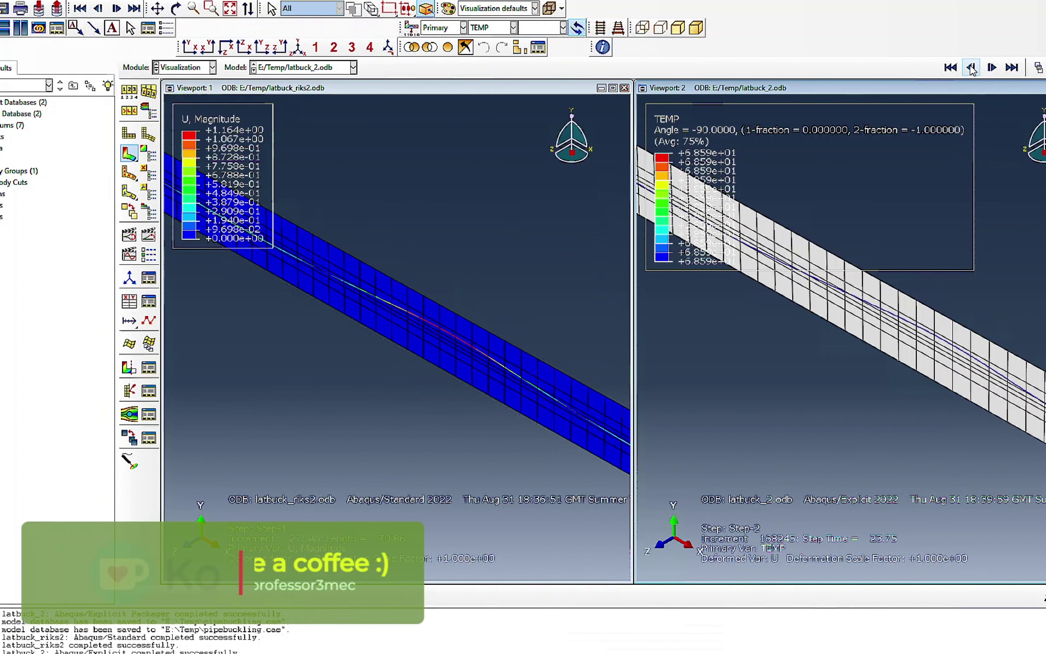
pyautogui.click(972, 68)
pyautogui.click(972, 68)
pyautogui.click(972, 68)
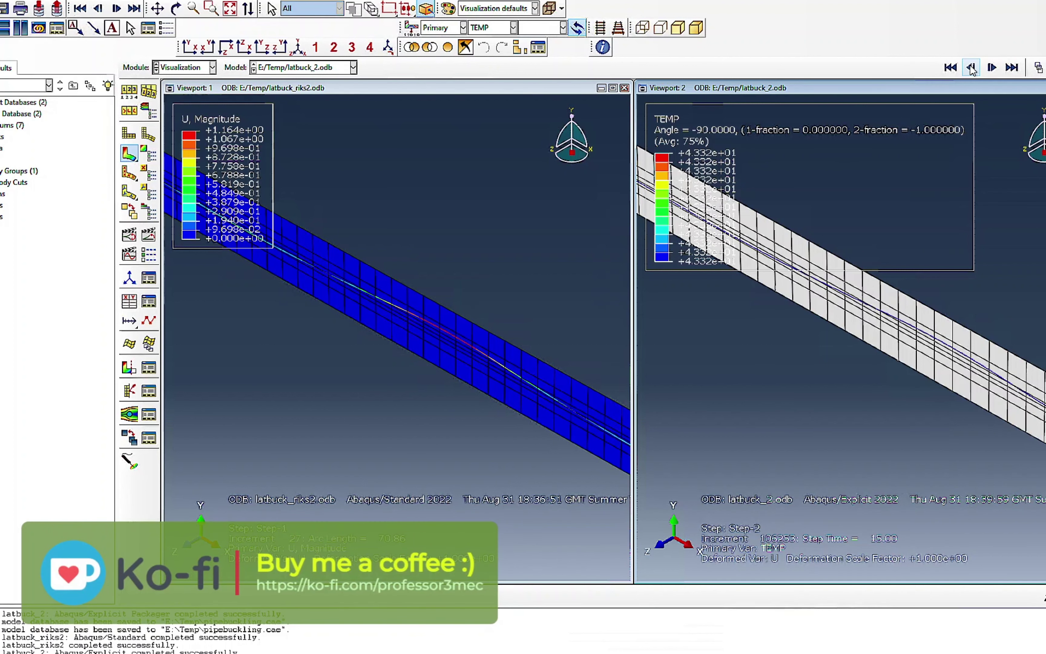
pyautogui.click(992, 68)
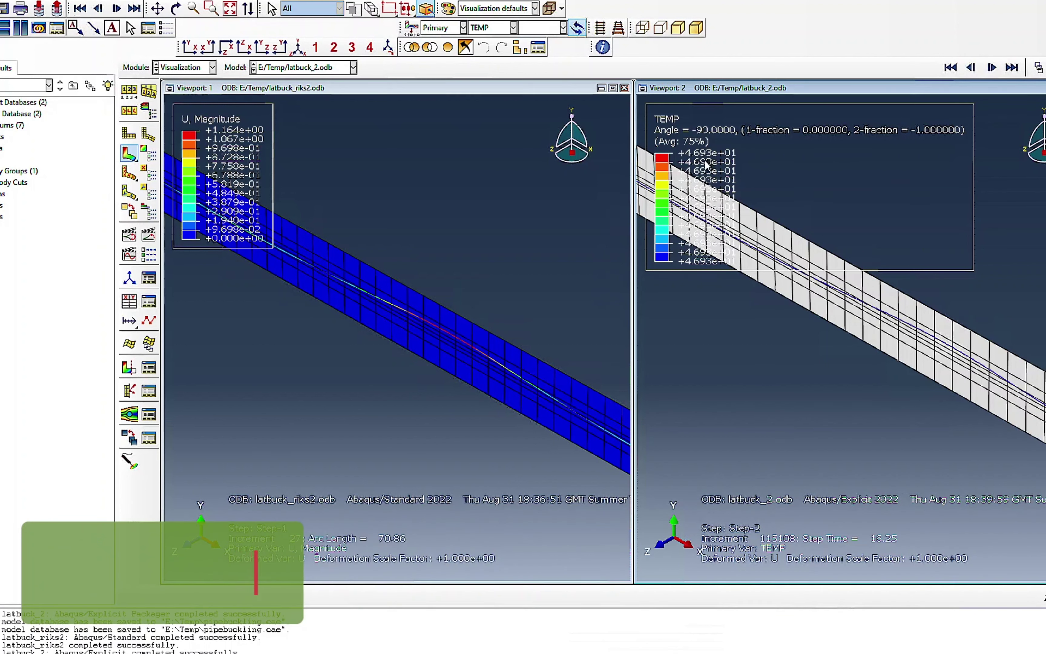
# Step: Display the U displacement for latbuck_2 in Viewport 2, checking the U2 component before returning to Magnitude
pyautogui.click(501, 28)
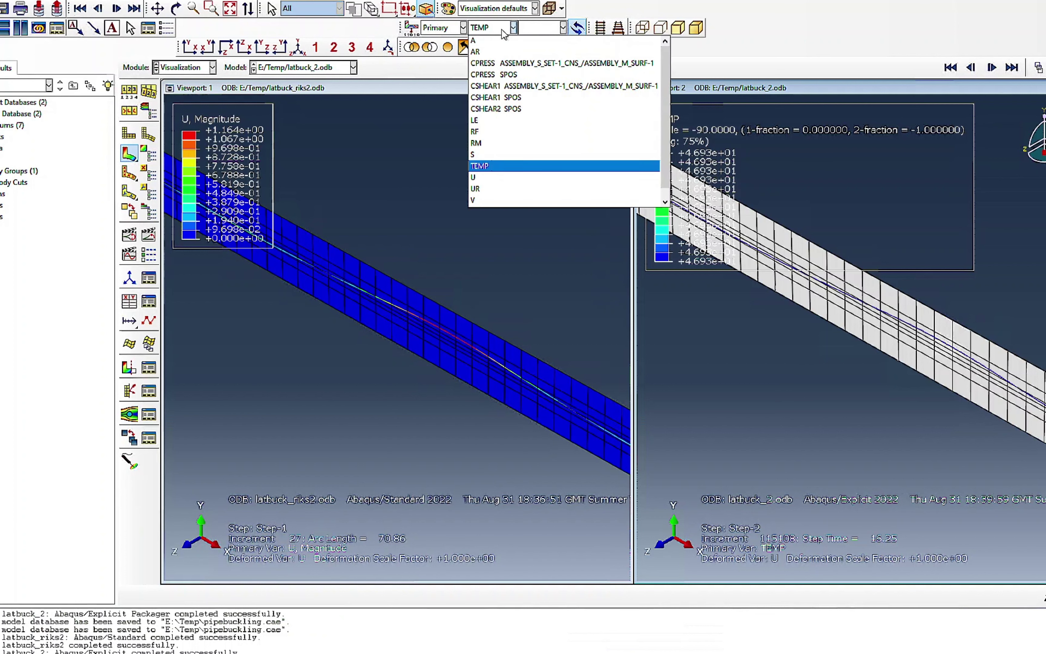
pyautogui.click(490, 177)
pyautogui.click(540, 28)
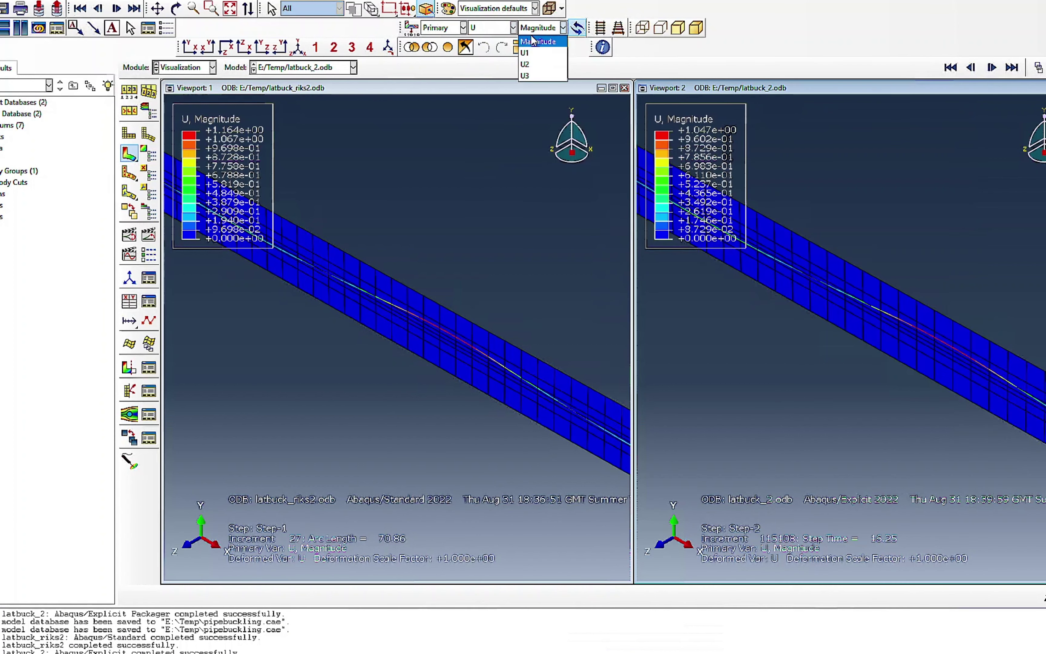
pyautogui.click(539, 68)
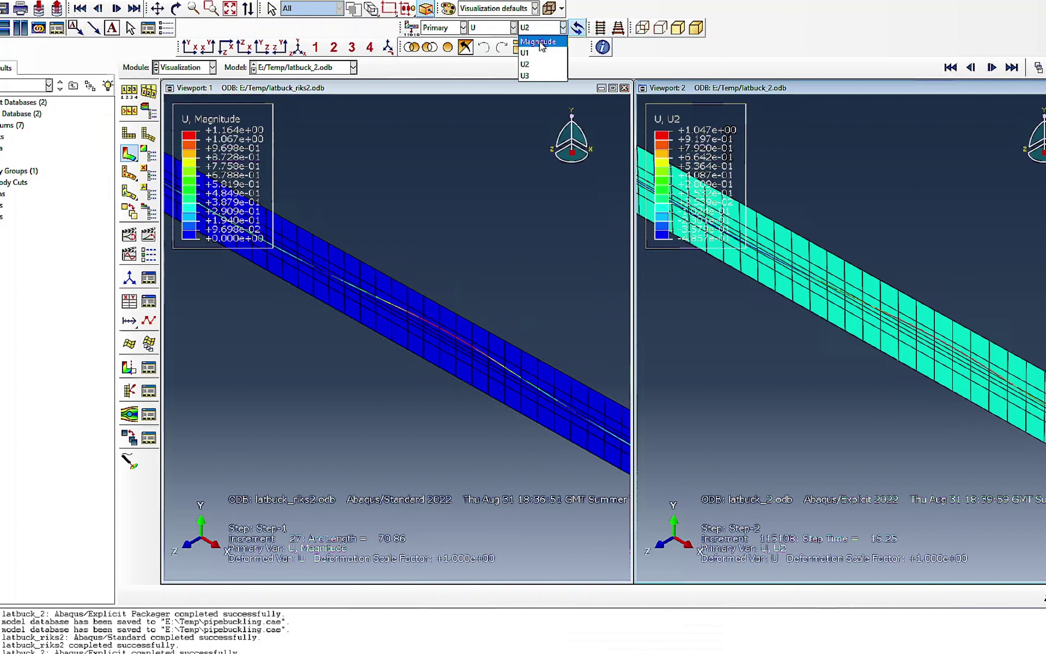
pyautogui.click(541, 44)
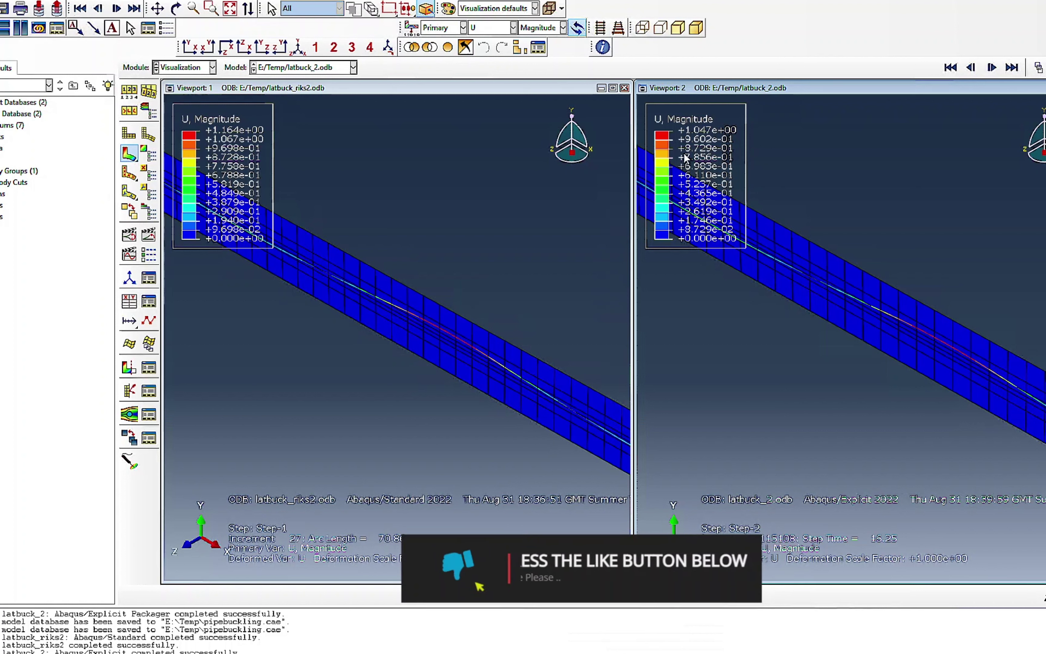
# Step: Switch the displacement contours for latbuck_riks2 in Viewport 1 to the U2 component
pyautogui.click(354, 93)
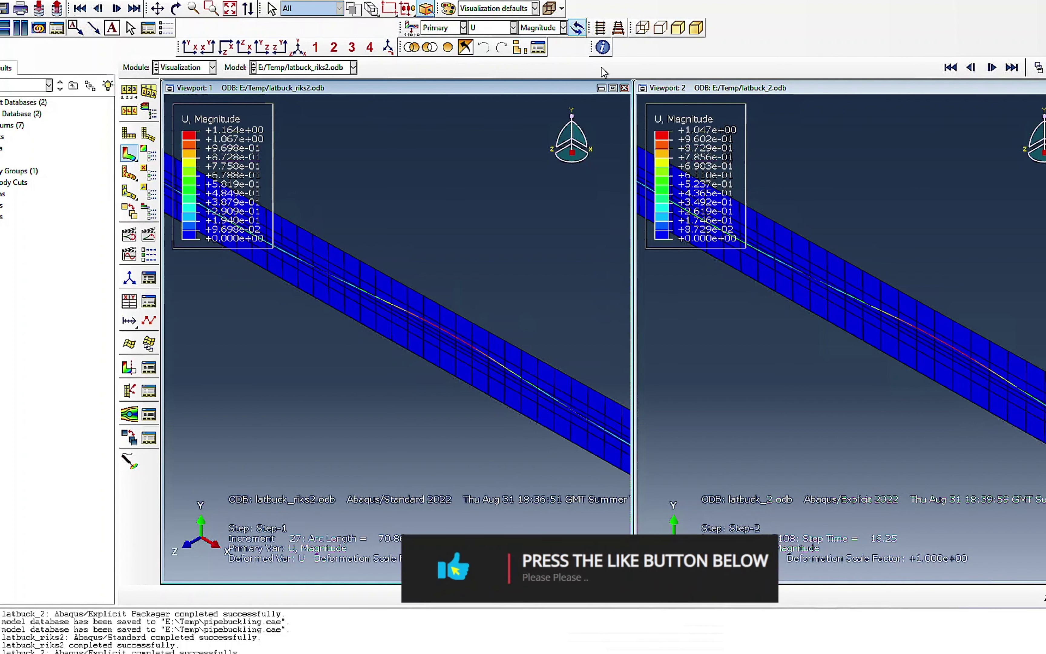
pyautogui.click(535, 28)
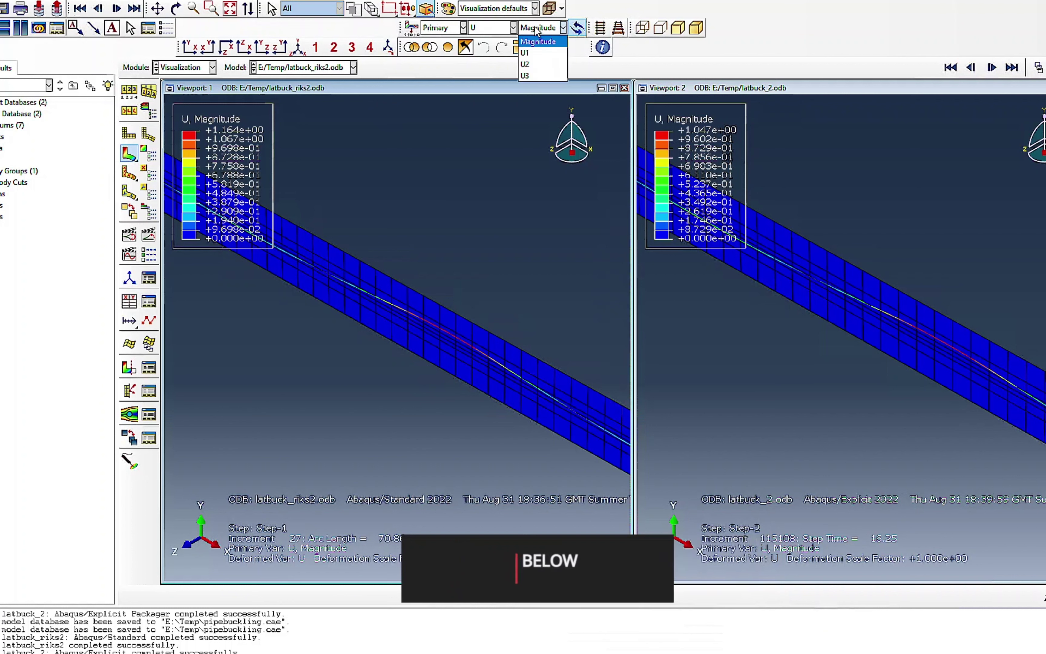
pyautogui.click(531, 65)
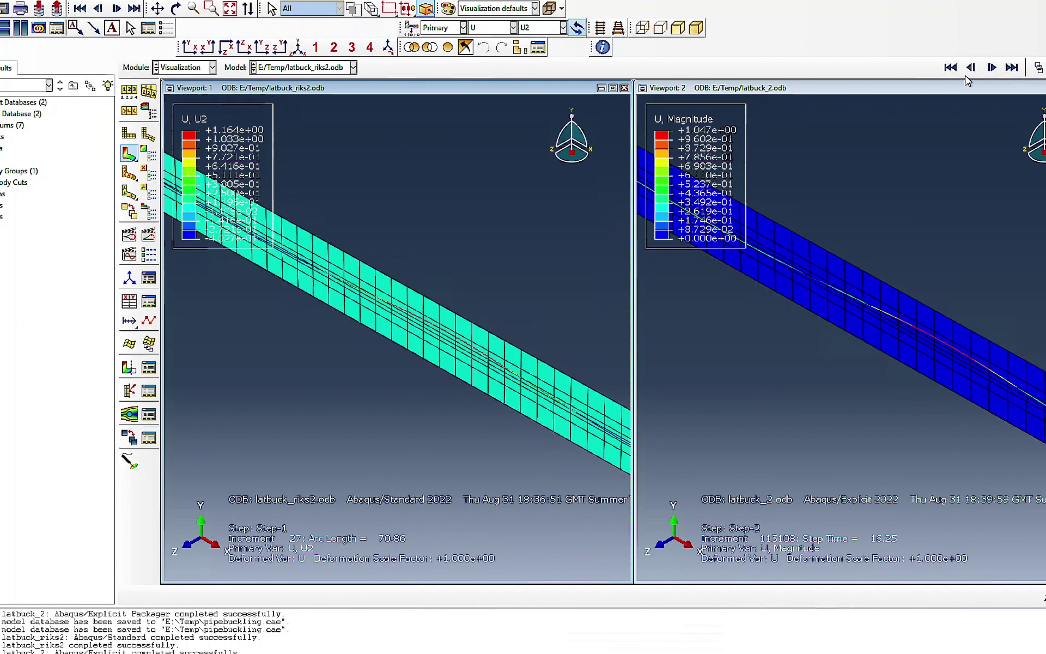